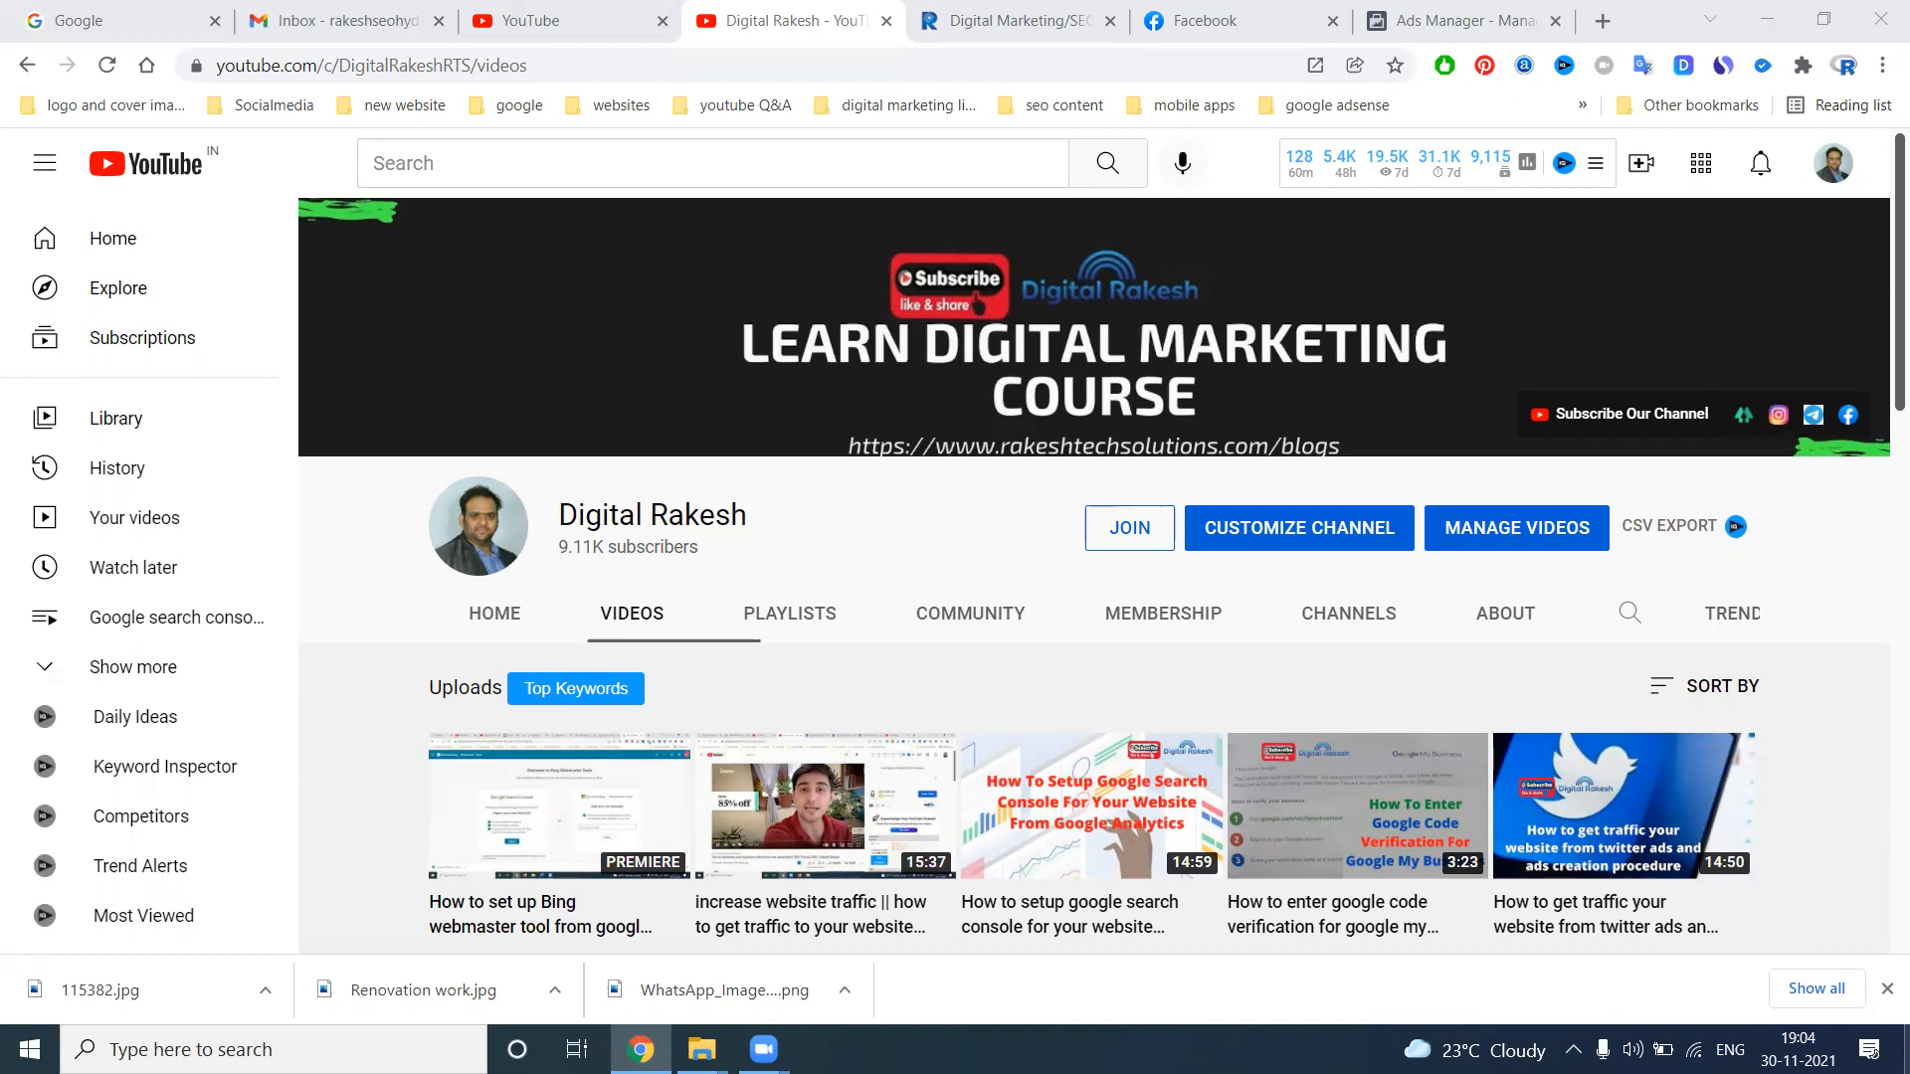
Open the Rakesh Tech Solutions Facebook page through the social link in the footer of the rakeshtechsolutions.com website
click(1071, 17)
scroll(1883, 694, down, 5)
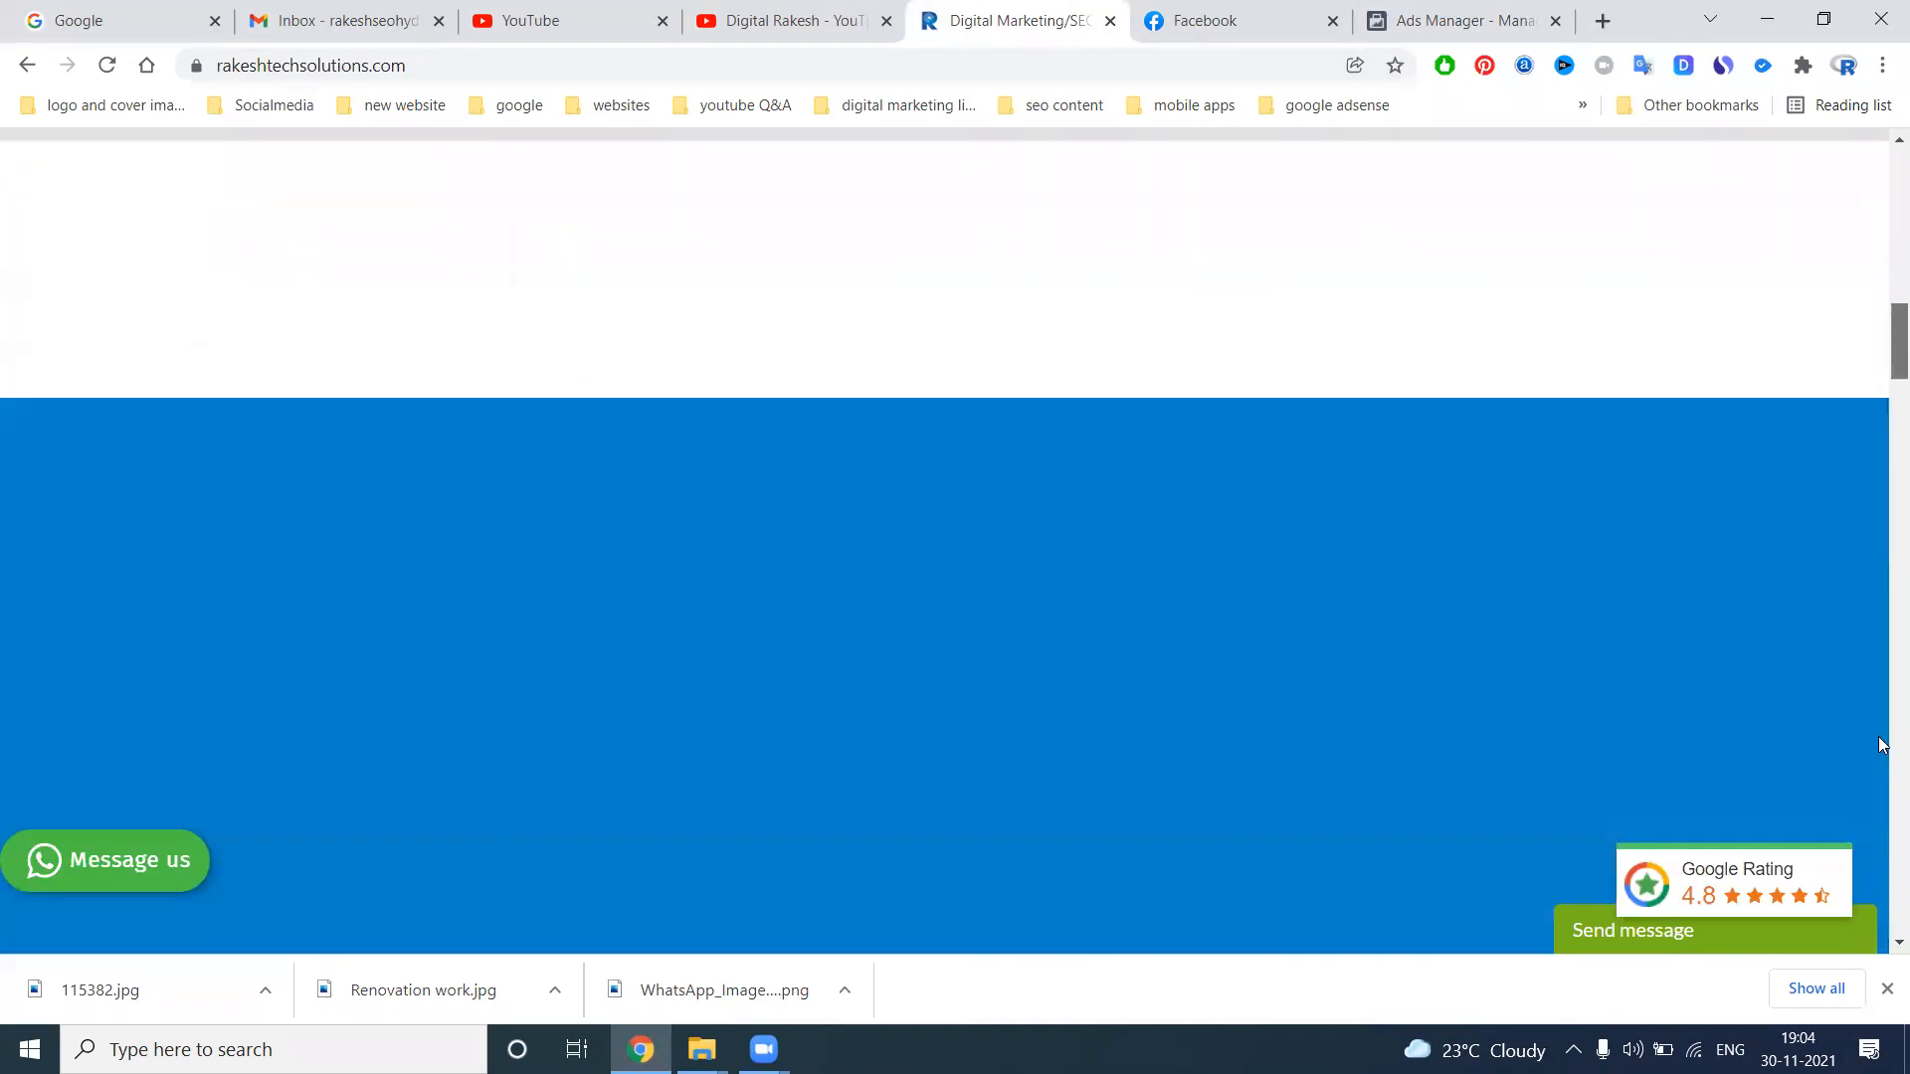
scroll(1883, 693, down, 10)
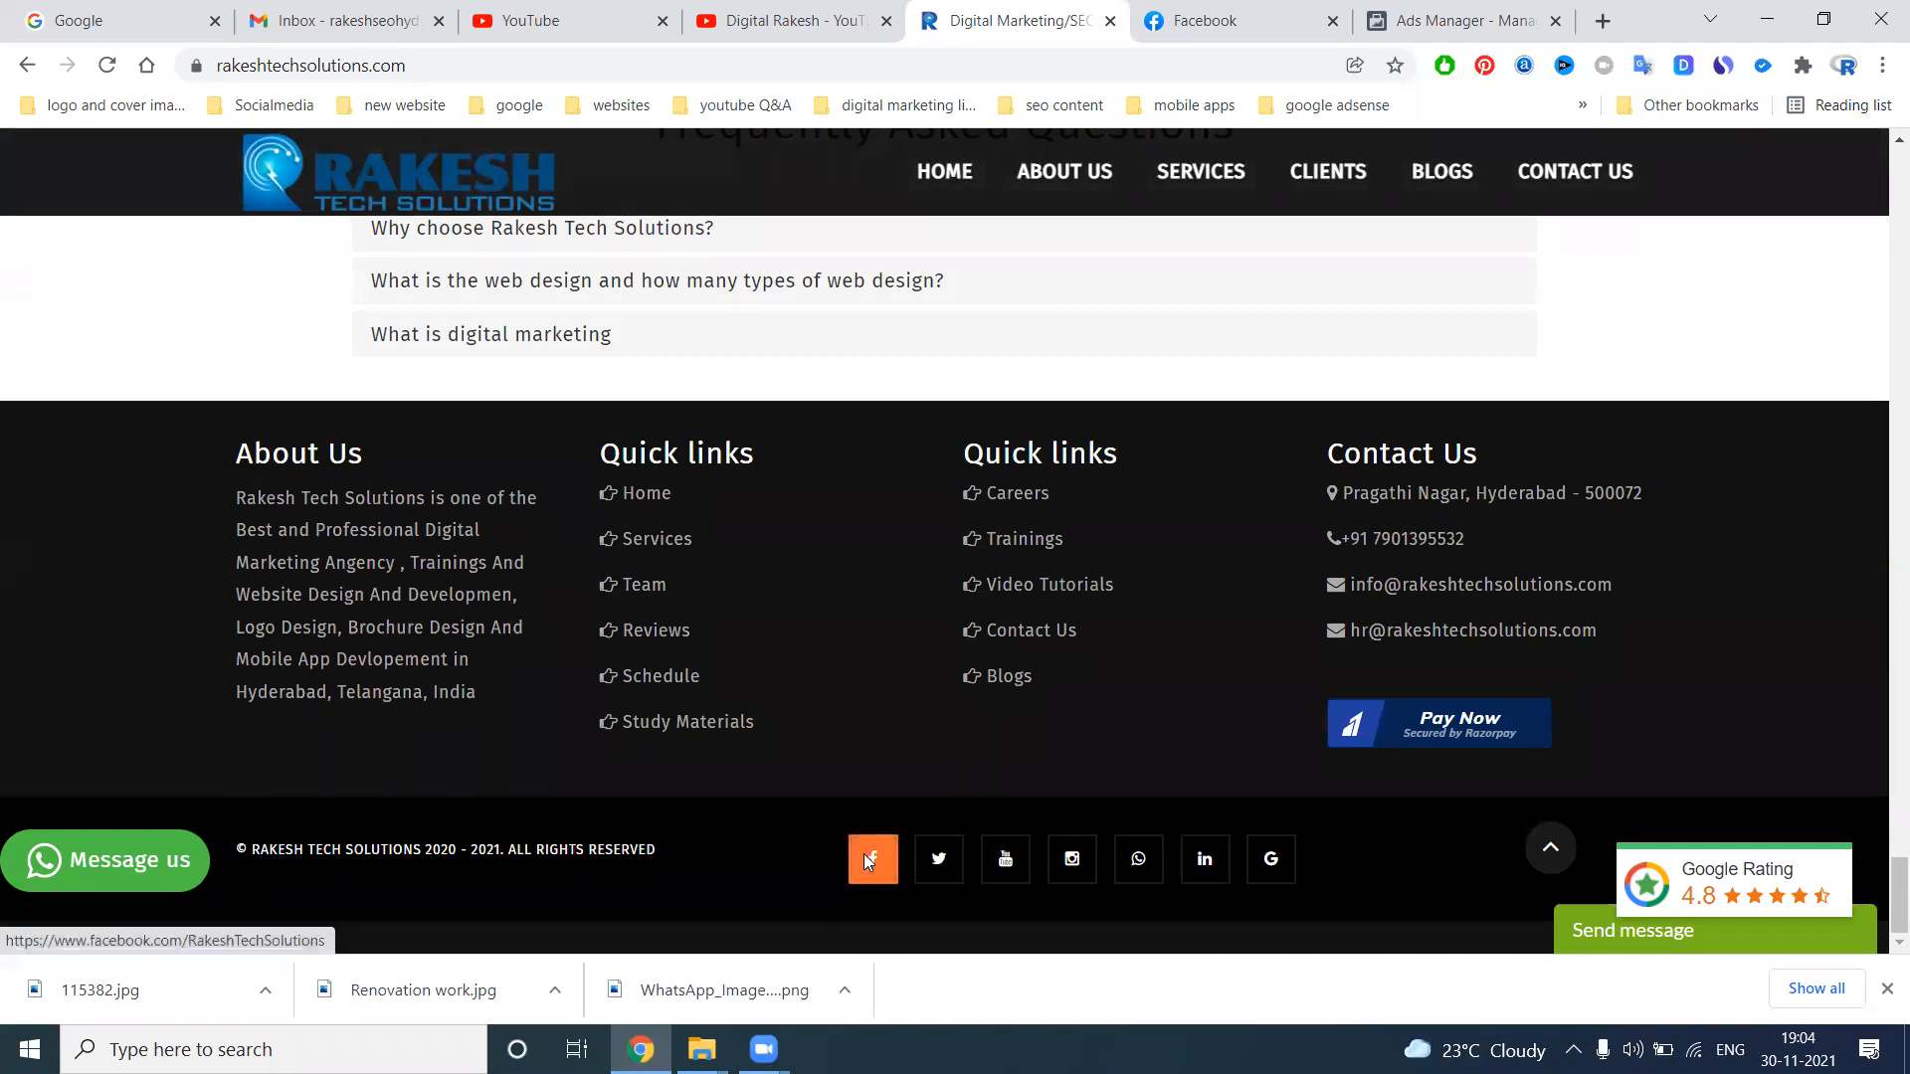
click(867, 861)
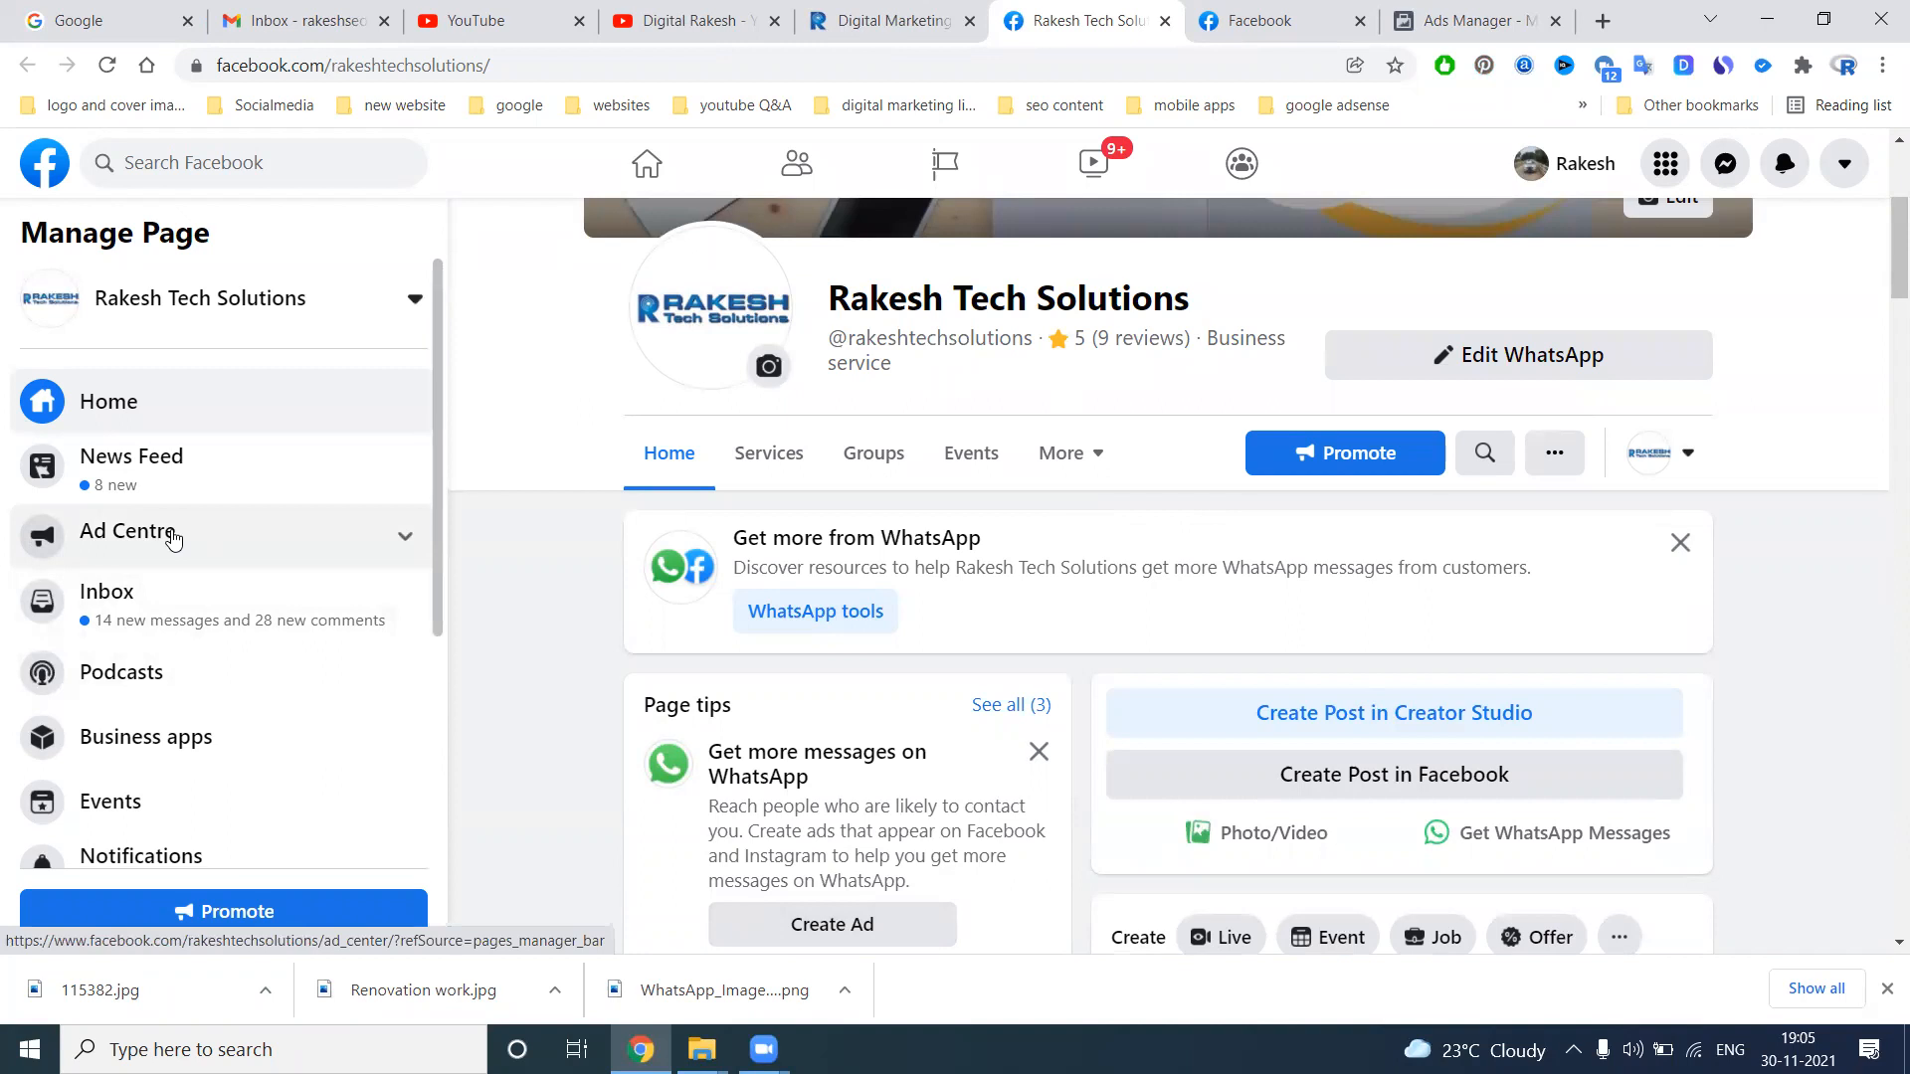
Open the Forms Library in the page's Publishing Tools and examine the existing lead forms and their lead counts
scroll(172, 538, down, 3)
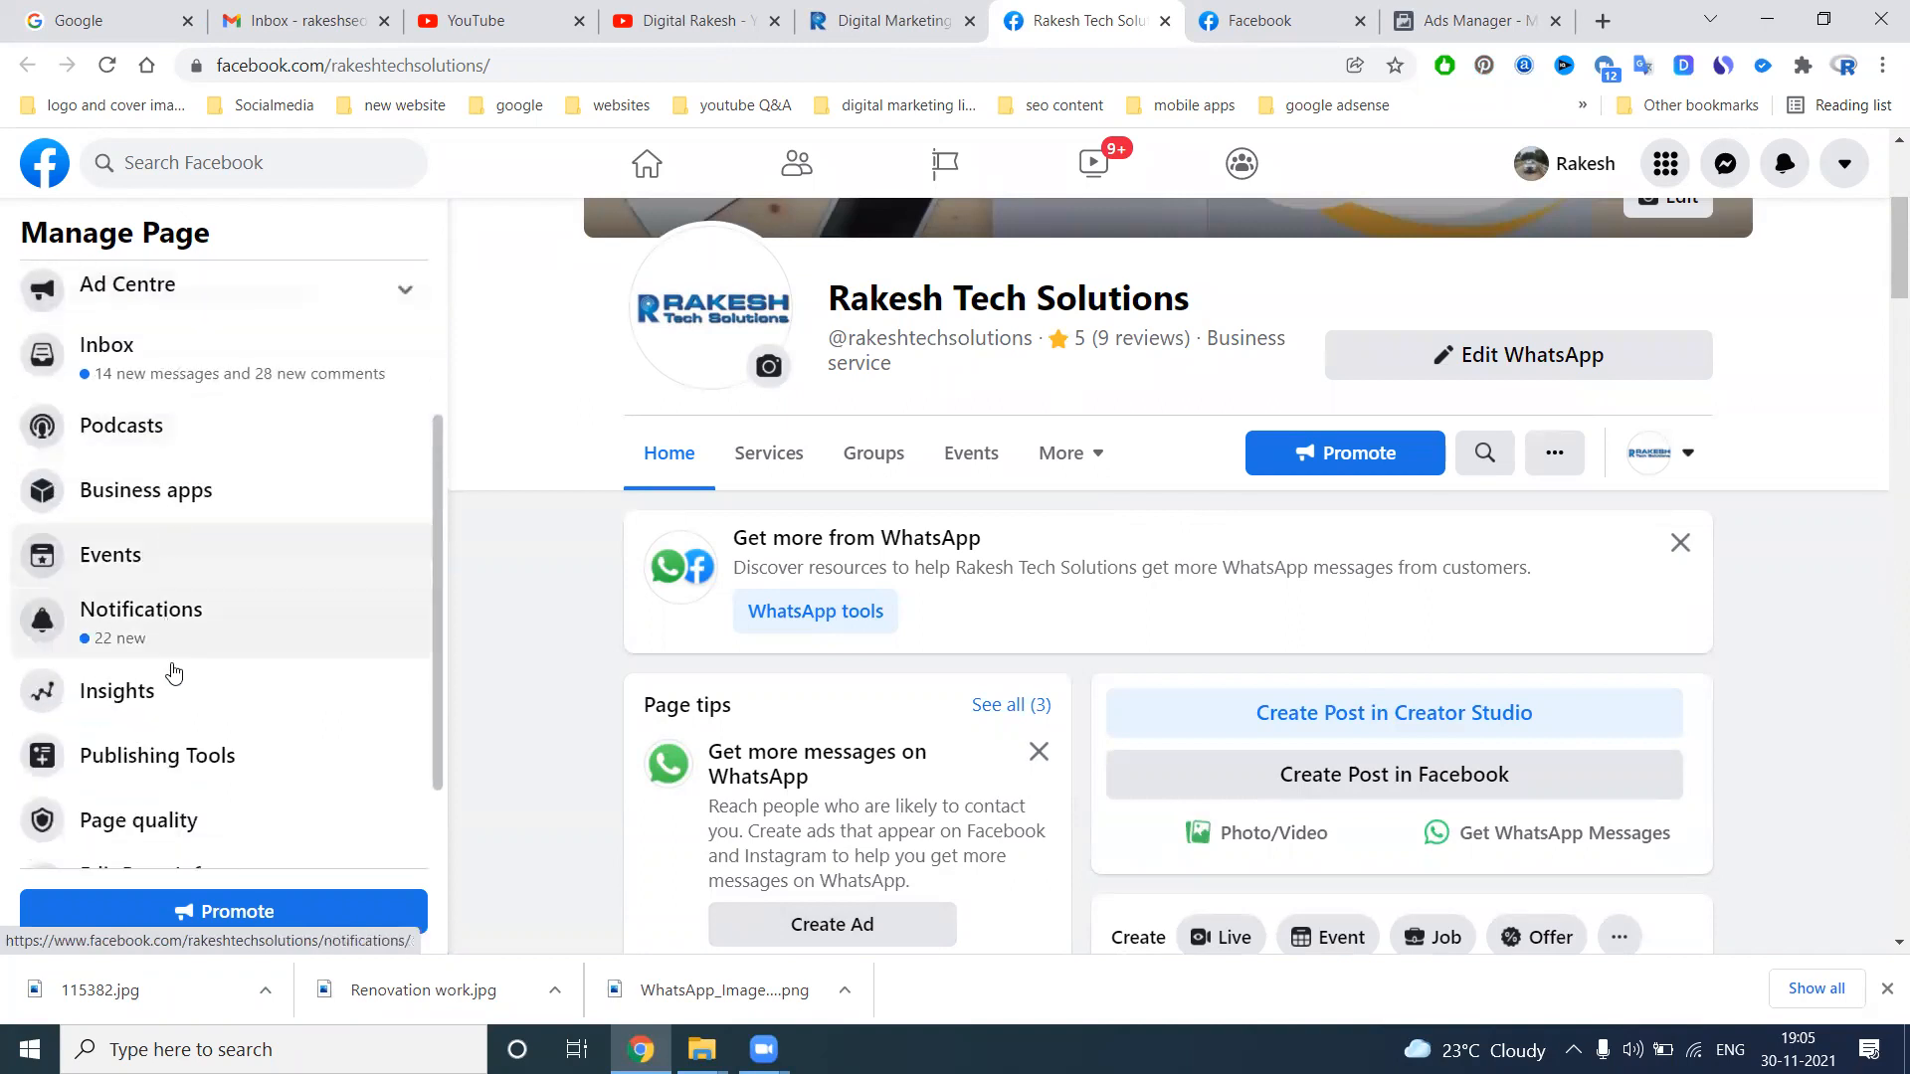
click(189, 763)
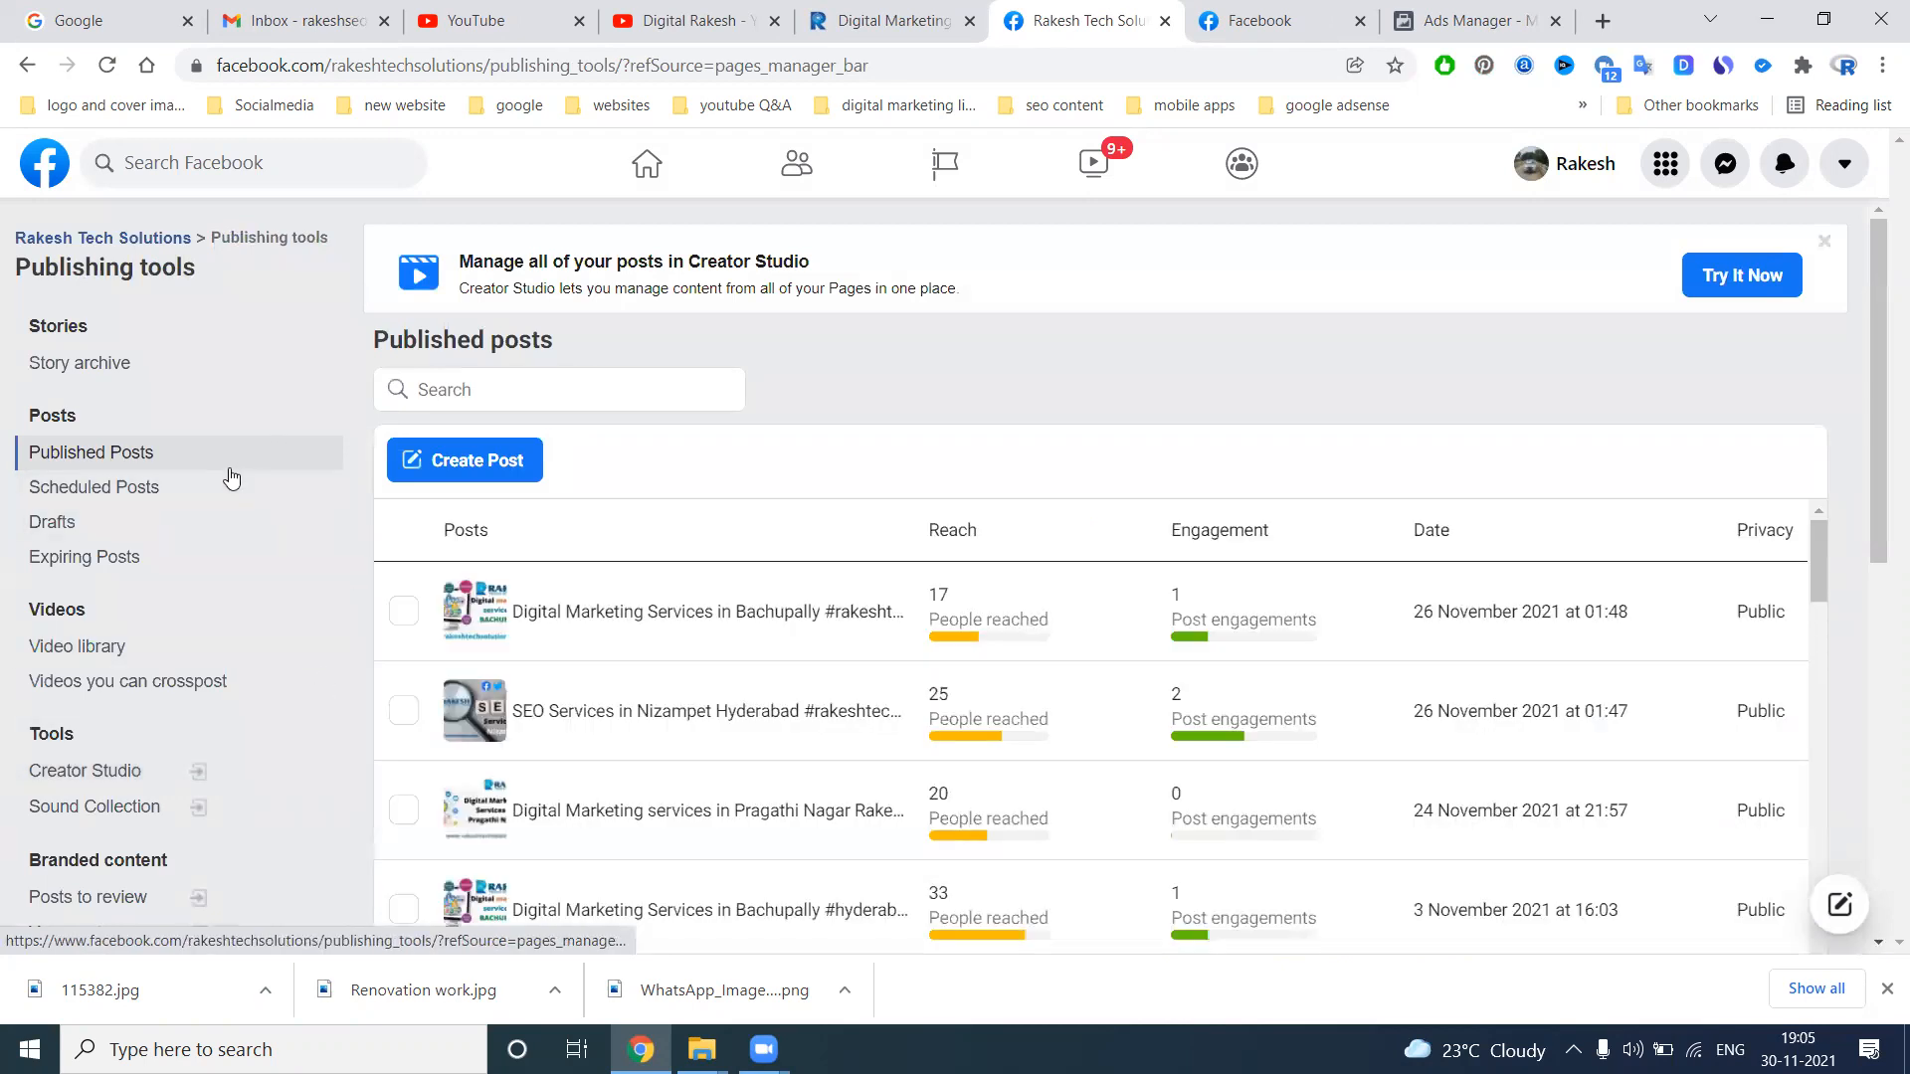
scroll(163, 464, down, 5)
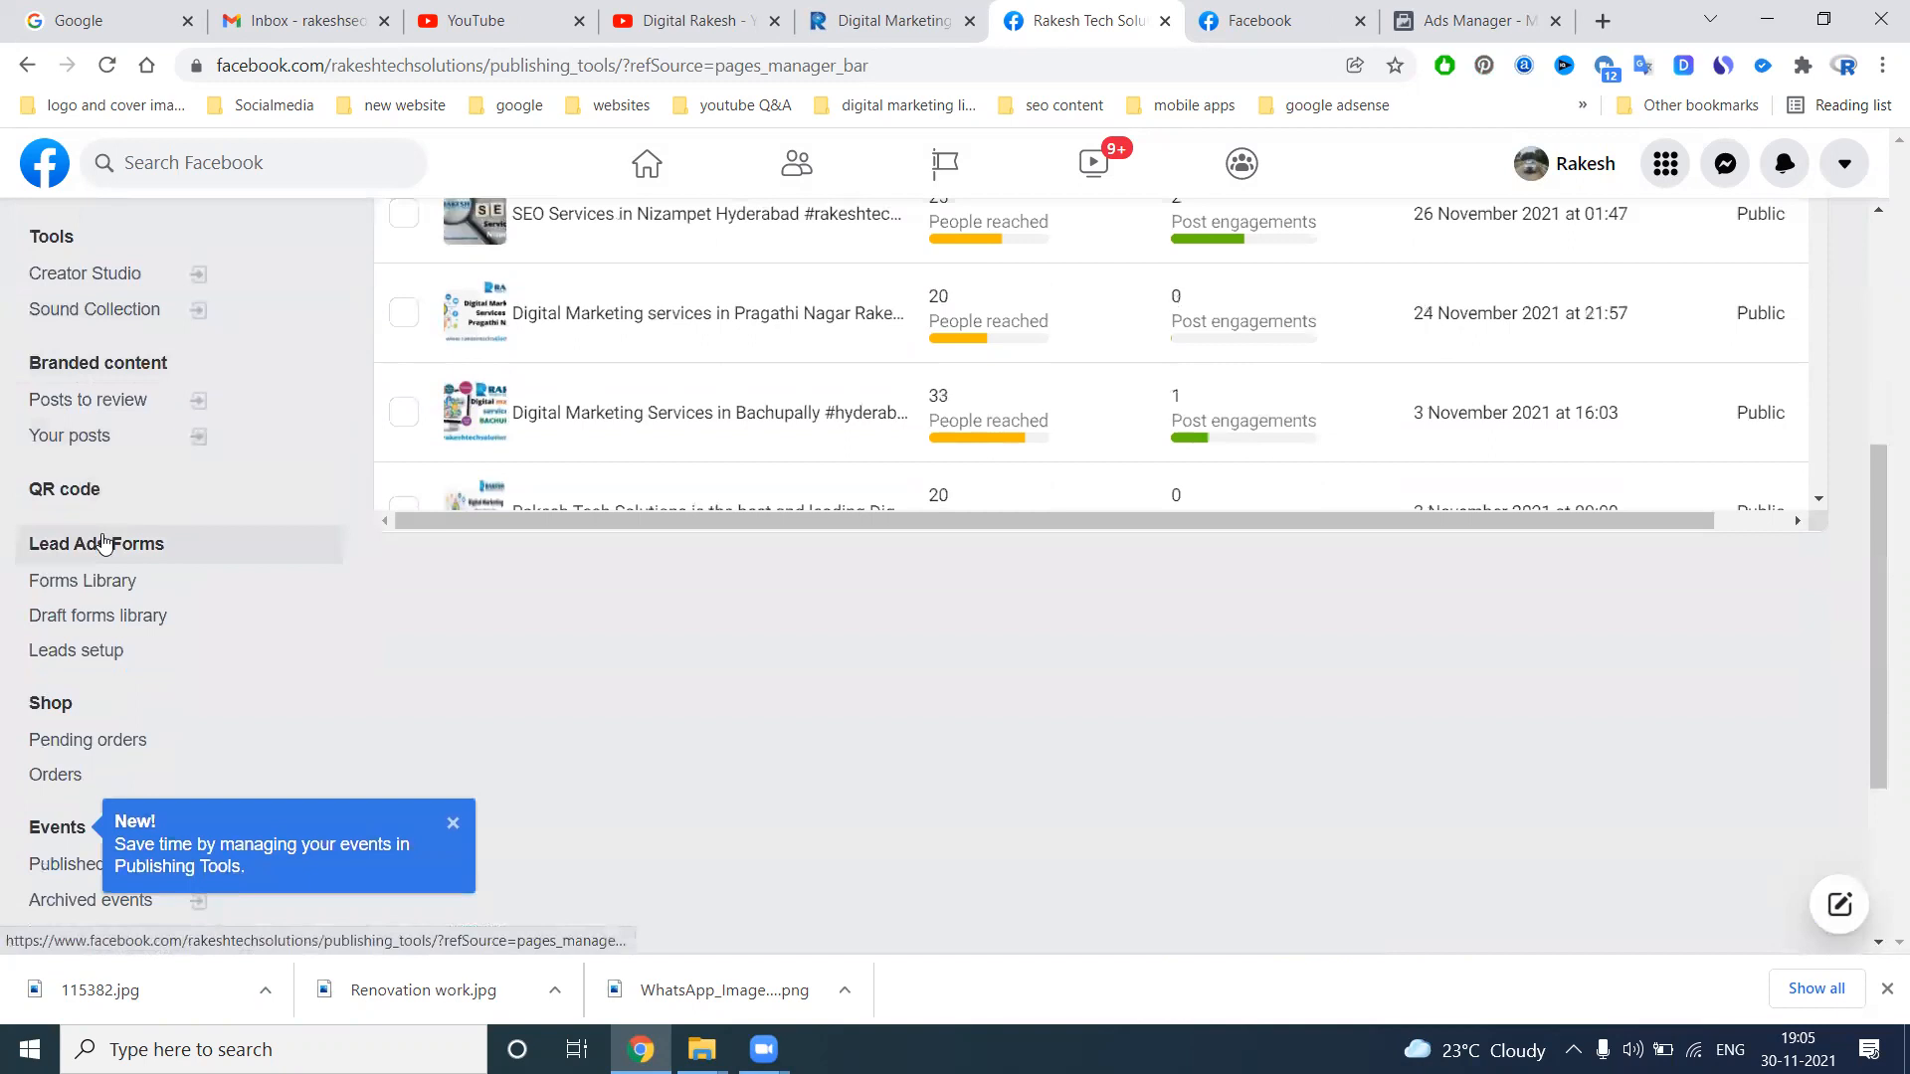
click(80, 597)
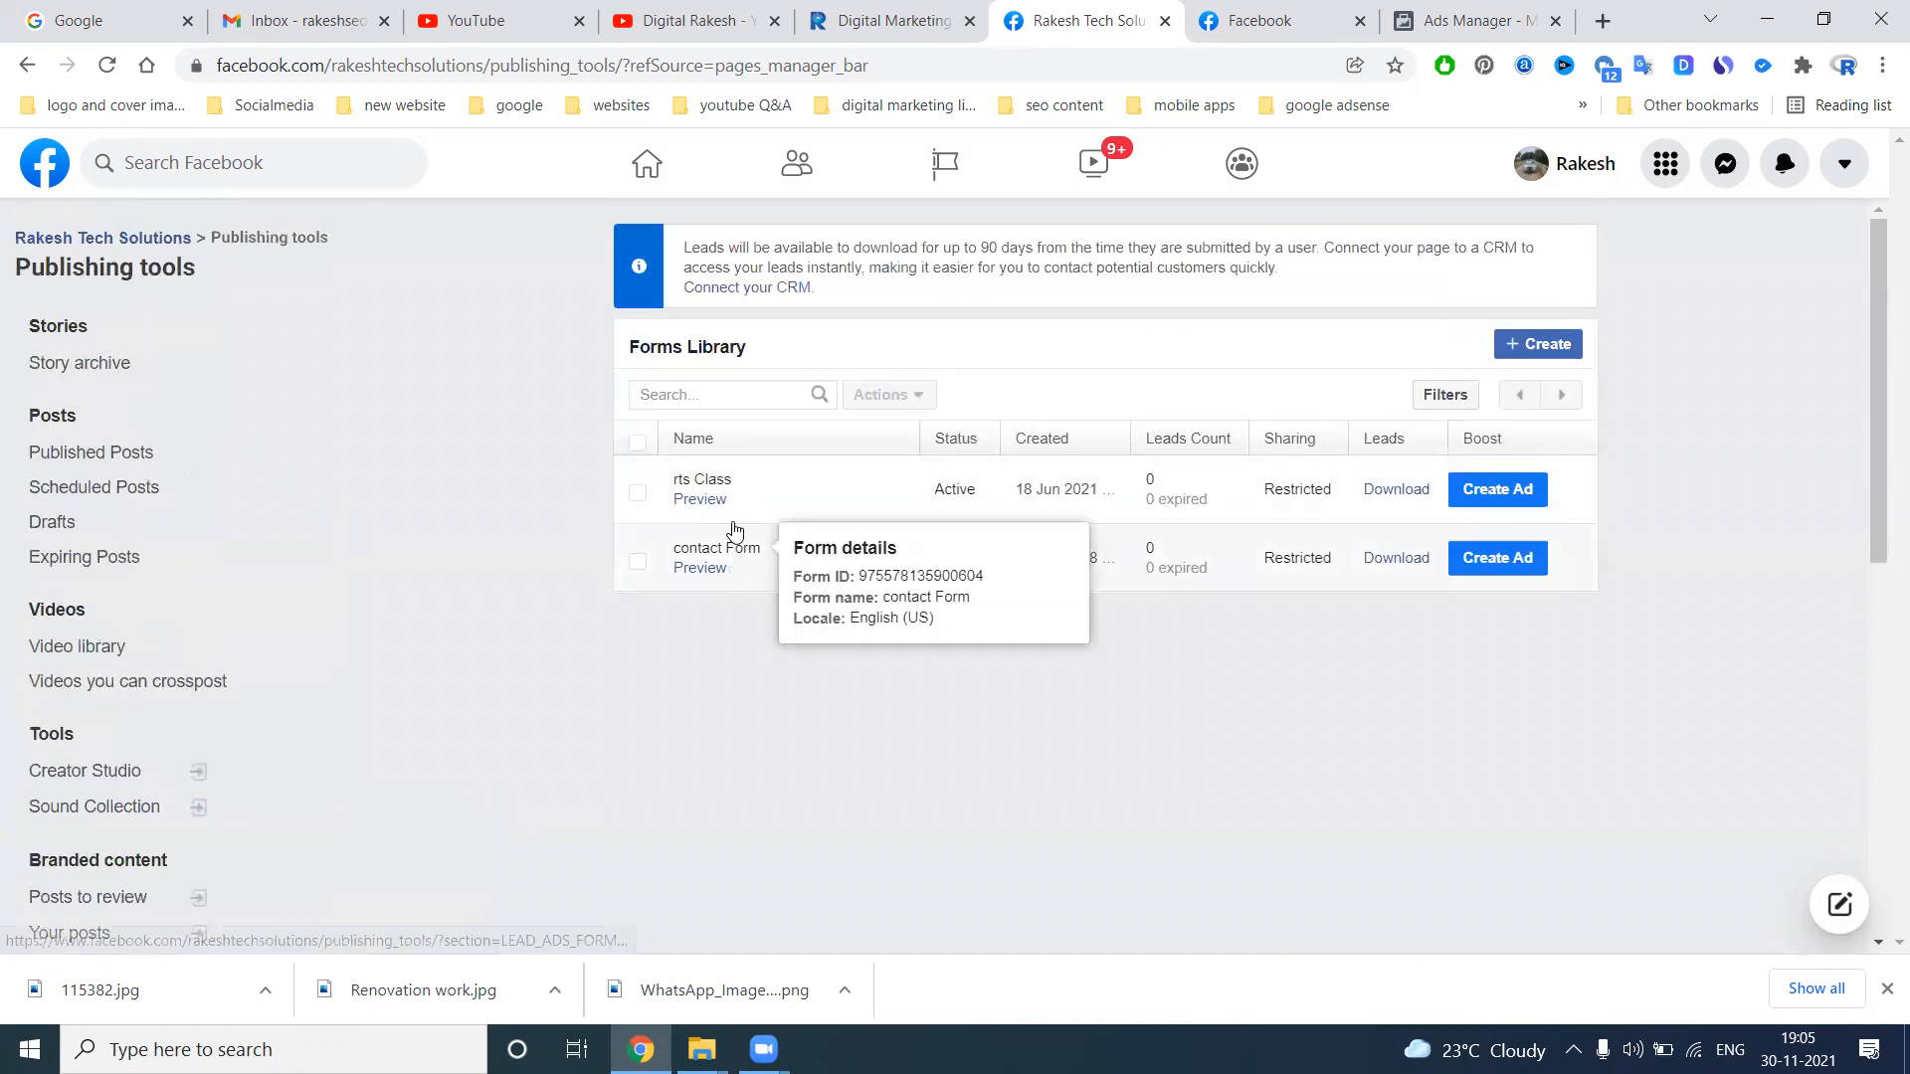
mouse_move(1160, 489)
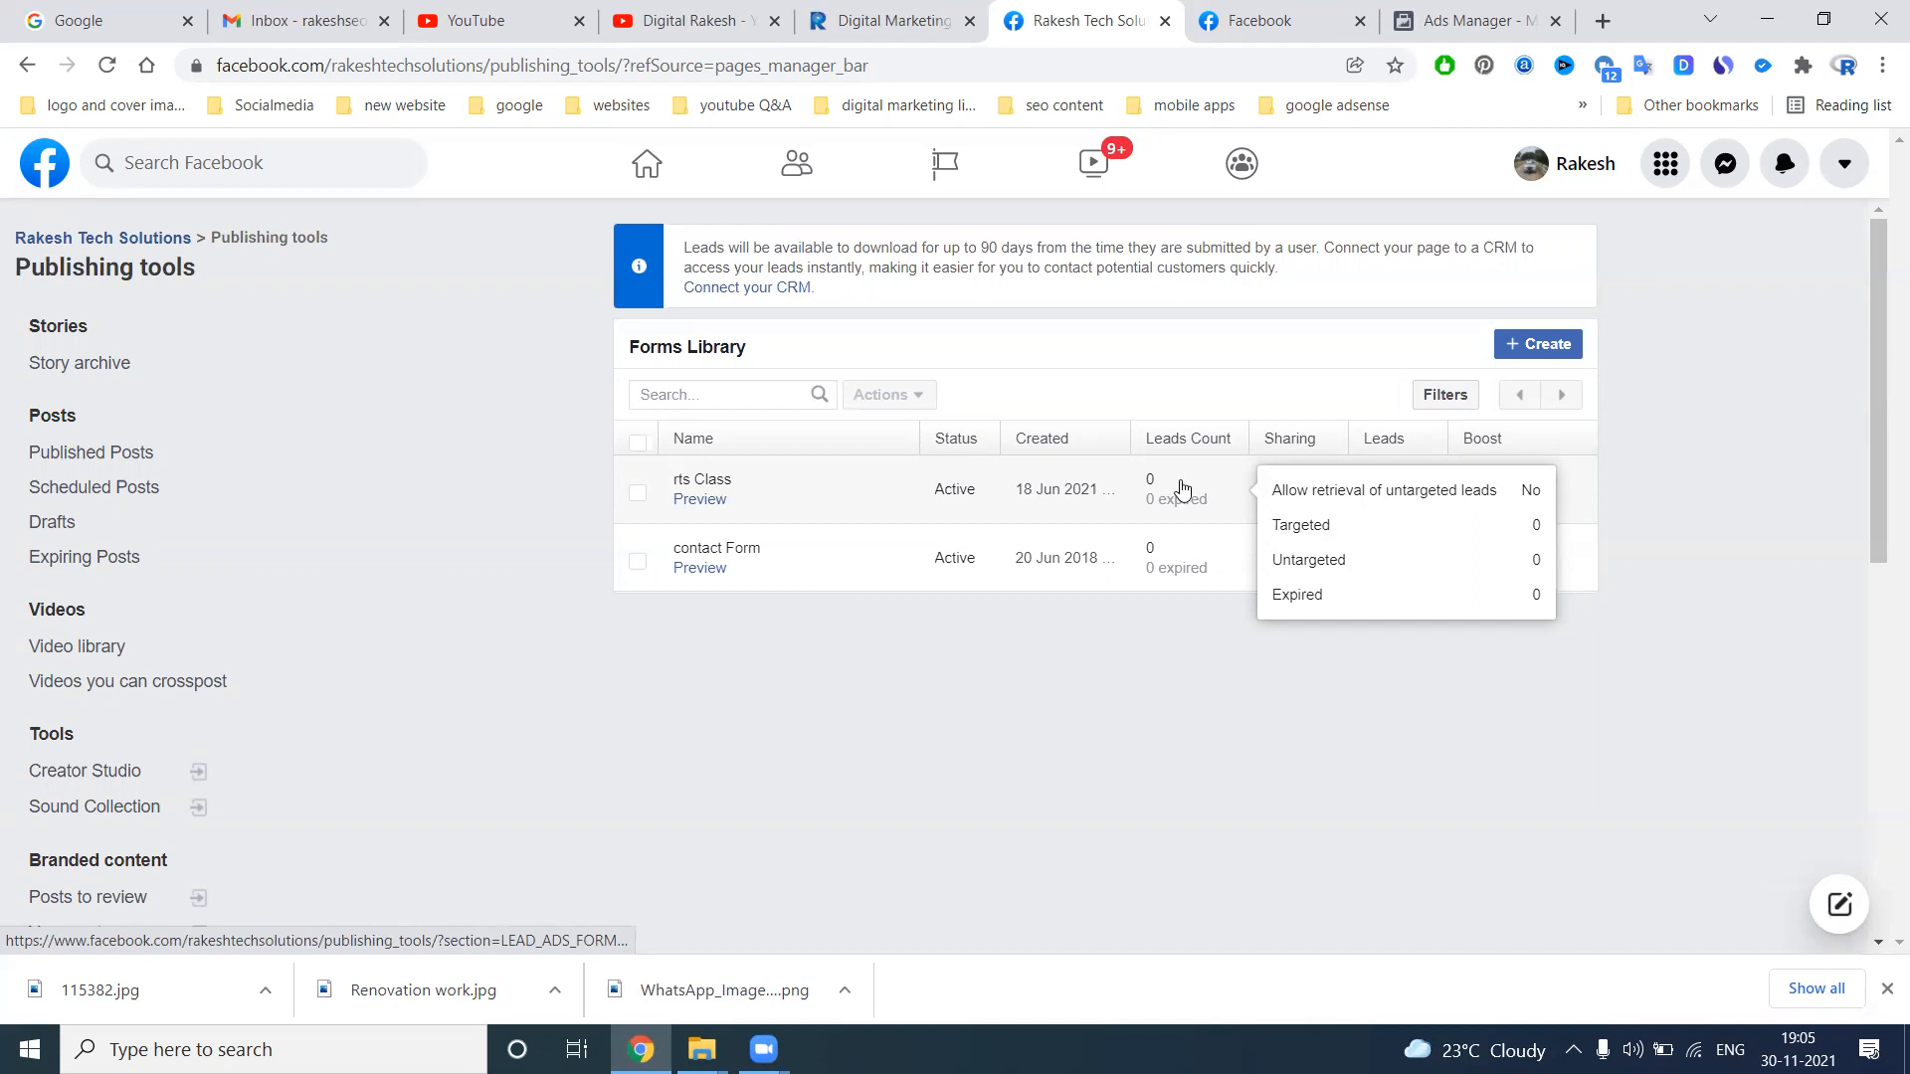
Switch to Ads Manager and create a new campaign with the Lead Generation objective, leaving the optional names blank
click(1435, 18)
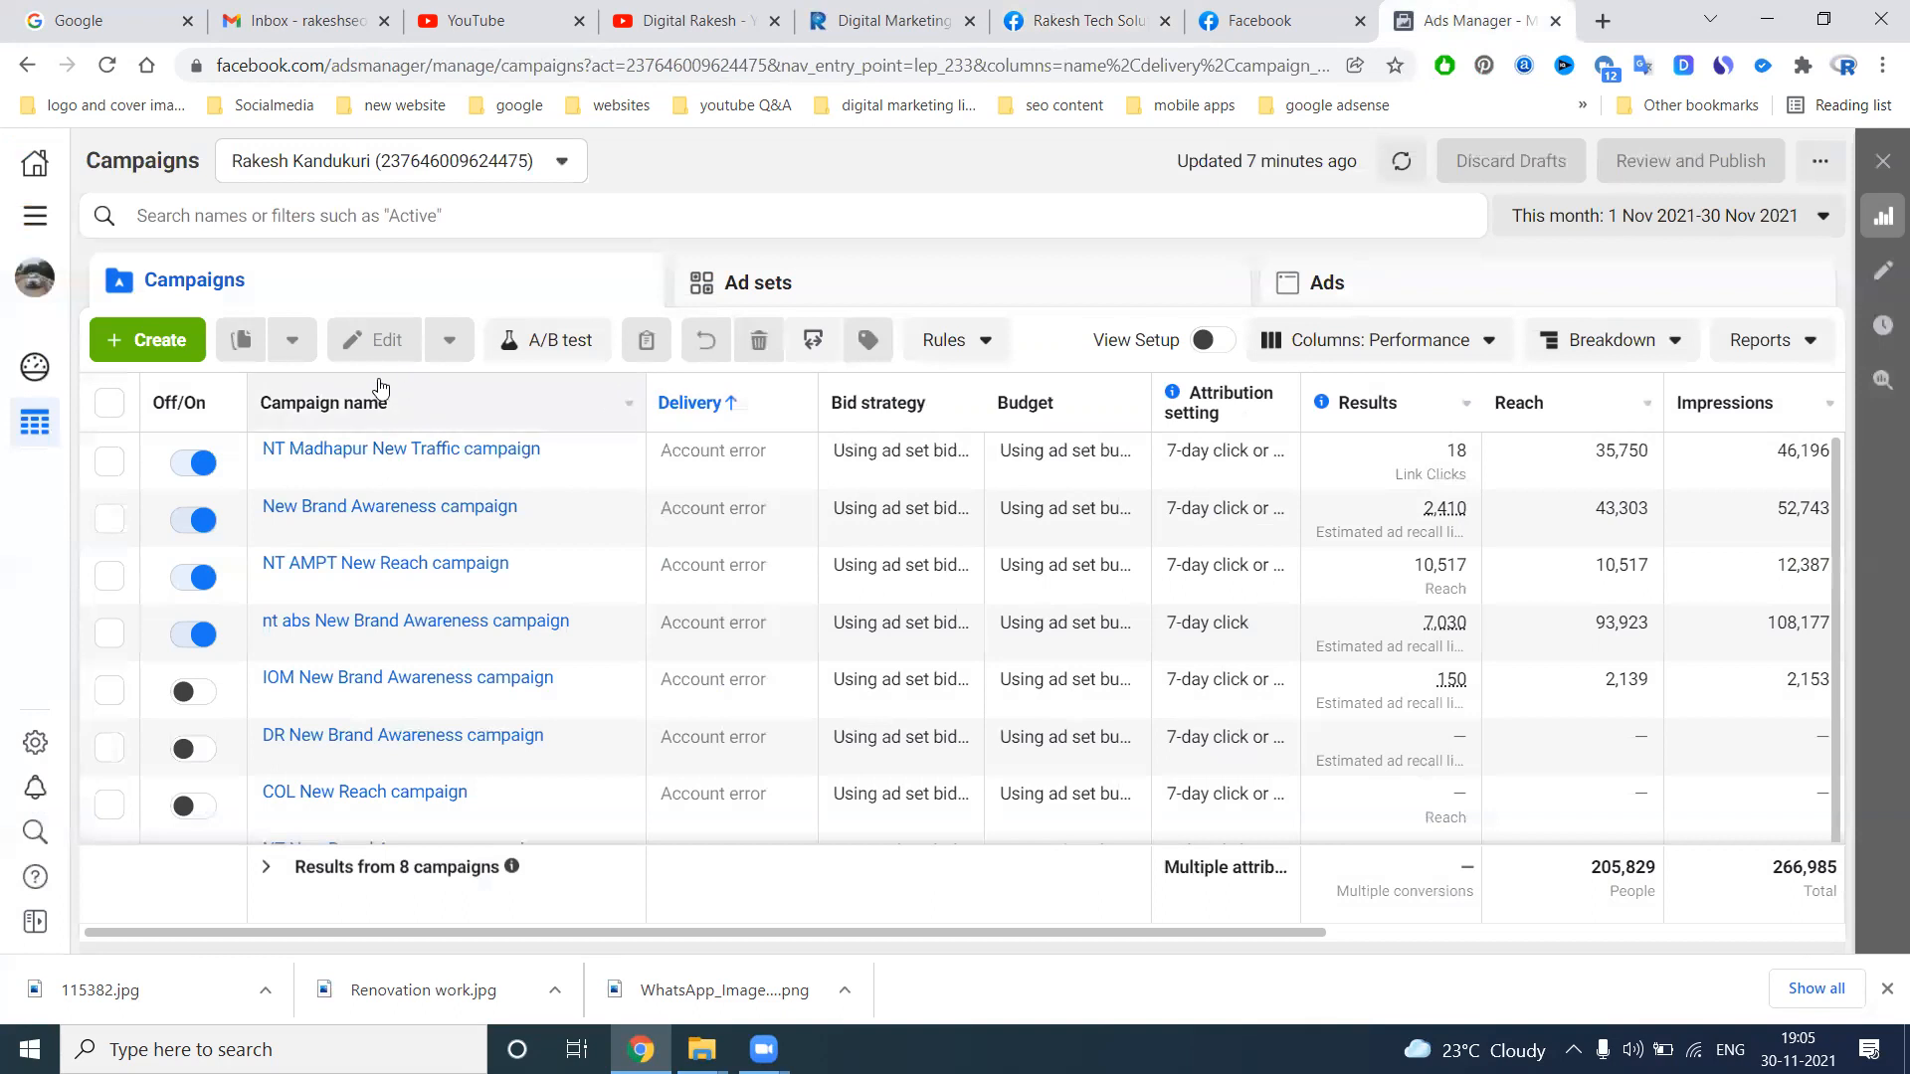
click(186, 341)
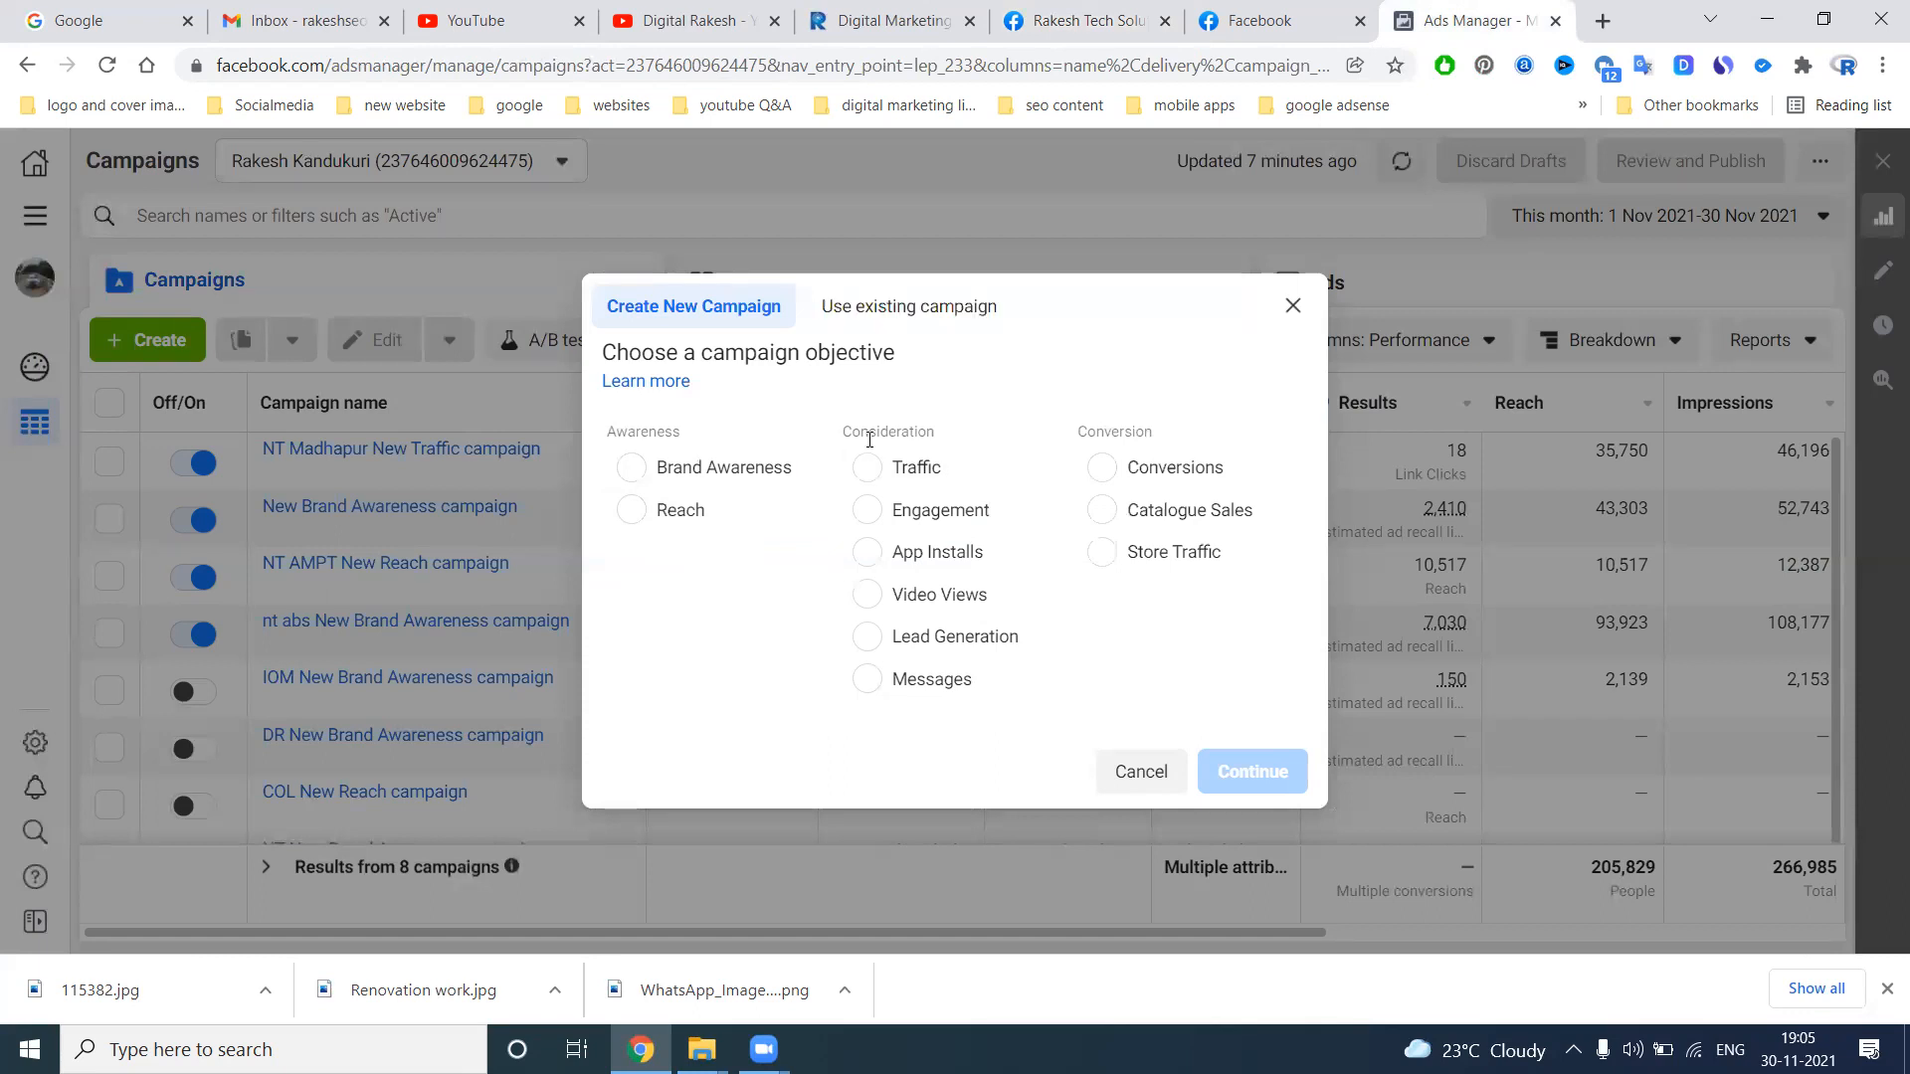
click(923, 650)
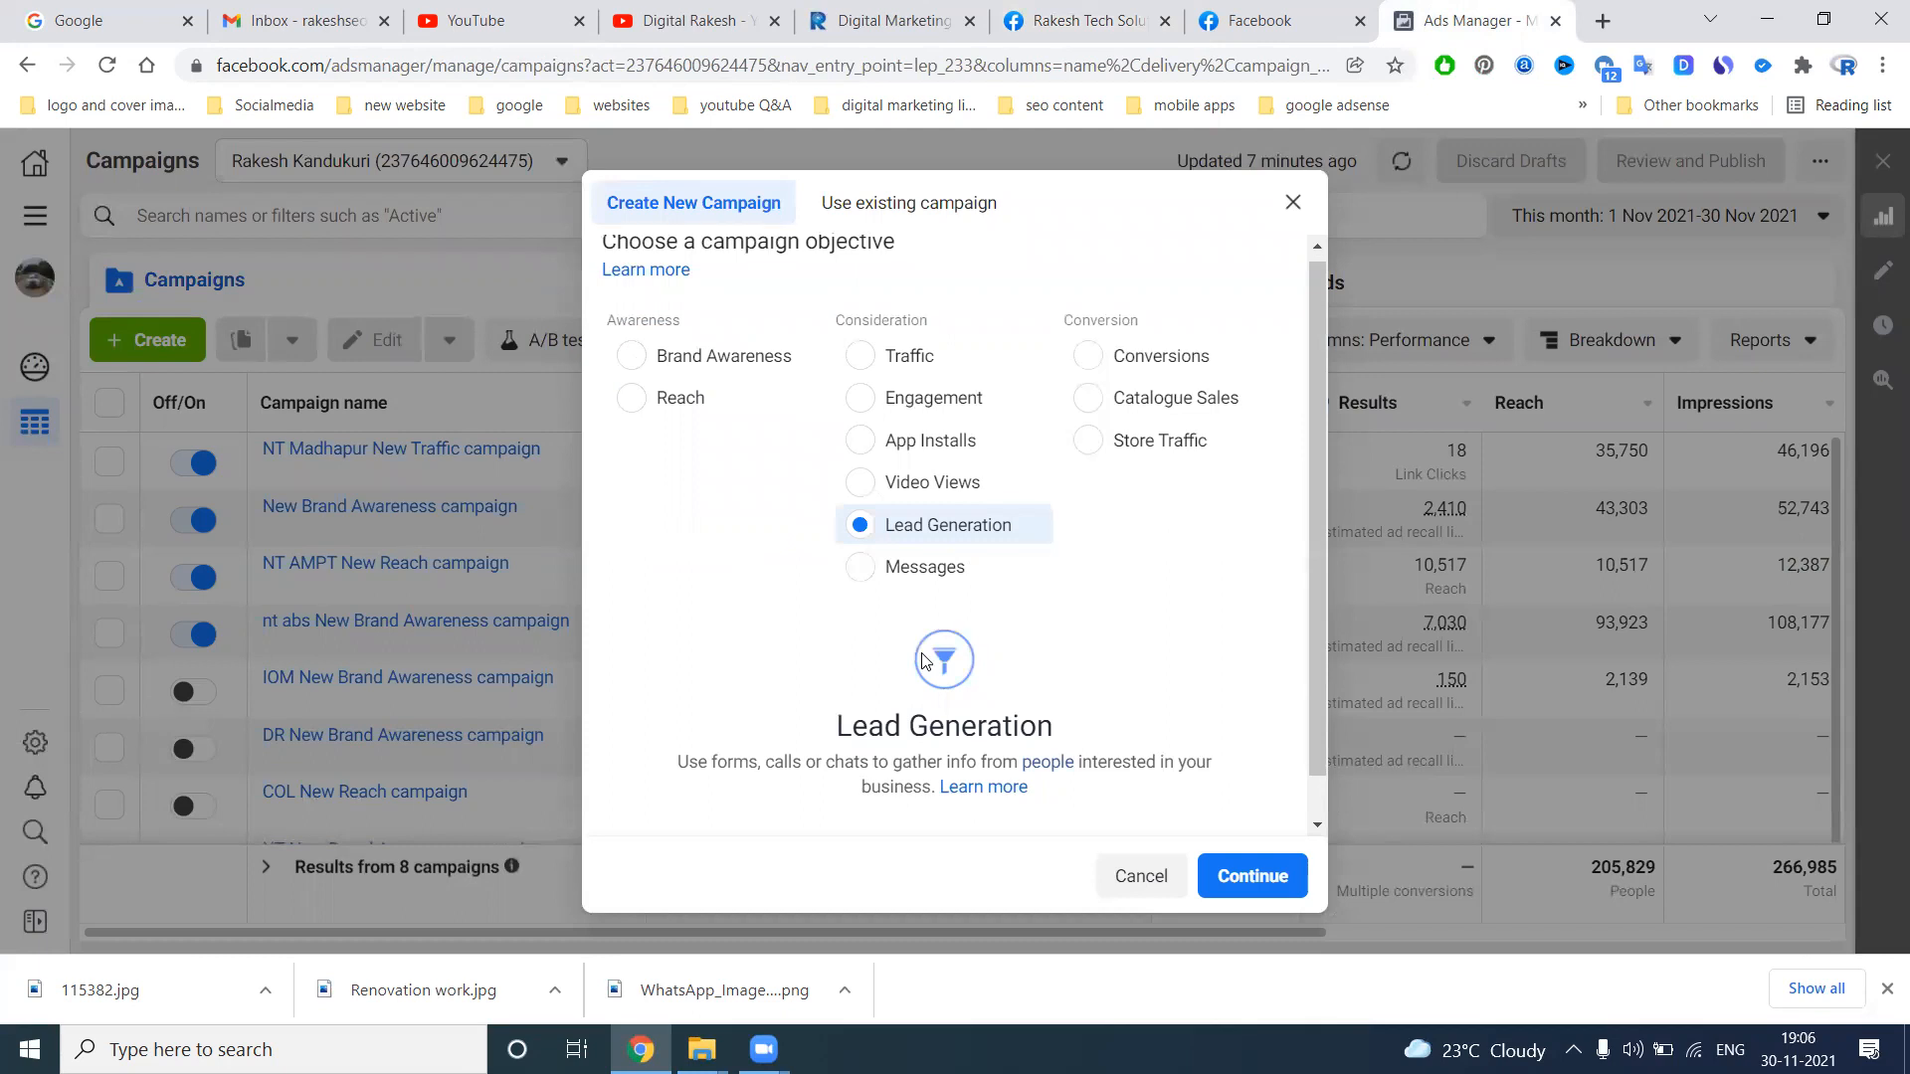
scroll(935, 727, down, 1)
click(1253, 805)
scroll(1184, 676, down, 4)
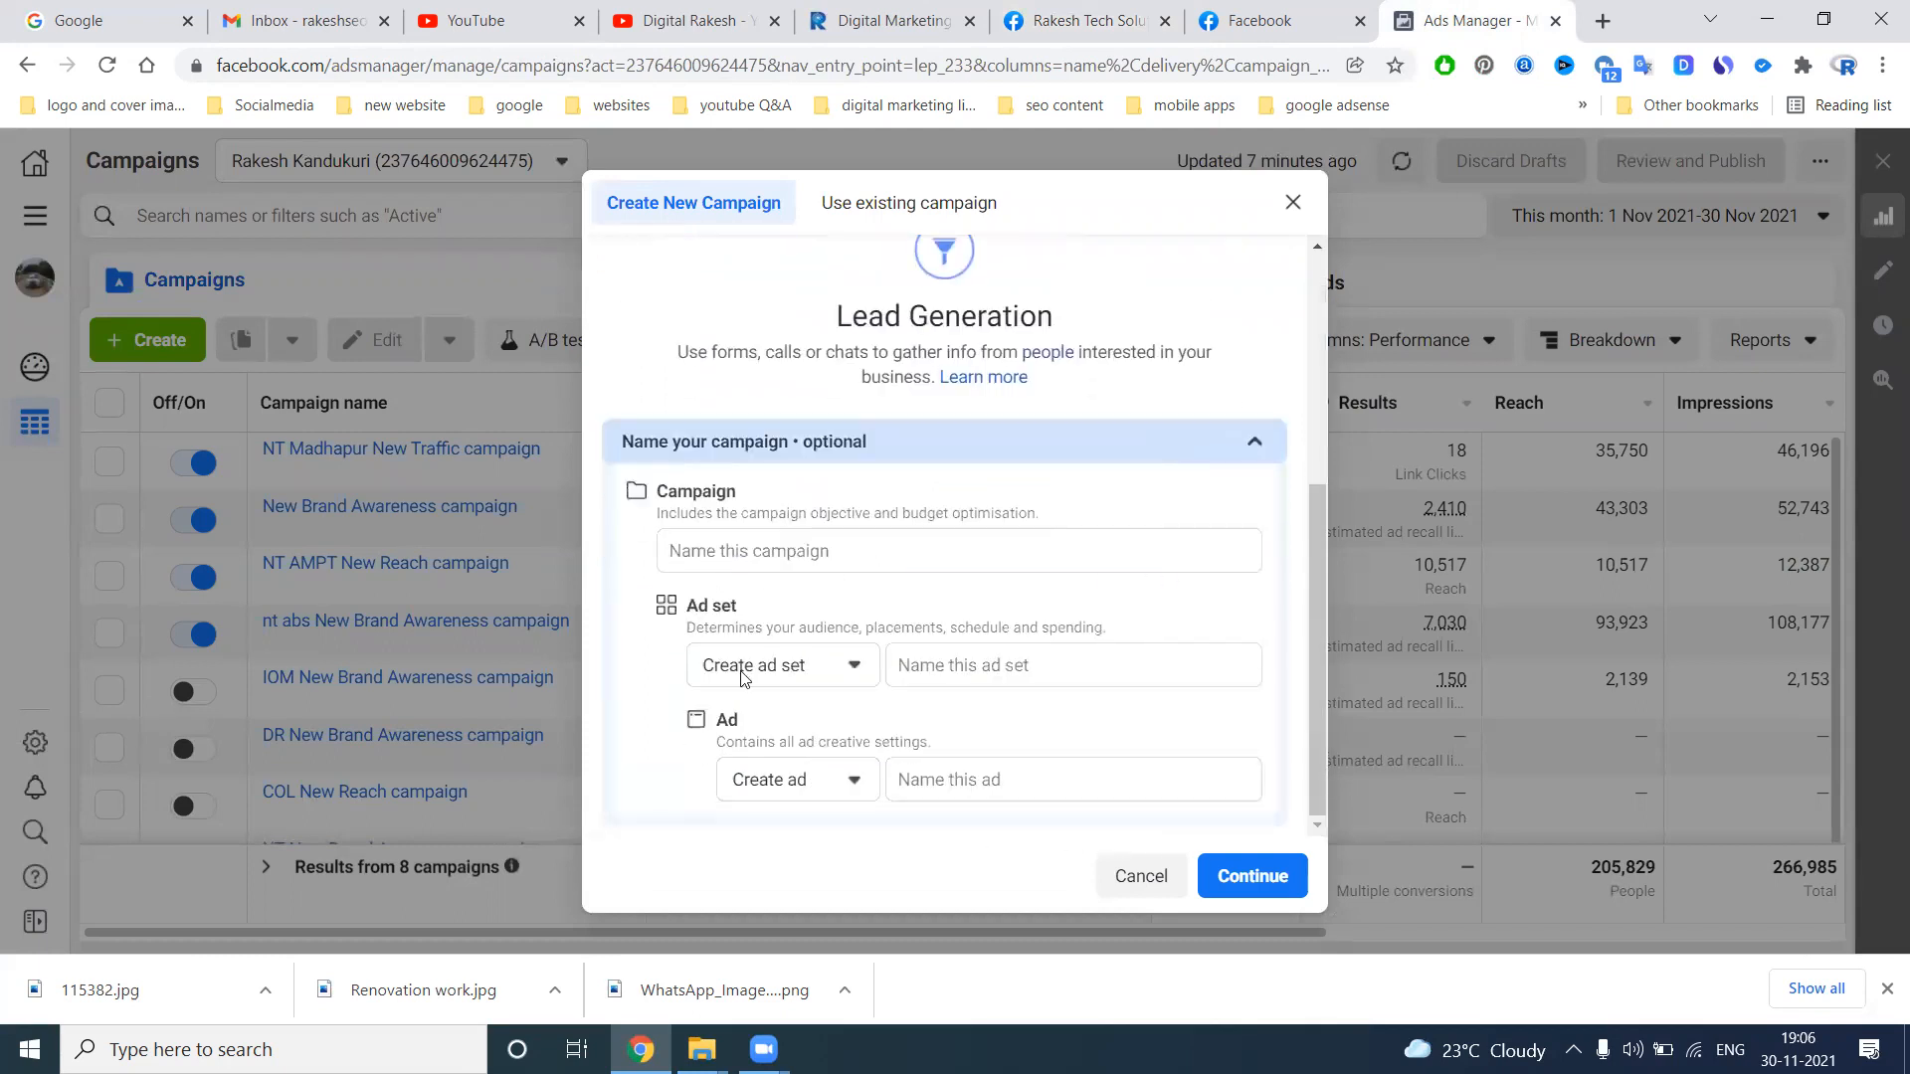
click(1255, 876)
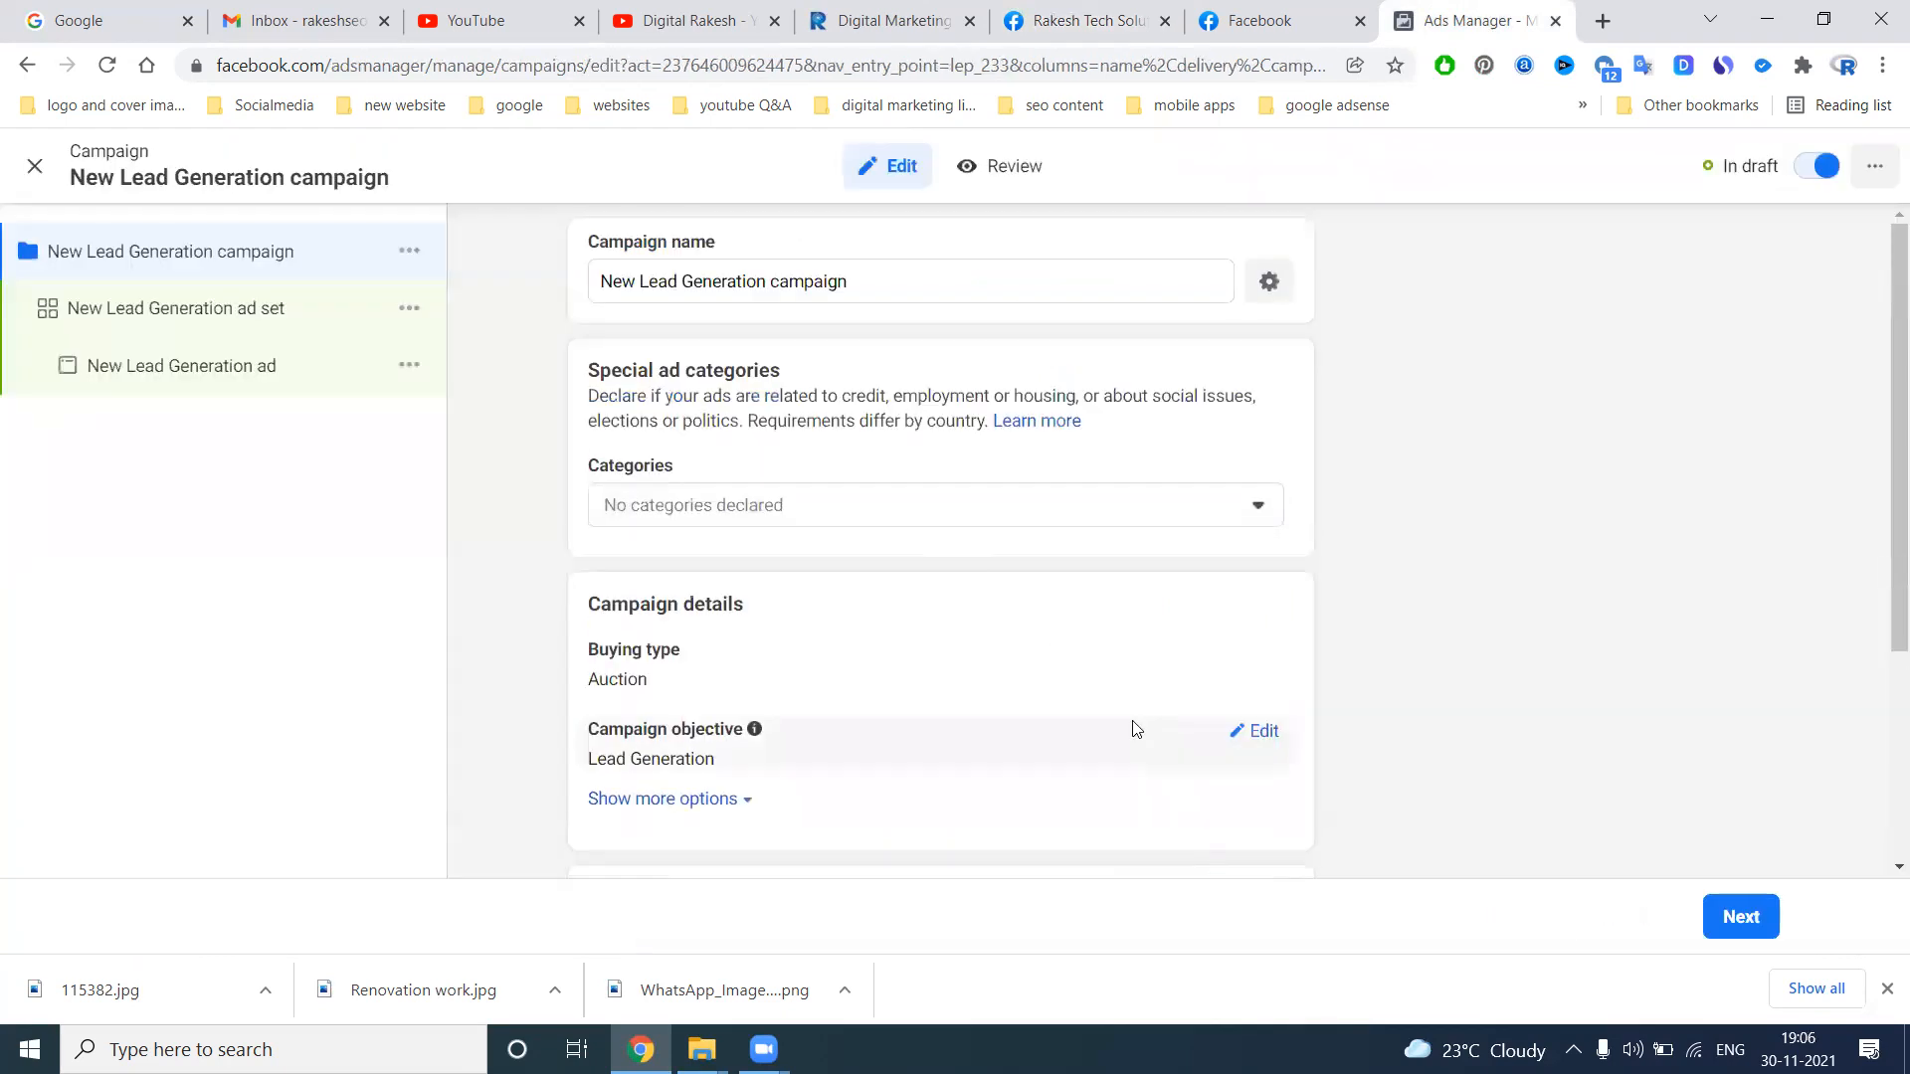
Add the prefix "RTS" to the campaign name and continue to the ad set settings
click(601, 281)
text(RTS)
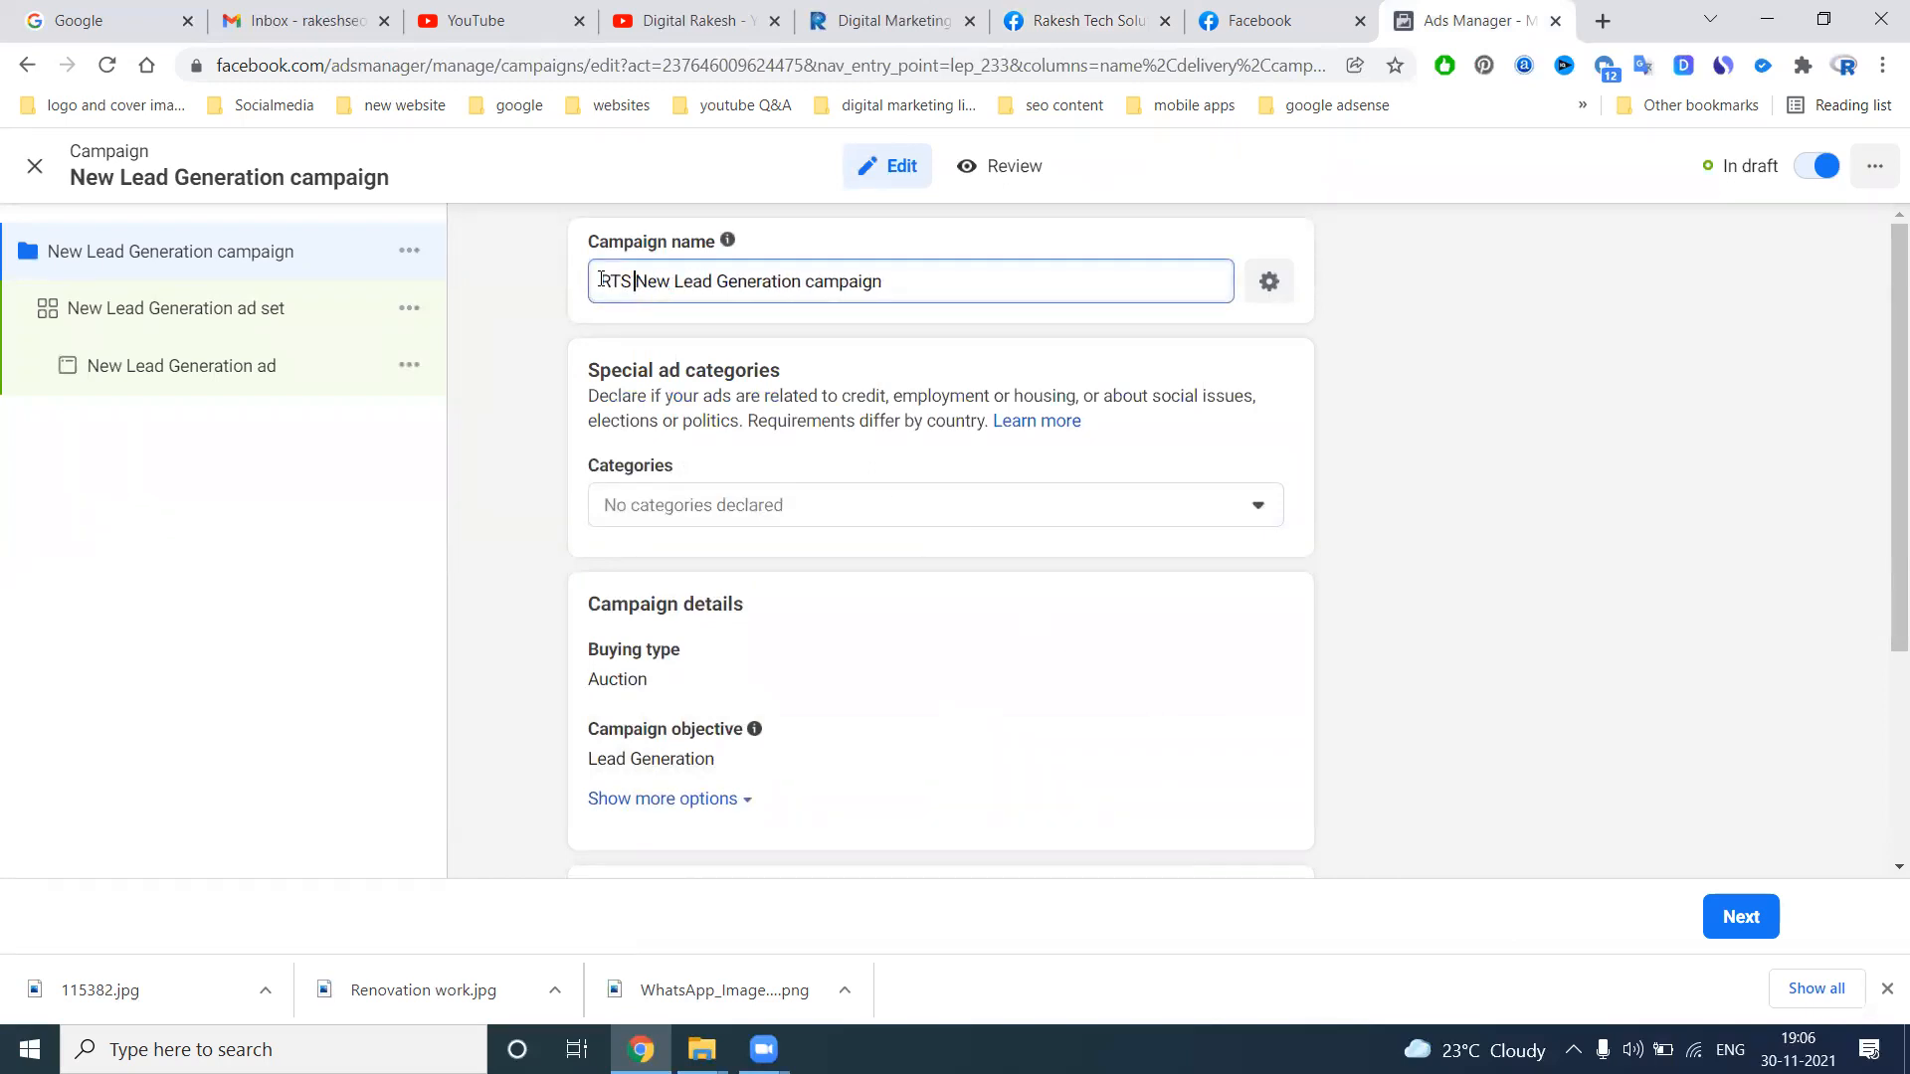
scroll(686, 468, down, 3)
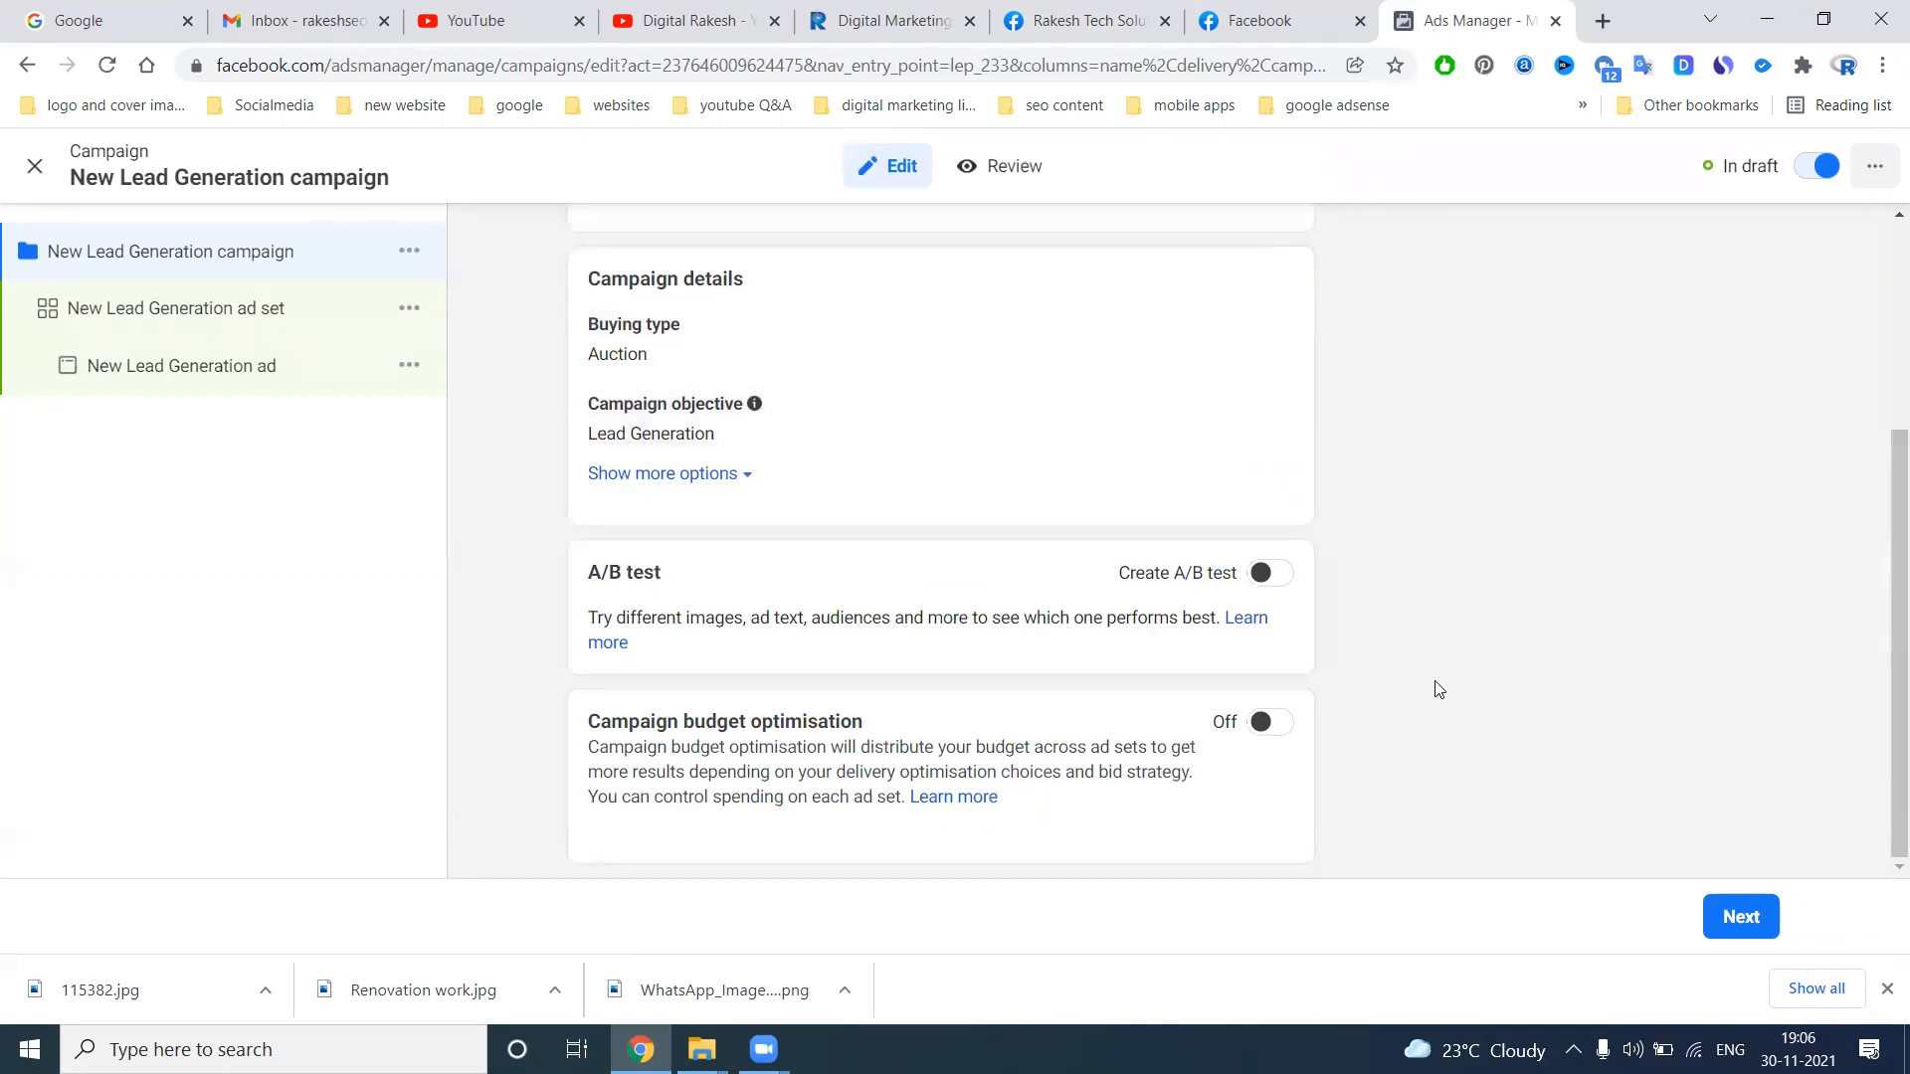
click(1741, 916)
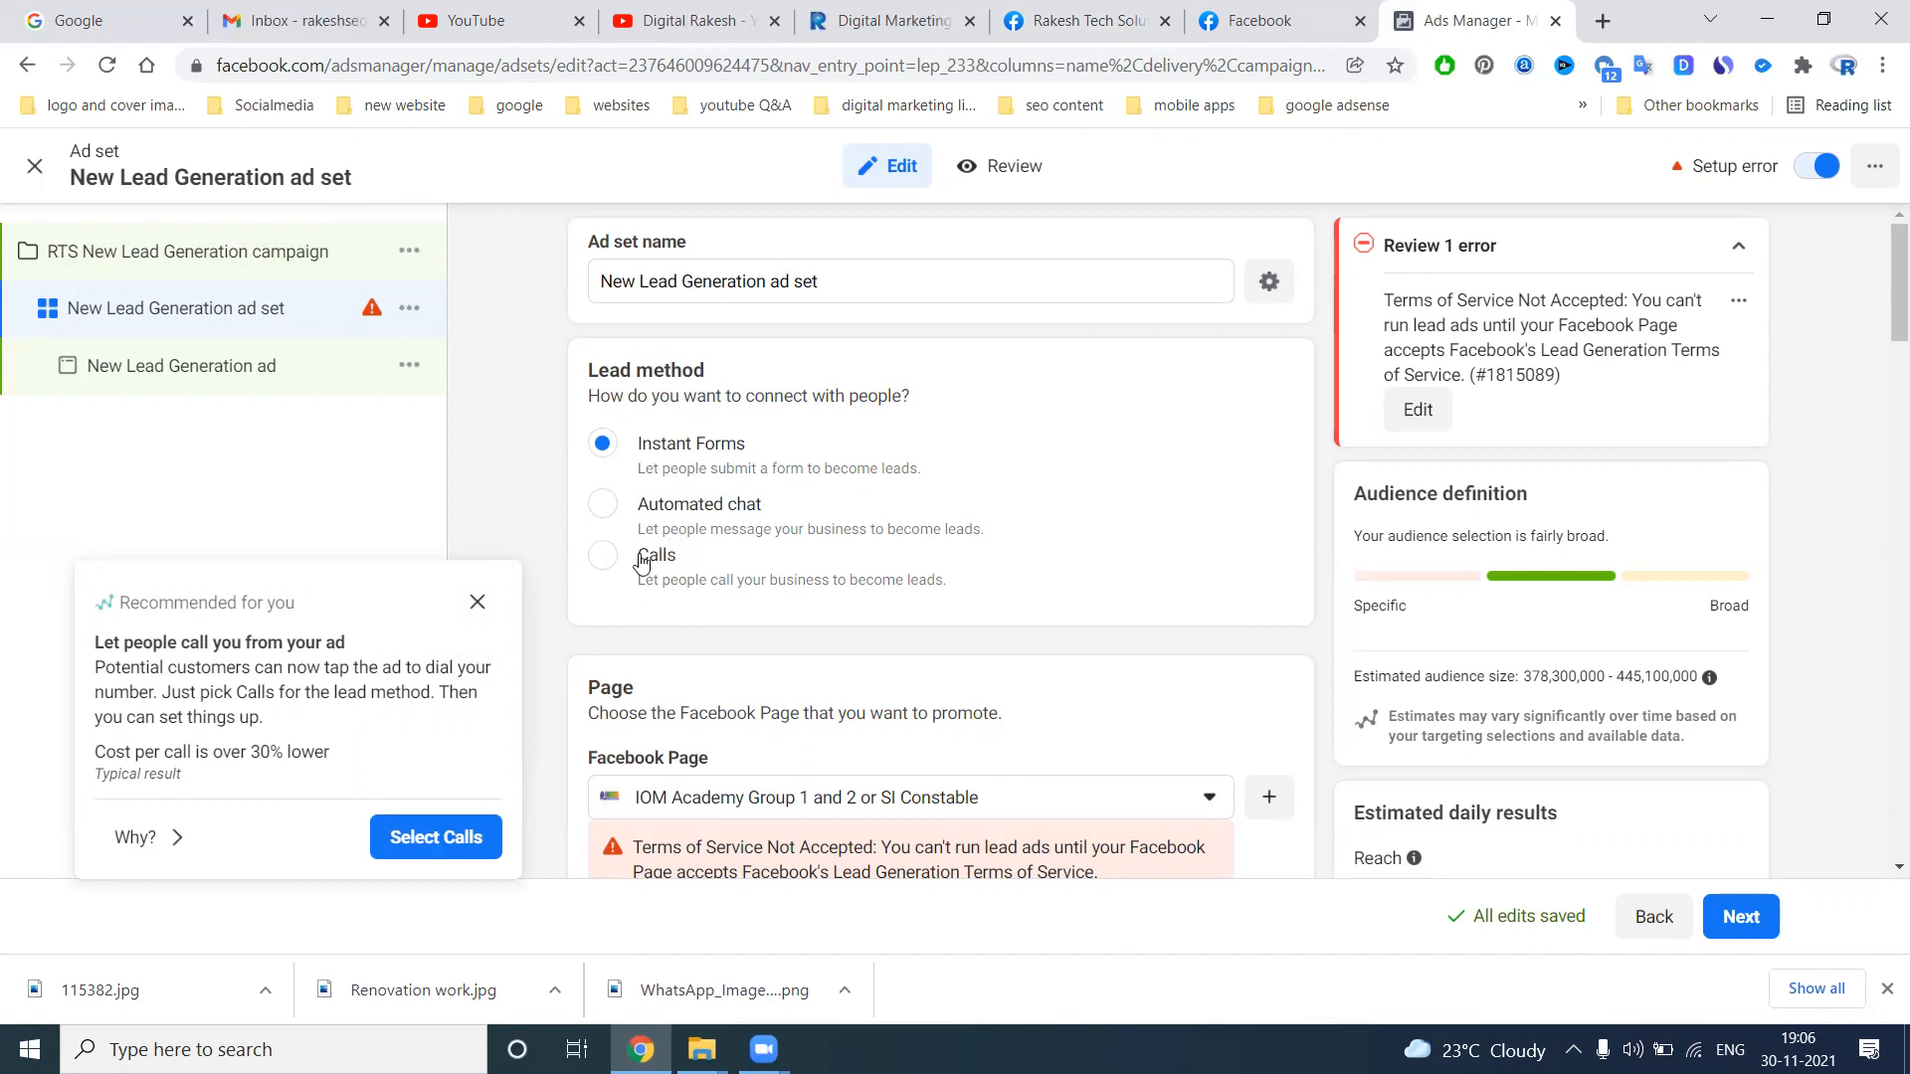
Try the Calls and Automated chat lead methods to compare their estimates, and return the ad set to Instant Forms
click(603, 555)
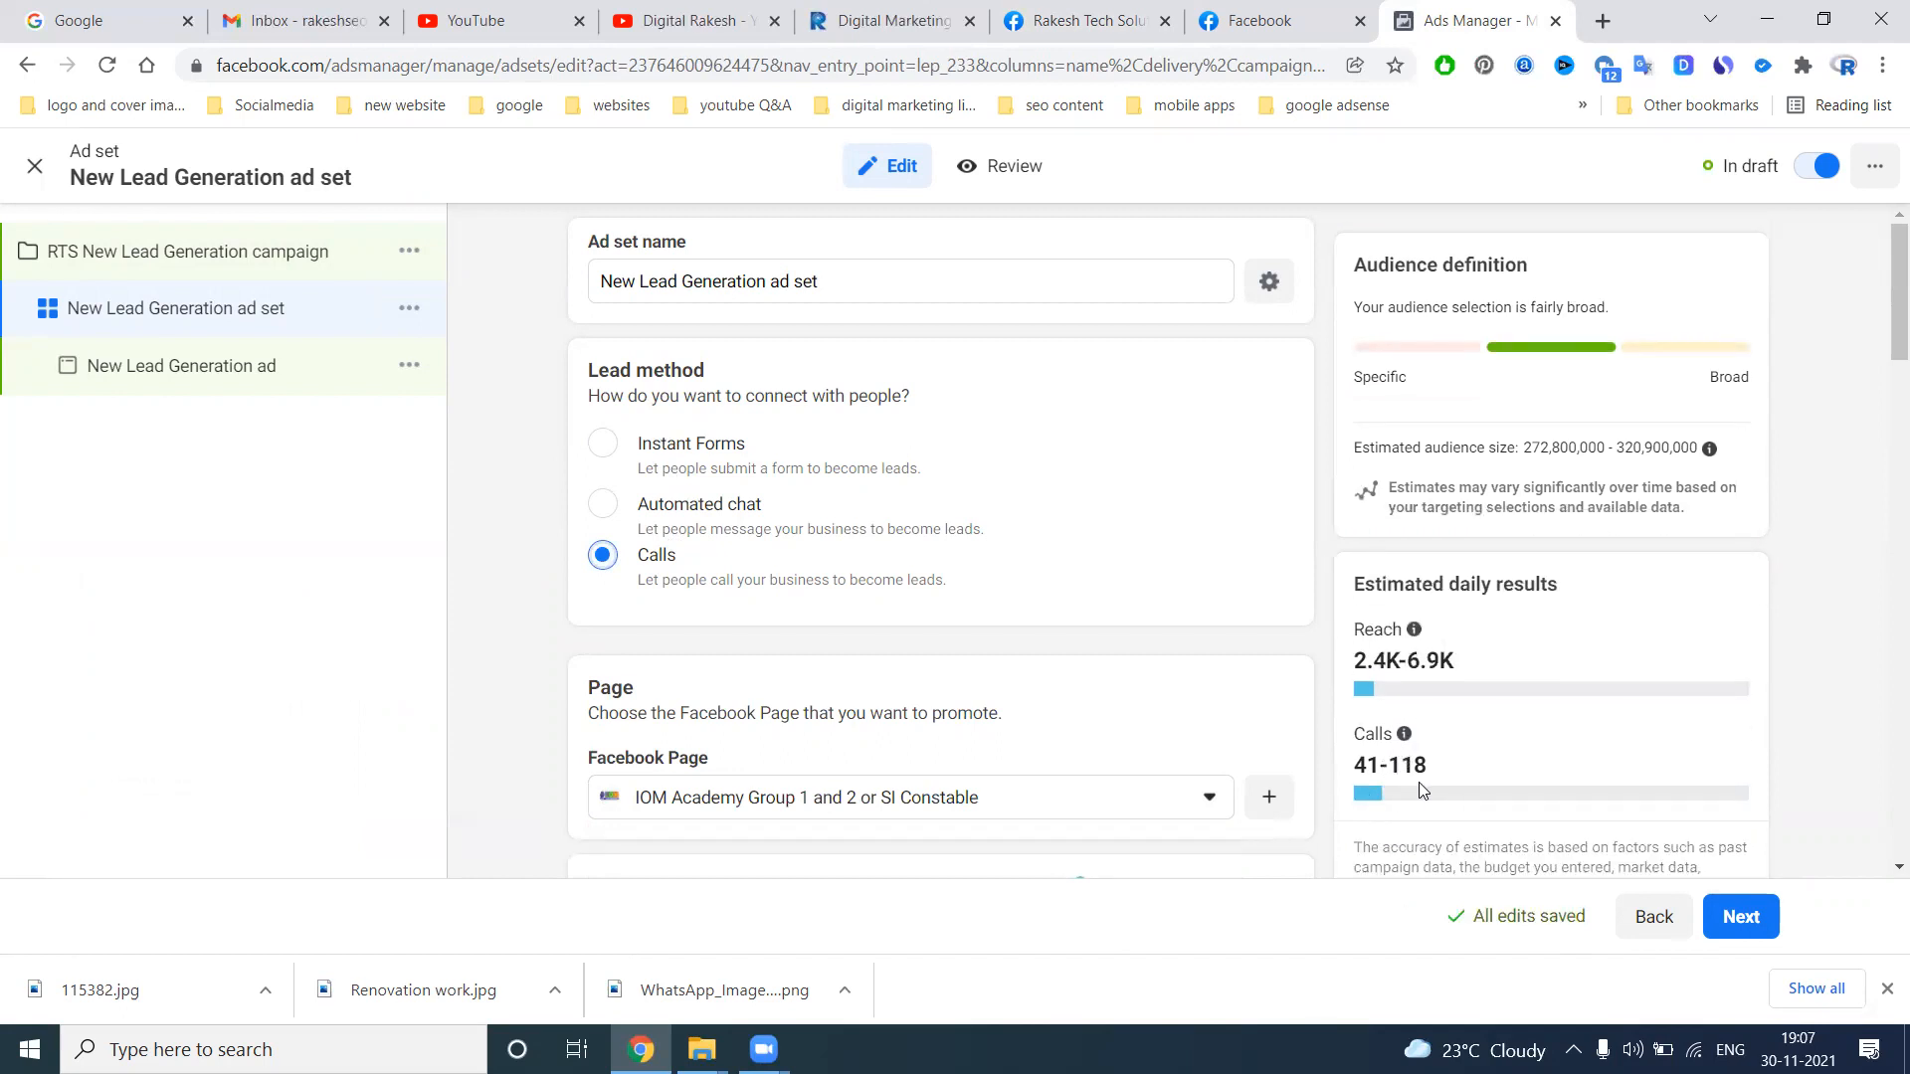
click(672, 507)
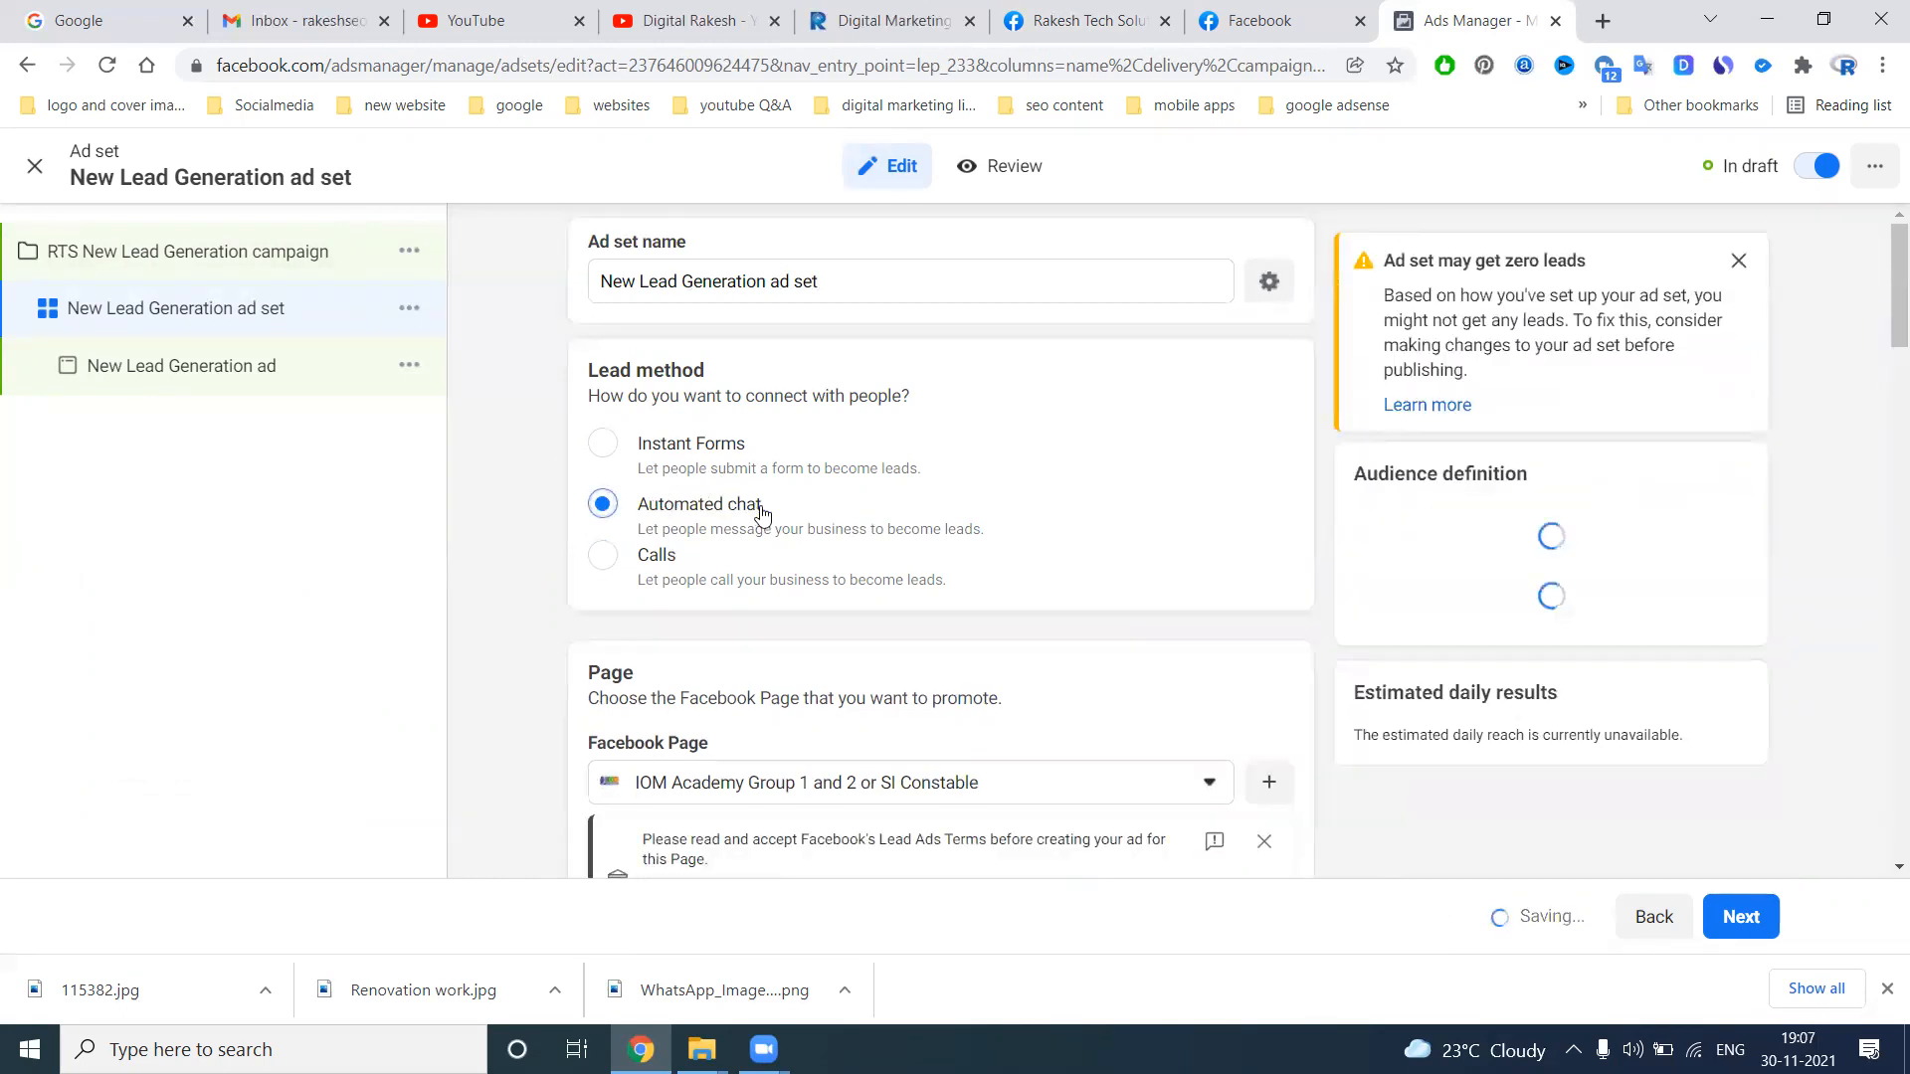
scroll(1526, 695, down, 5)
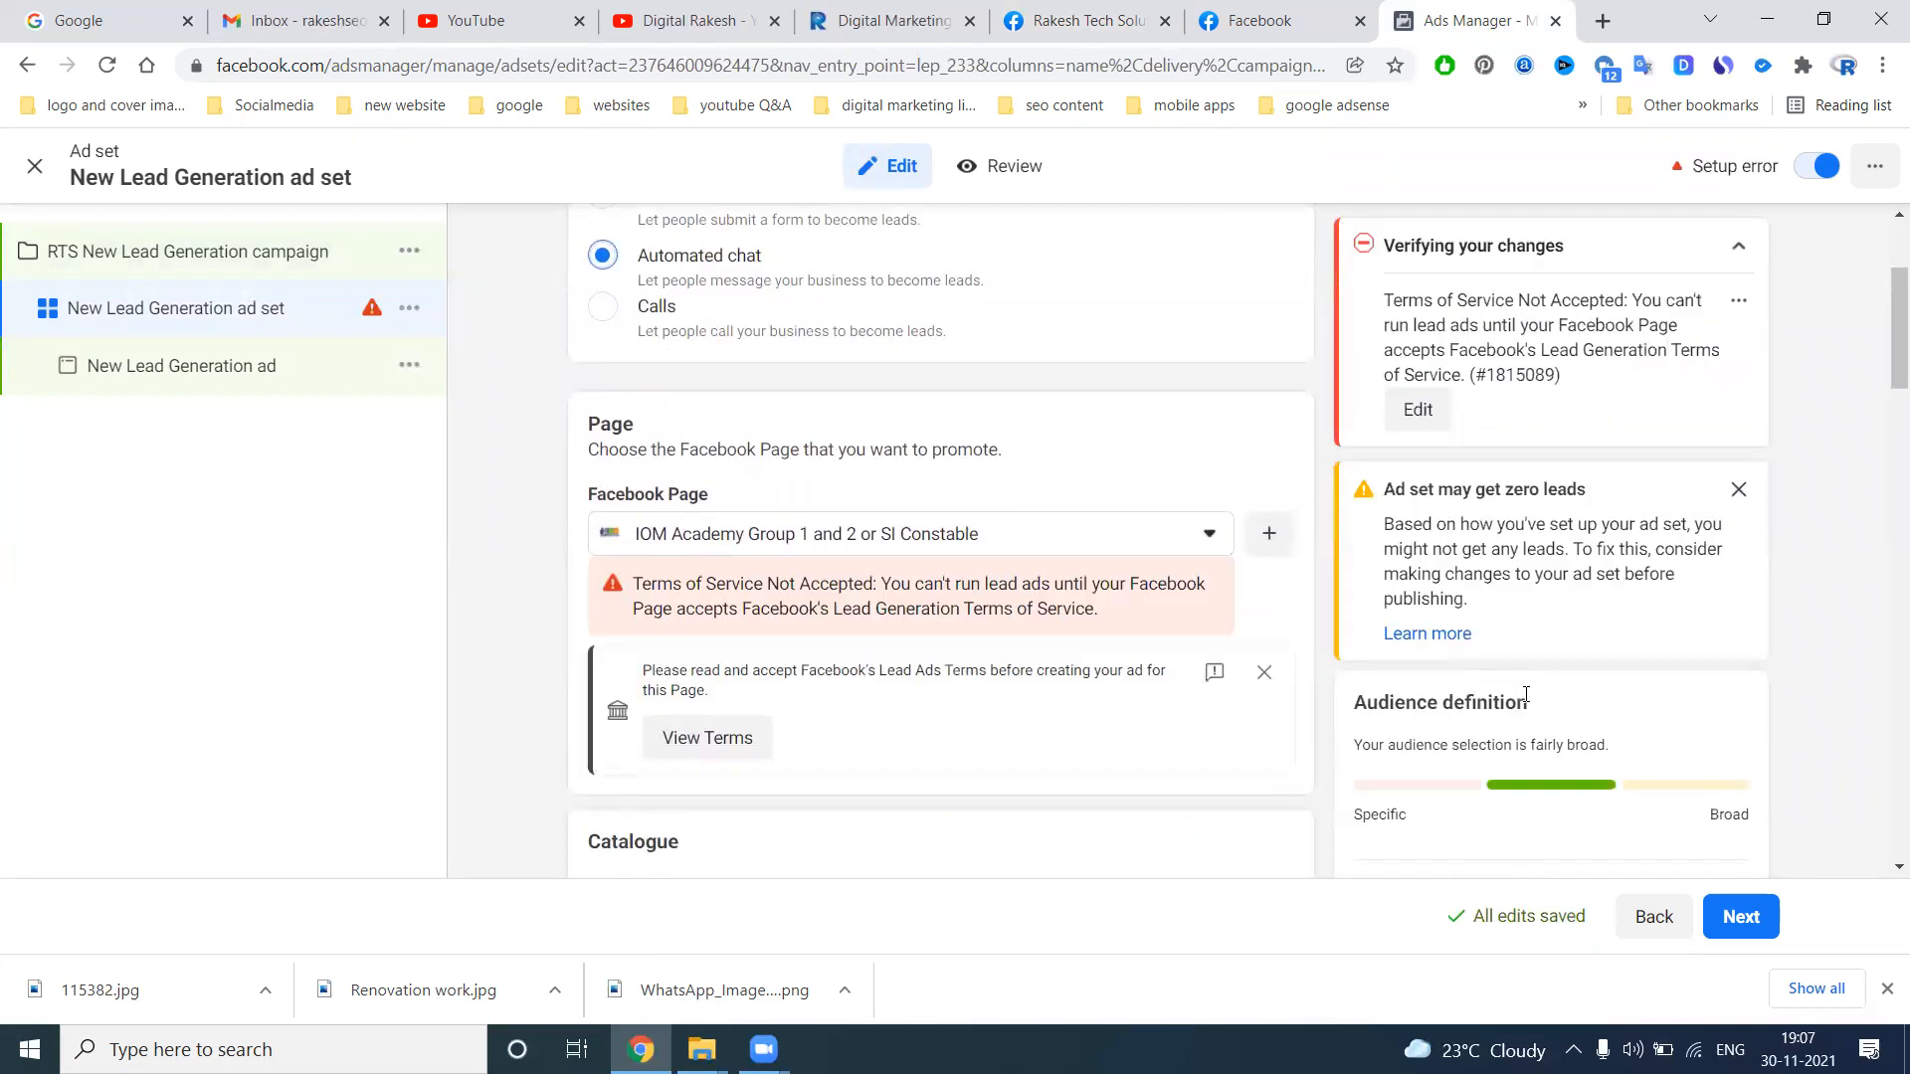
scroll(1568, 611, up, 5)
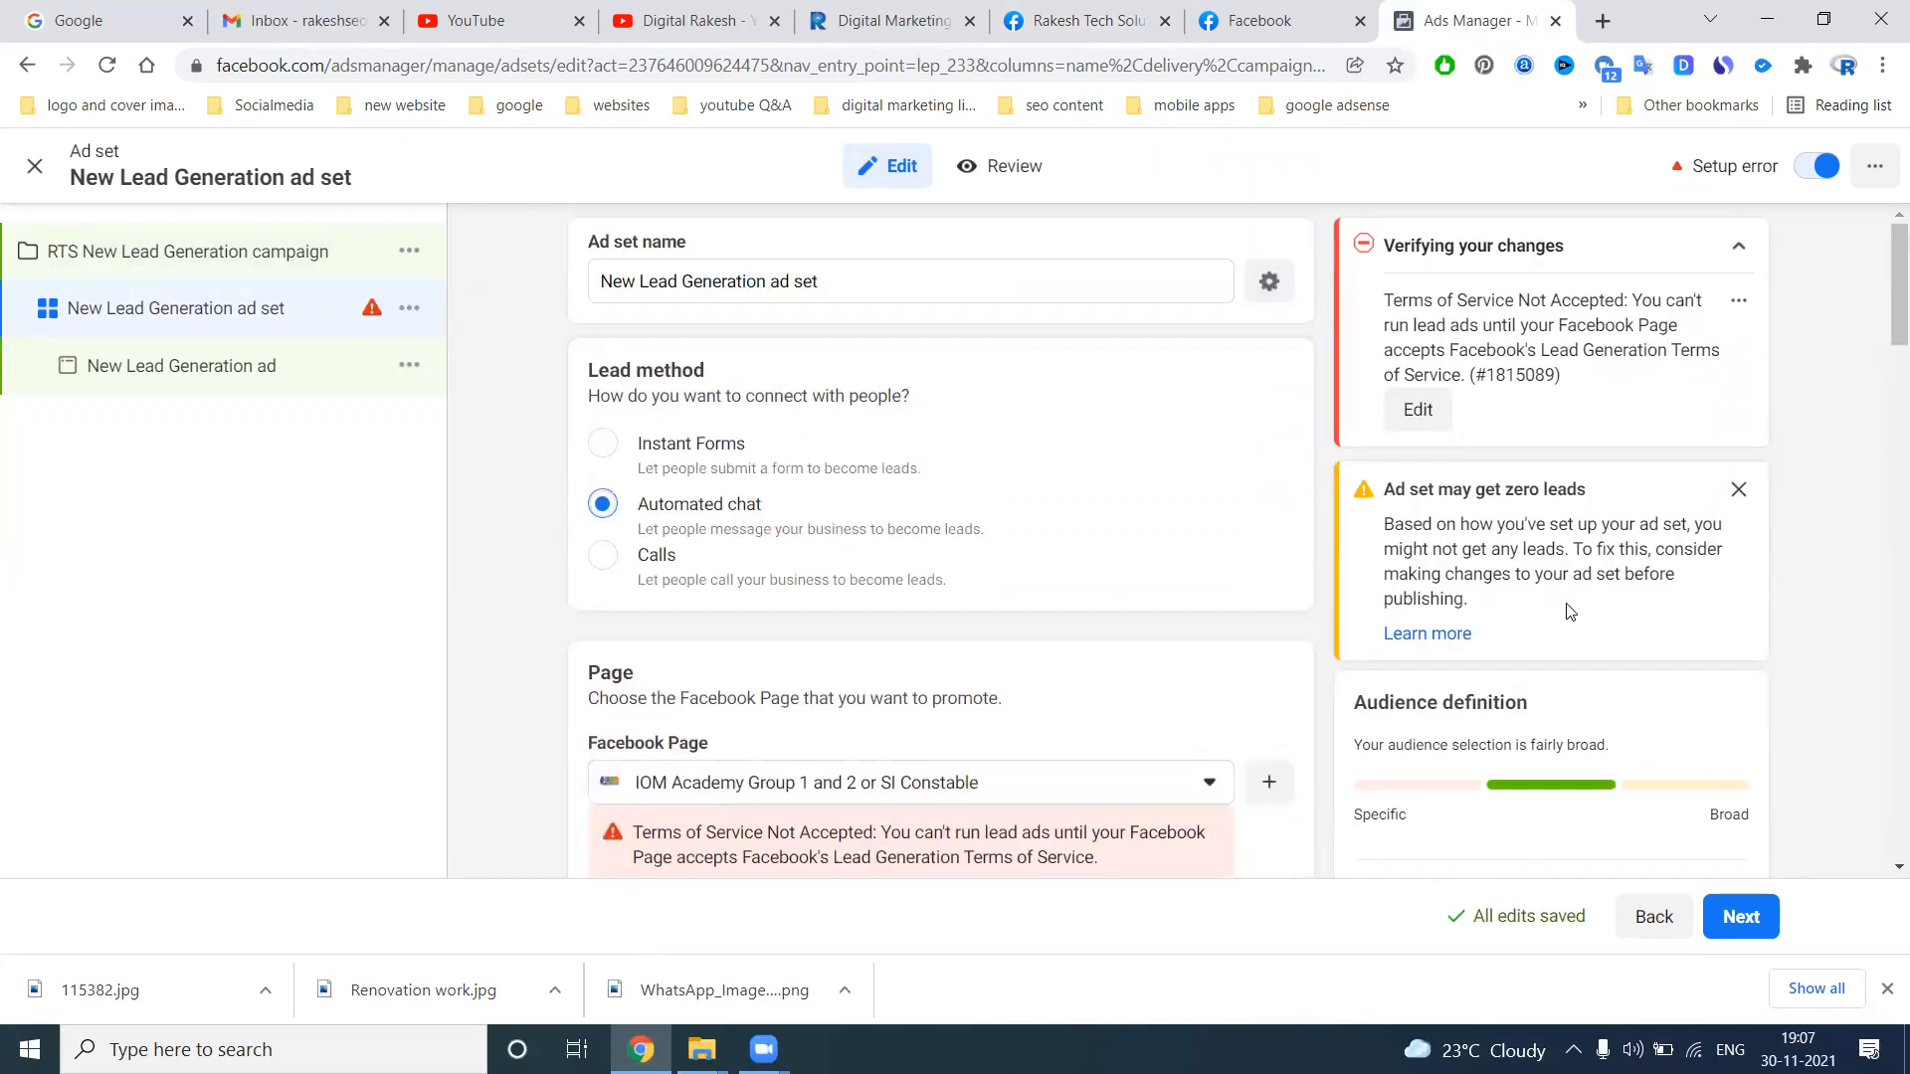
click(700, 444)
Add the prefix "RTS" to the ad set name and set the lead method to Calls
click(601, 280)
text(RTS)
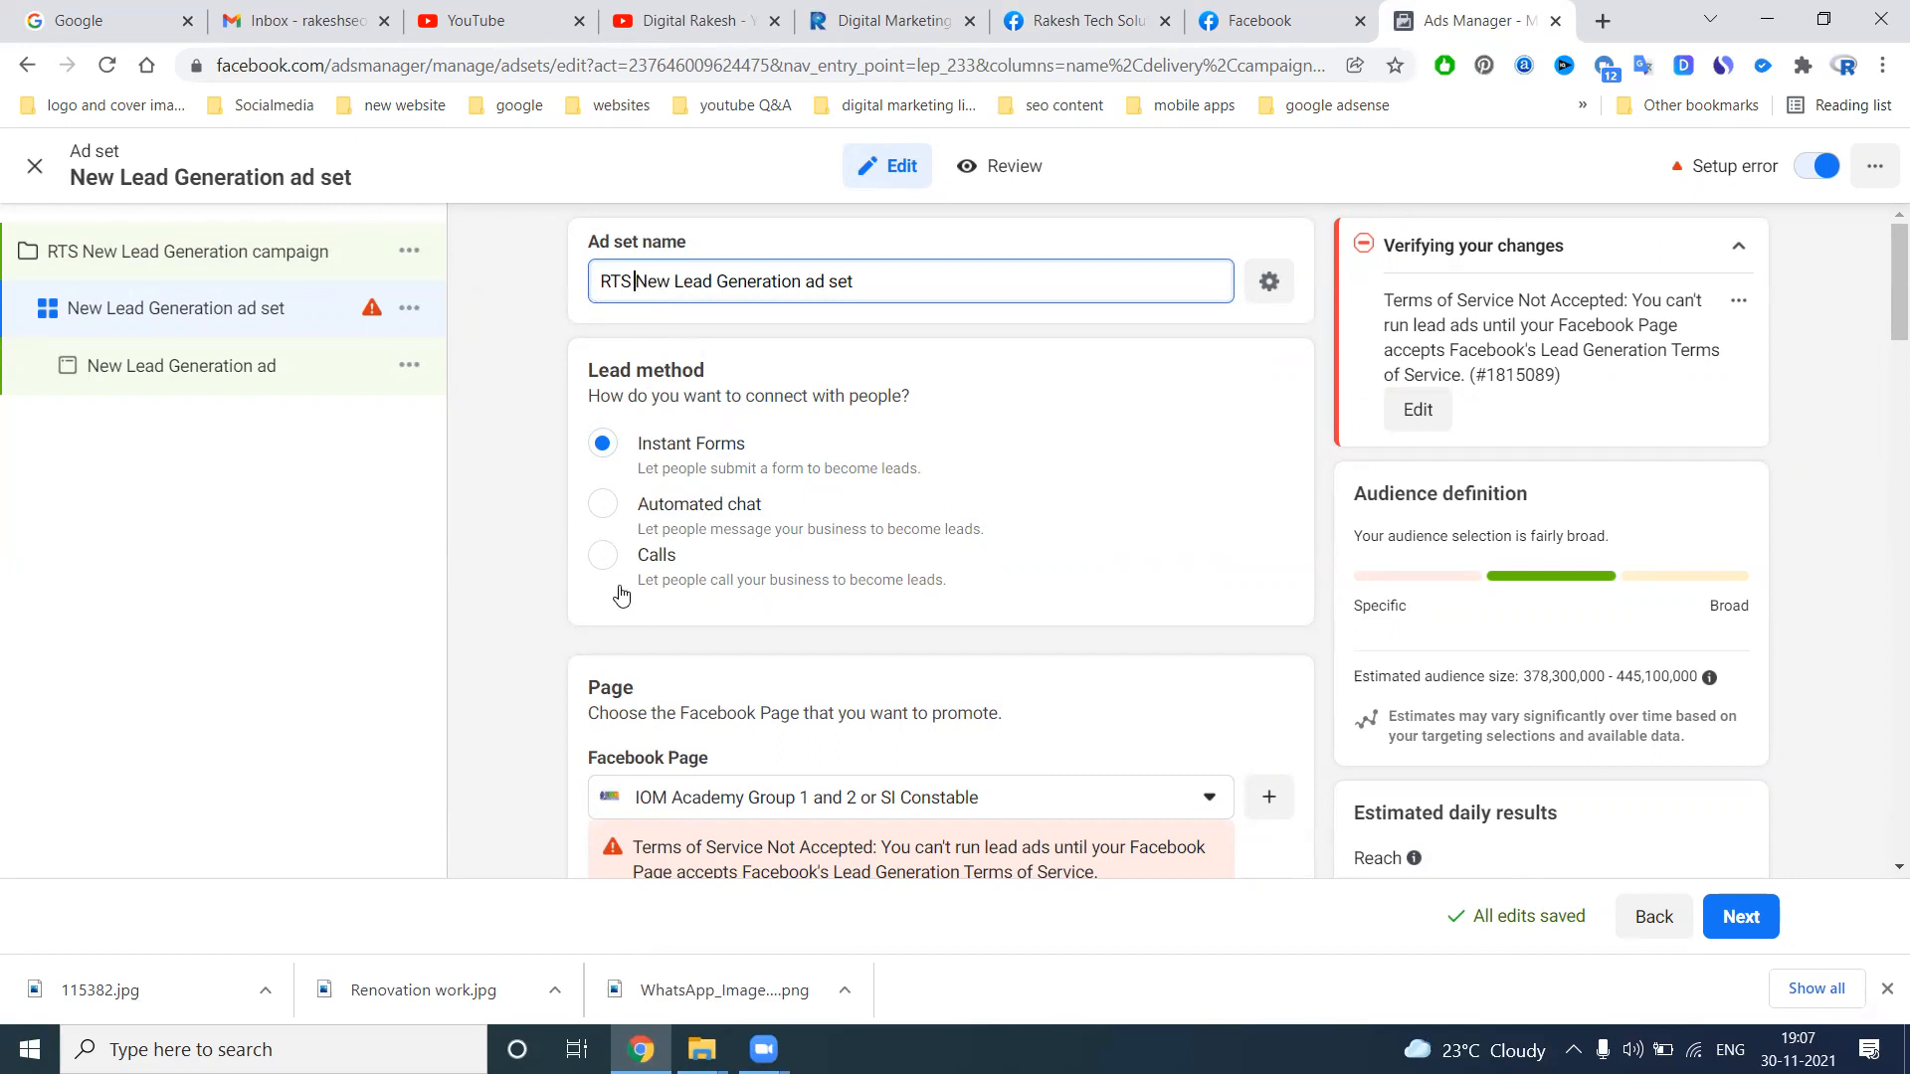
click(607, 557)
Search the Facebook Pages for "rakesh", choose Rakesh Tech Solutions as the promoted page, and set the lead method to Instant Forms
click(734, 798)
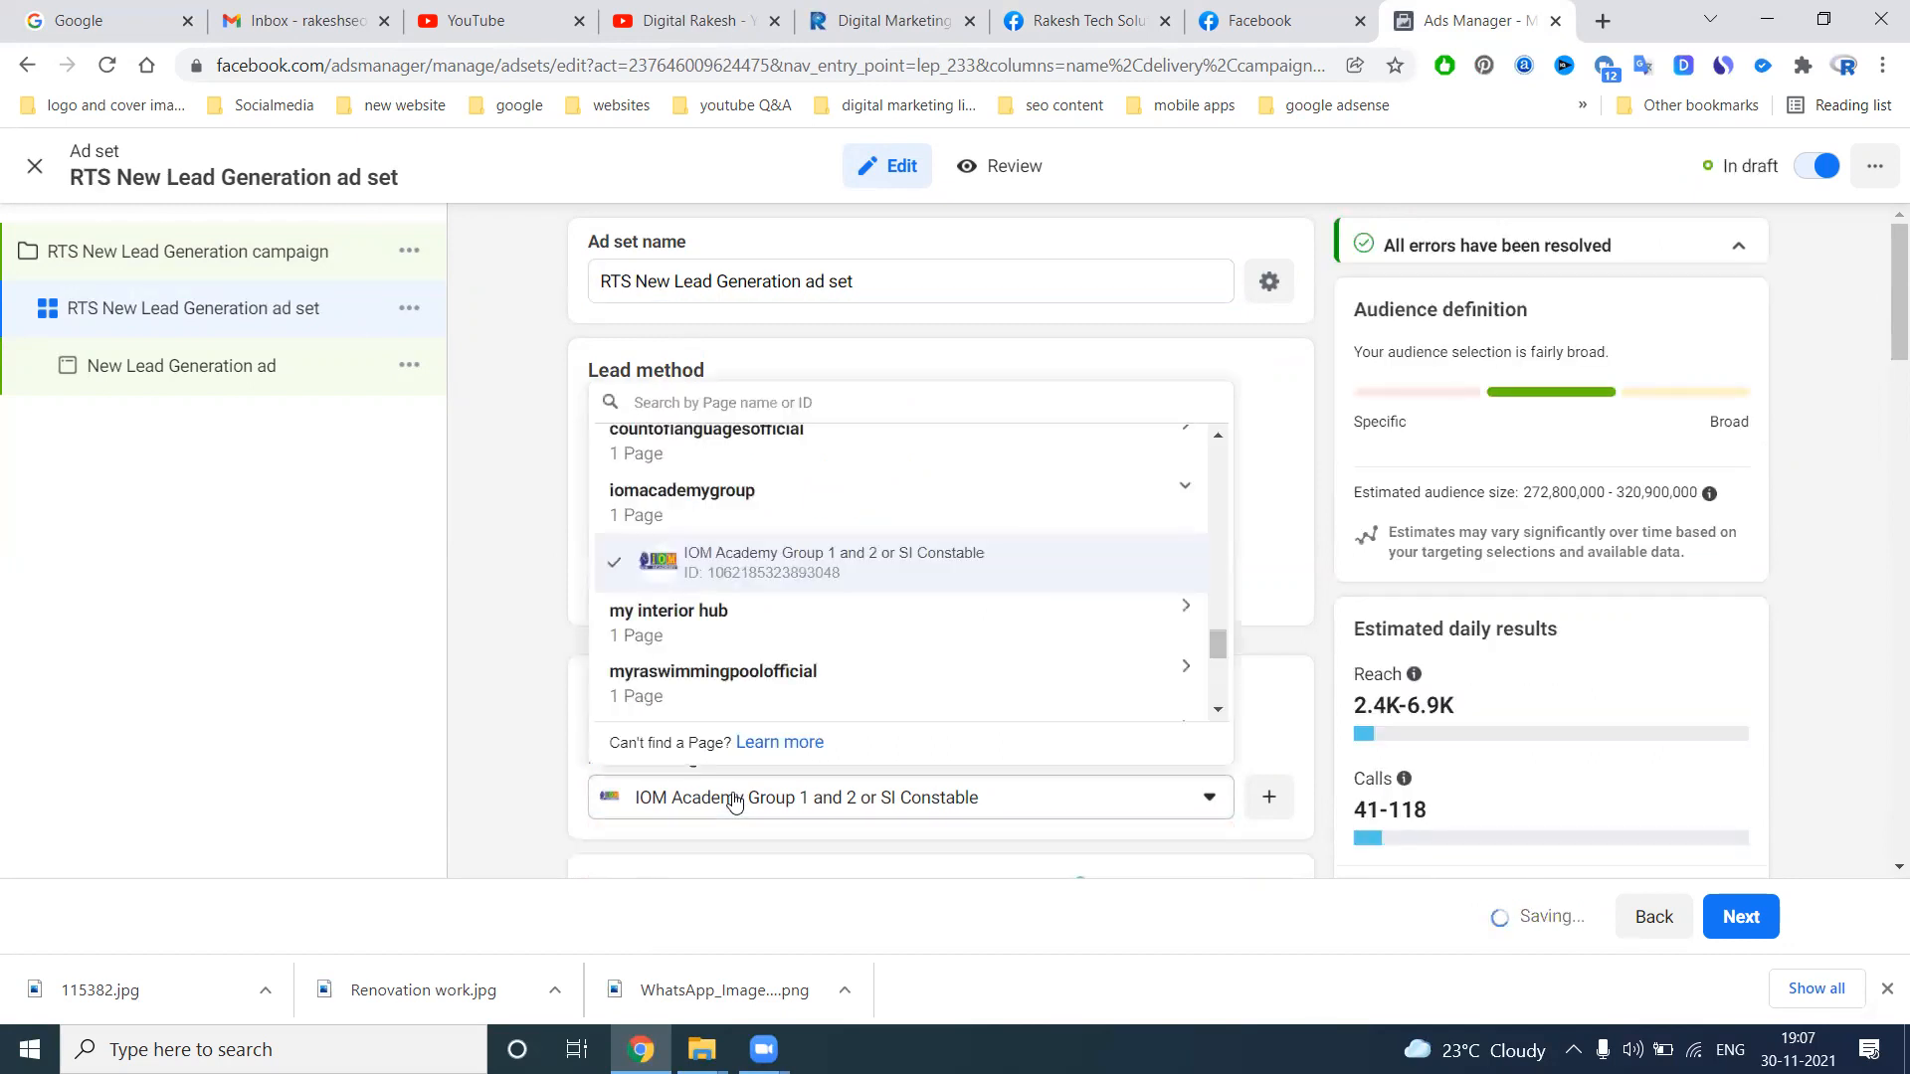
text(akesh)
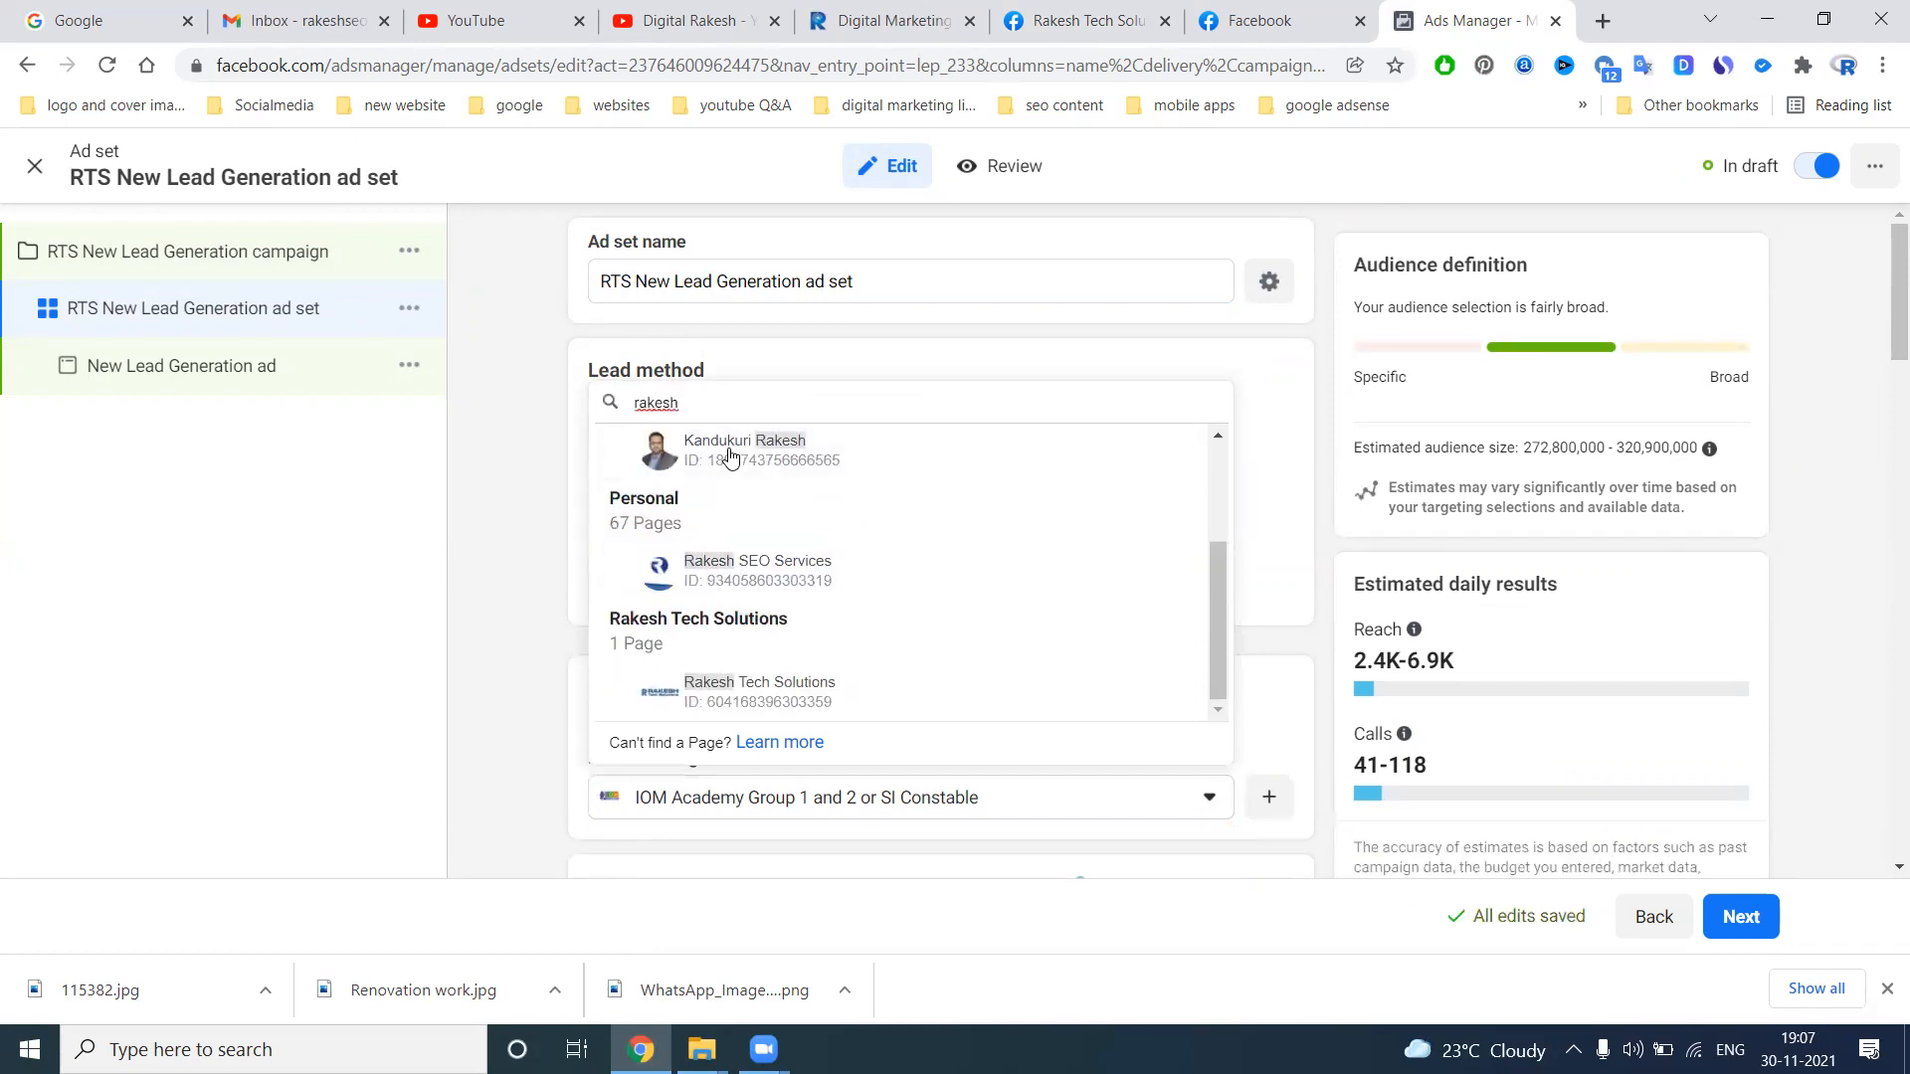
click(763, 696)
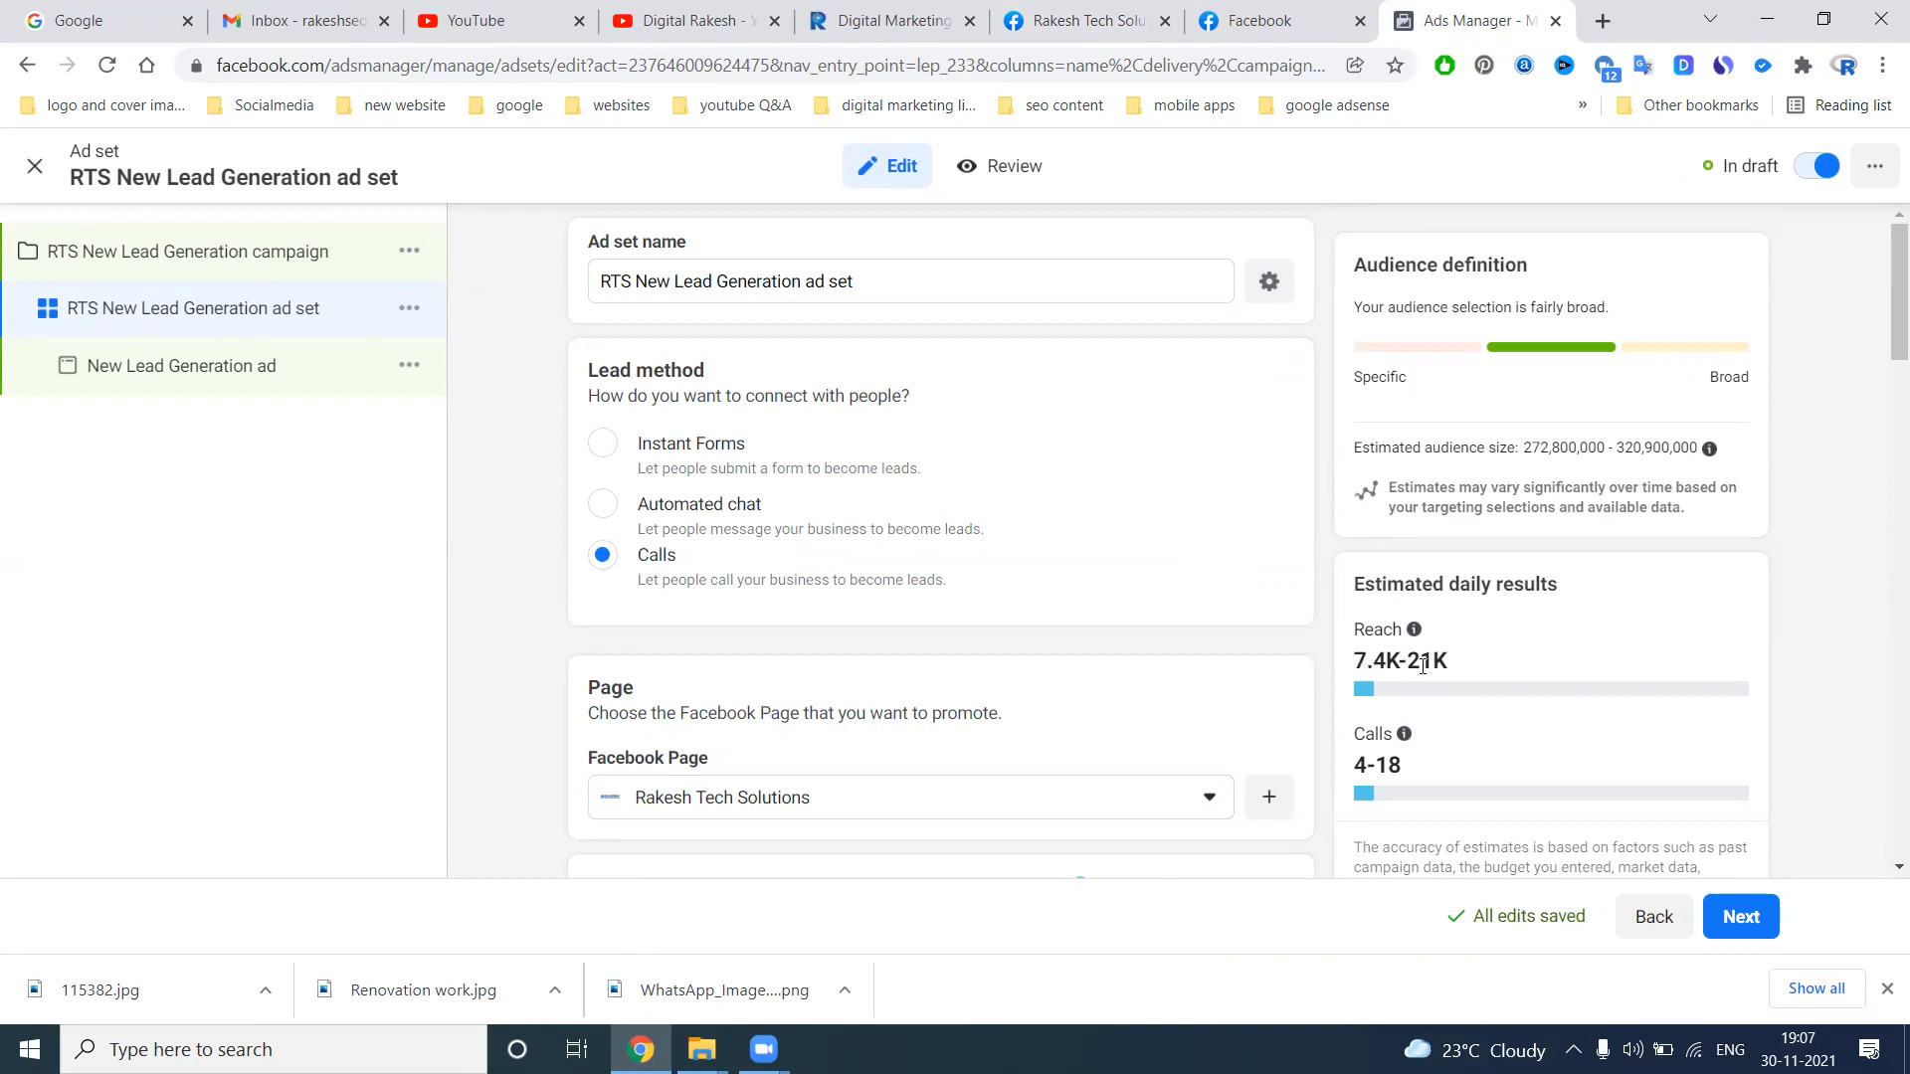
click(602, 443)
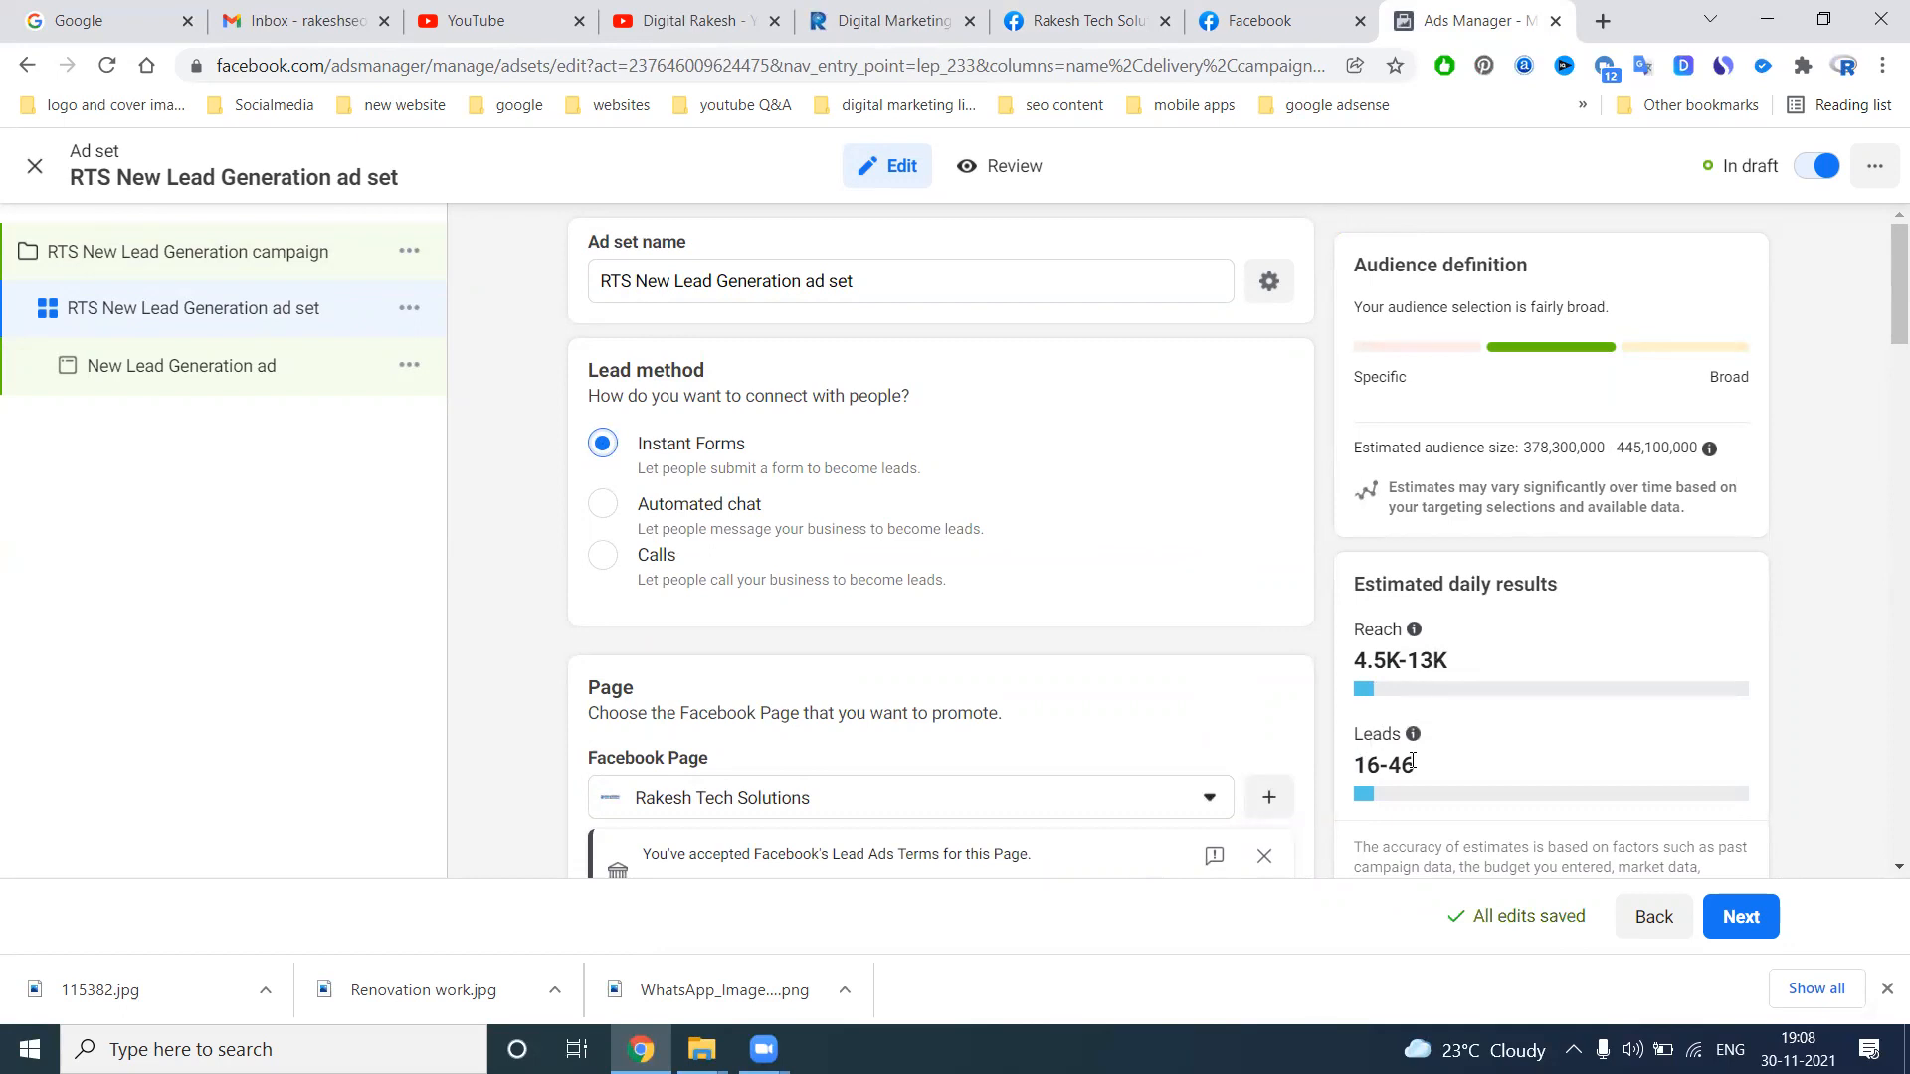
Set the ad set's daily budget to ₹80
scroll(880, 623, down, 10)
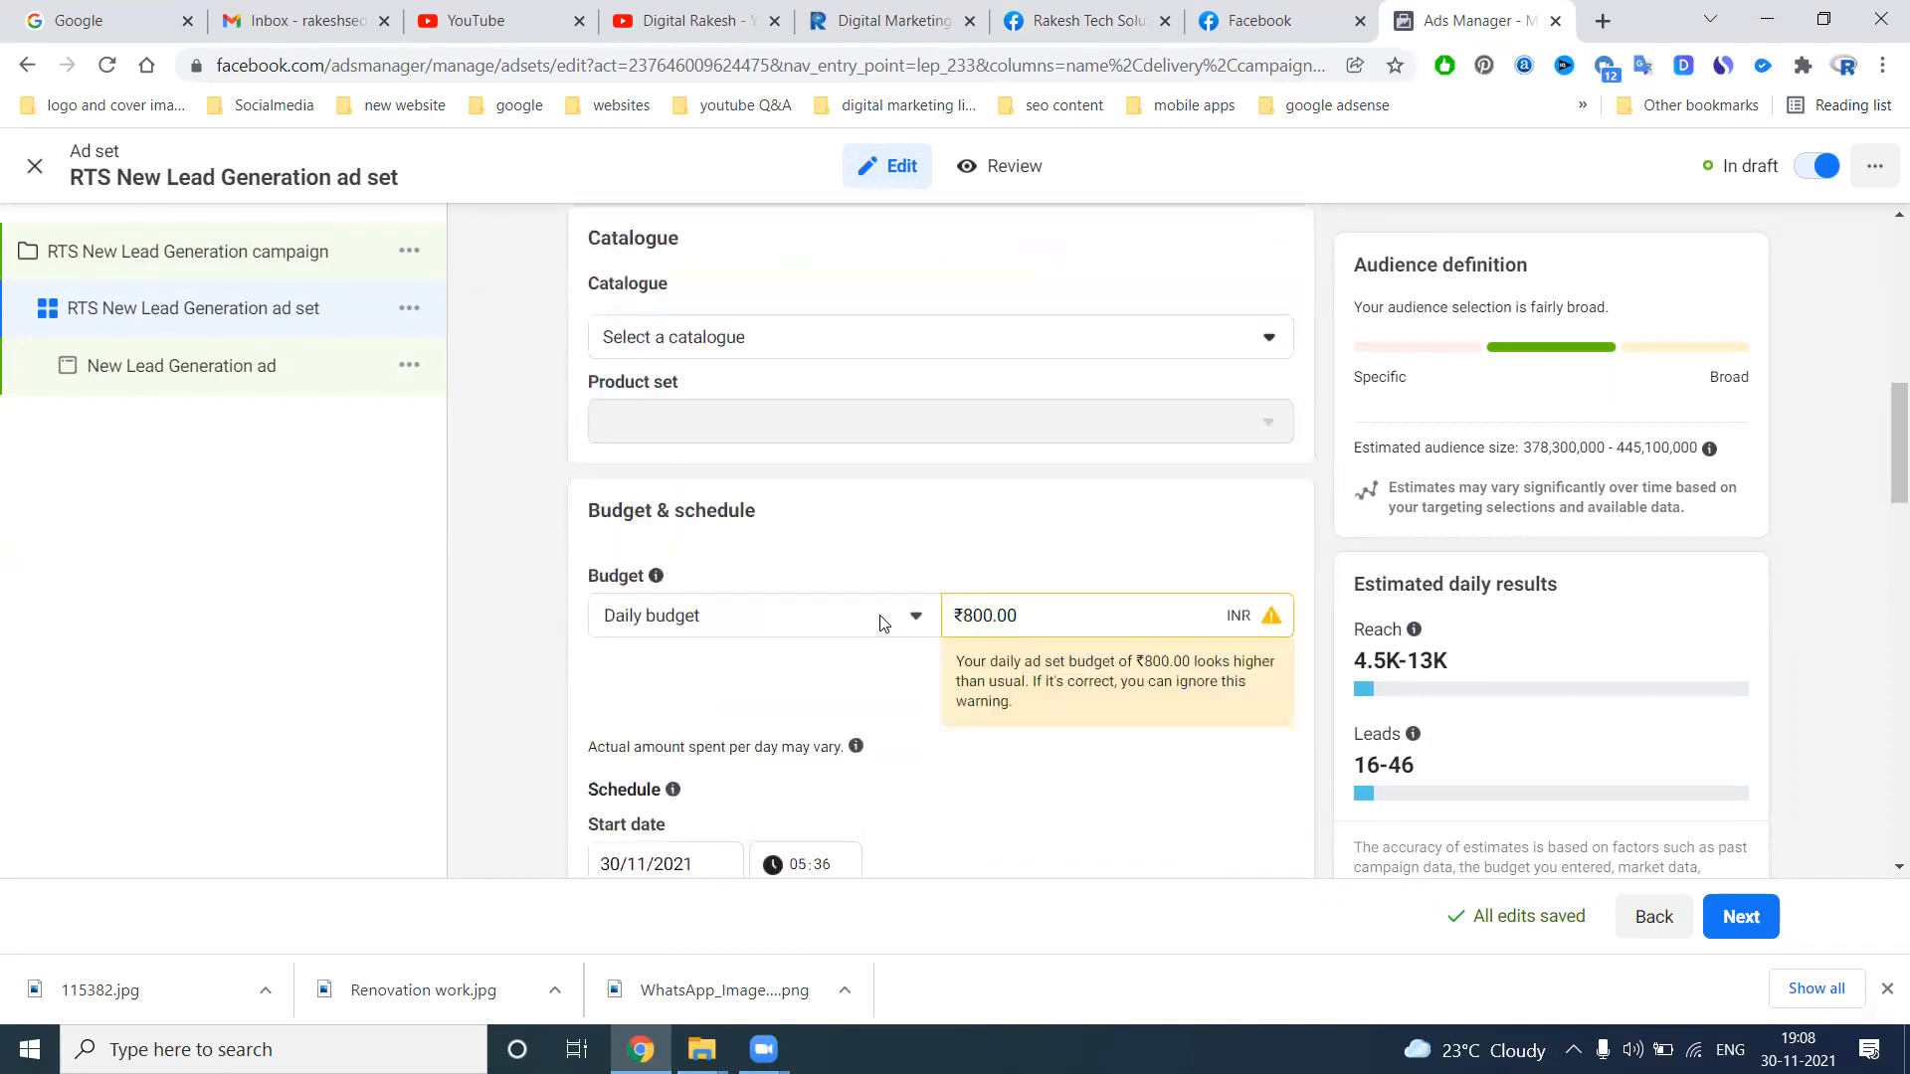
scroll(880, 622, down, 2)
double_click(1001, 396)
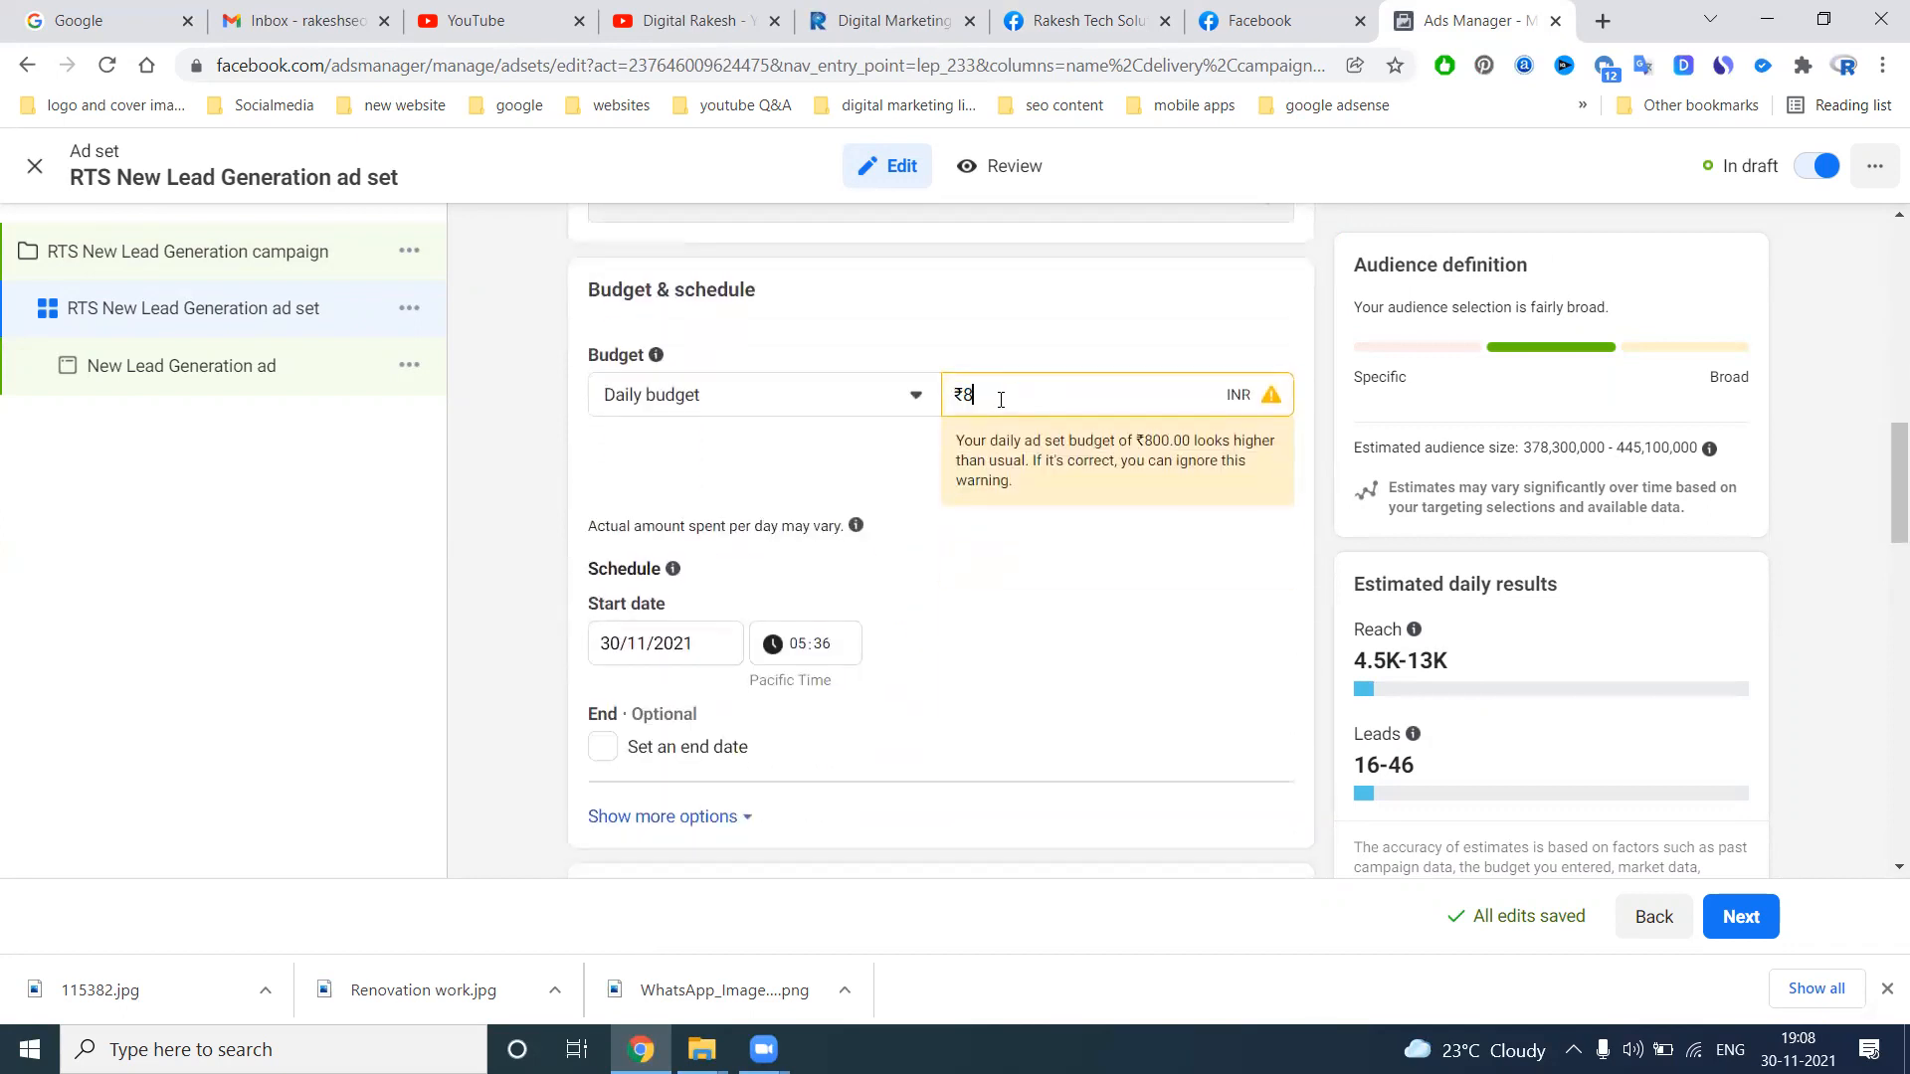
text(80)
click(1048, 341)
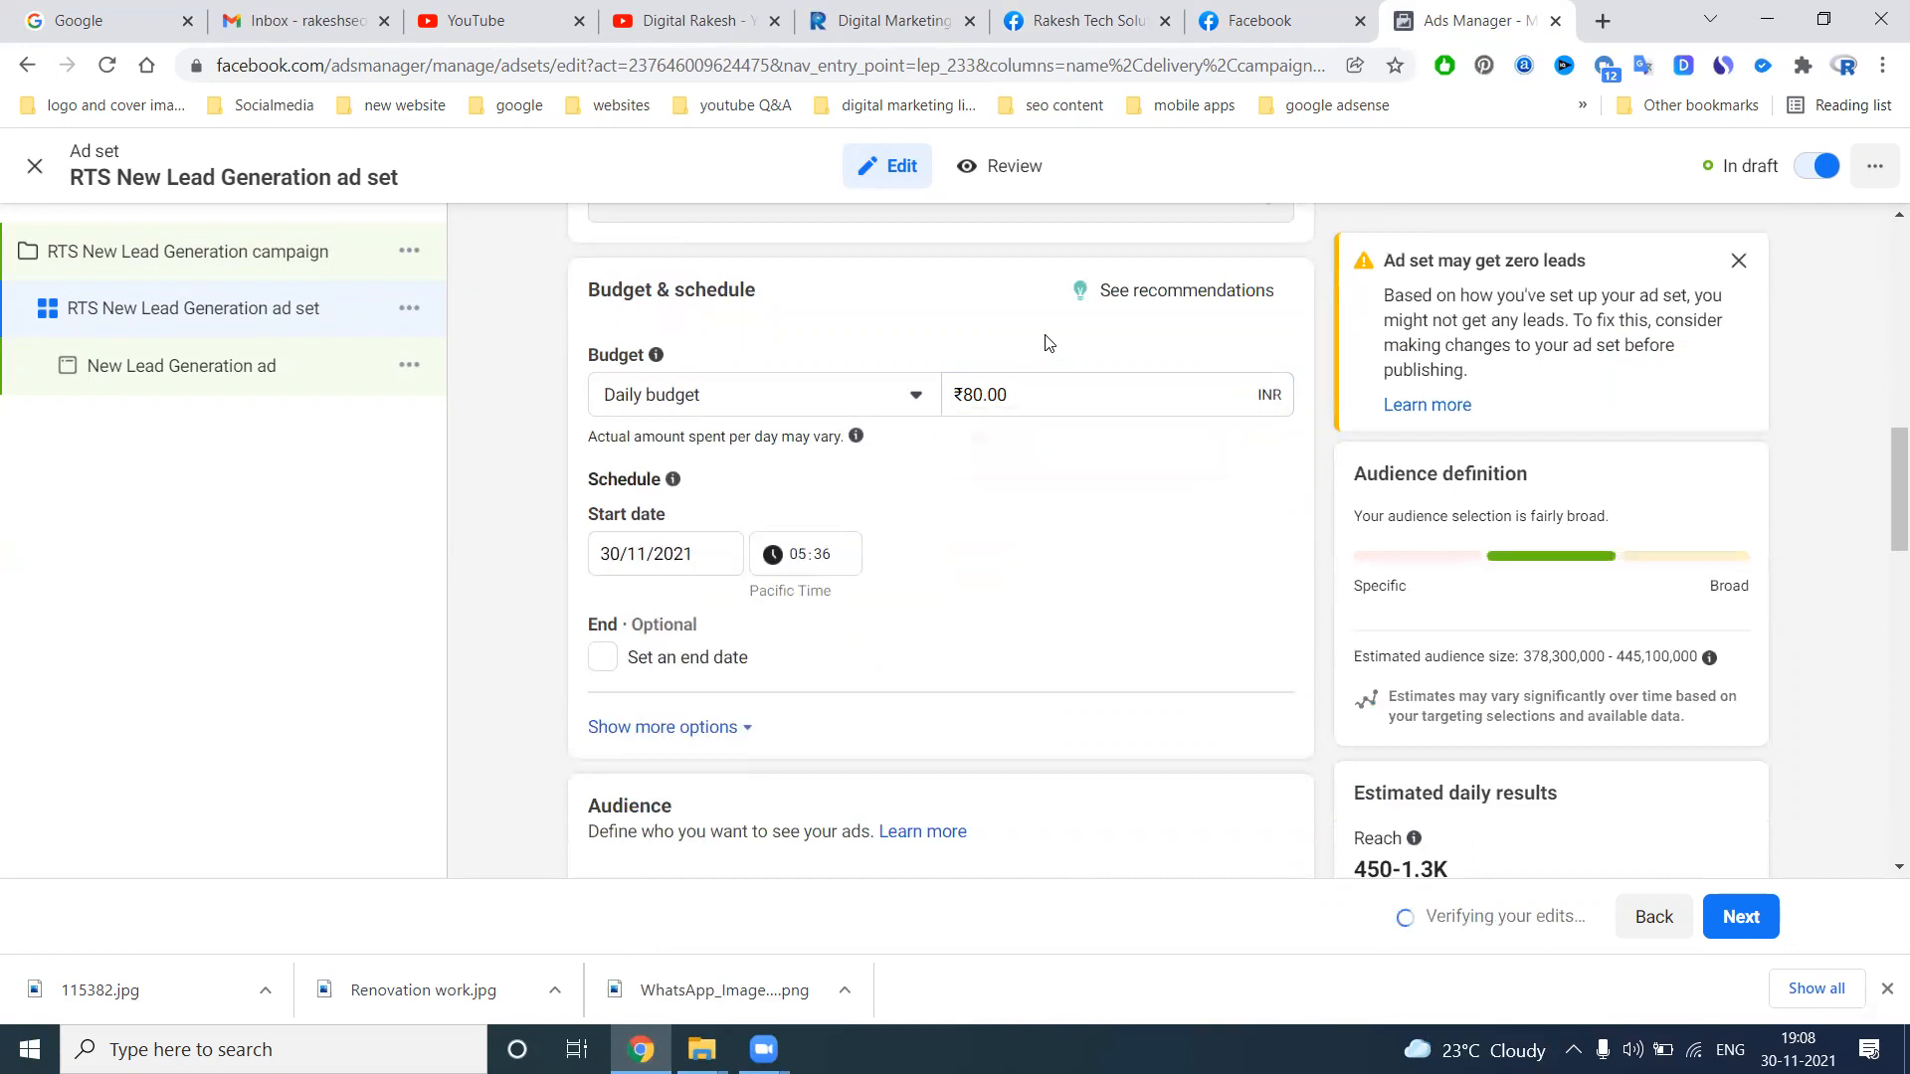
Look over the audience settings and switch the ad set's lead method to Calls
scroll(1472, 786, down, 6)
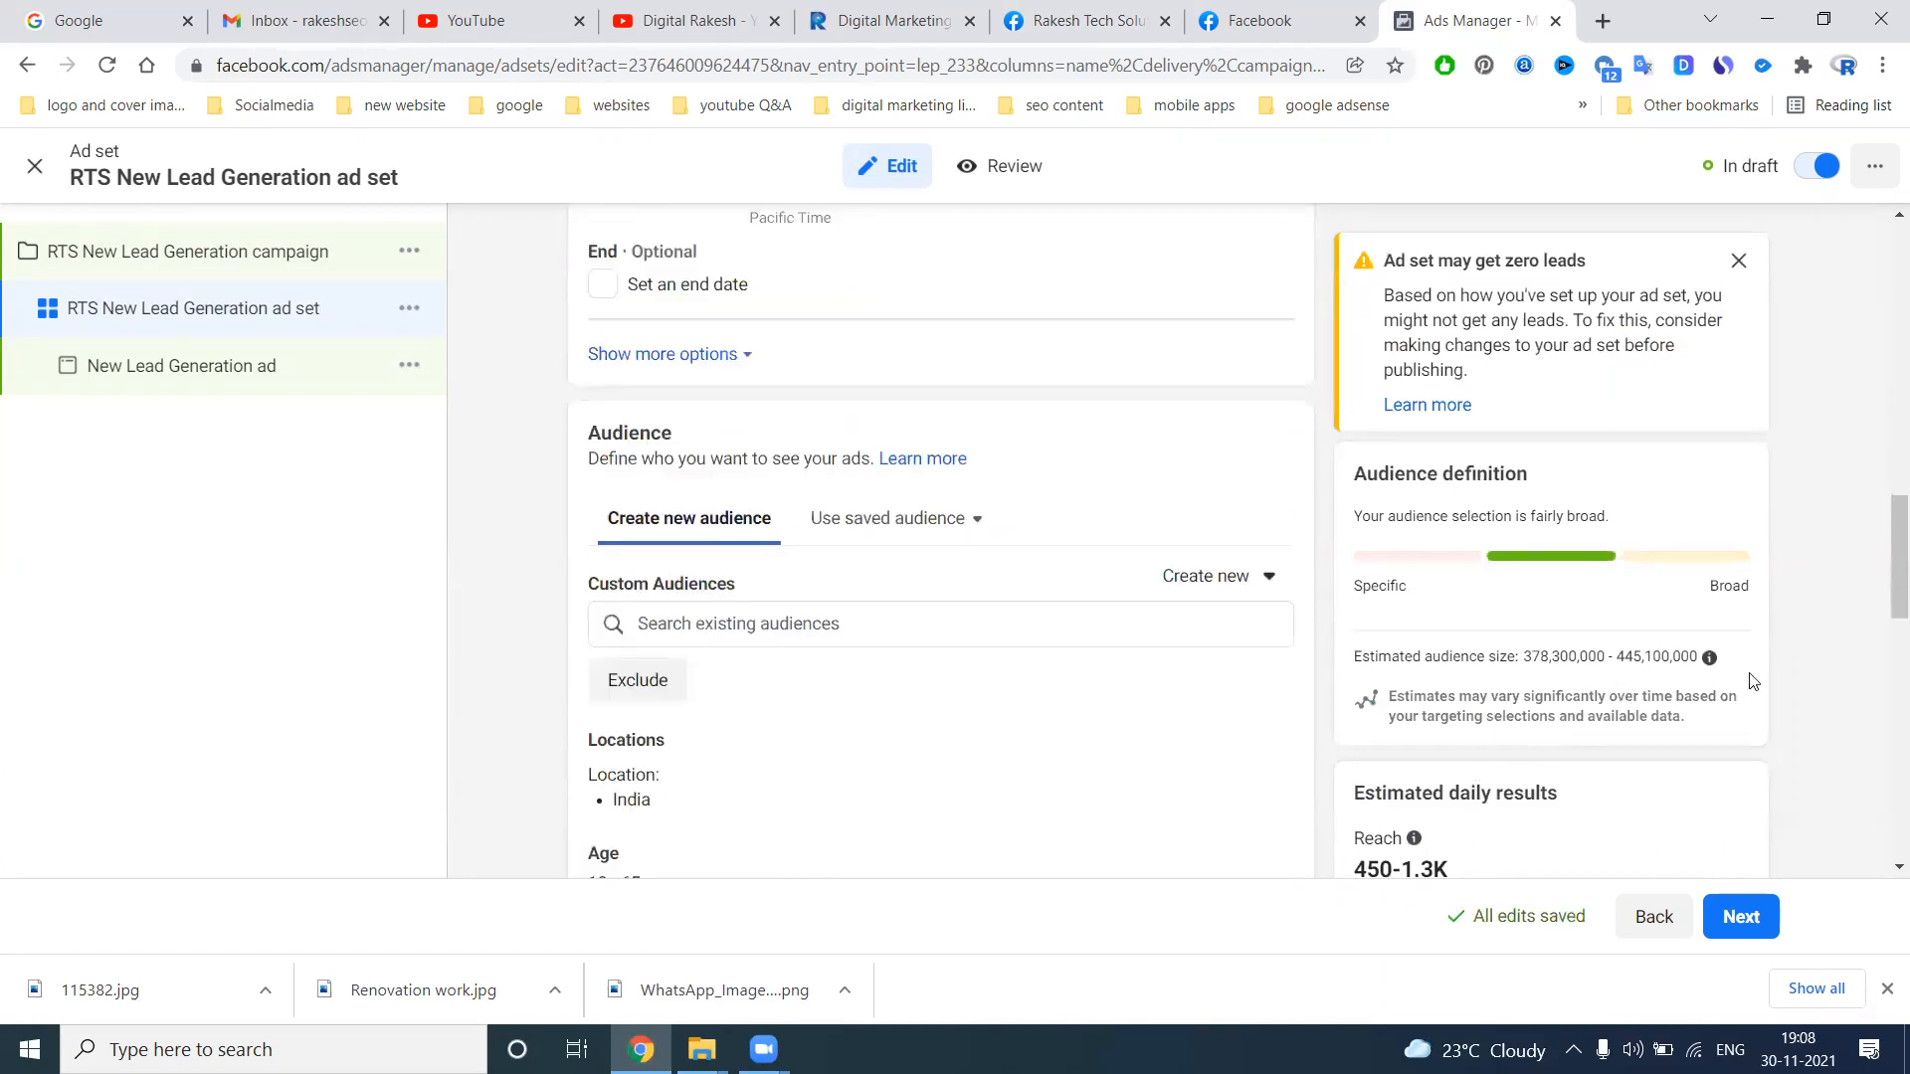
scroll(1558, 682, down, 3)
scroll(1060, 515, up, 15)
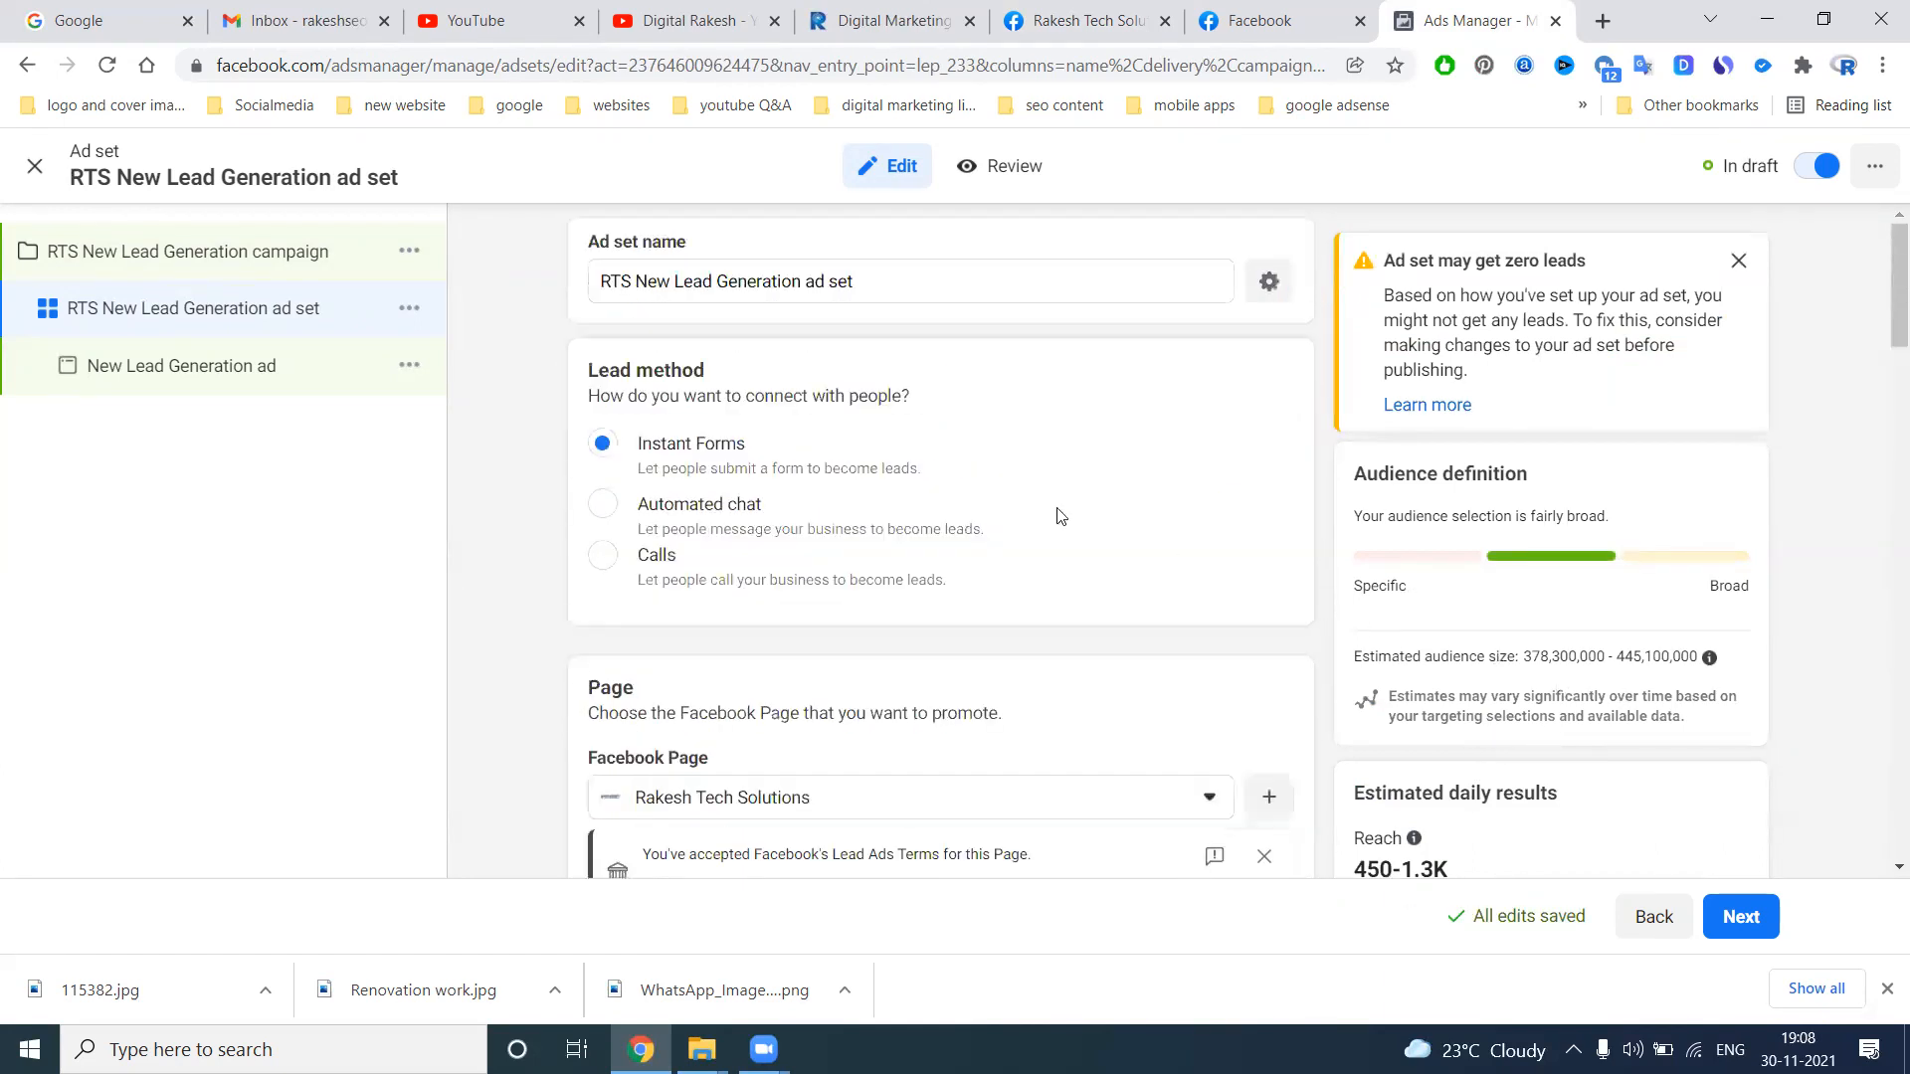
click(602, 555)
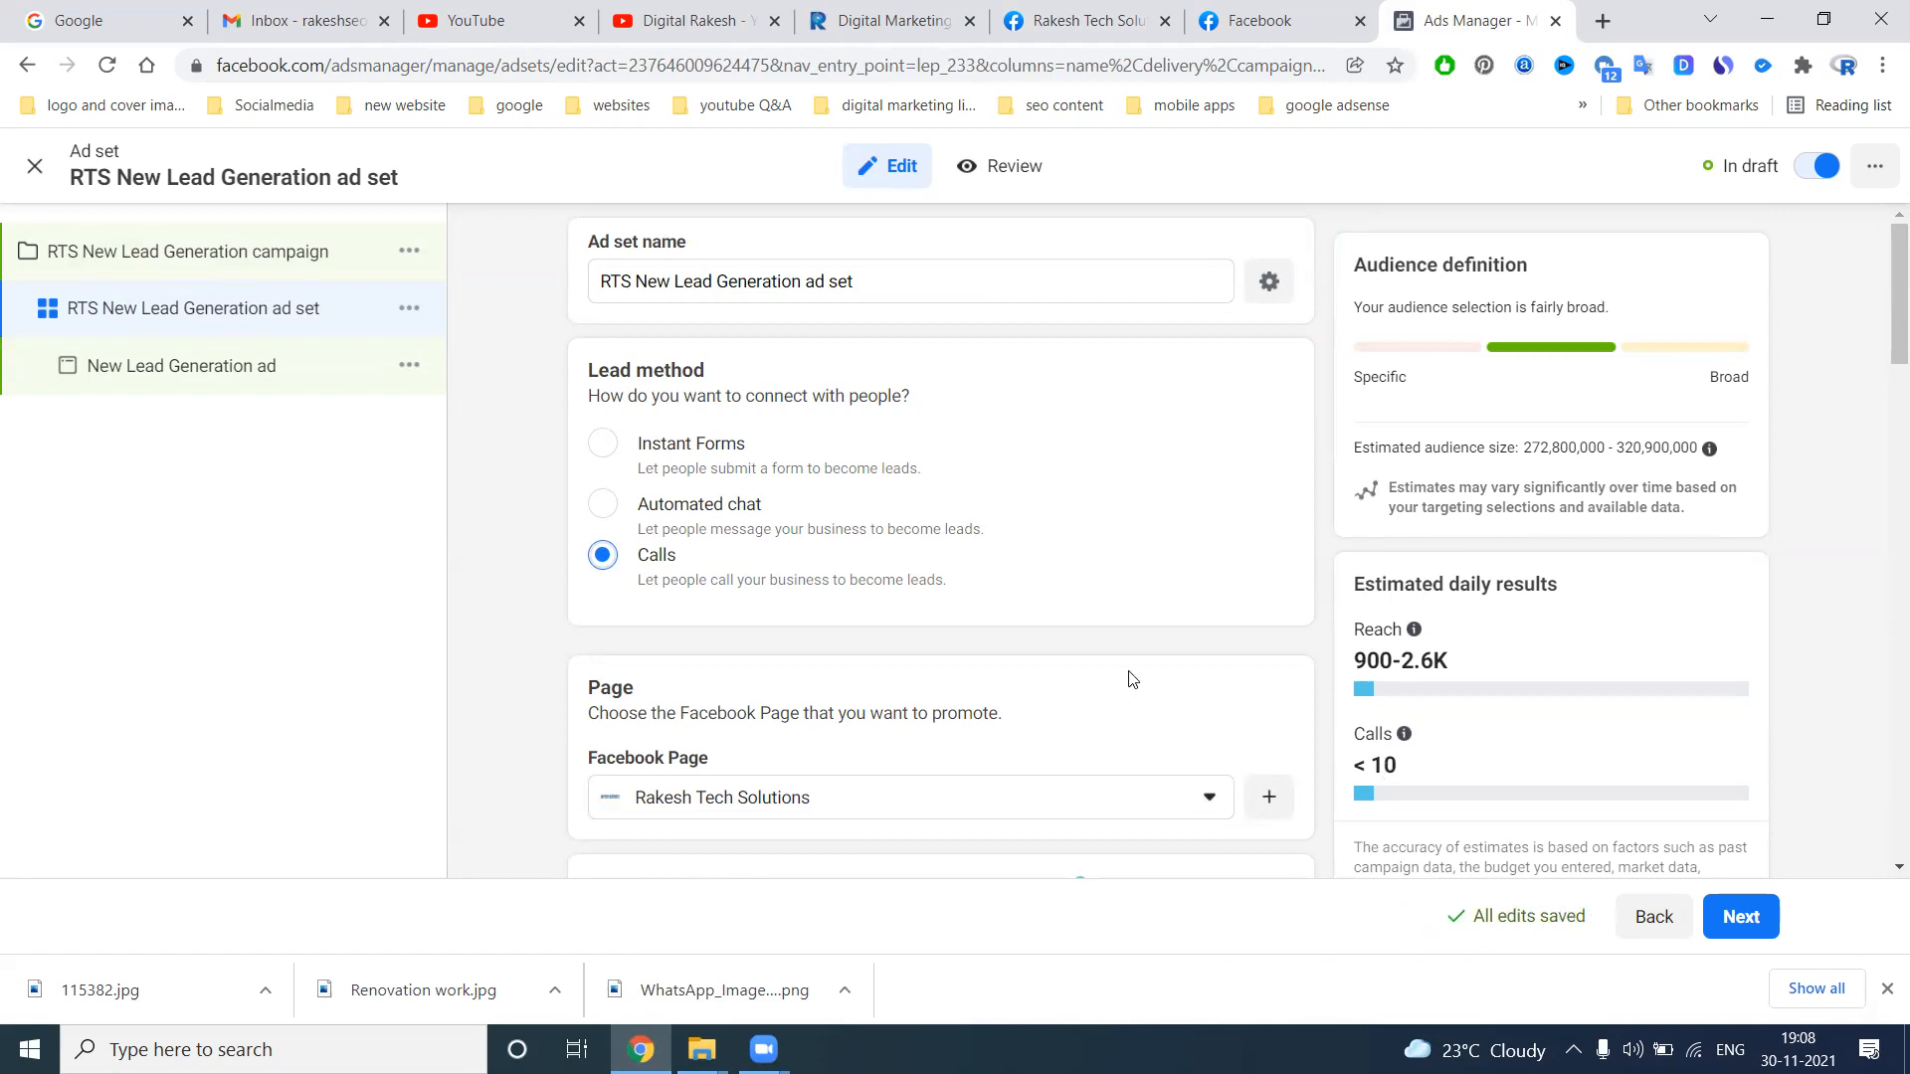
Set the ad set's daily budget to ₹200 and return to the lead method options
scroll(1130, 677, down, 10)
scroll(1041, 342, up, 2)
double_click(1010, 250)
text(200)
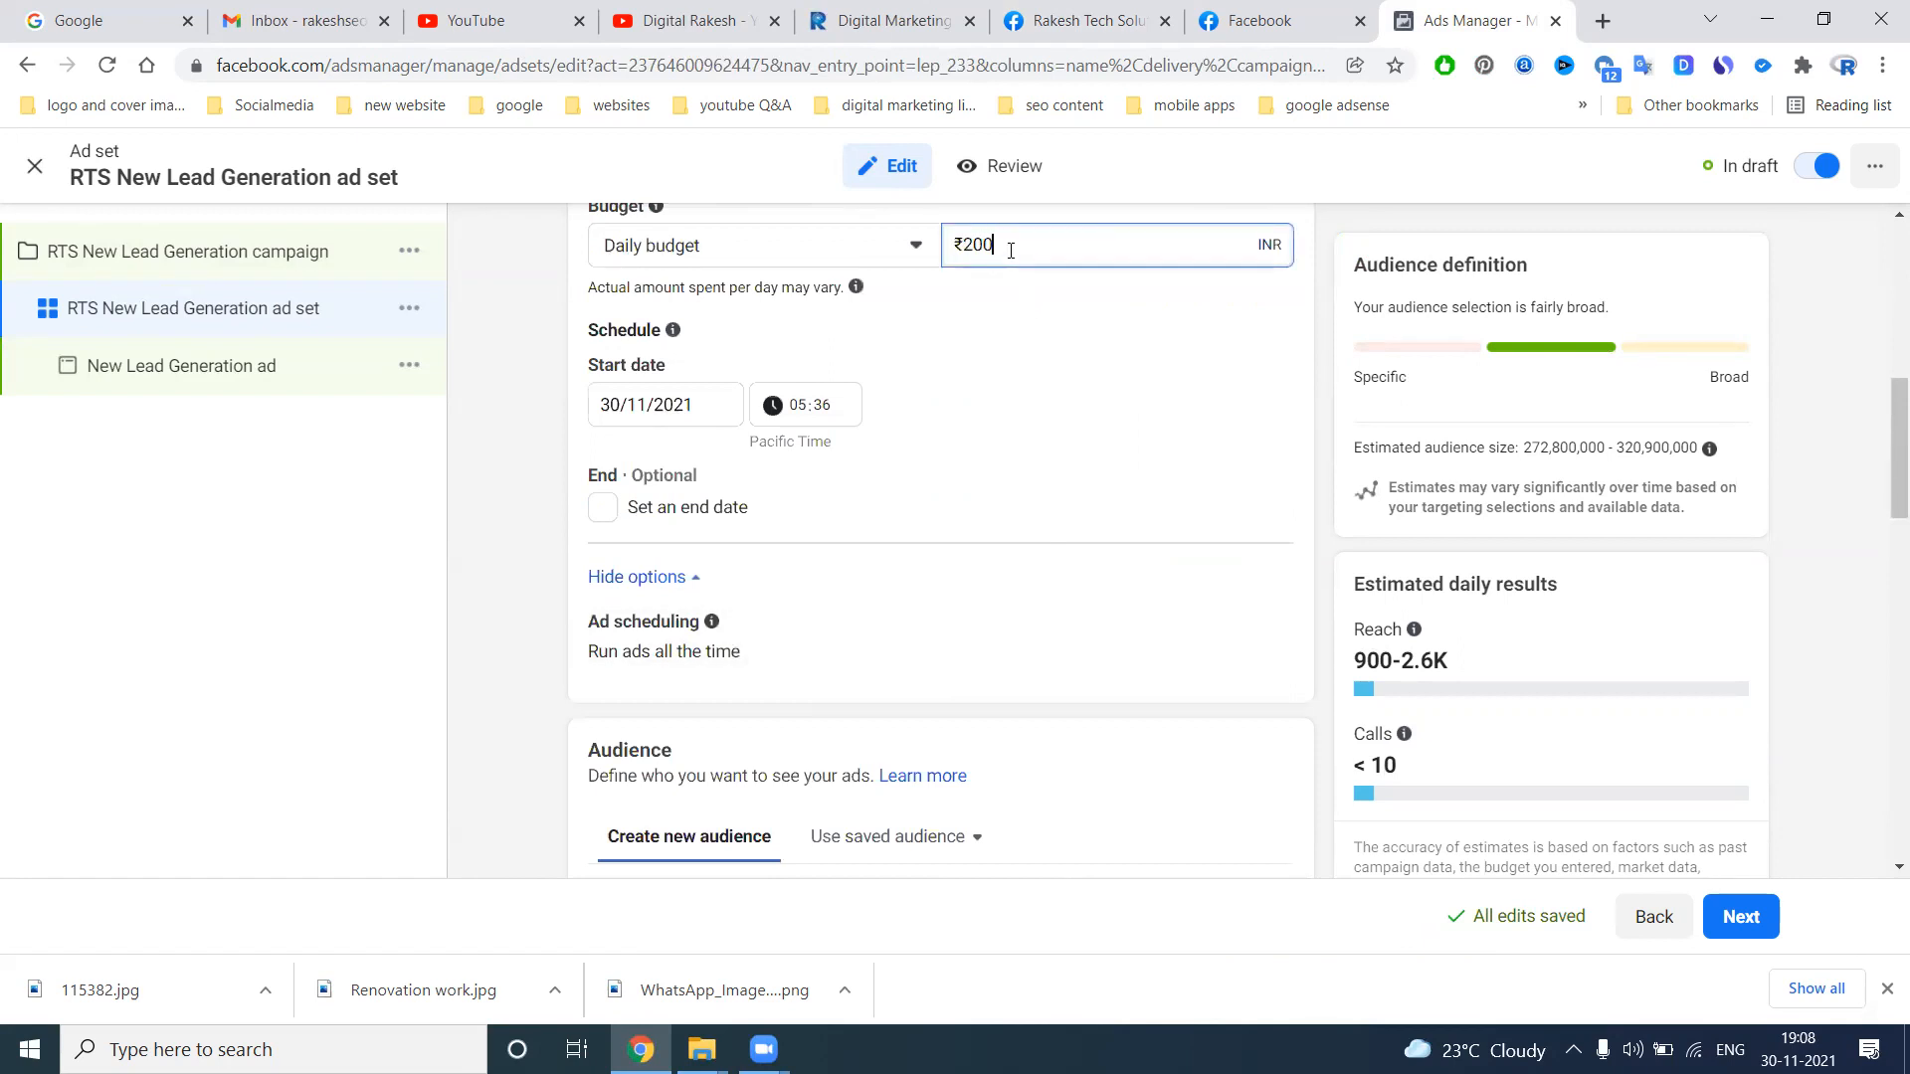
click(1130, 381)
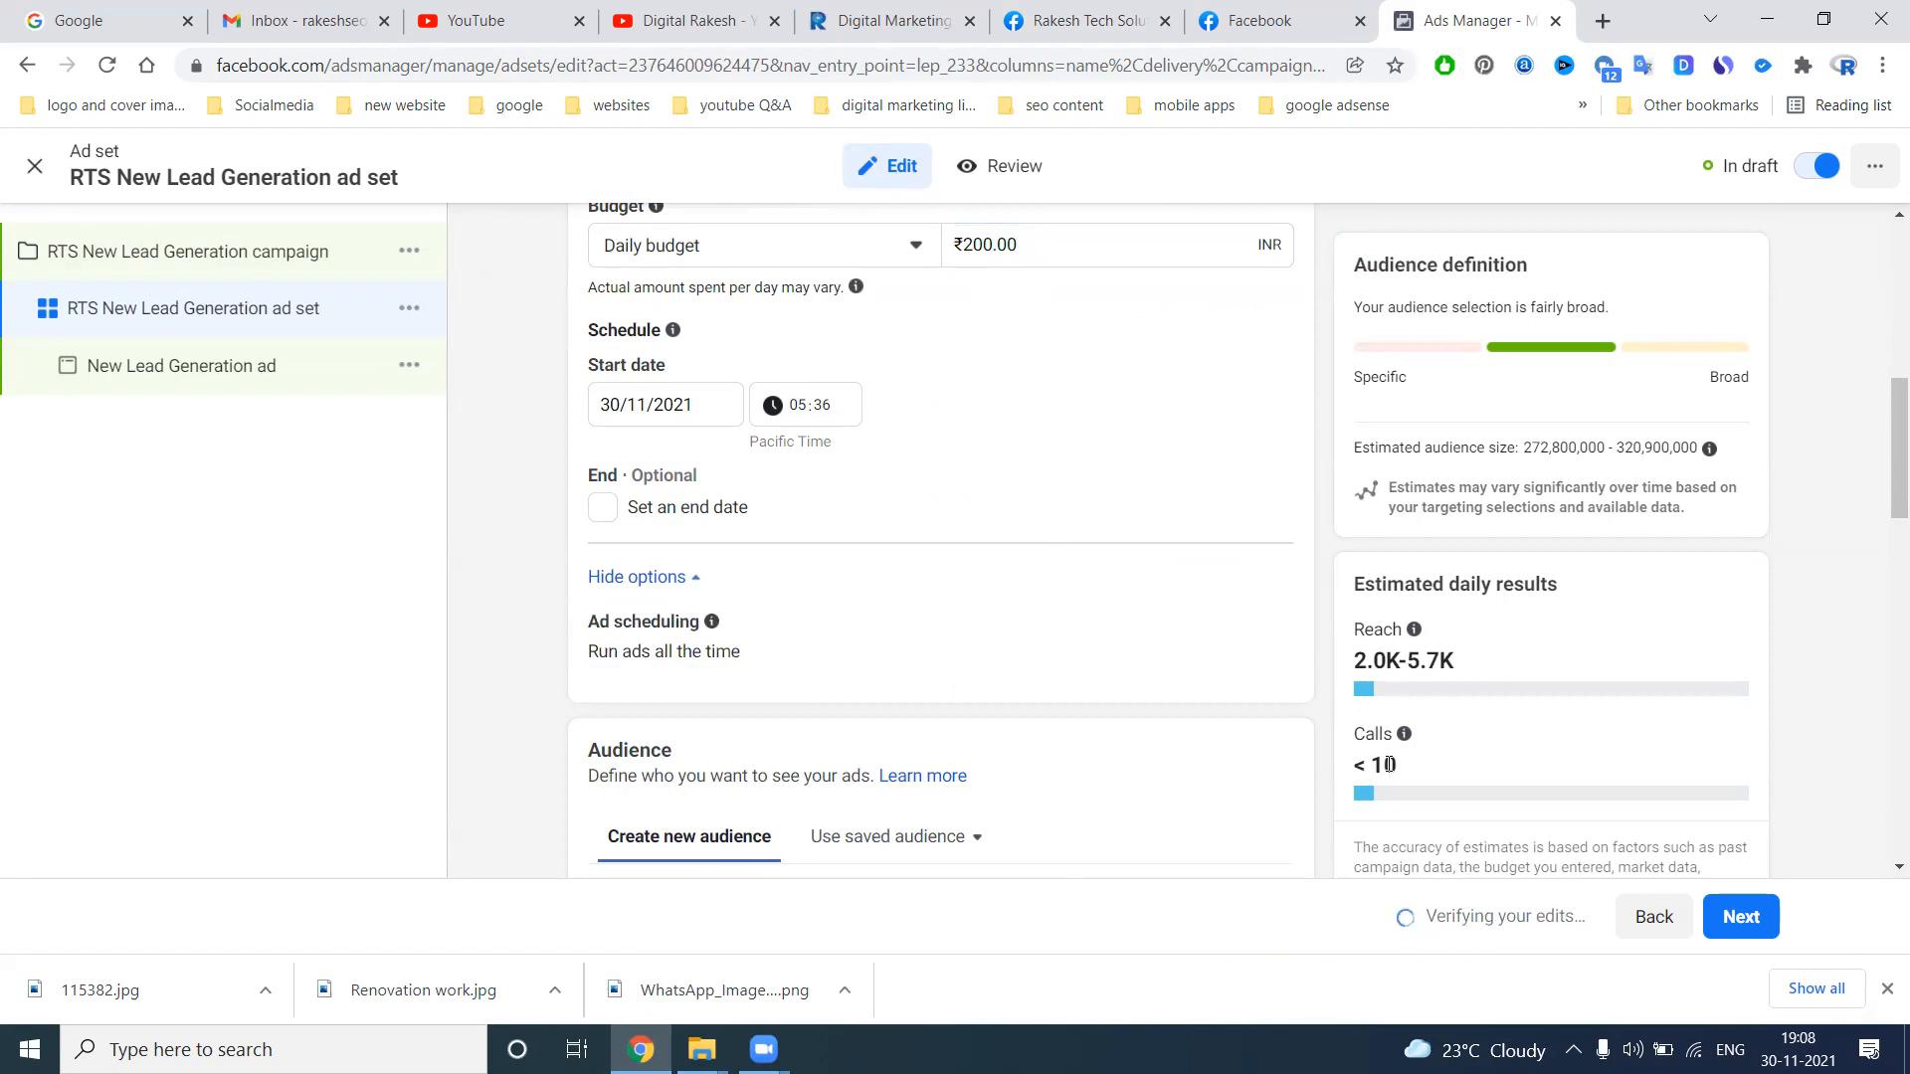
scroll(839, 495, up, 6)
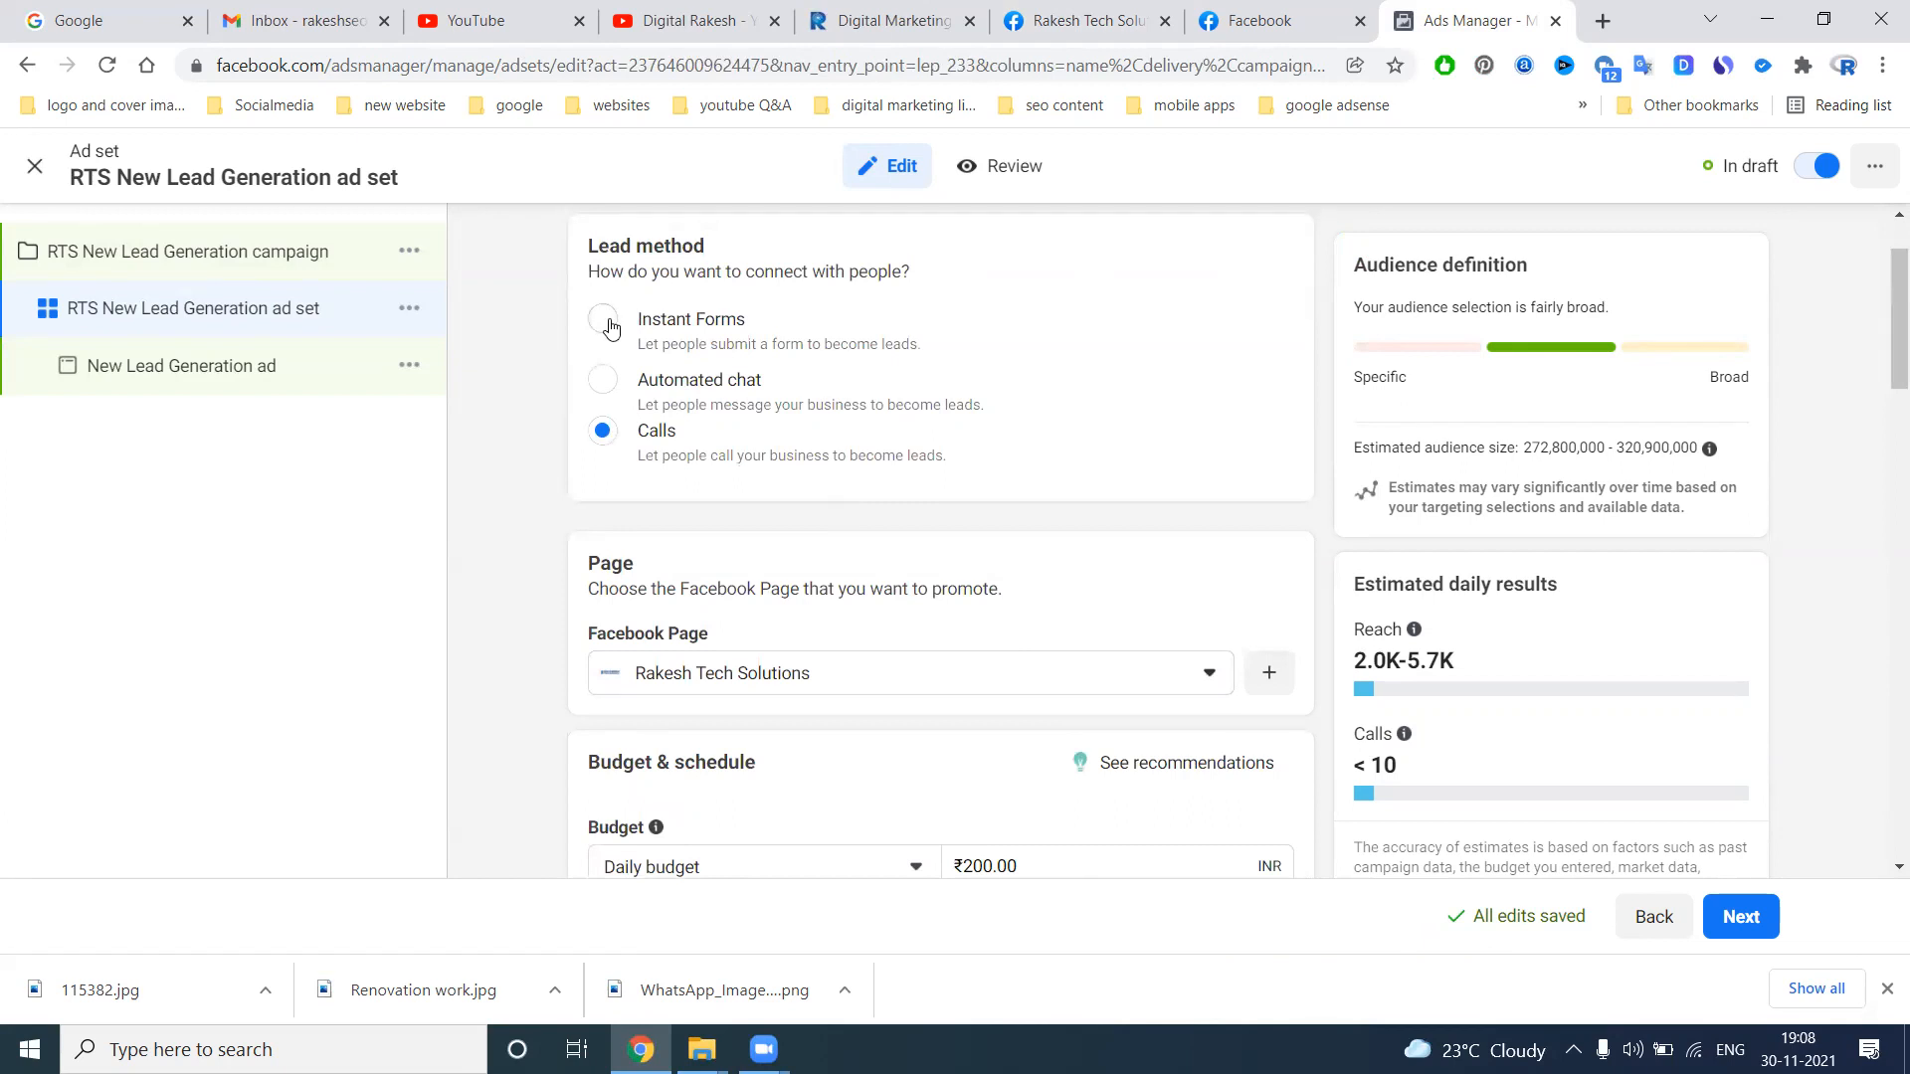
Switch the lead method to Instant Forms and back to Calls, and set the ad set's daily budget to ₹450
click(604, 319)
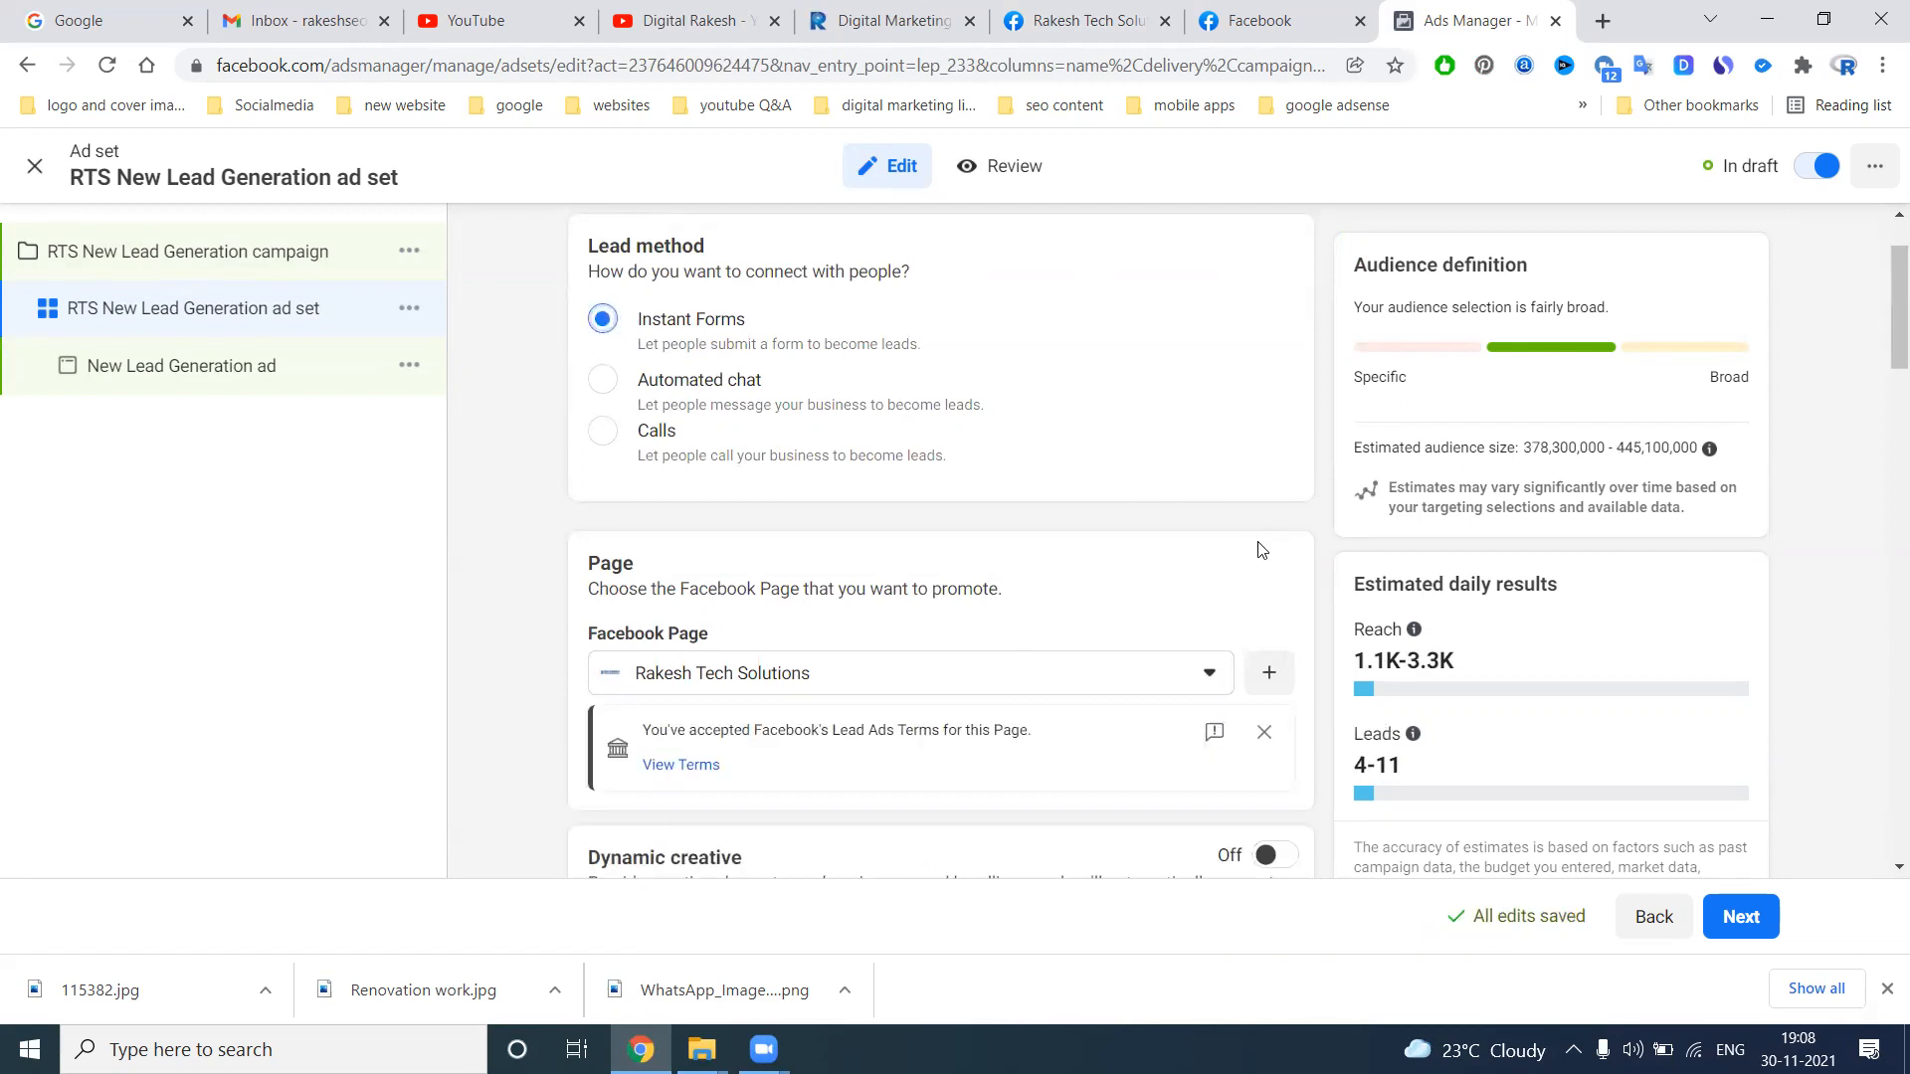
click(602, 432)
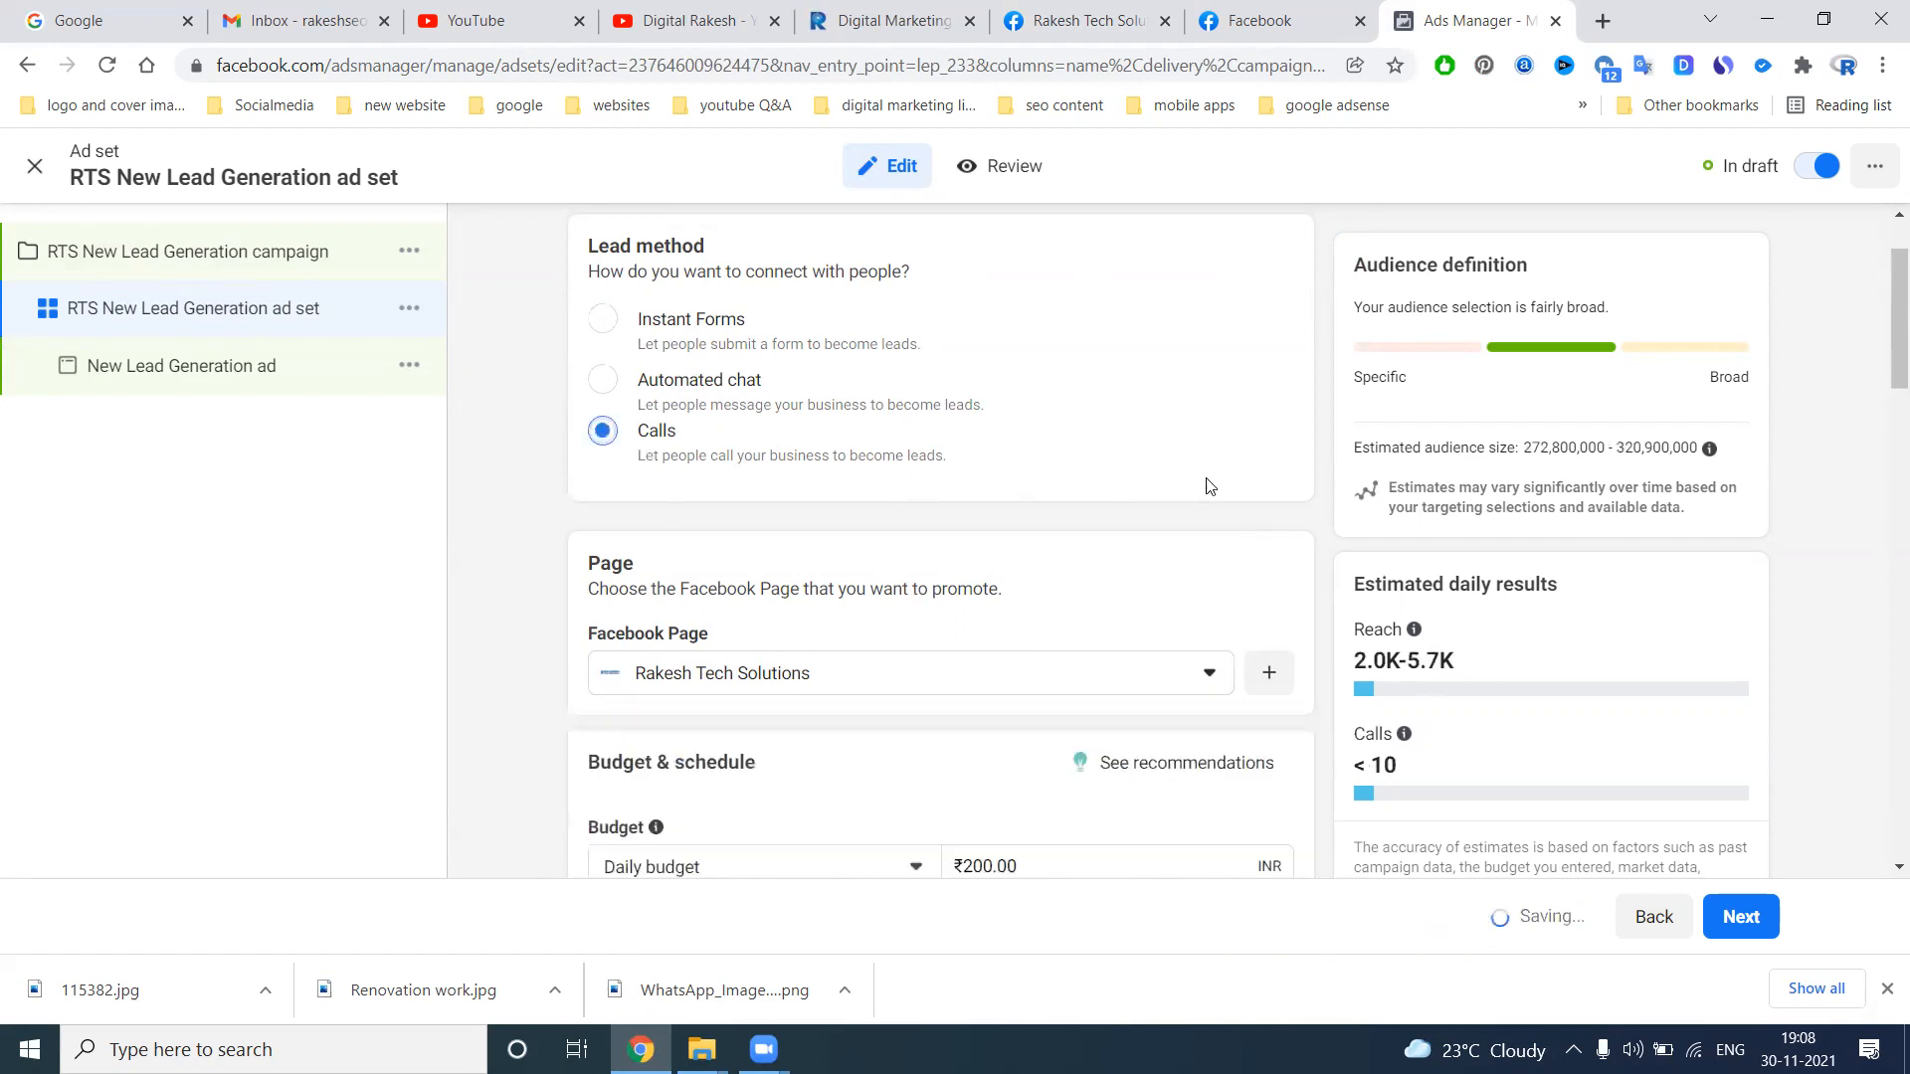
scroll(1209, 486, down, 5)
click(1035, 368)
double_click(1035, 368)
text(450)
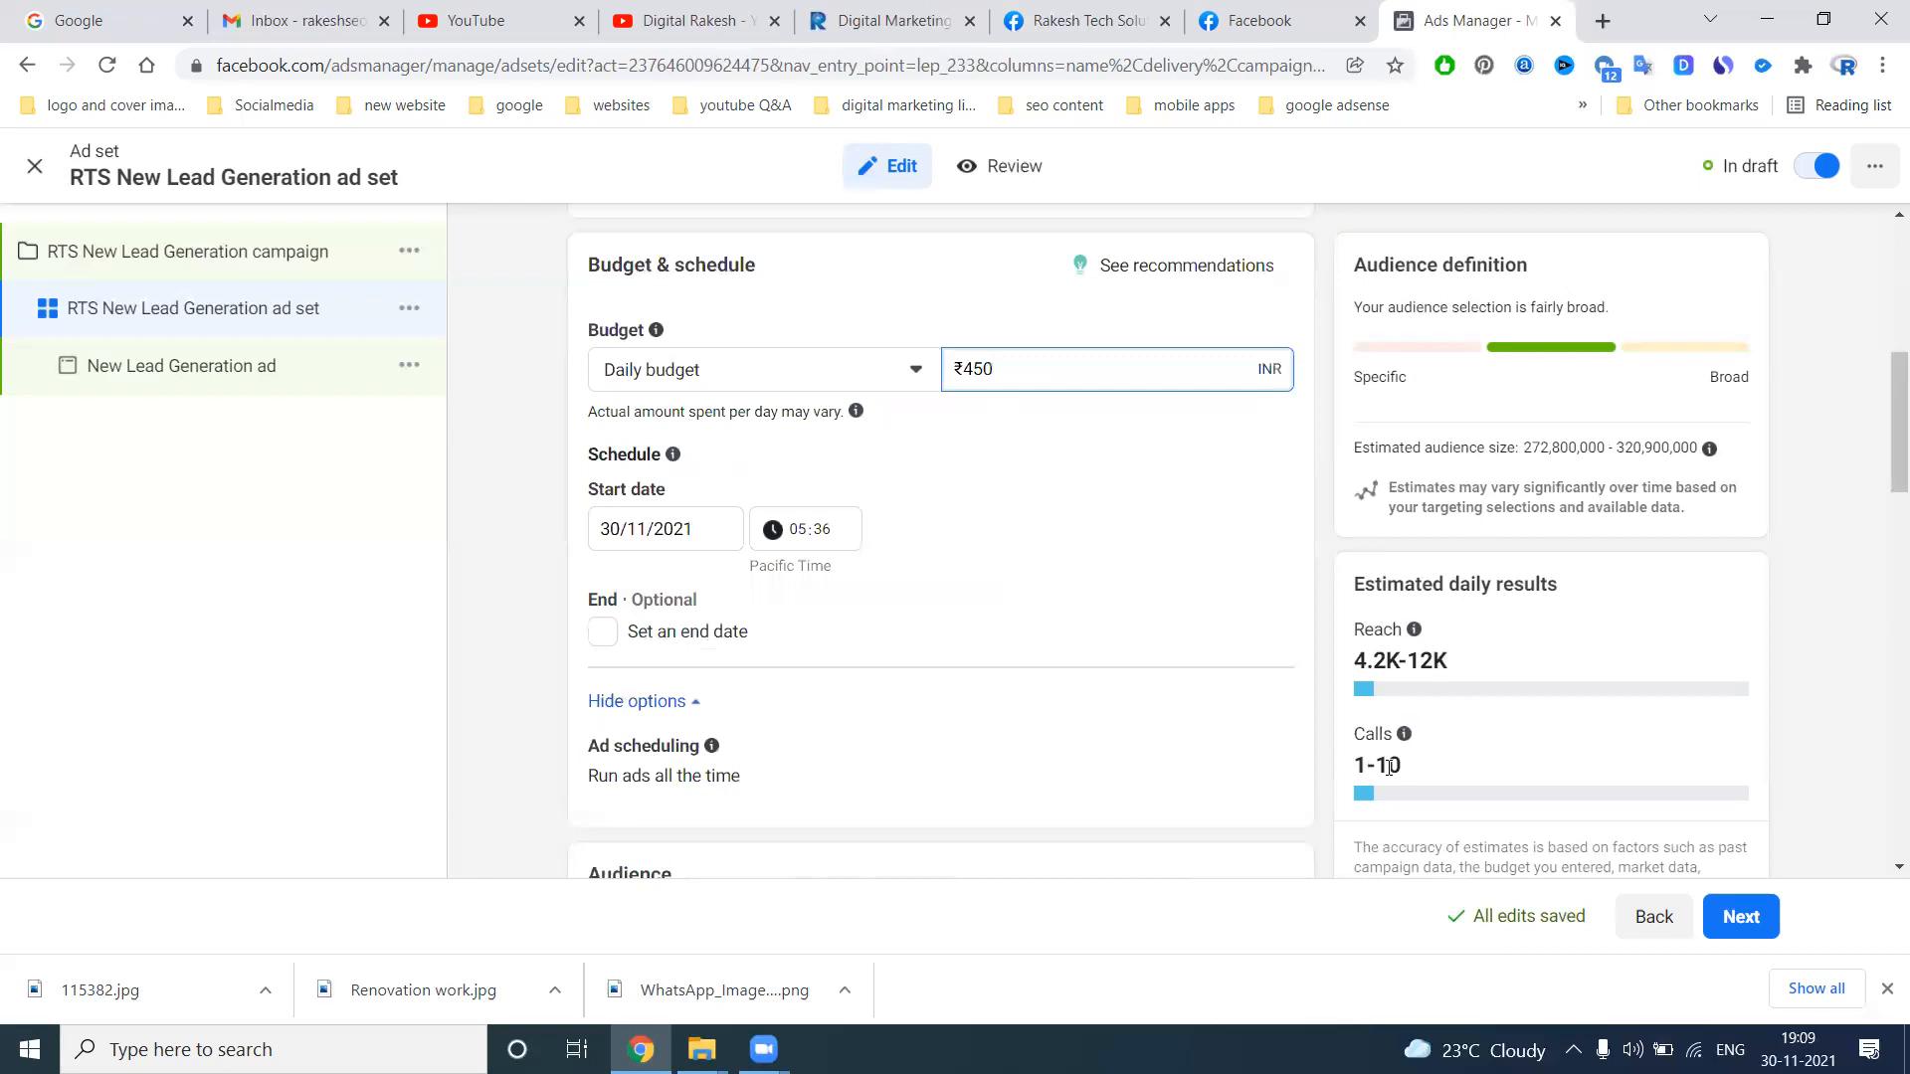
Set the ad set's lead method to Instant Forms and its daily budget to ₹150
scroll(990, 661, up, 7)
click(603, 444)
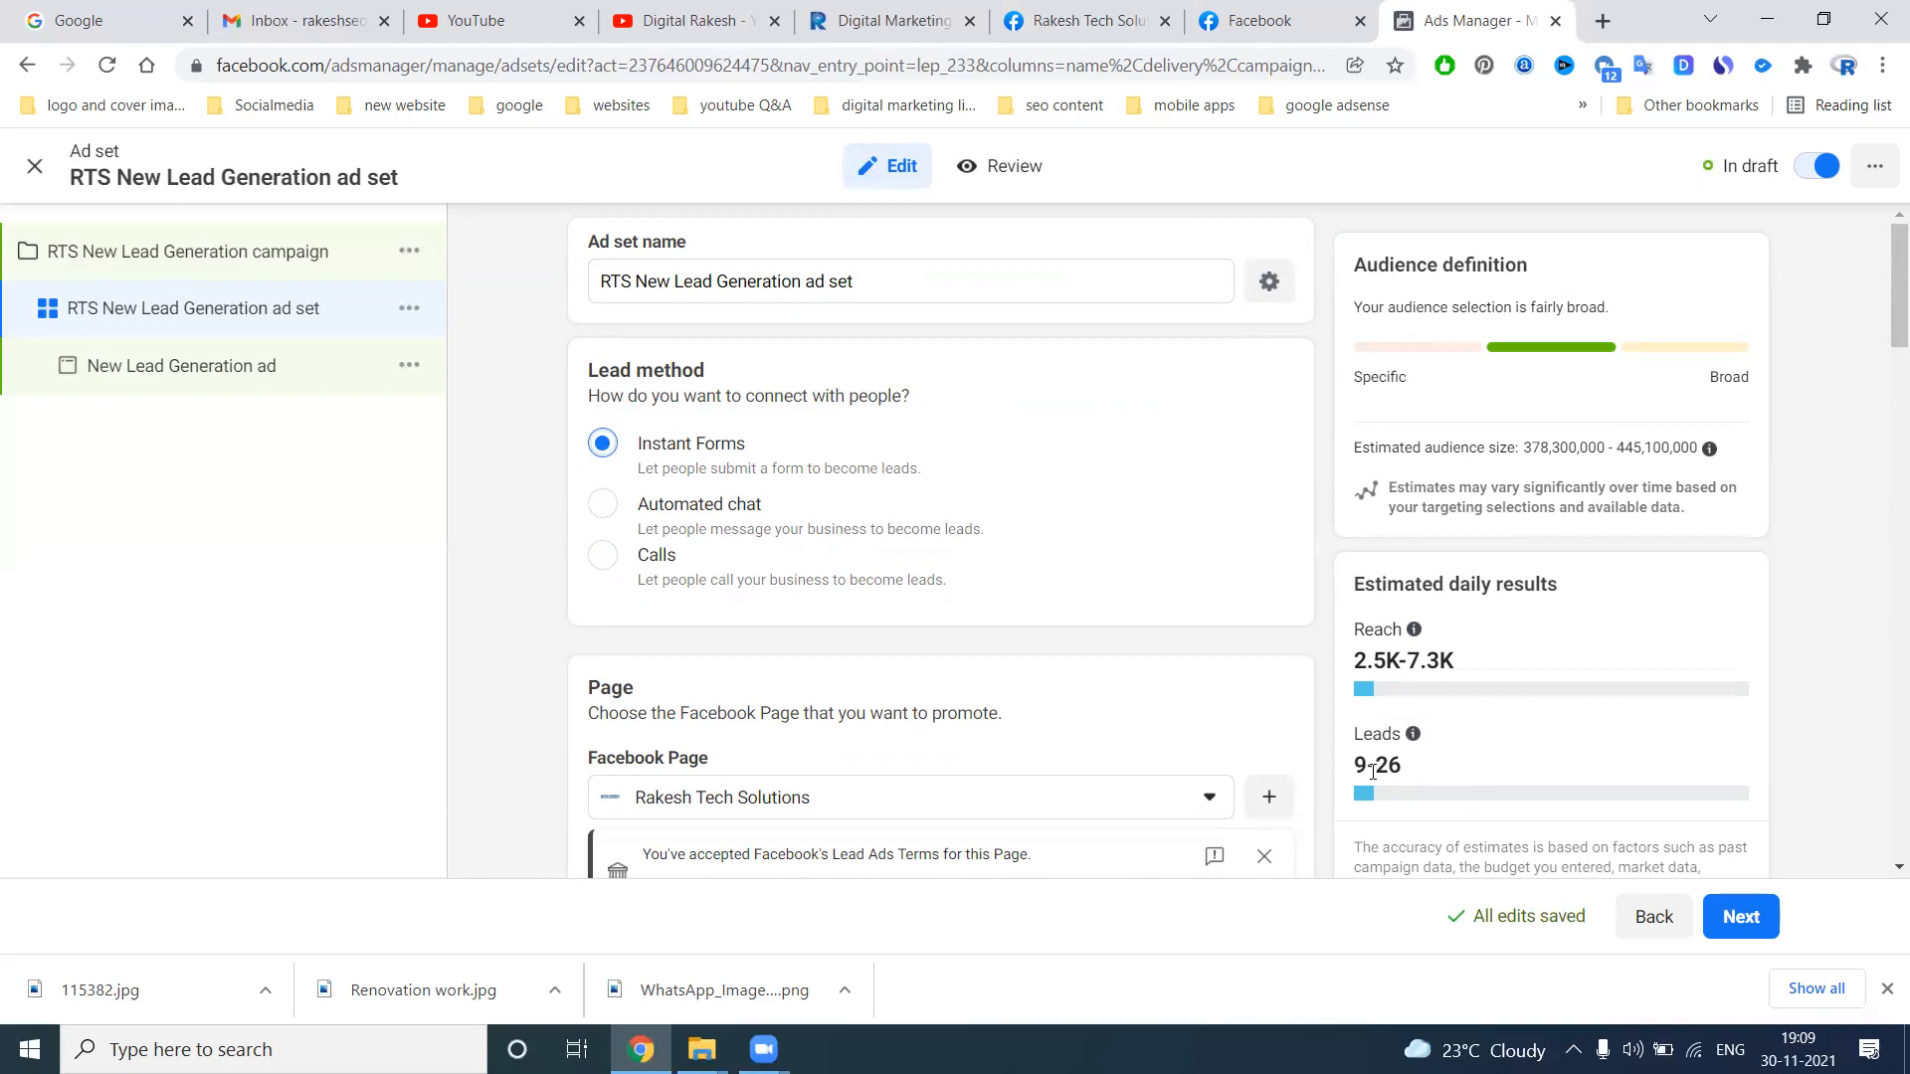
scroll(1243, 776, down, 5)
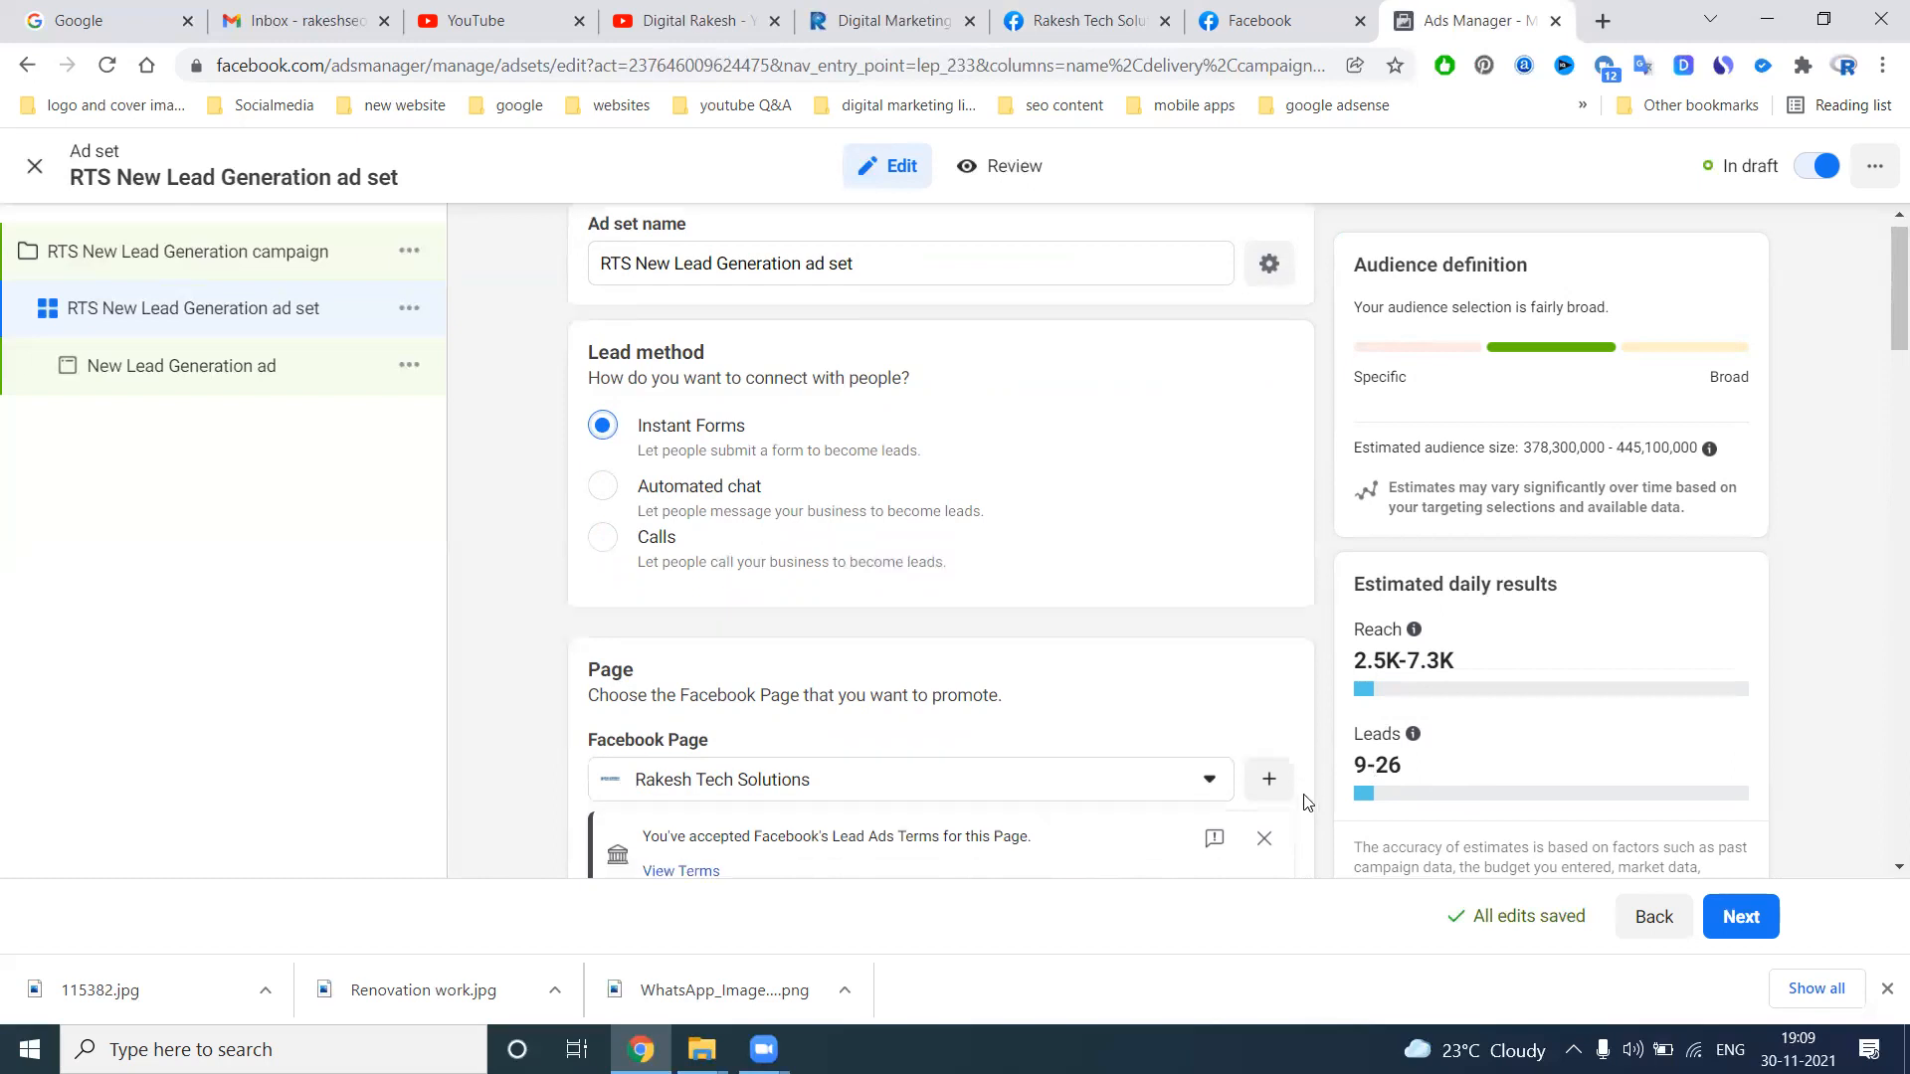
click(990, 768)
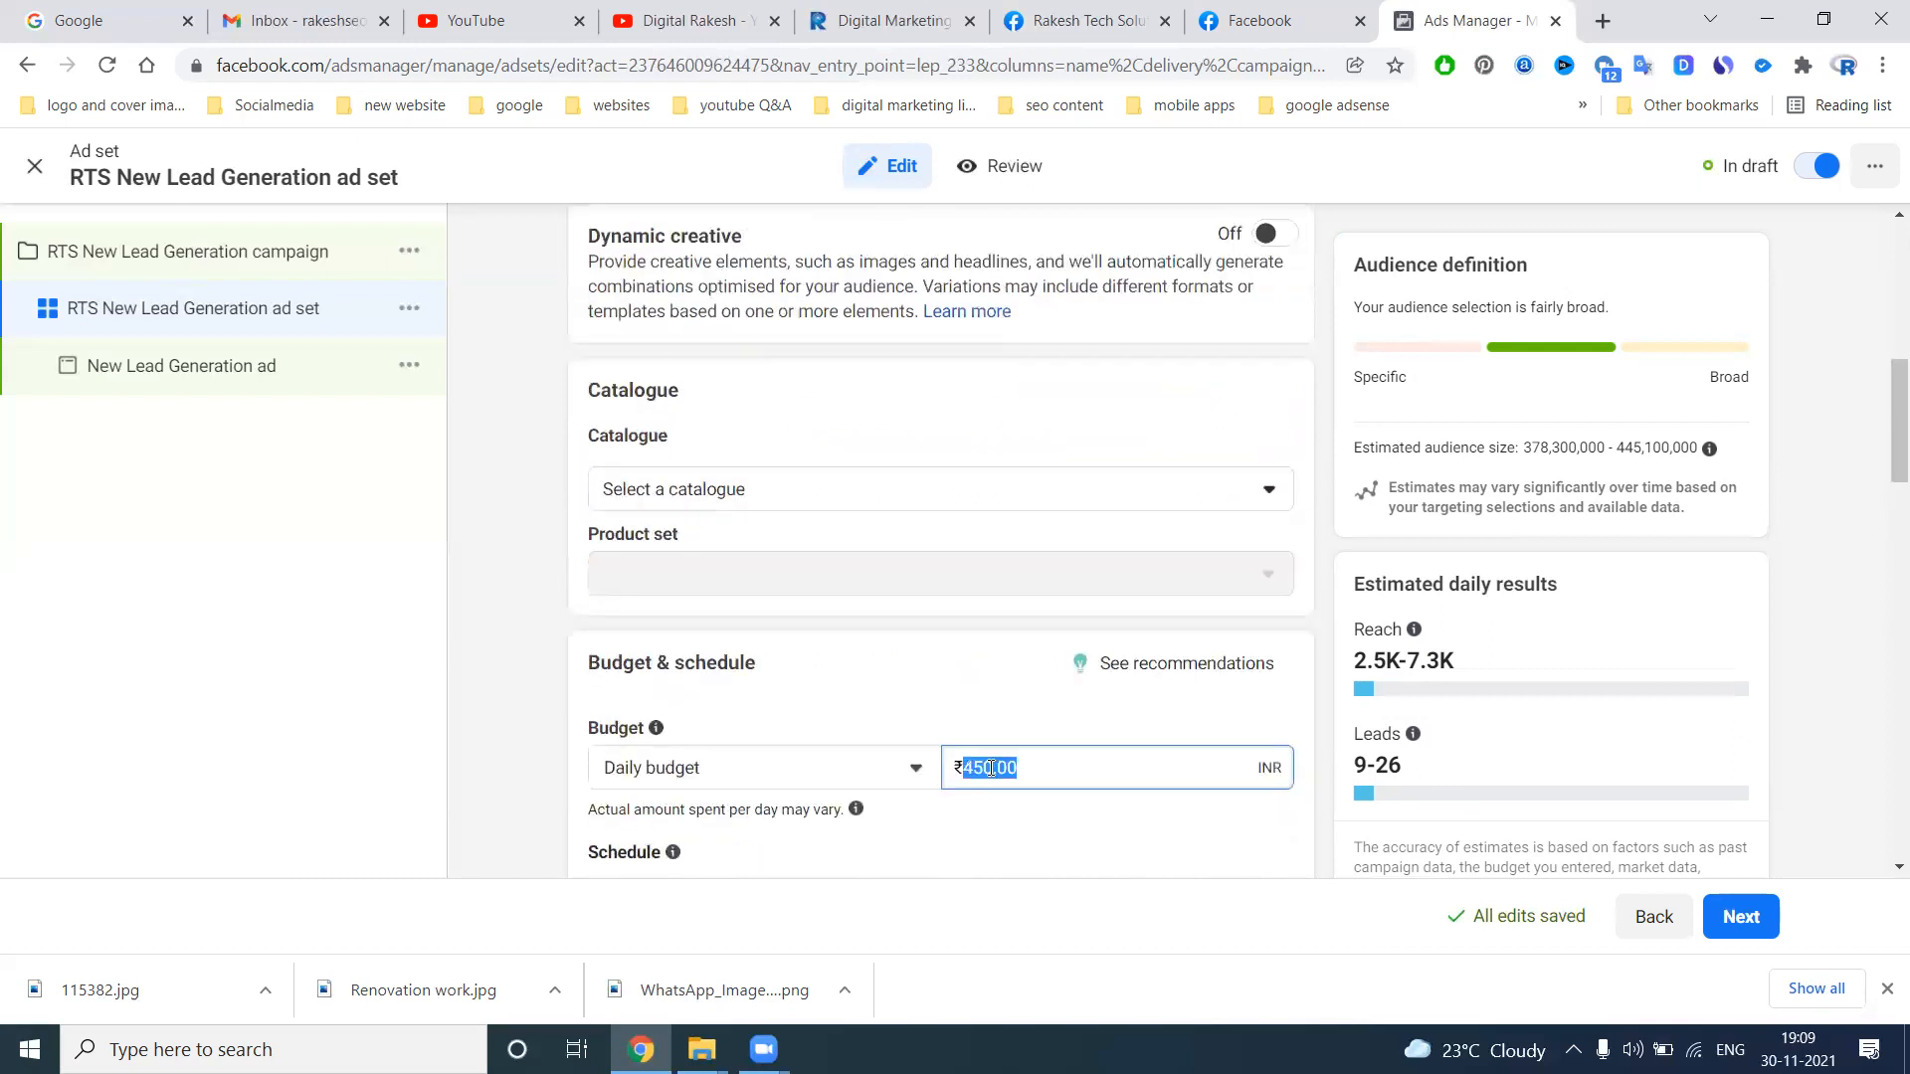
text(150)
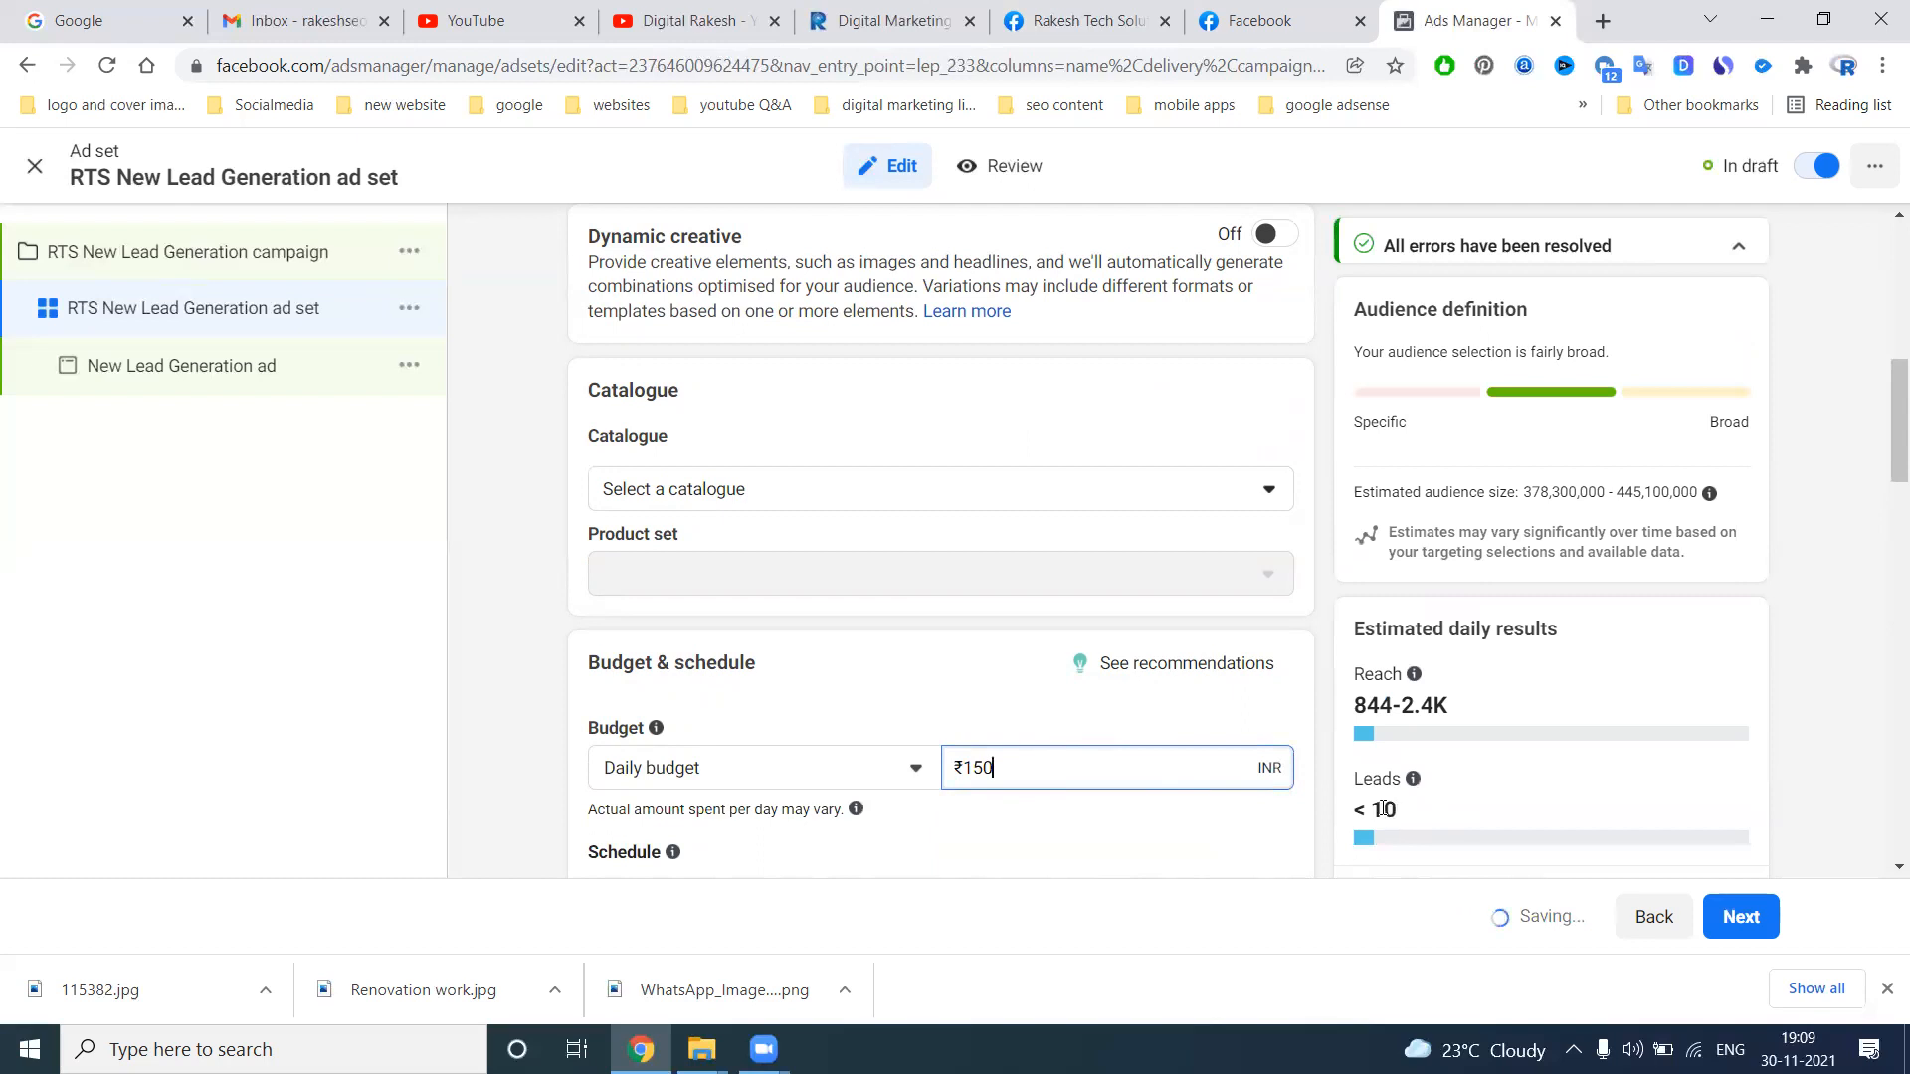
Try daily budgets of ₹200, ₹250 and ₹300 in turn for the Instant Forms ad set
double_click(1104, 764)
text(200)
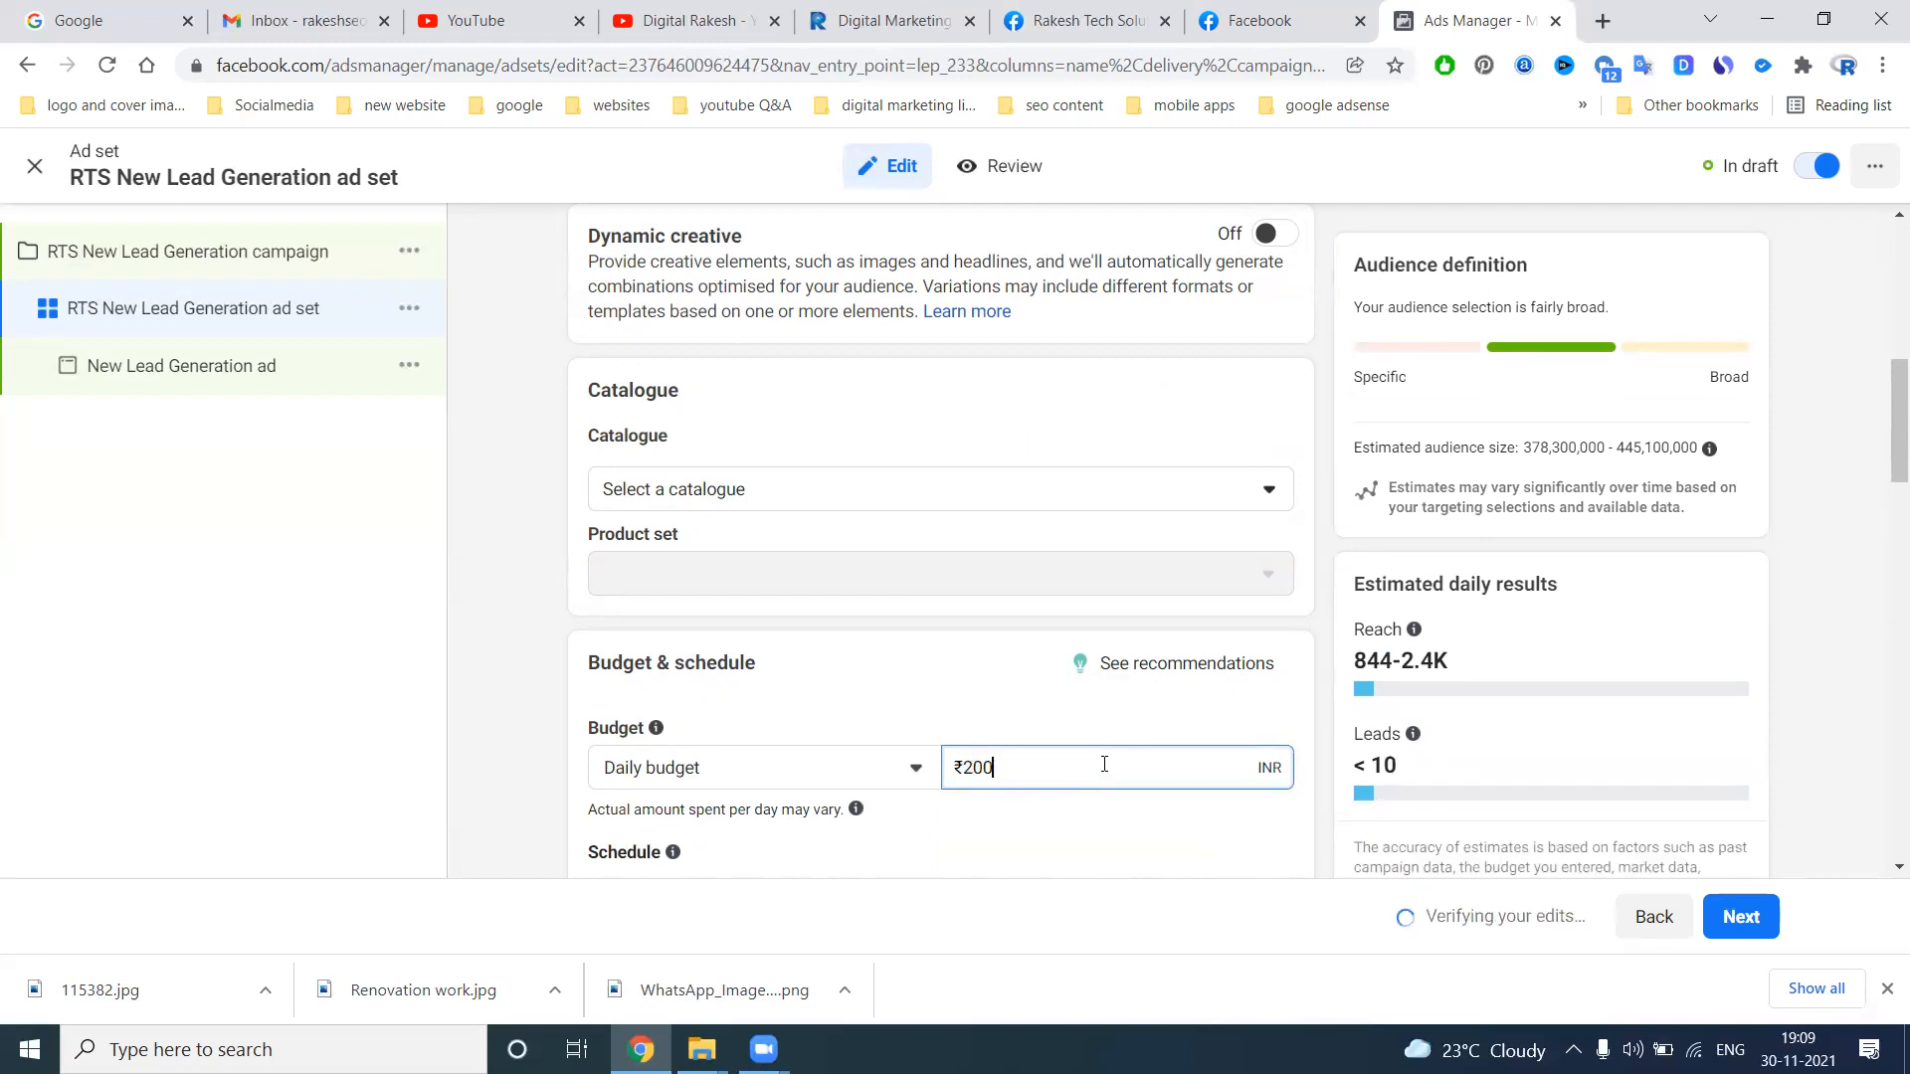
double_click(1104, 764)
text(250)
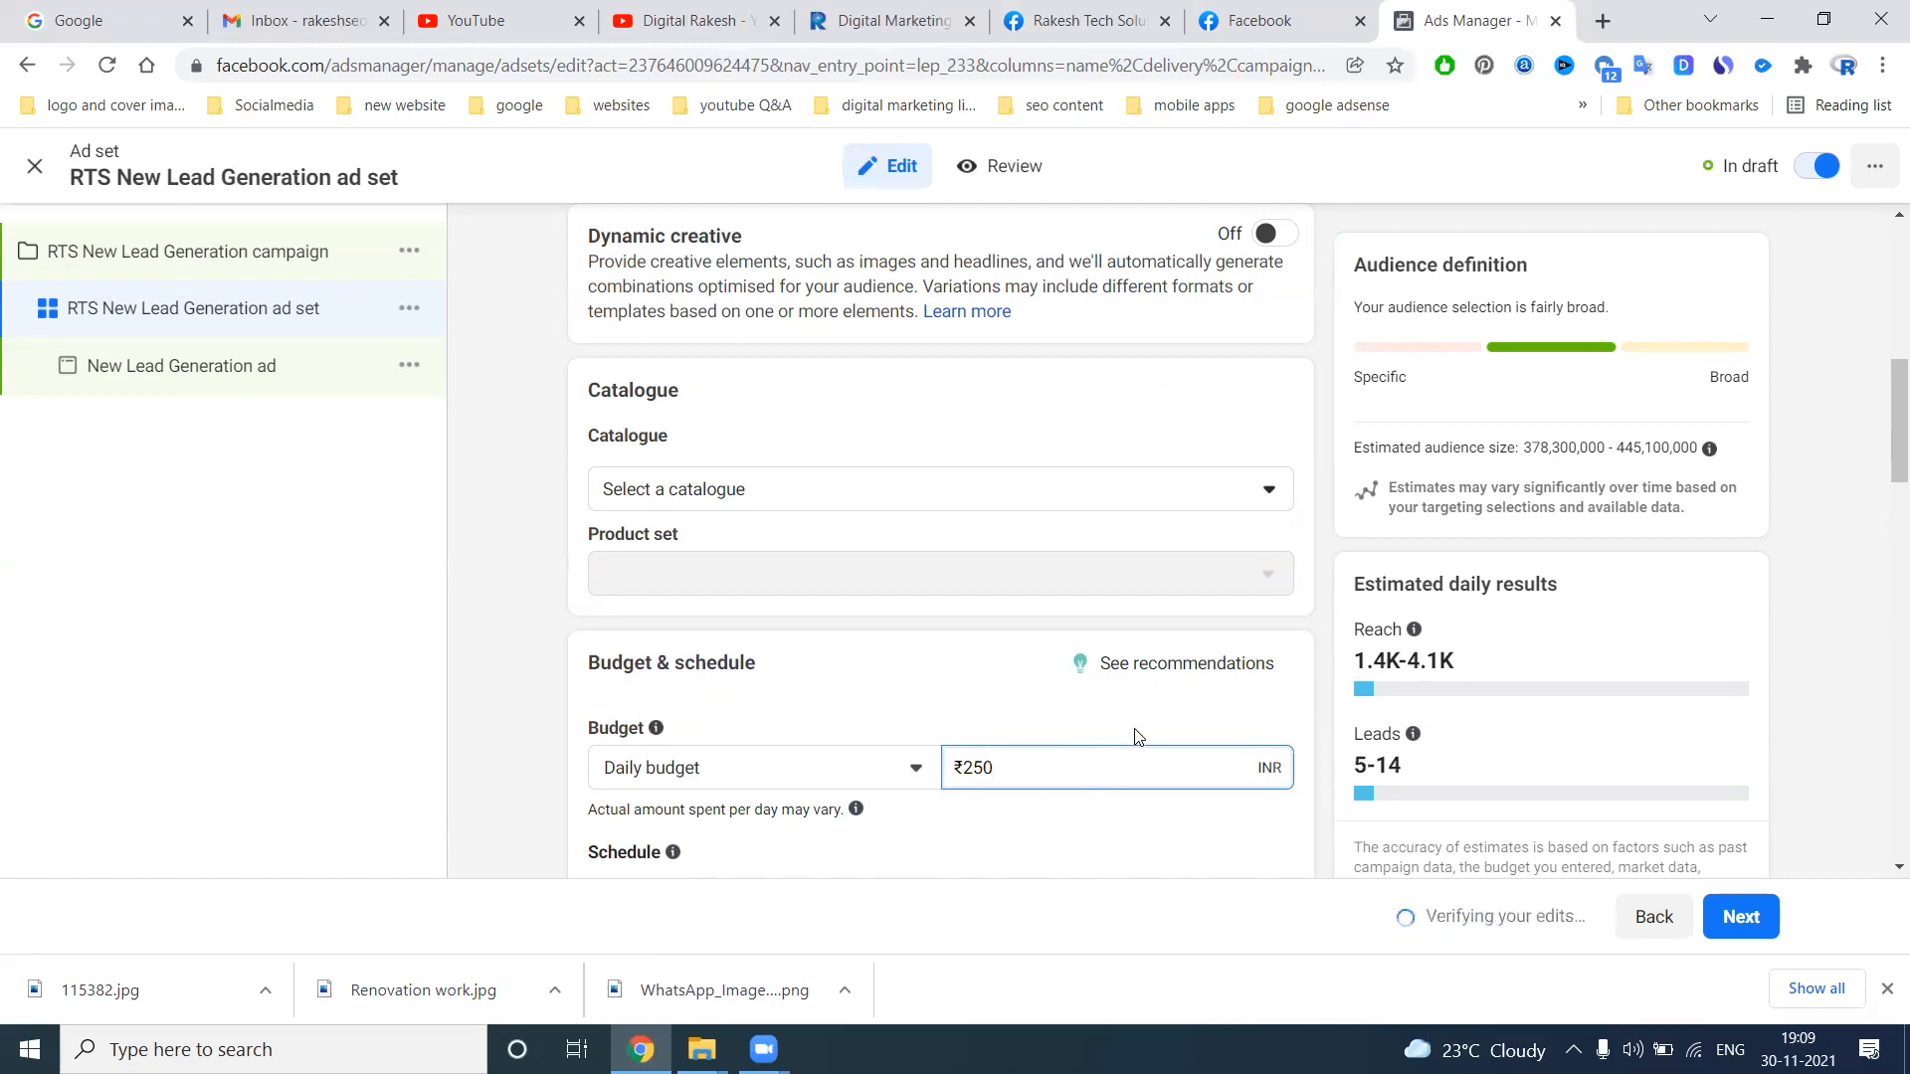
double_click(1176, 769)
text(300)
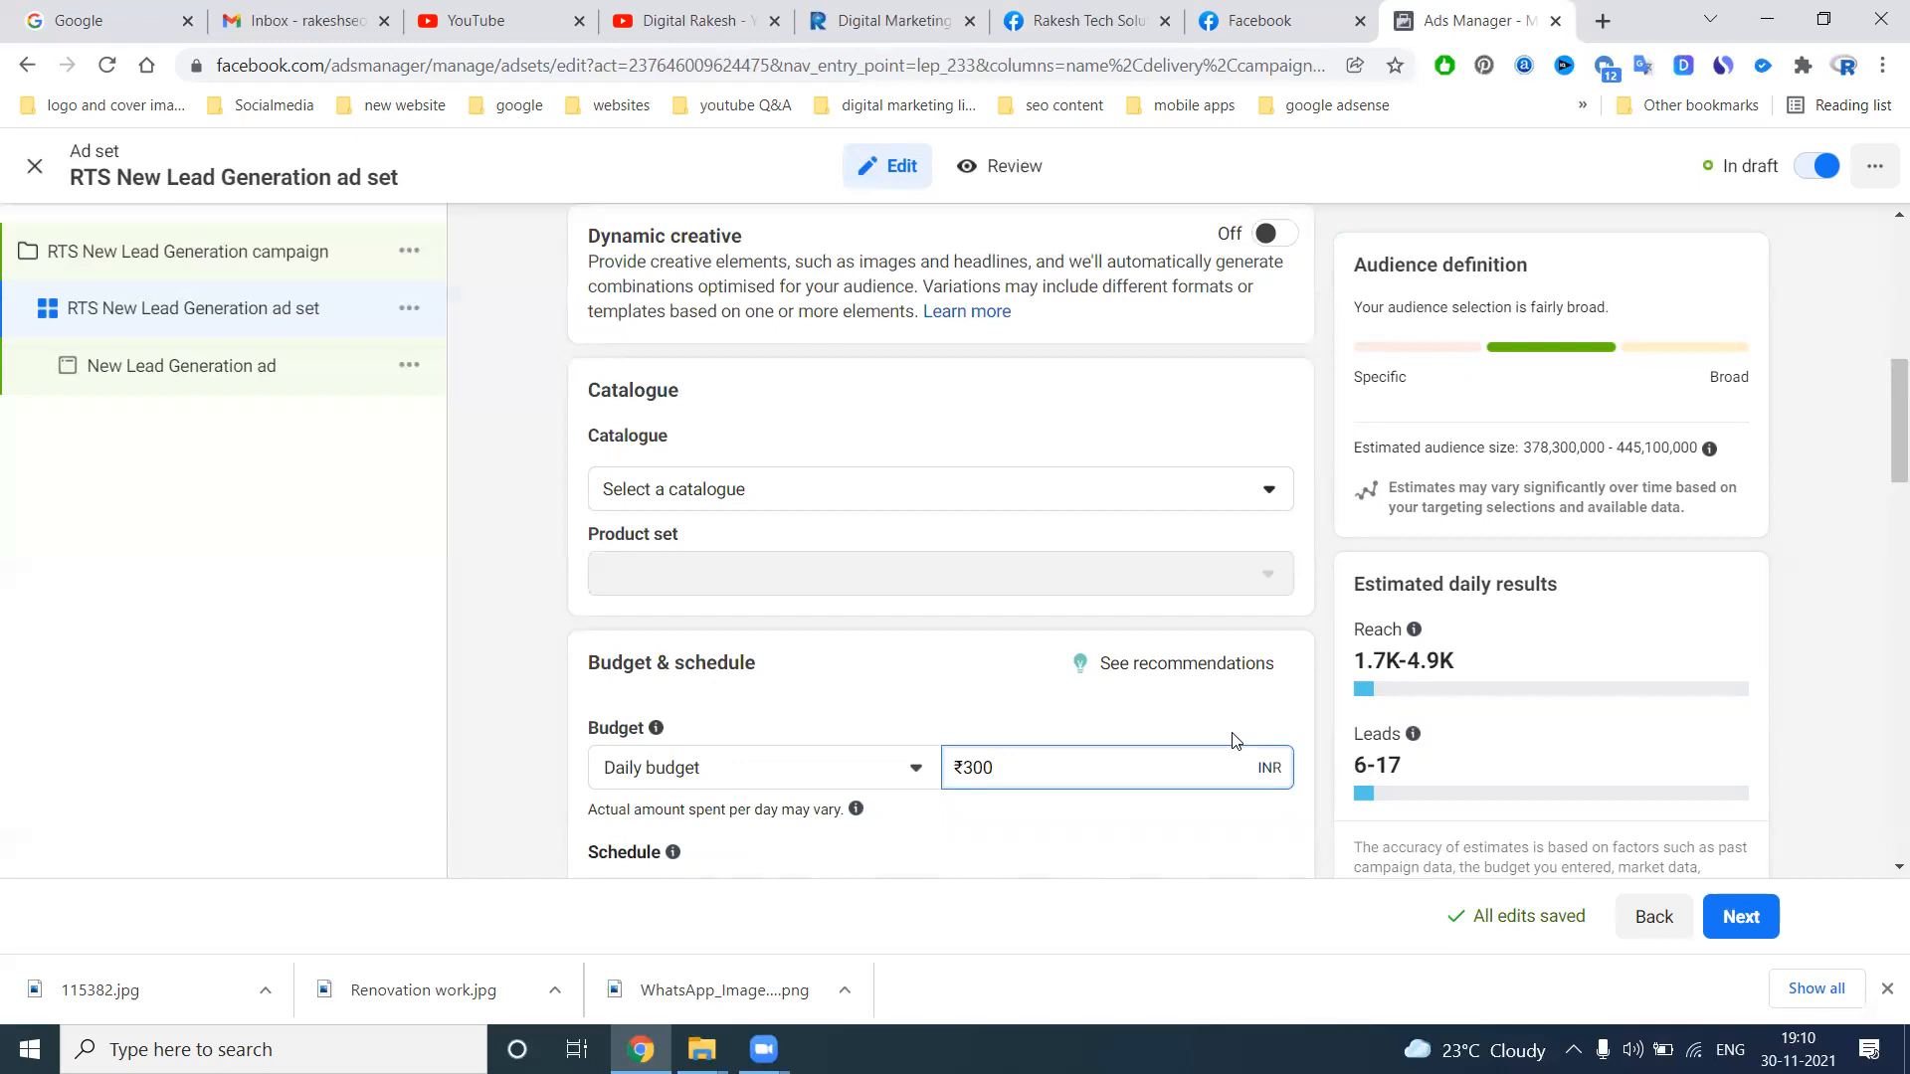
Try higher daily budgets of ₹800, ₹700 and ₹650 in turn for the ad set
triple_click(1098, 771)
text(800)
click(1122, 708)
double_click(1118, 767)
text(700)
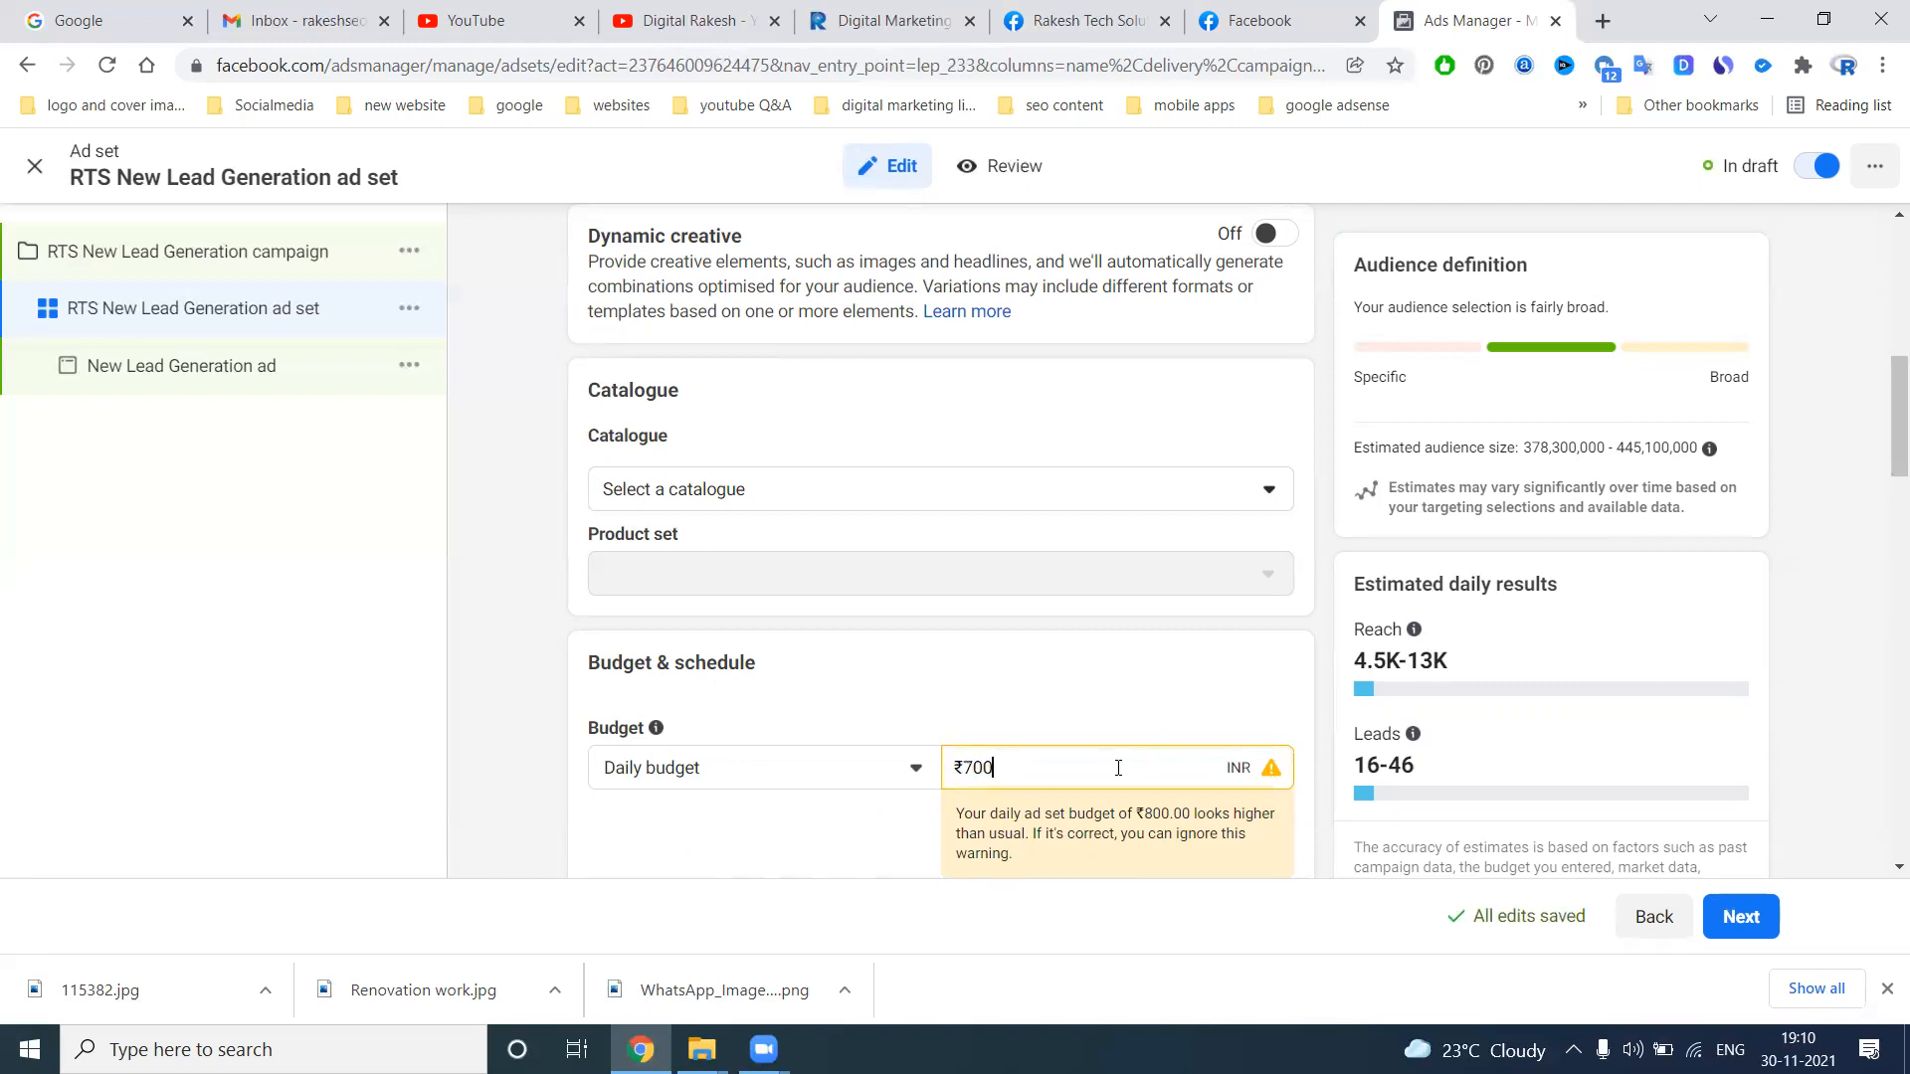
click(1133, 720)
triple_click(1106, 775)
text(650.)
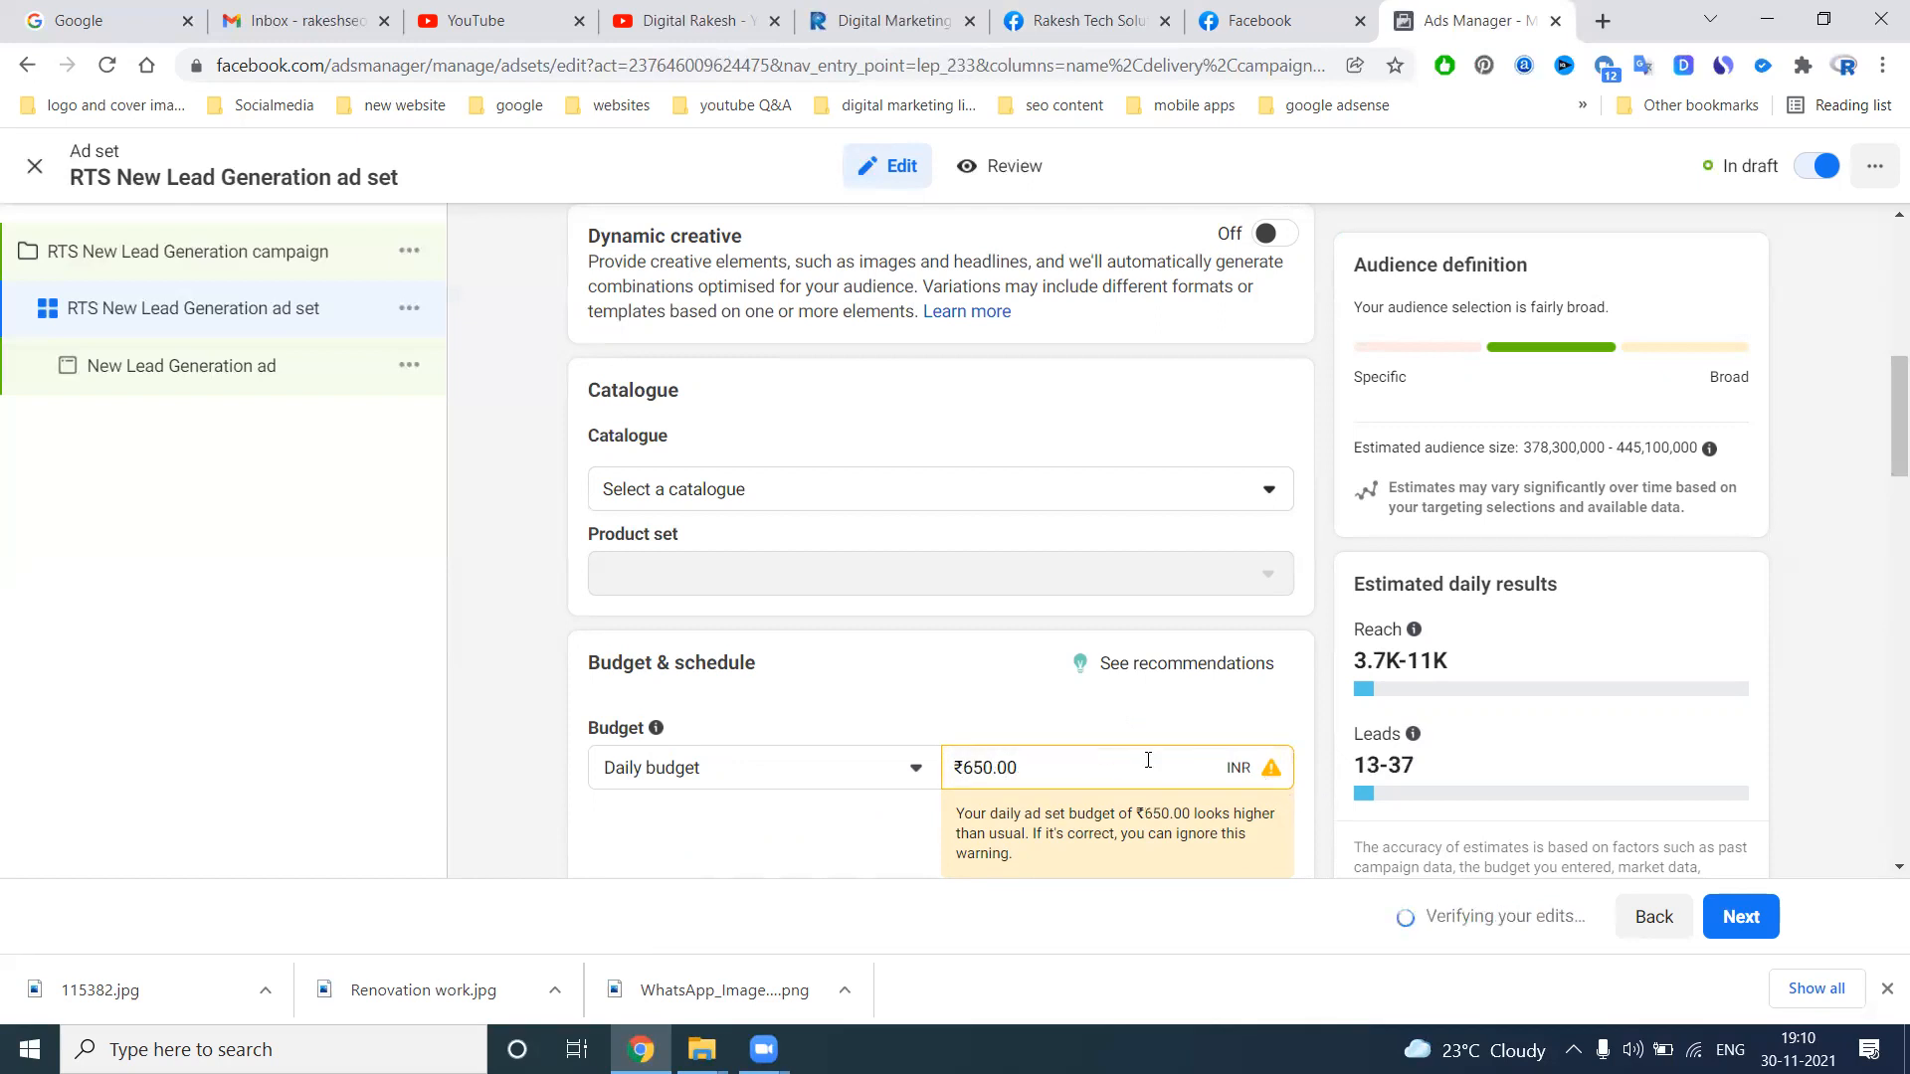
Set the ad set's daily budget to ₹500
triple_click(1063, 760)
text(500)
click(1105, 719)
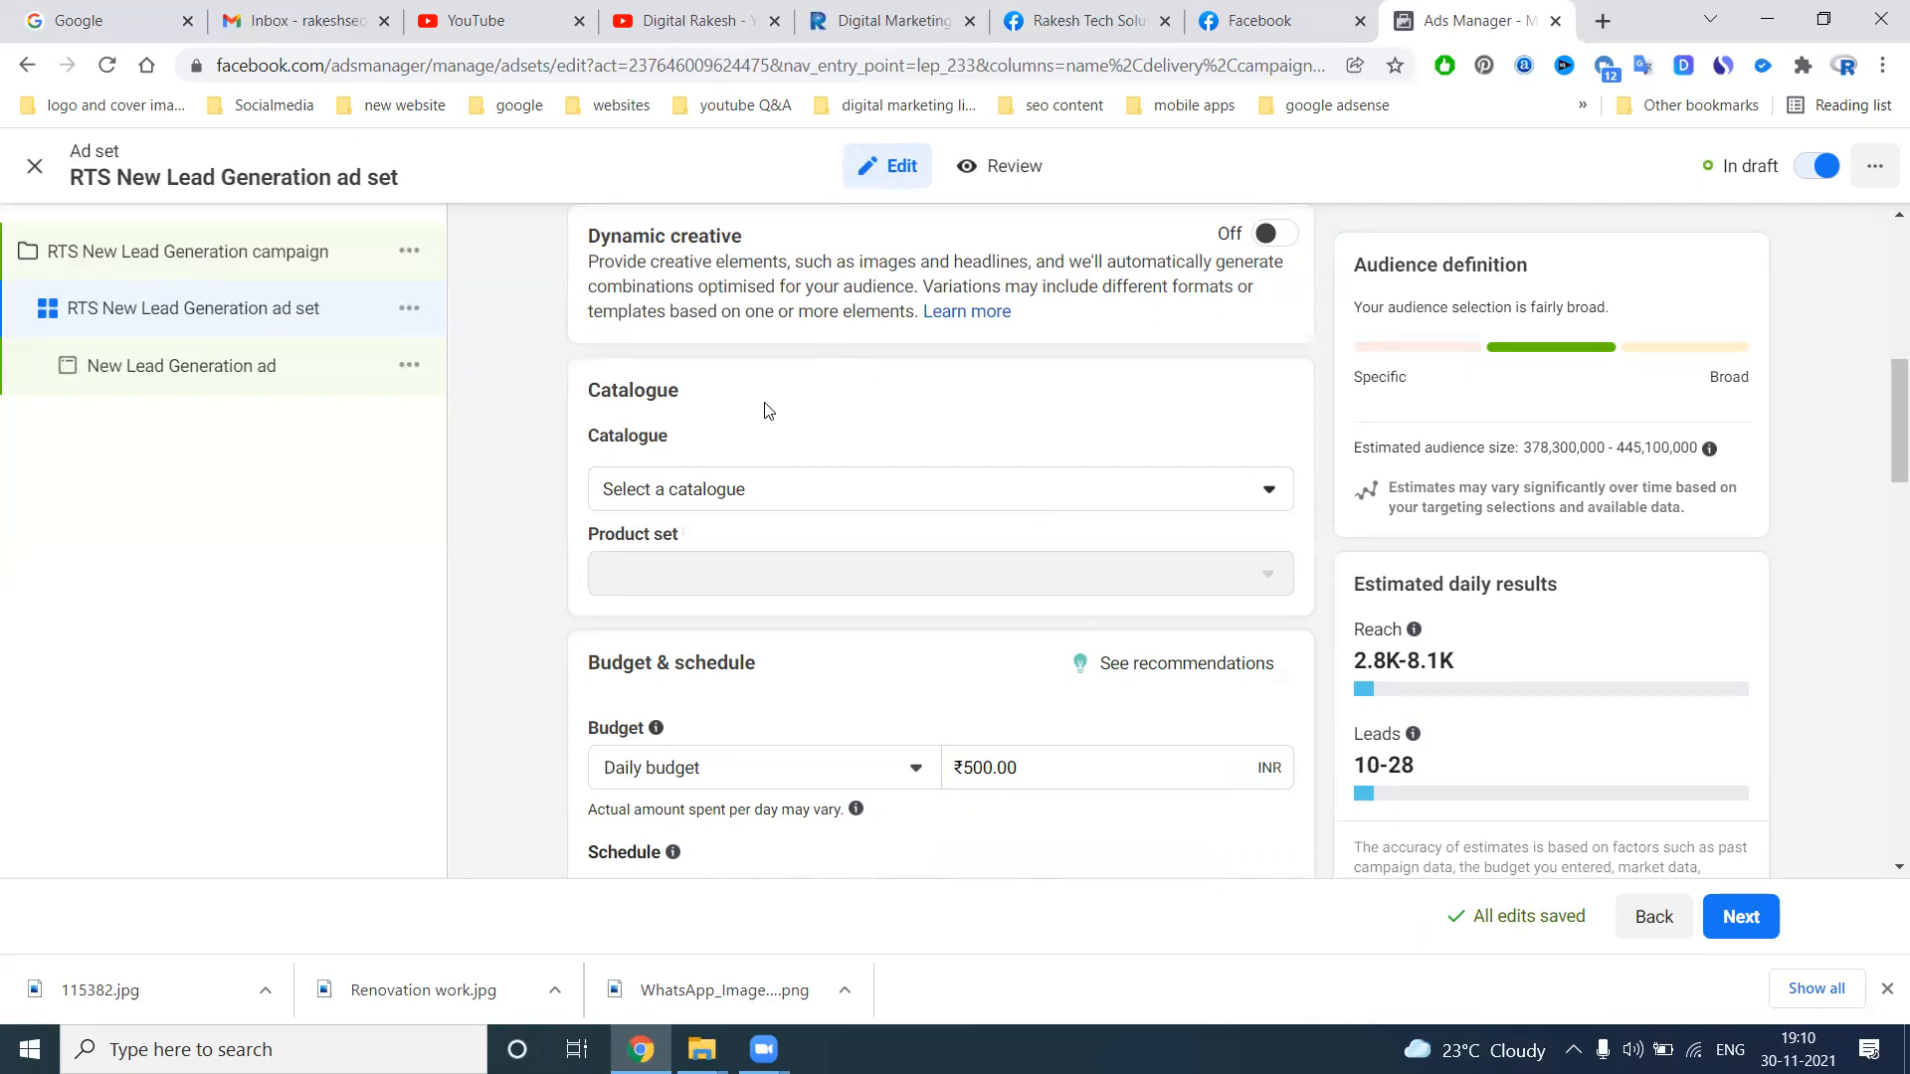
Look over the available product catalogues and the Facebook Marketplace page, and leave the catalogue unselected
click(666, 492)
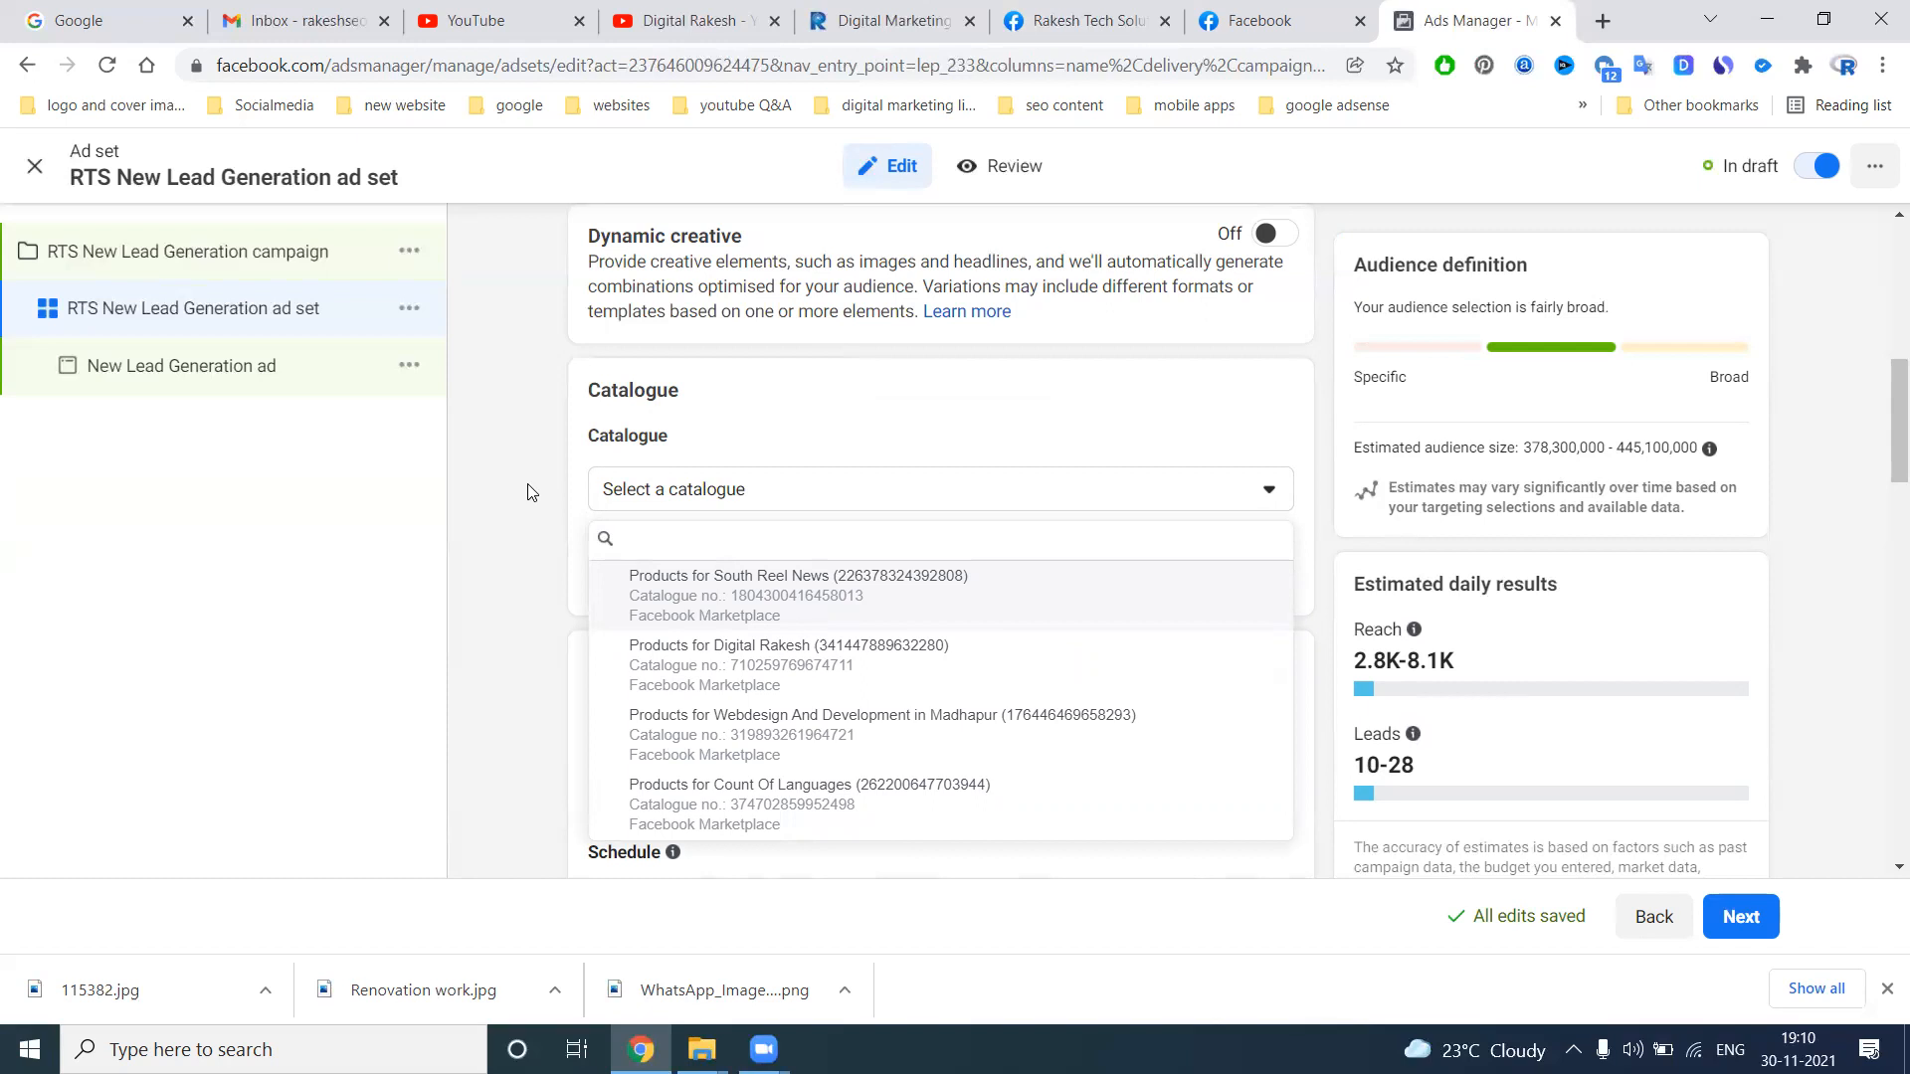
click(1258, 21)
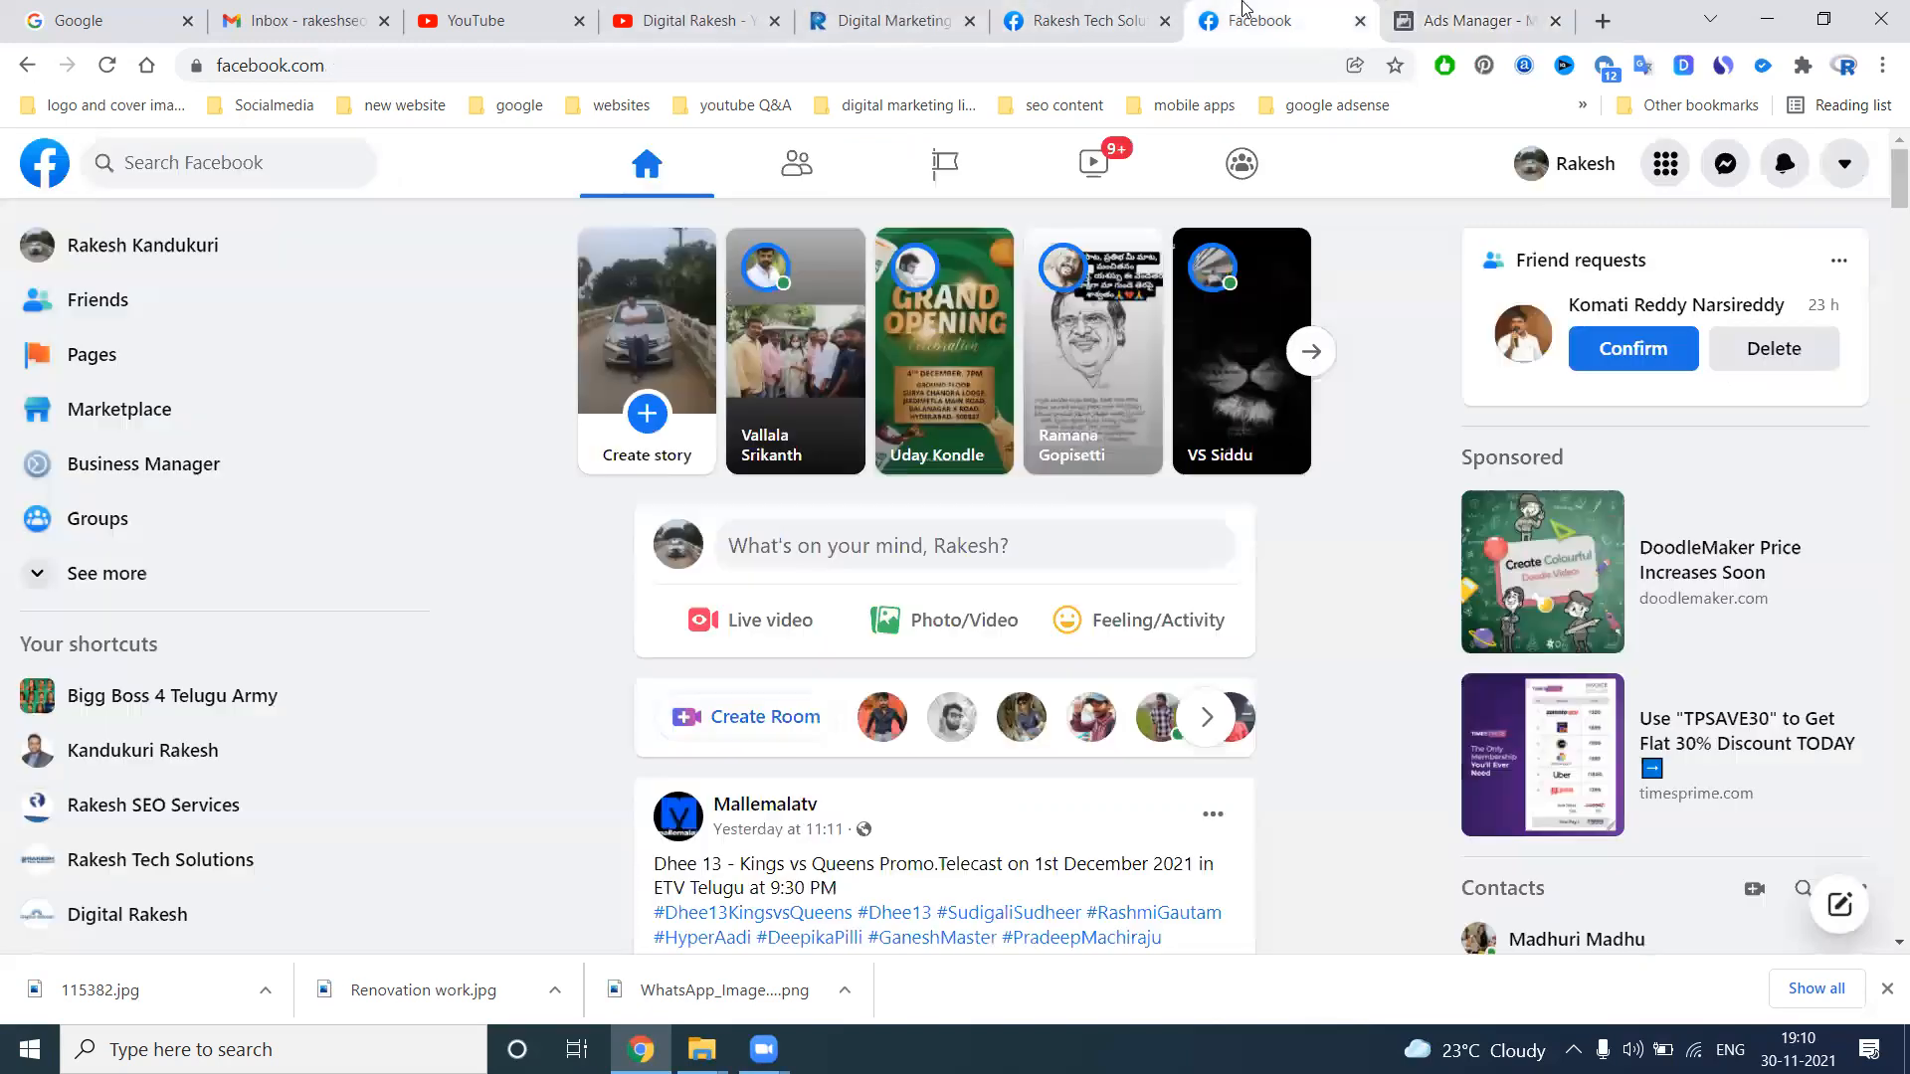
click(96, 430)
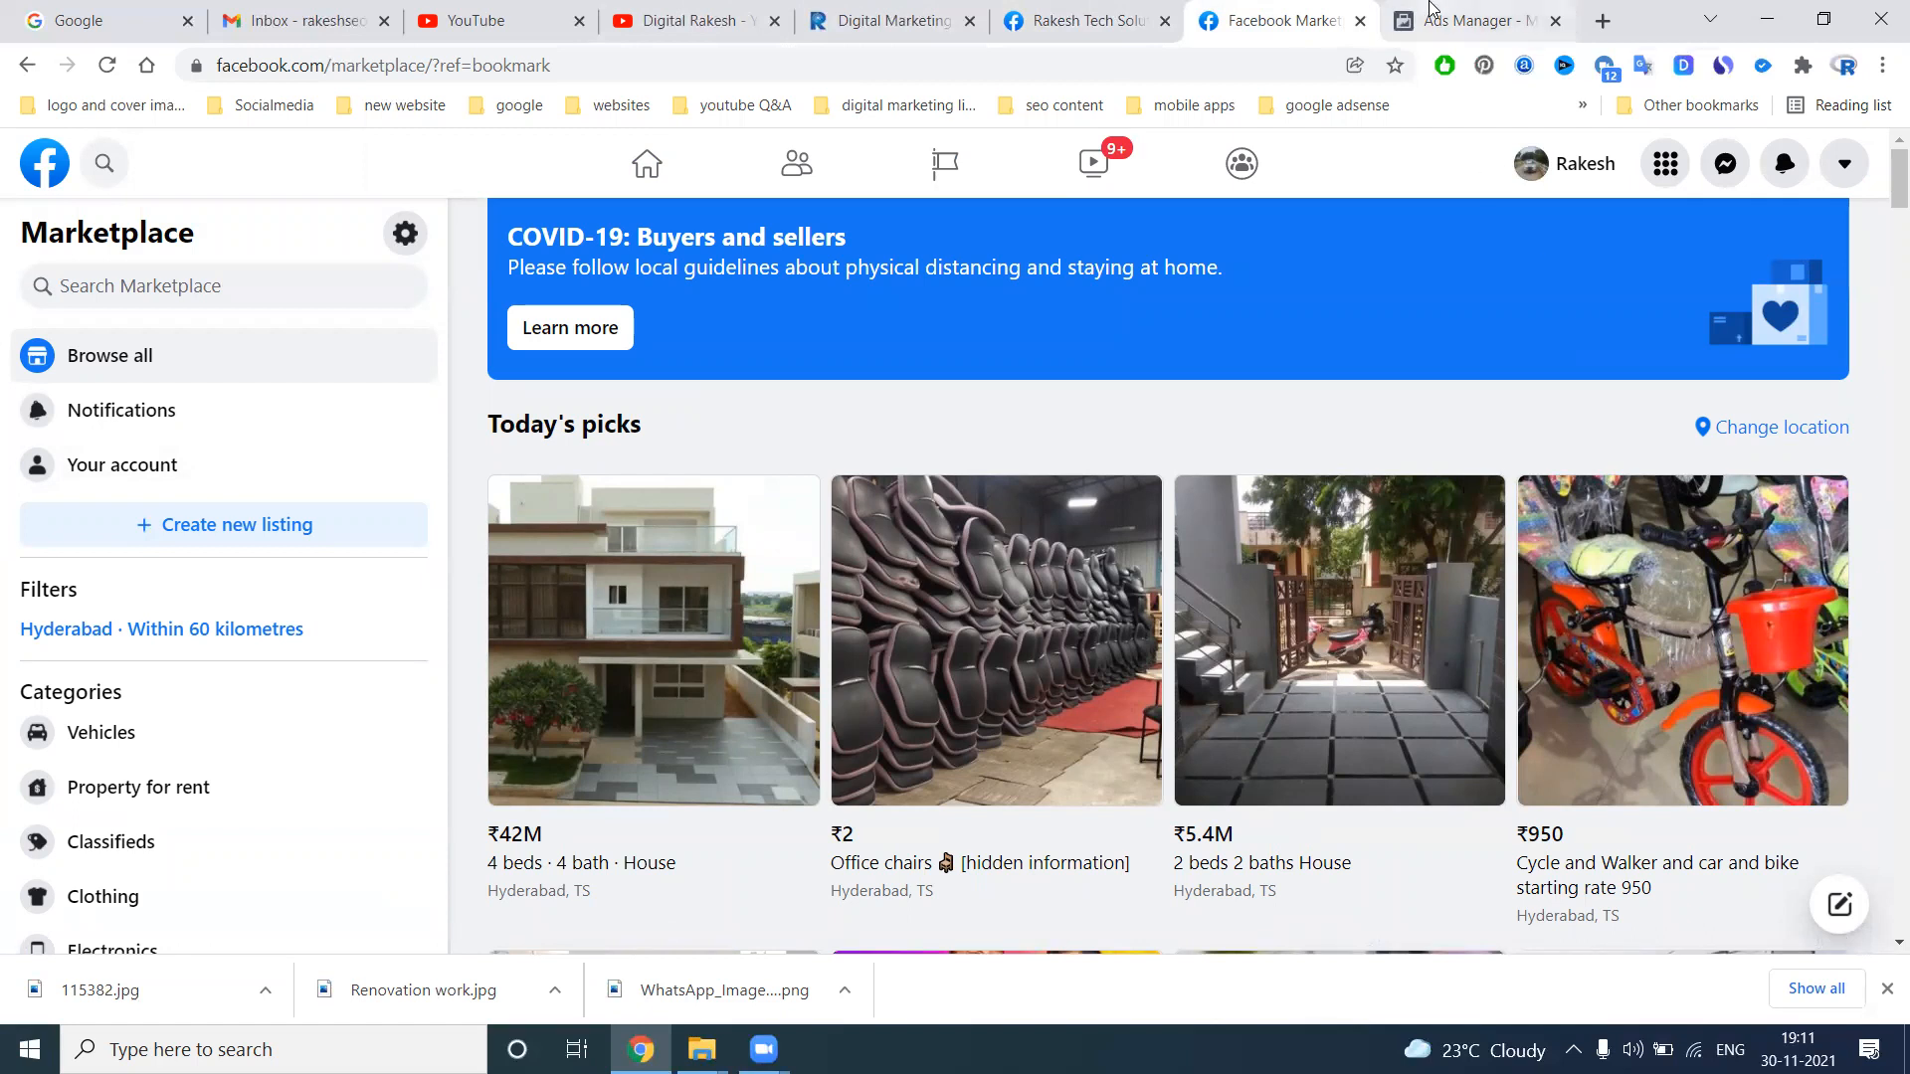
click(1474, 21)
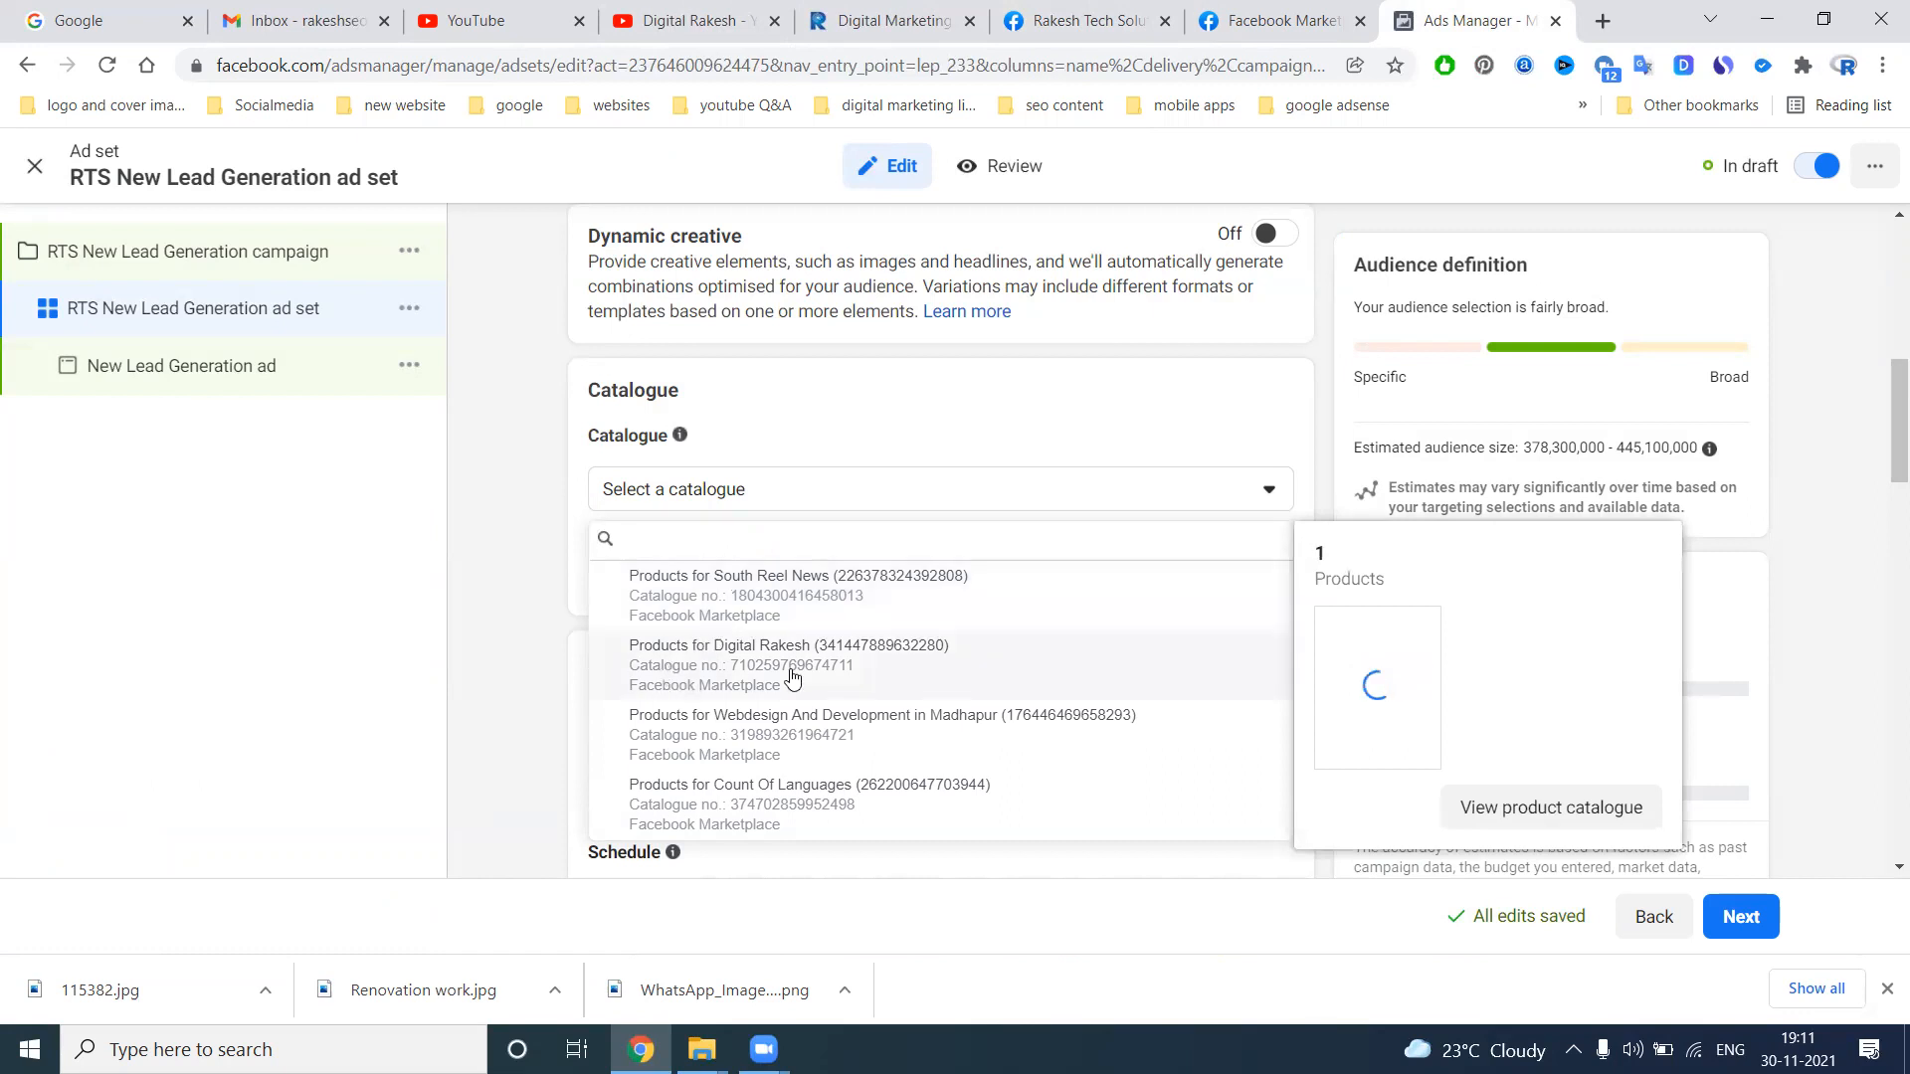
click(513, 608)
Edit the audience location, search for "hyderabad" and include the city of Hyderabad, Telangana
scroll(677, 532, down, 6)
scroll(676, 532, up, 4)
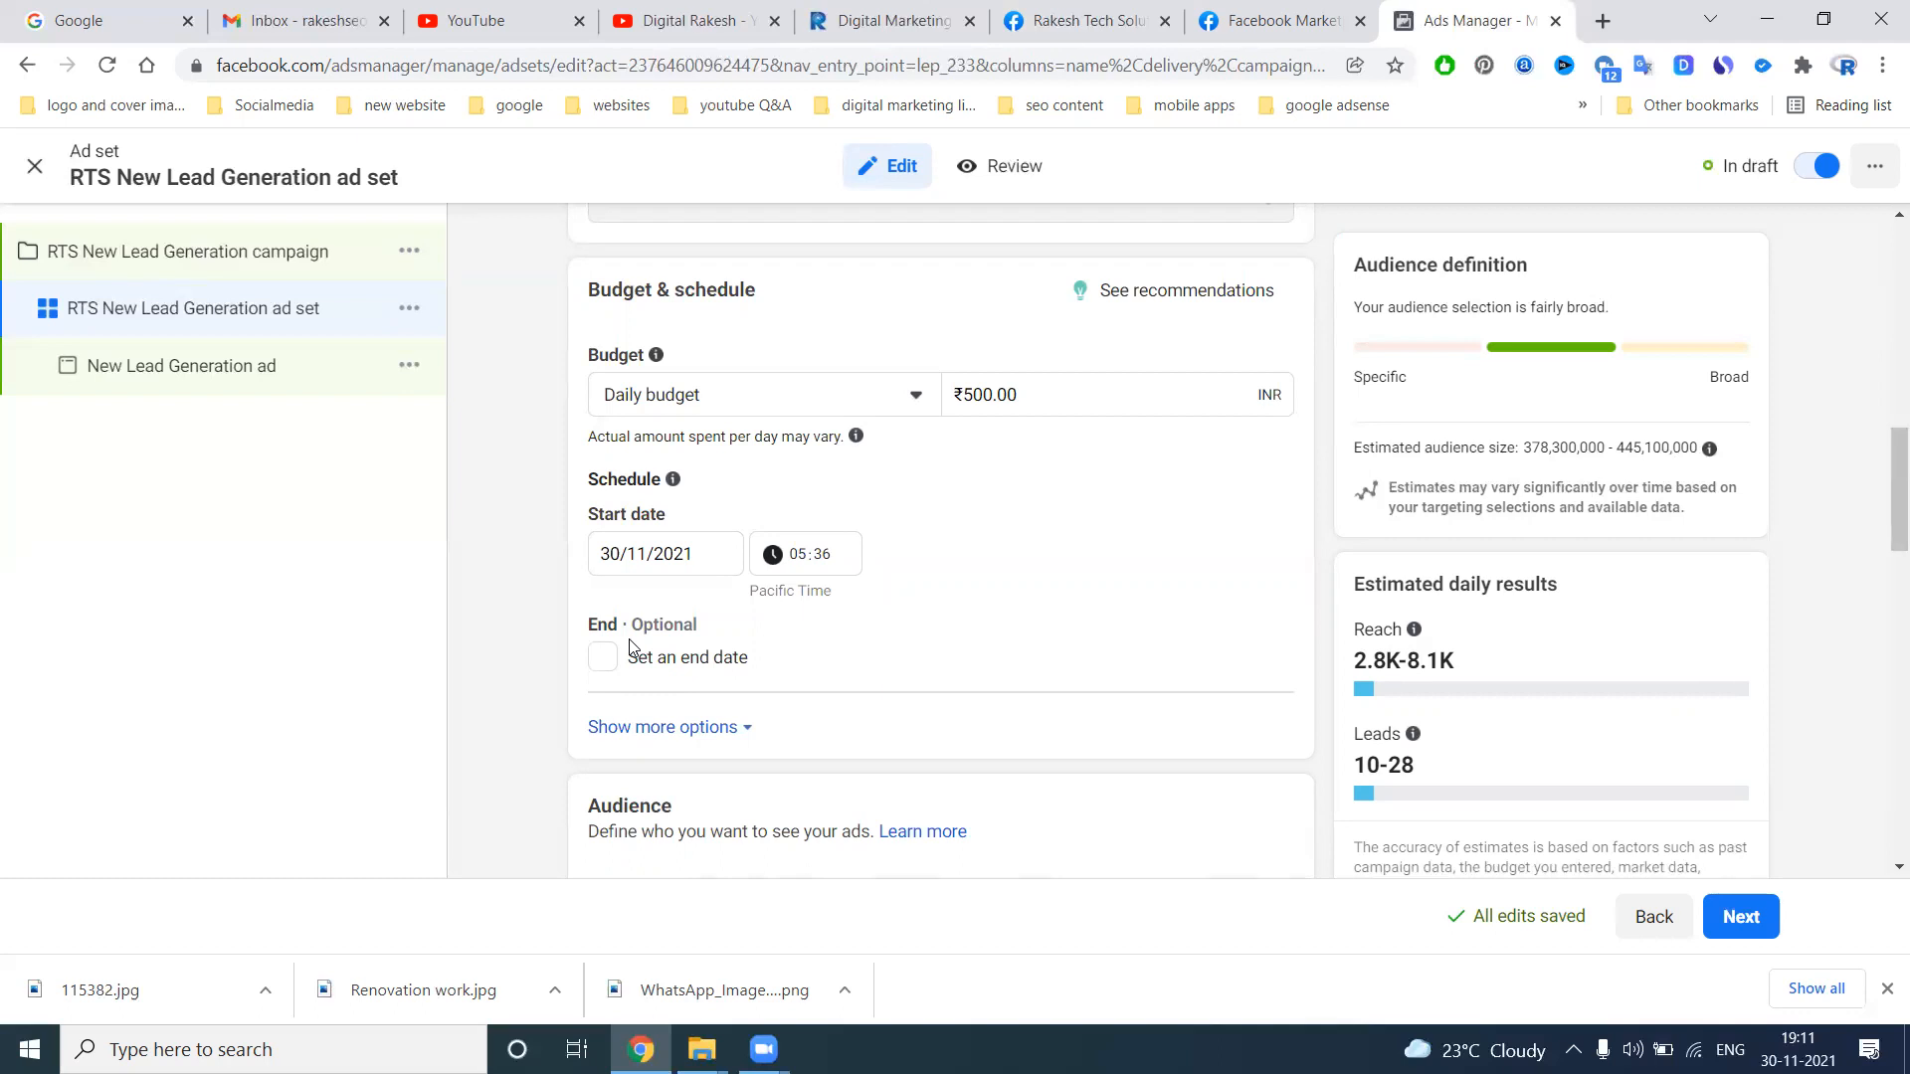
scroll(646, 653, down, 3)
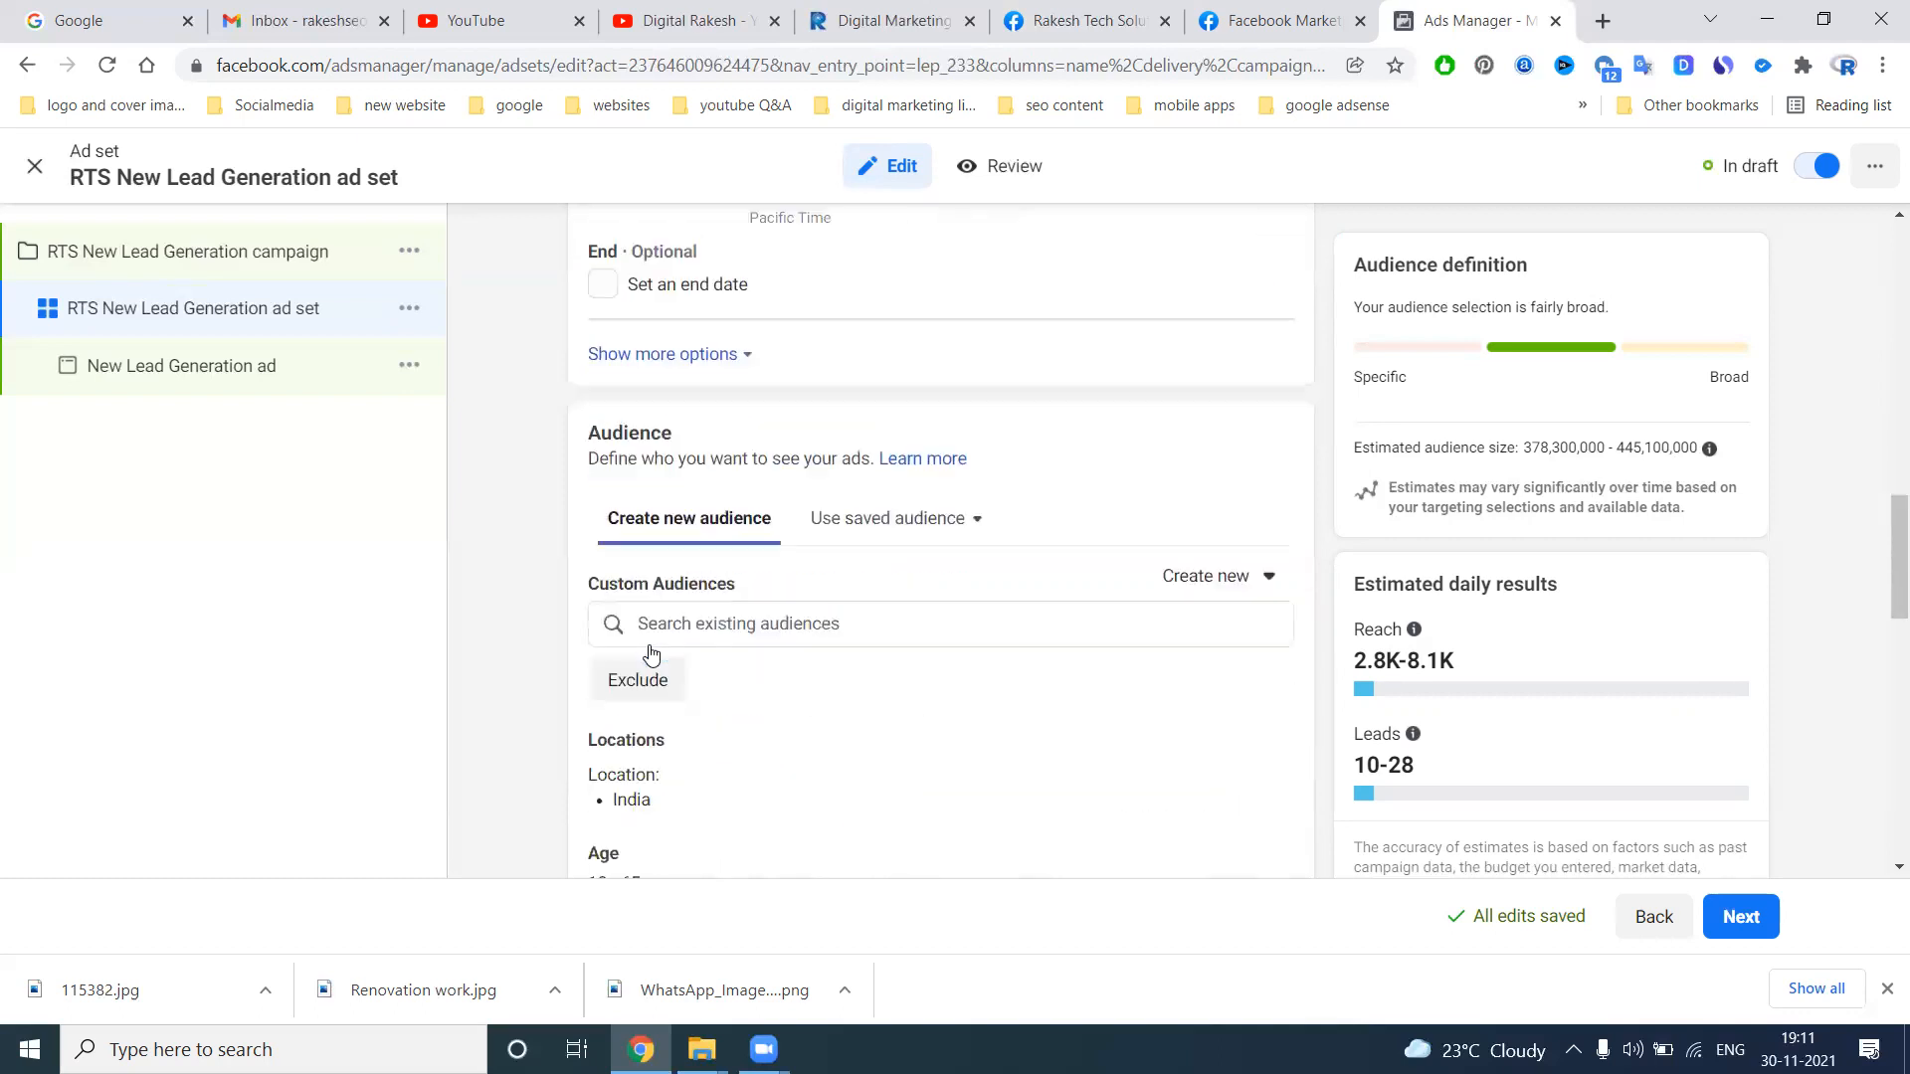
scroll(692, 633, down, 1)
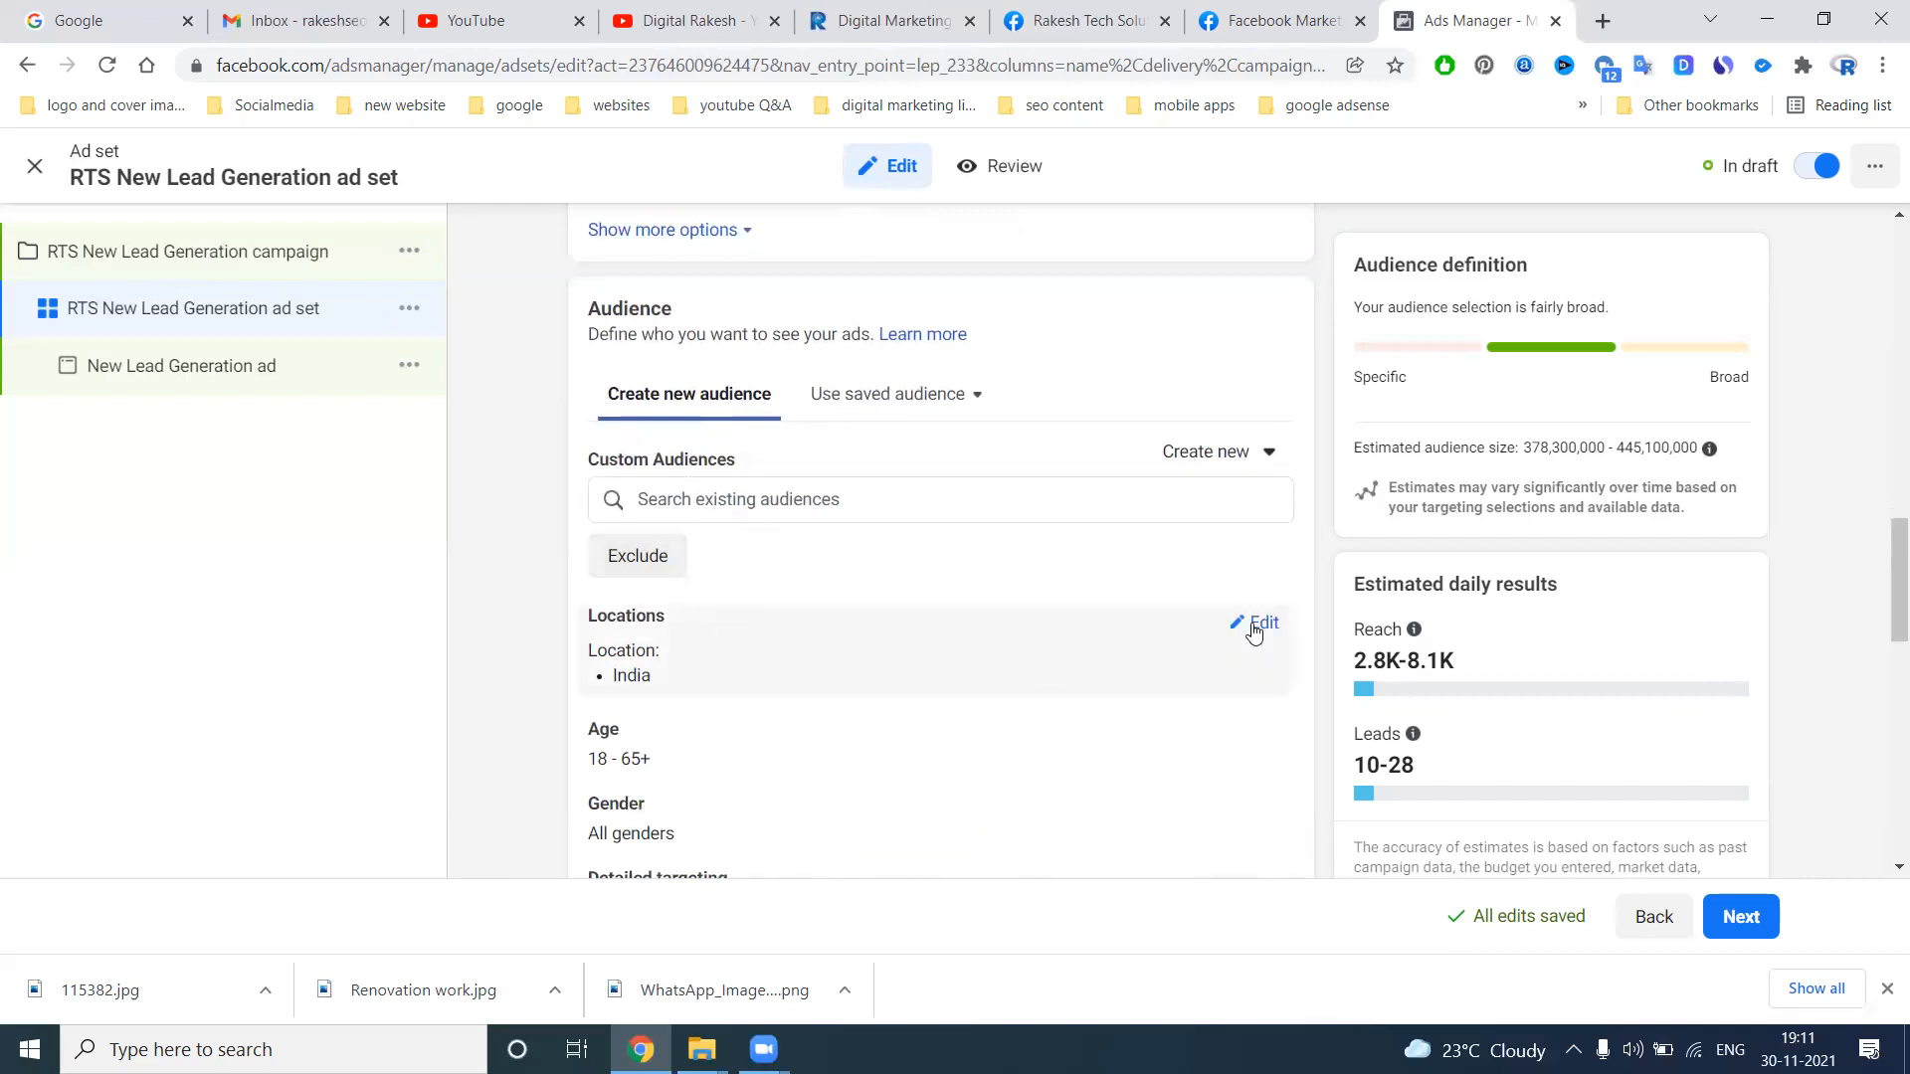
click(1261, 623)
click(853, 654)
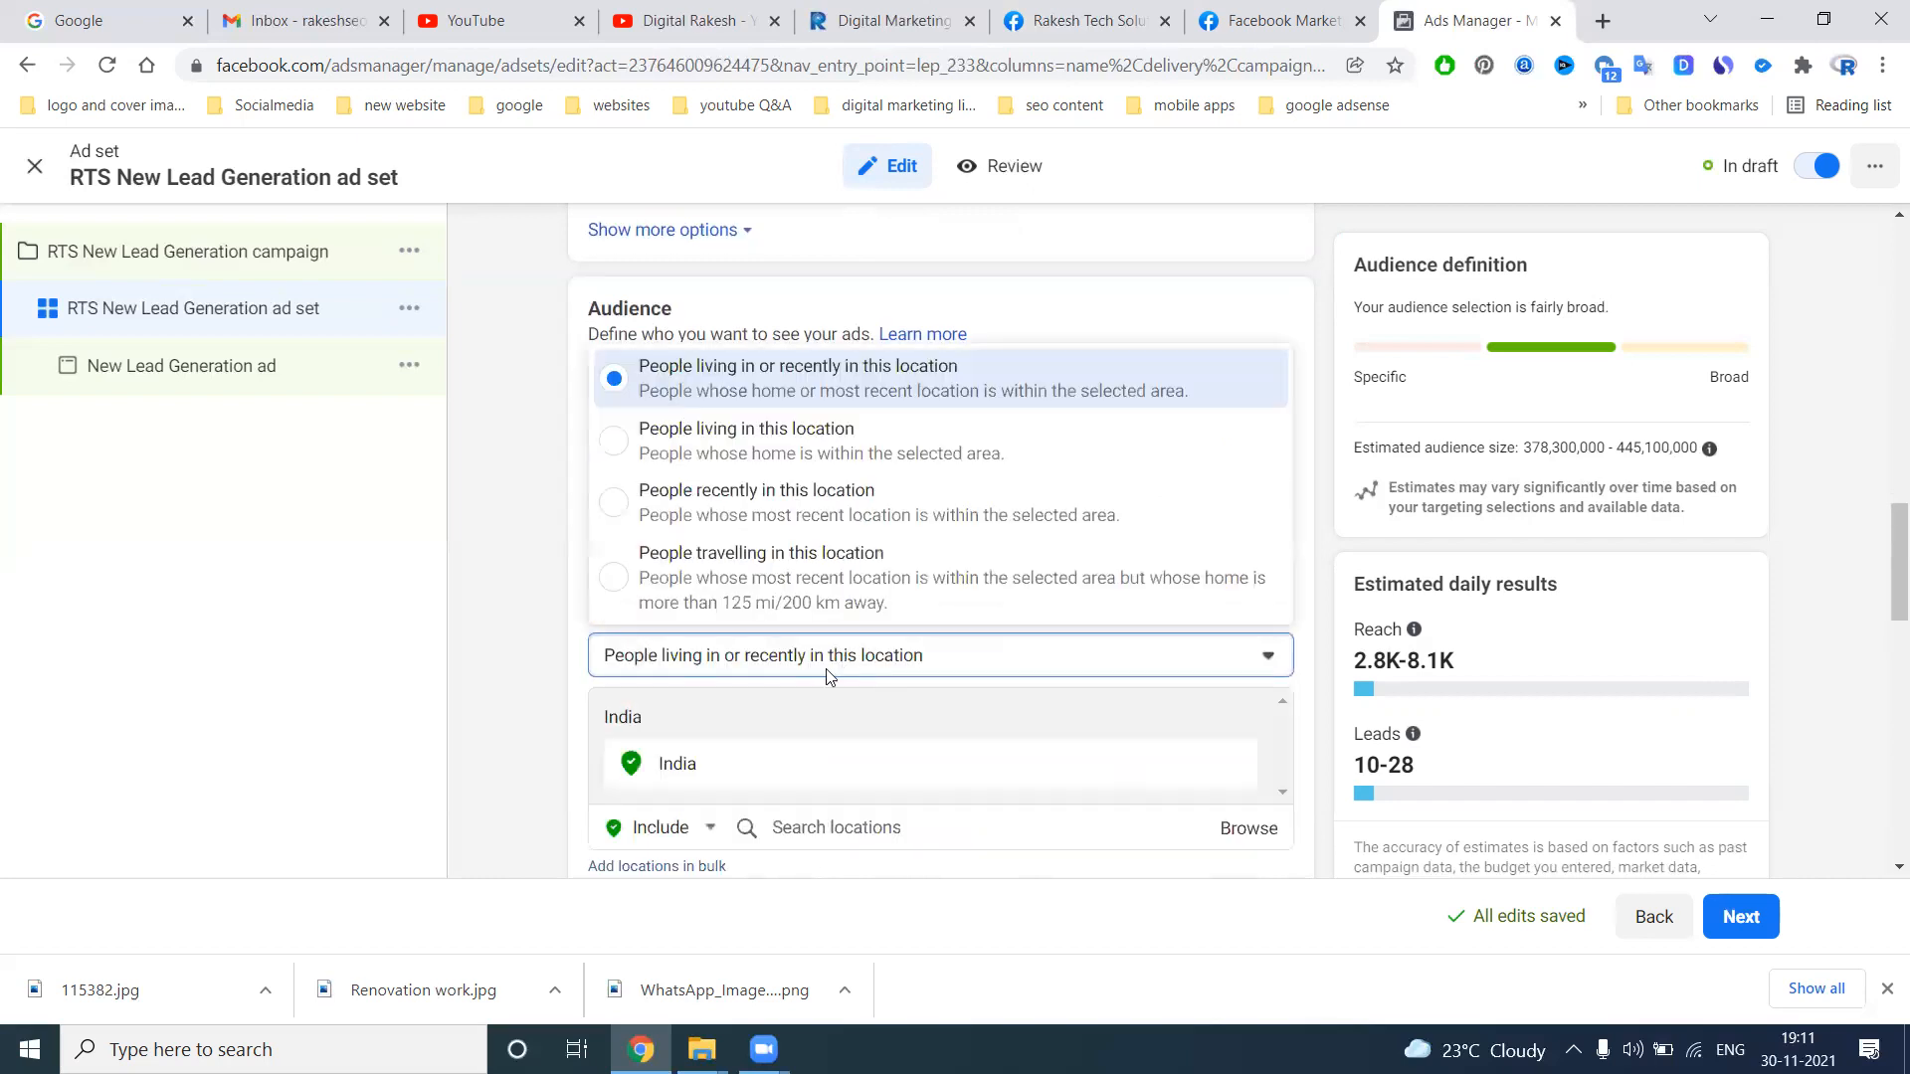
click(814, 826)
text(hyd)
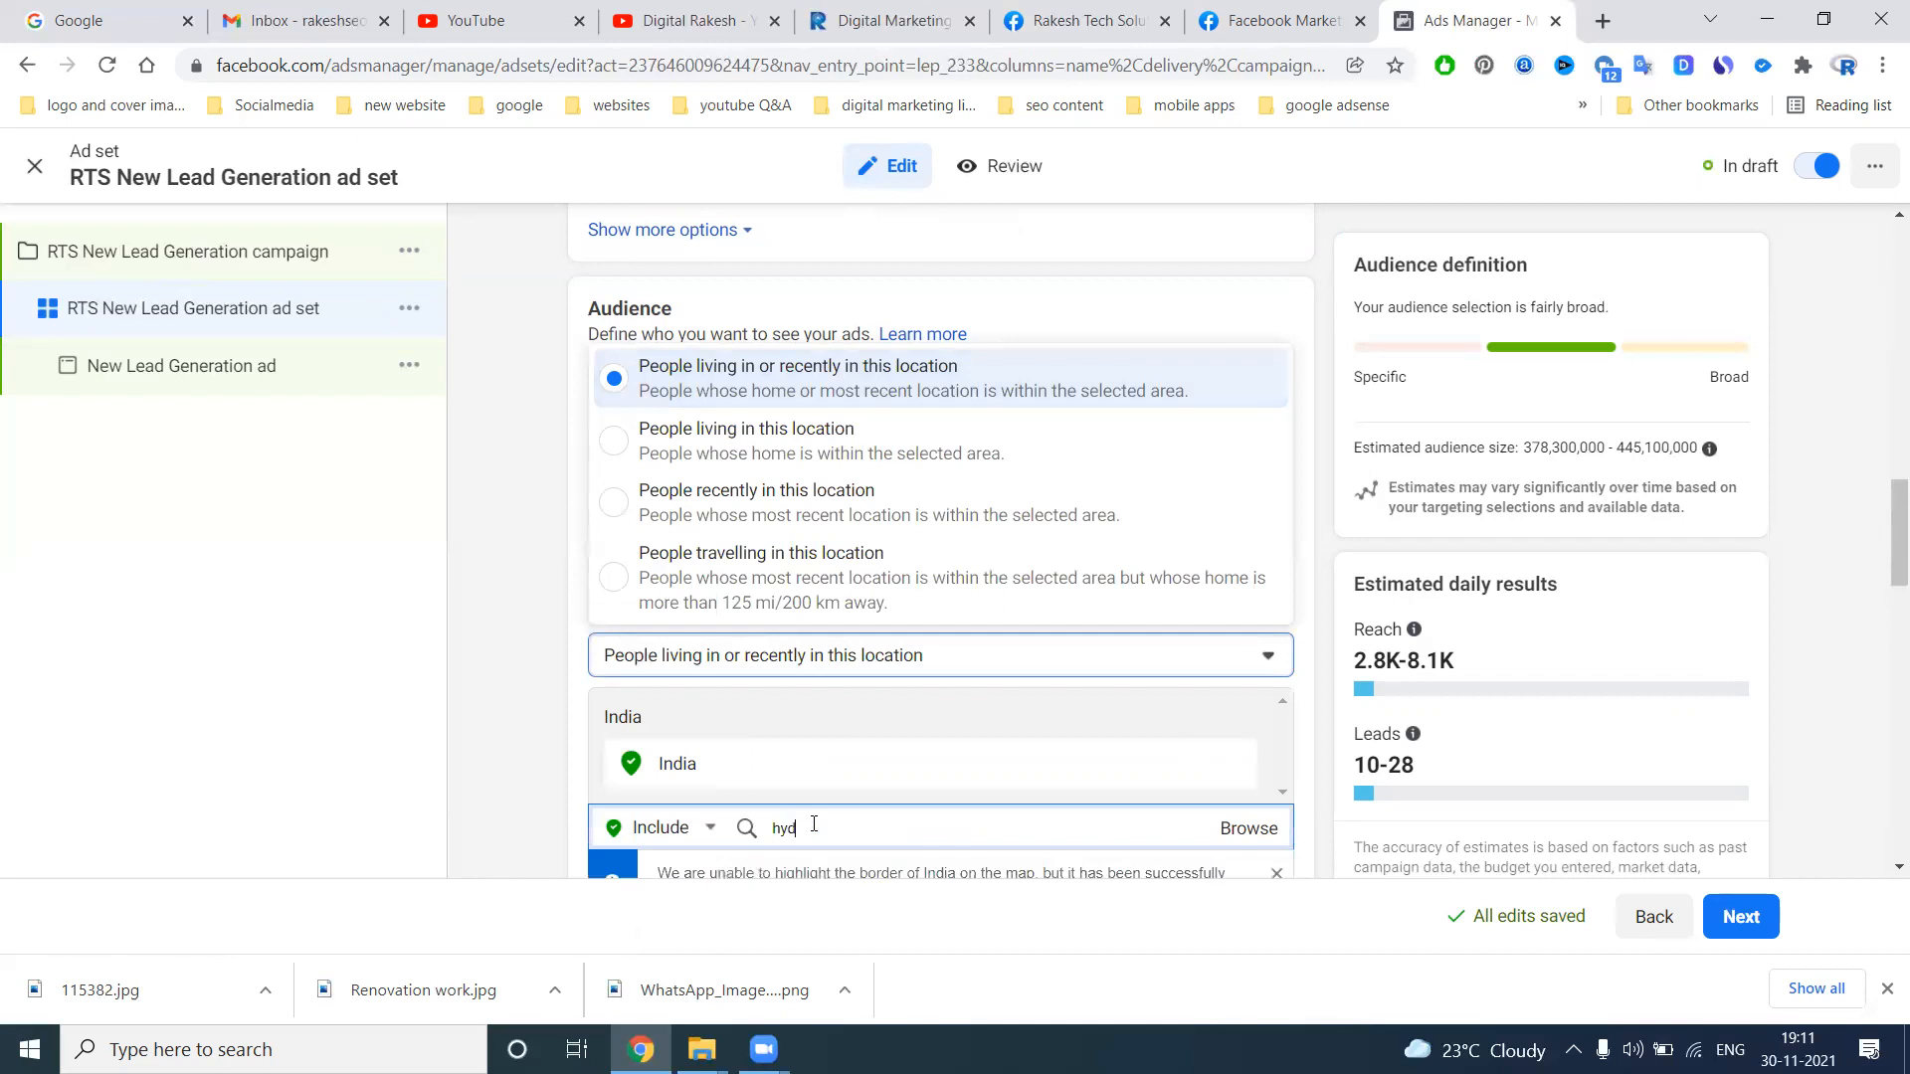
text(erabad)
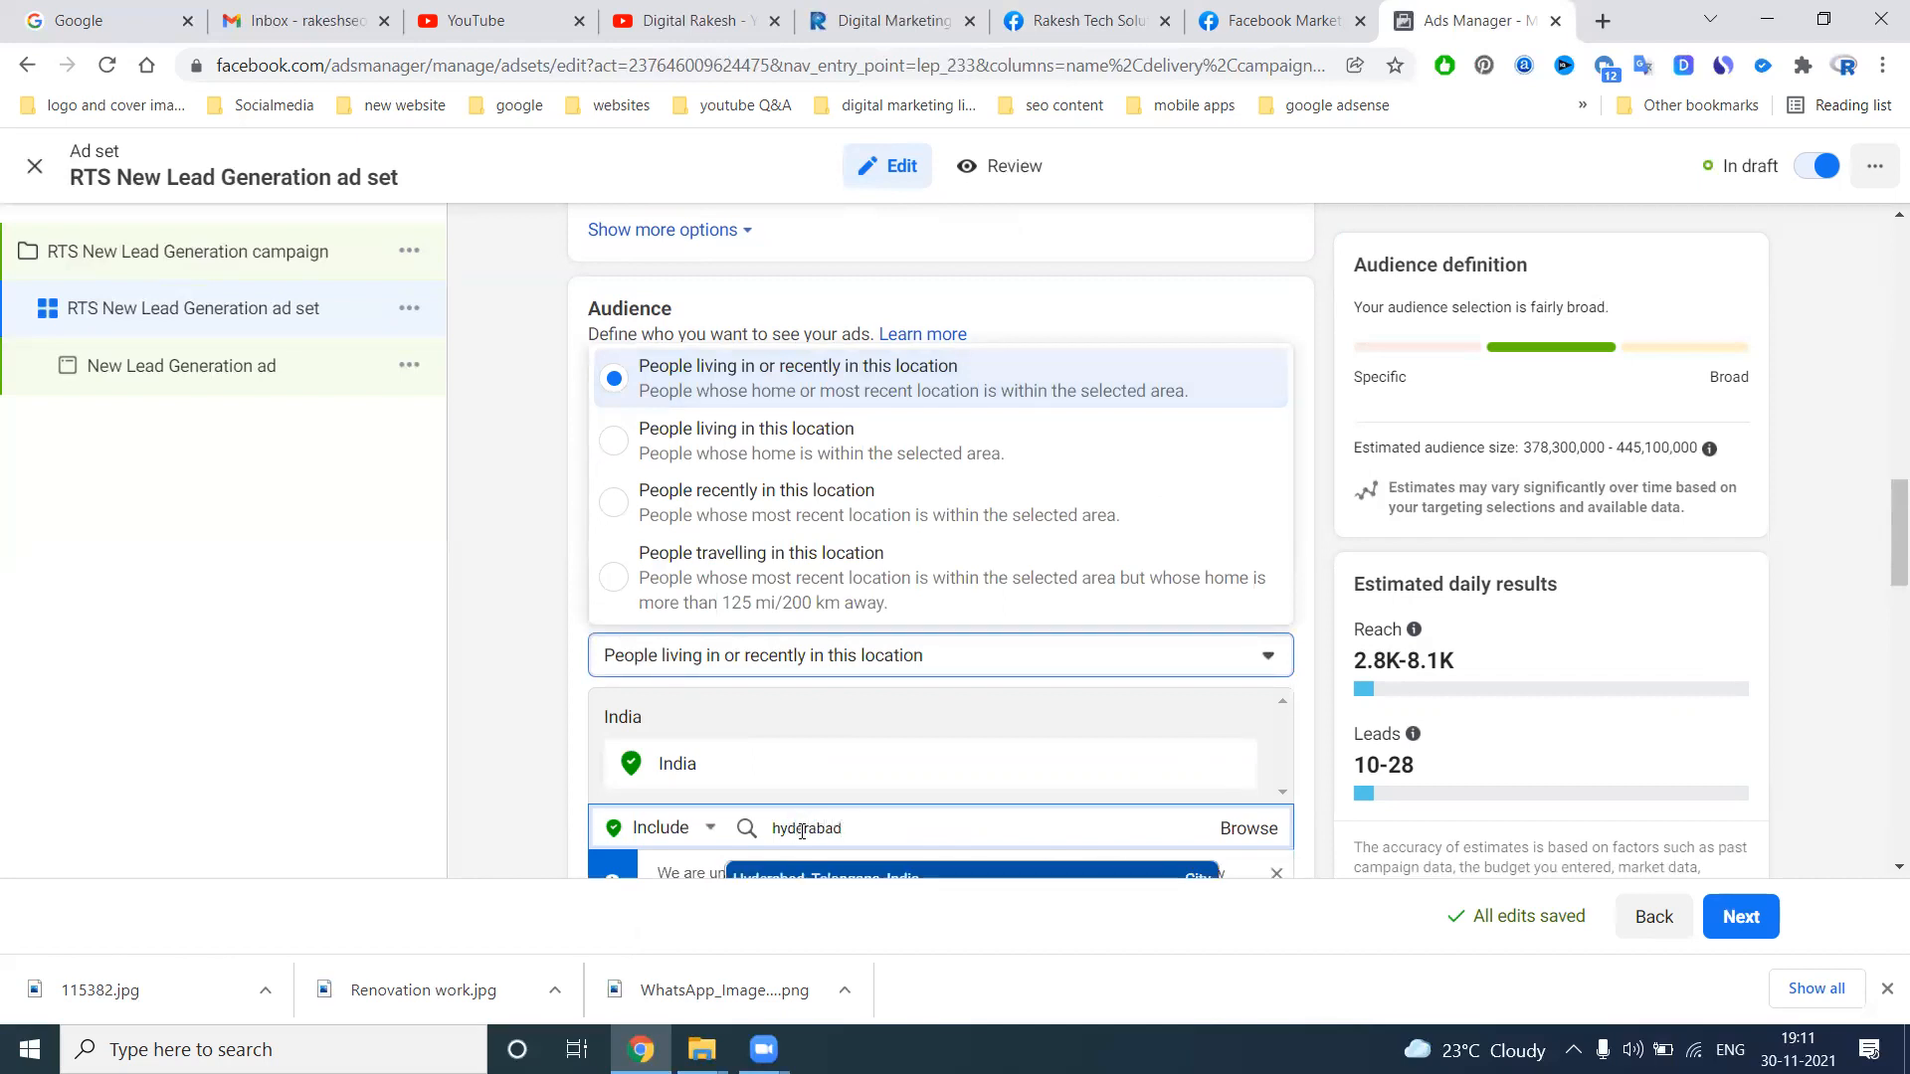
click(825, 754)
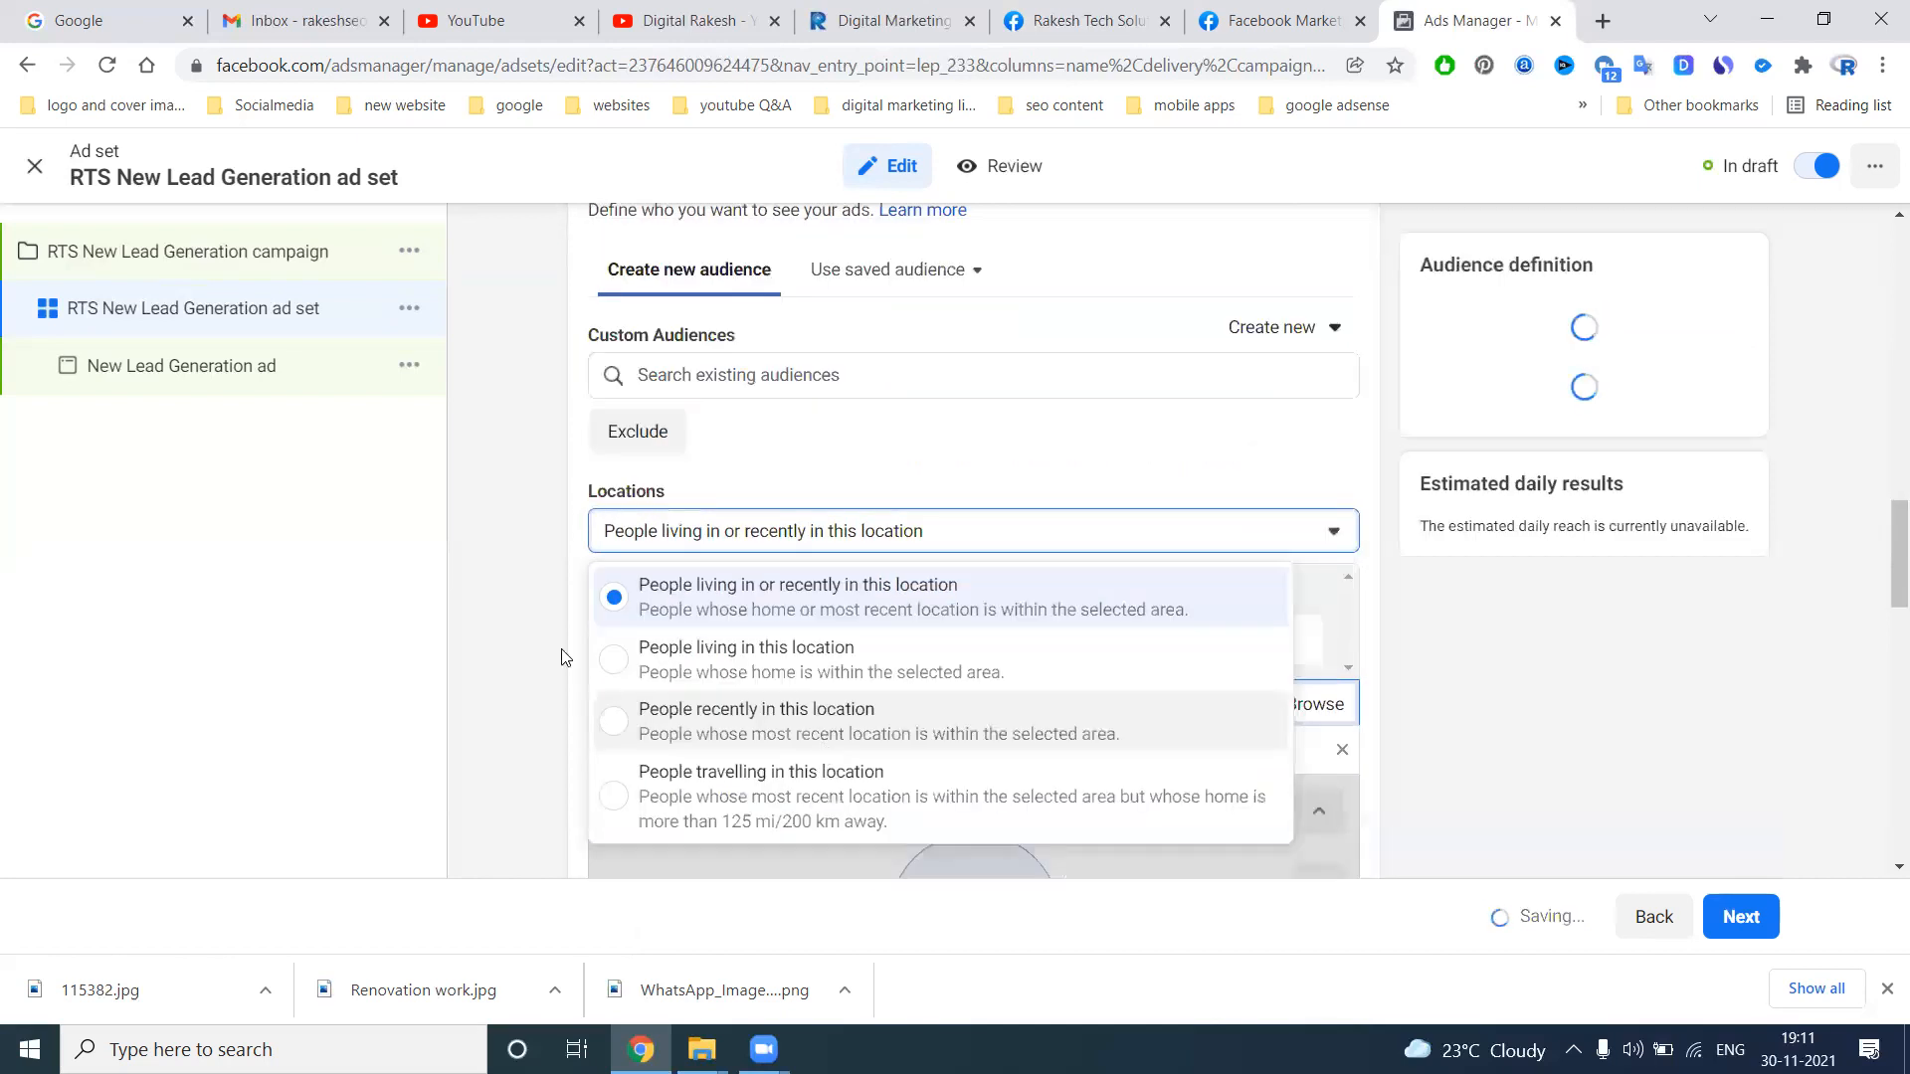
click(526, 555)
Set the audience's maximum age to 45
scroll(525, 555, down, 3)
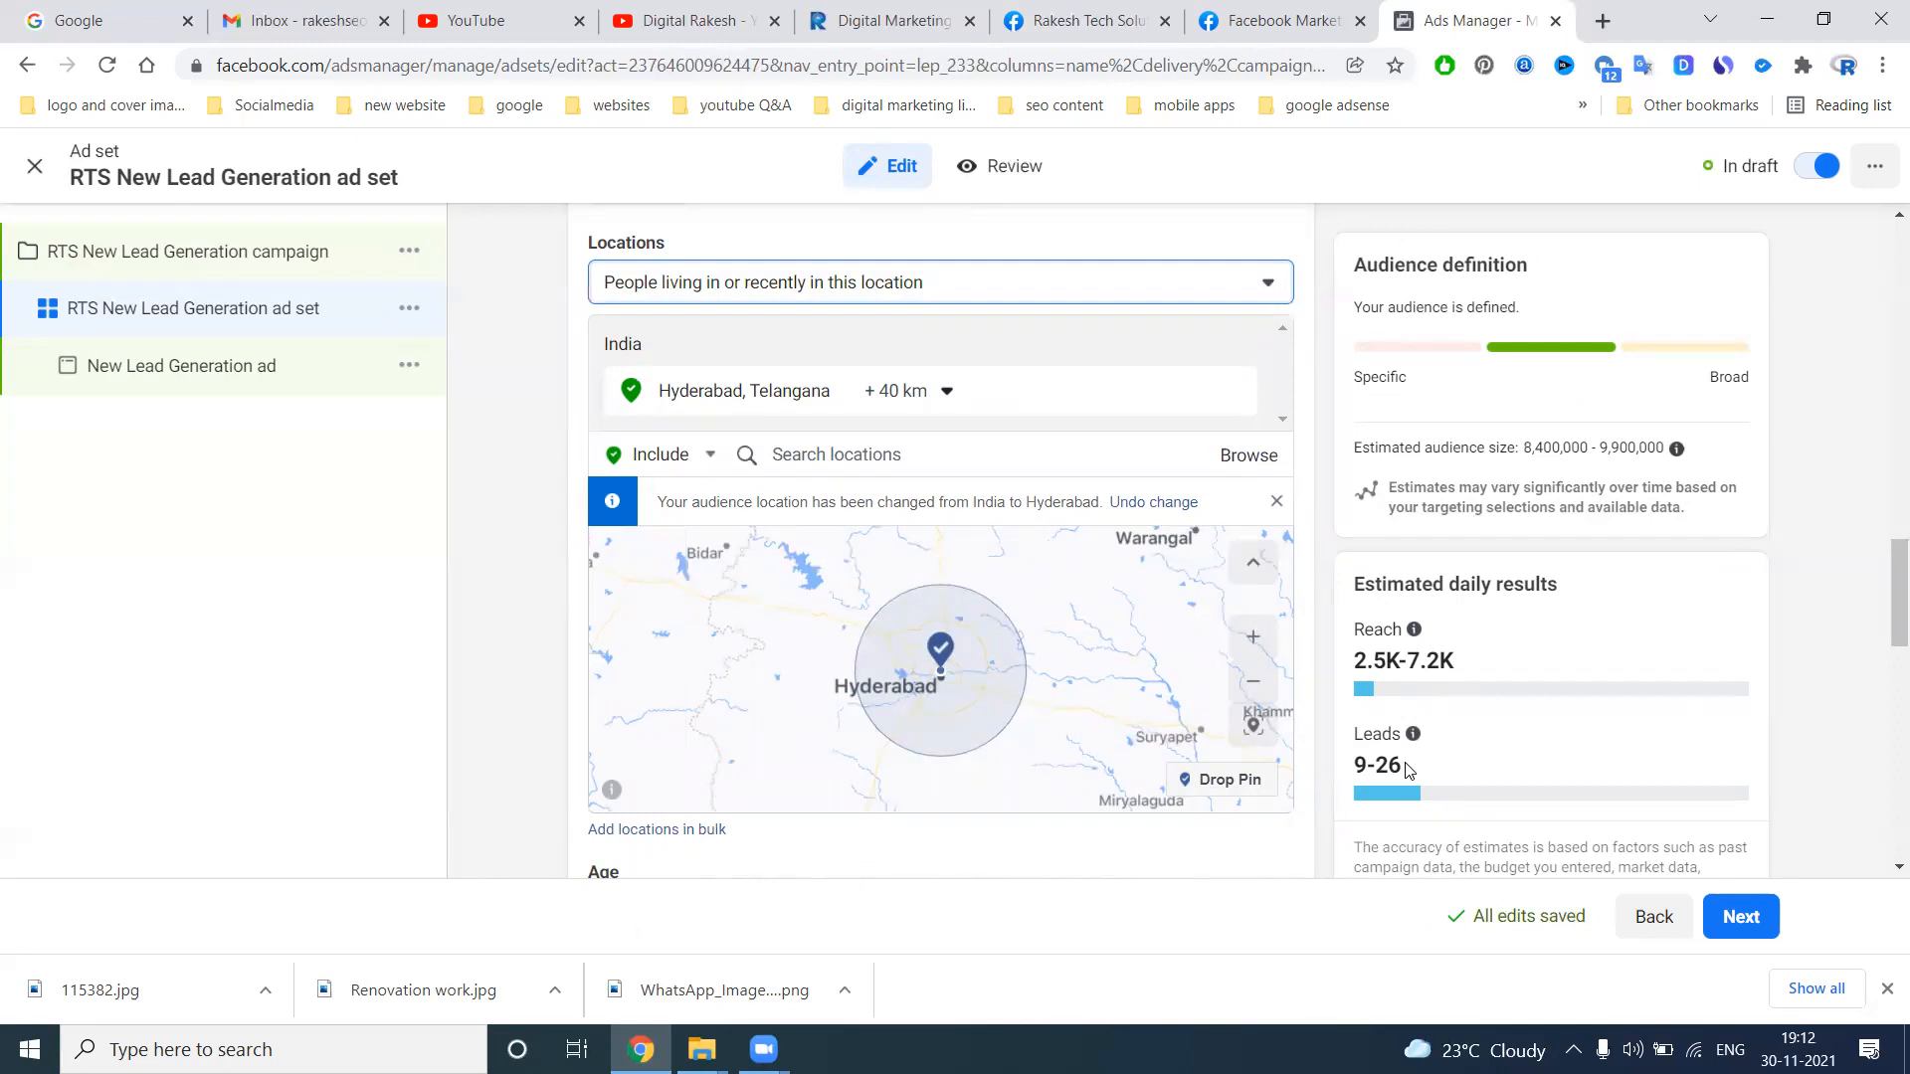
scroll(1464, 618, up, 8)
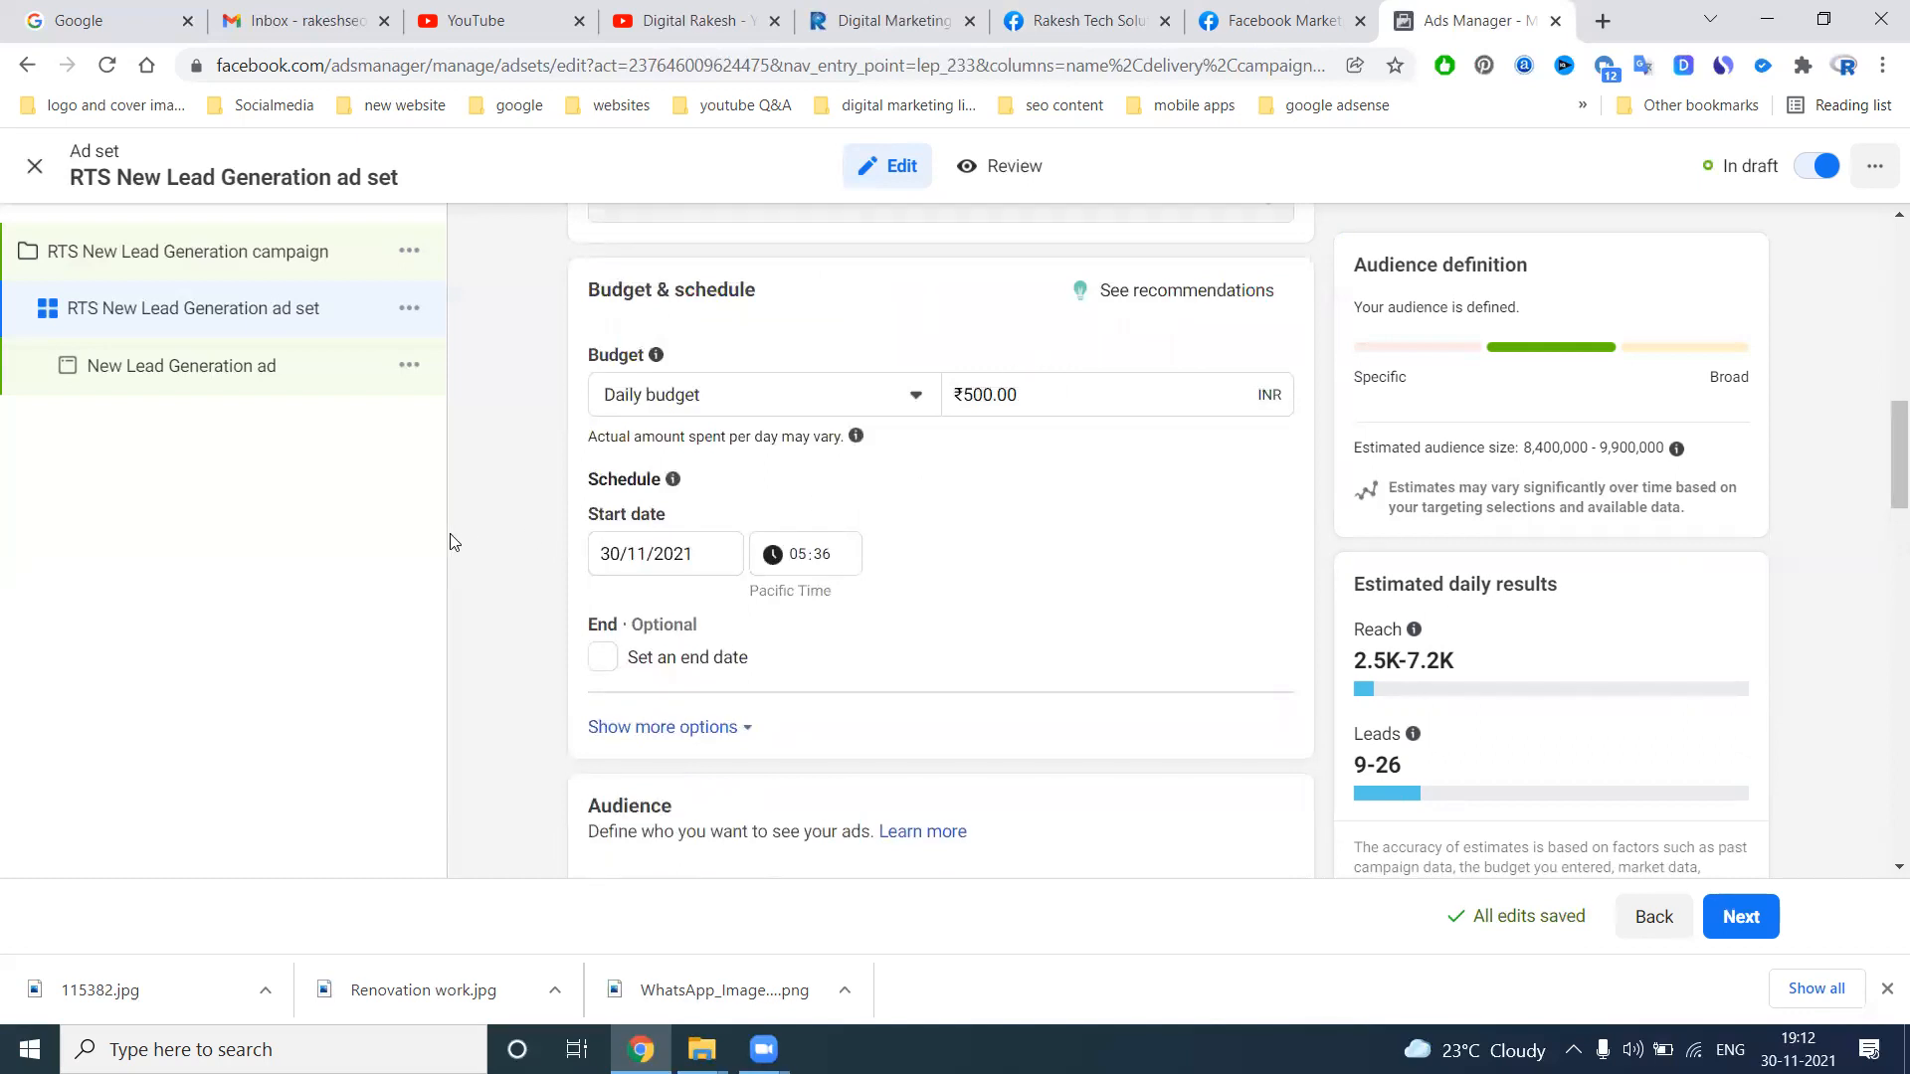
scroll(530, 529, down, 6)
scroll(527, 528, down, 5)
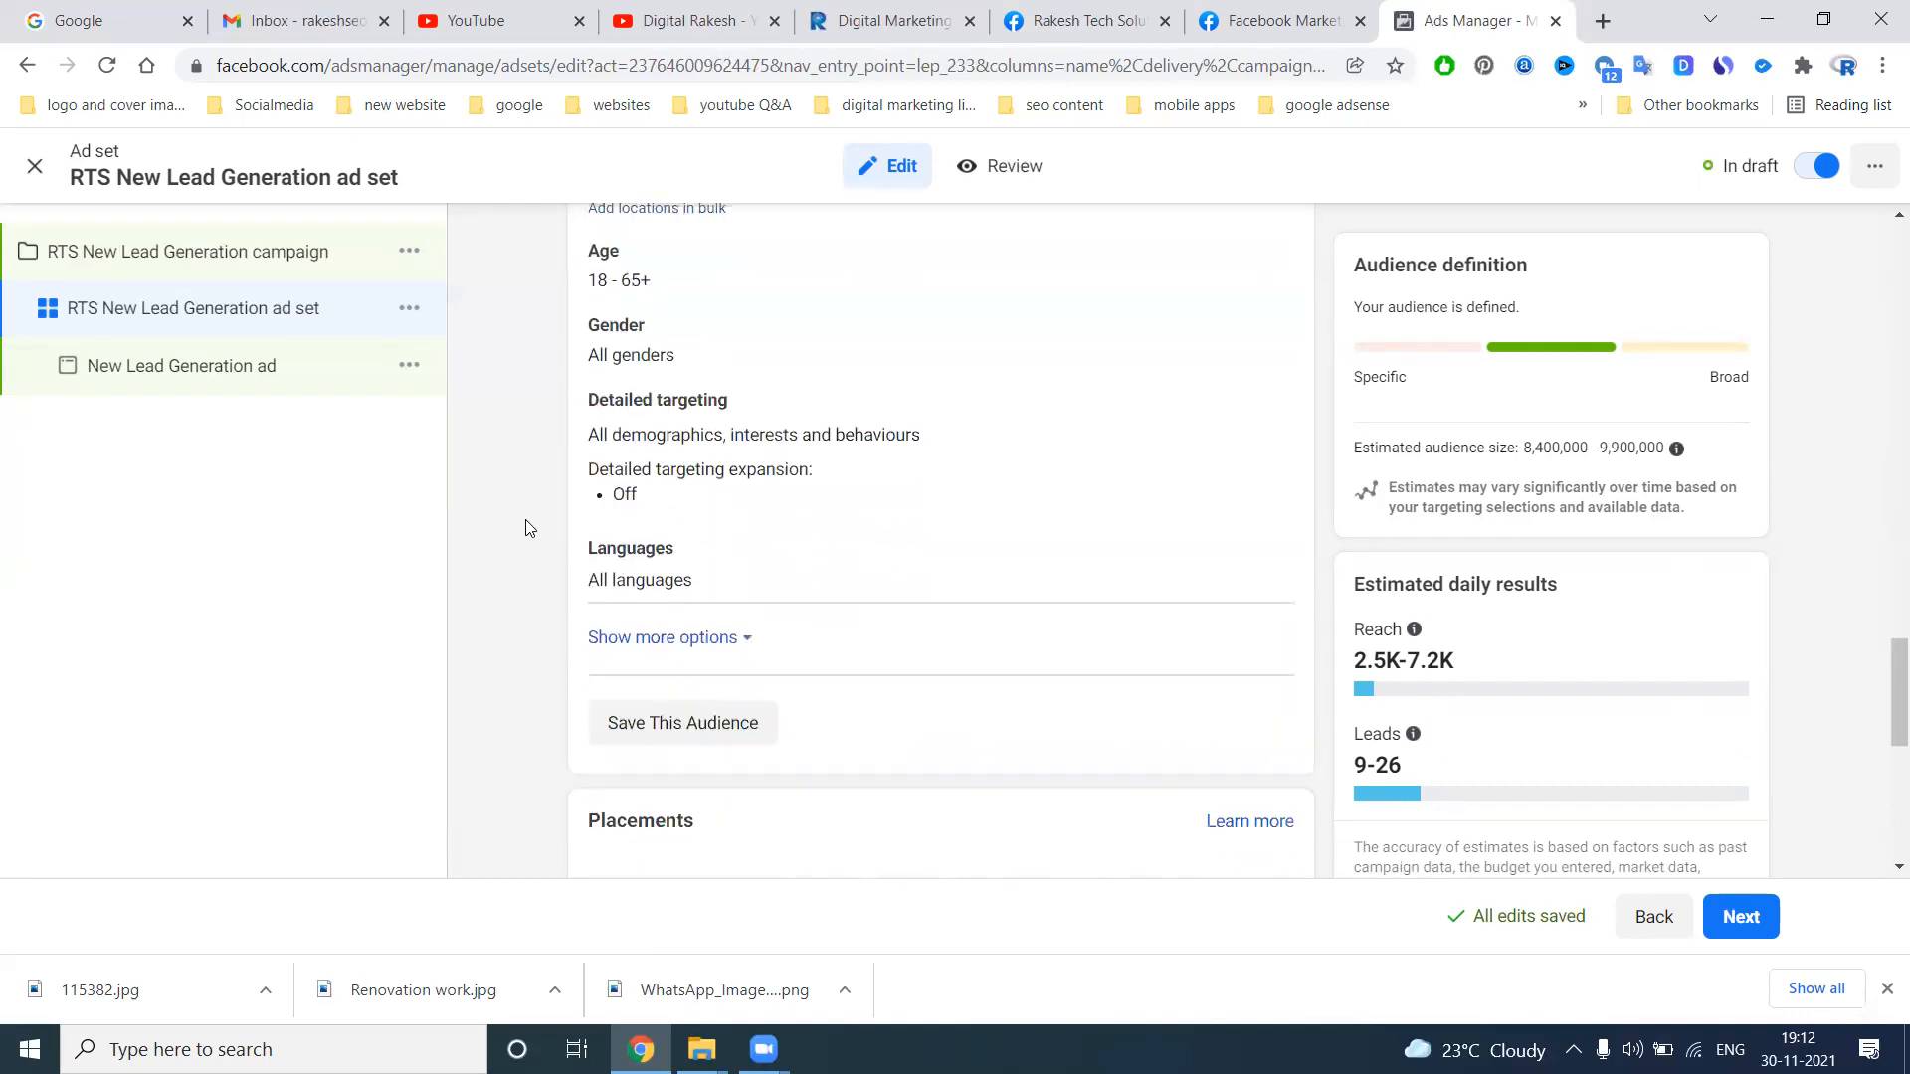
click(1263, 253)
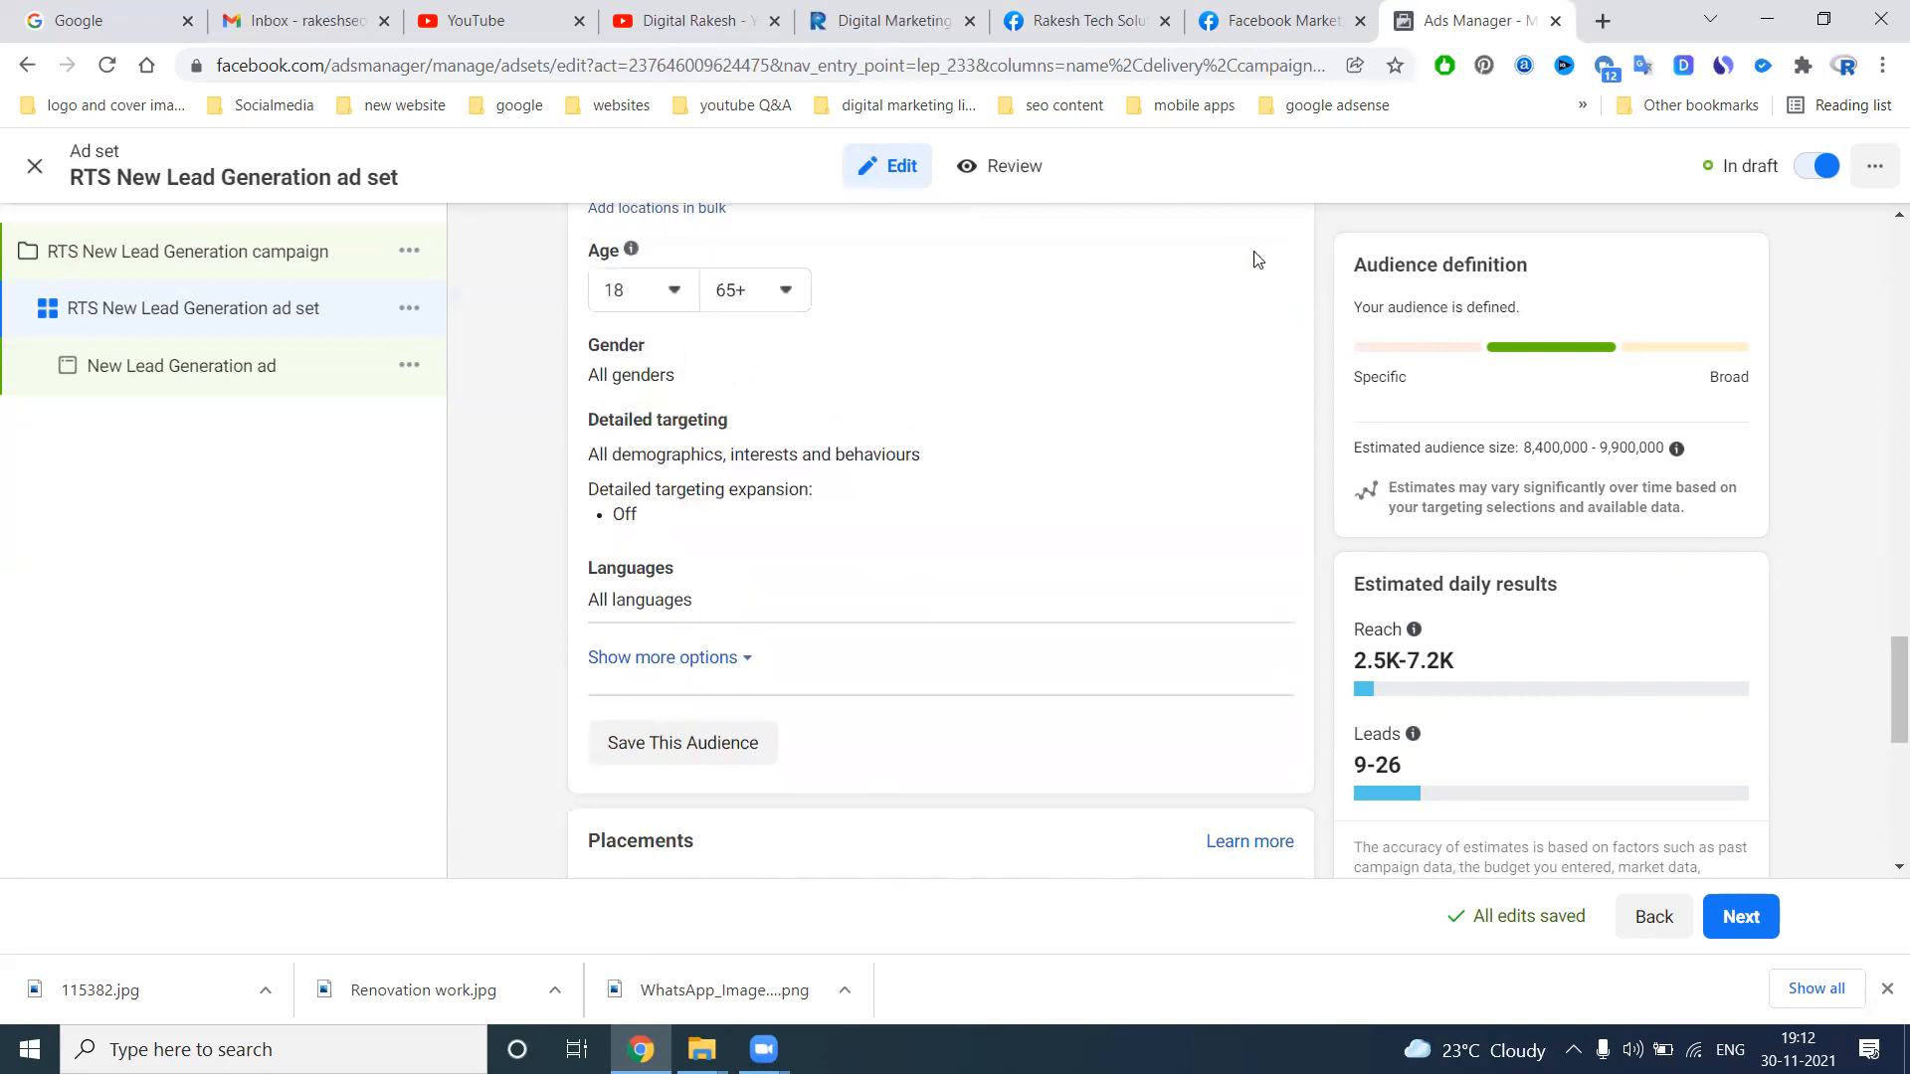
click(780, 289)
scroll(799, 463, up, 5)
scroll(785, 447, up, 3)
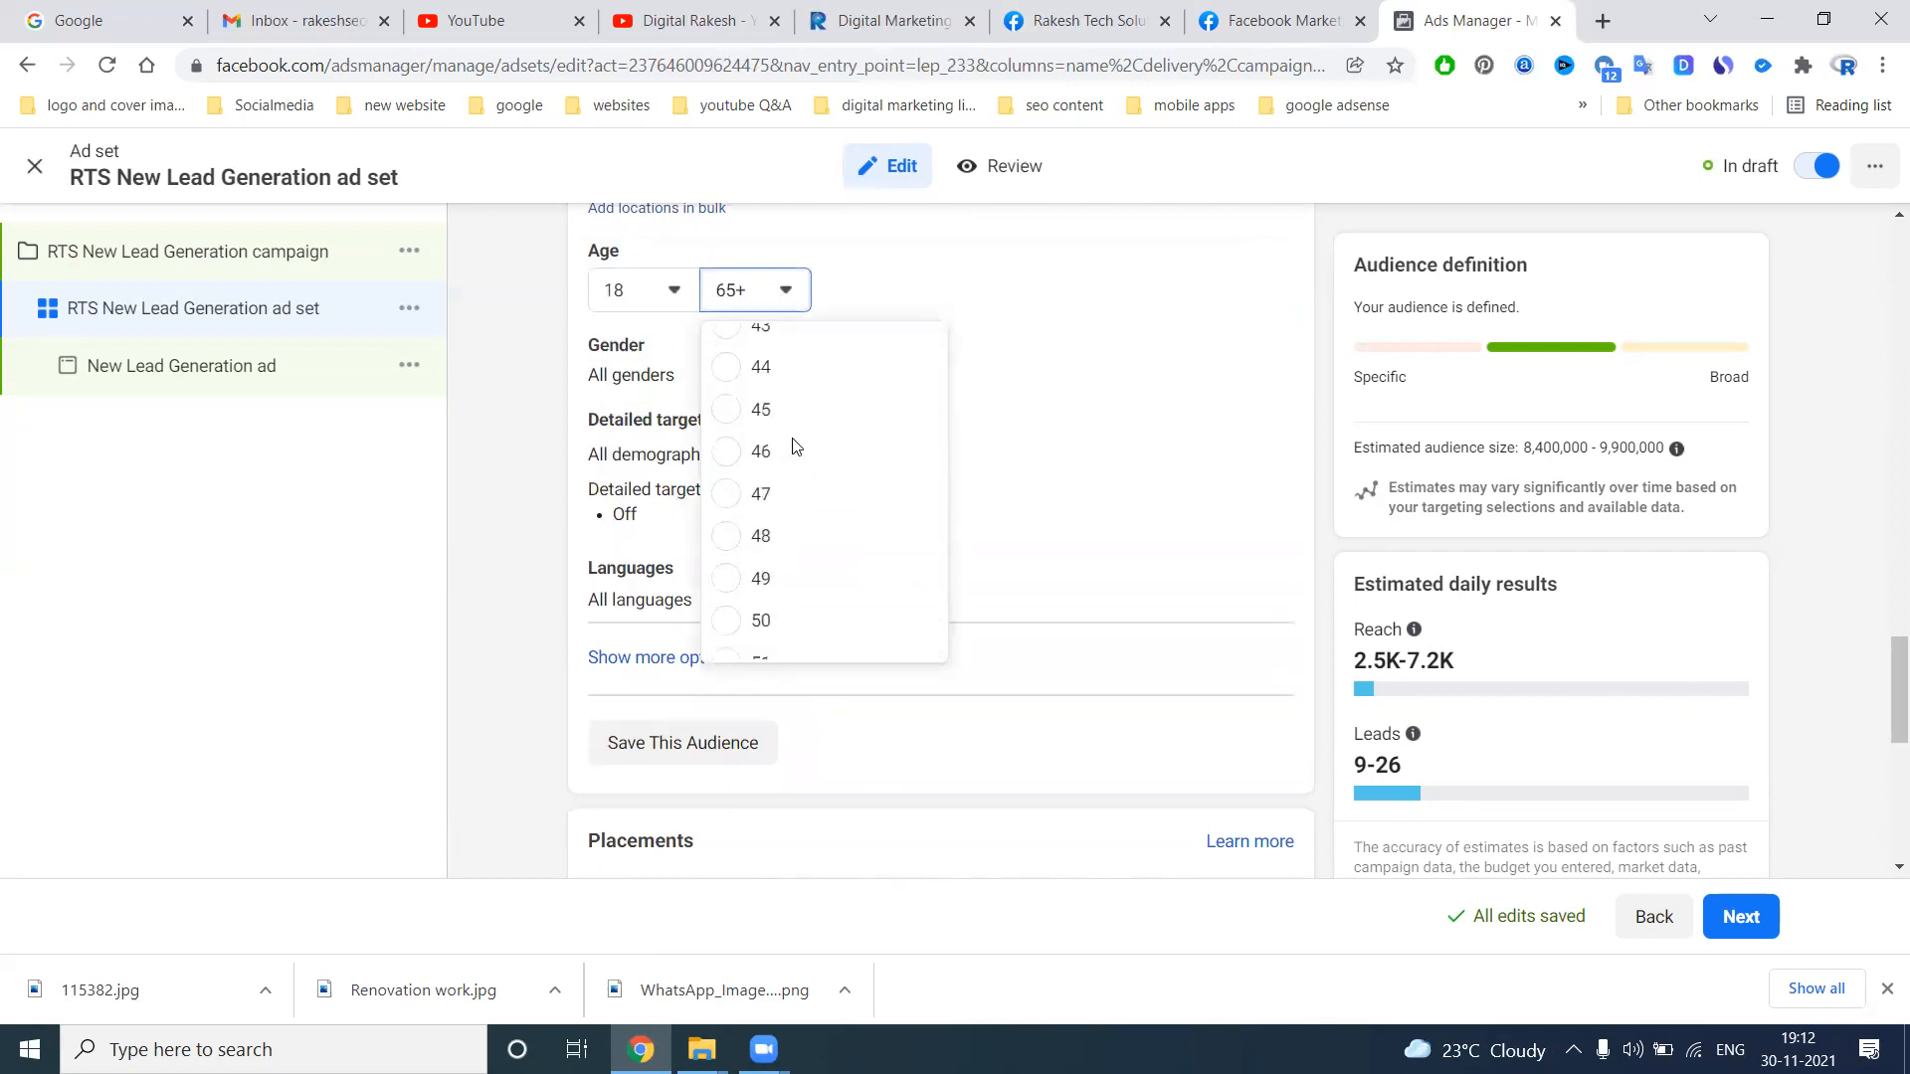
click(779, 541)
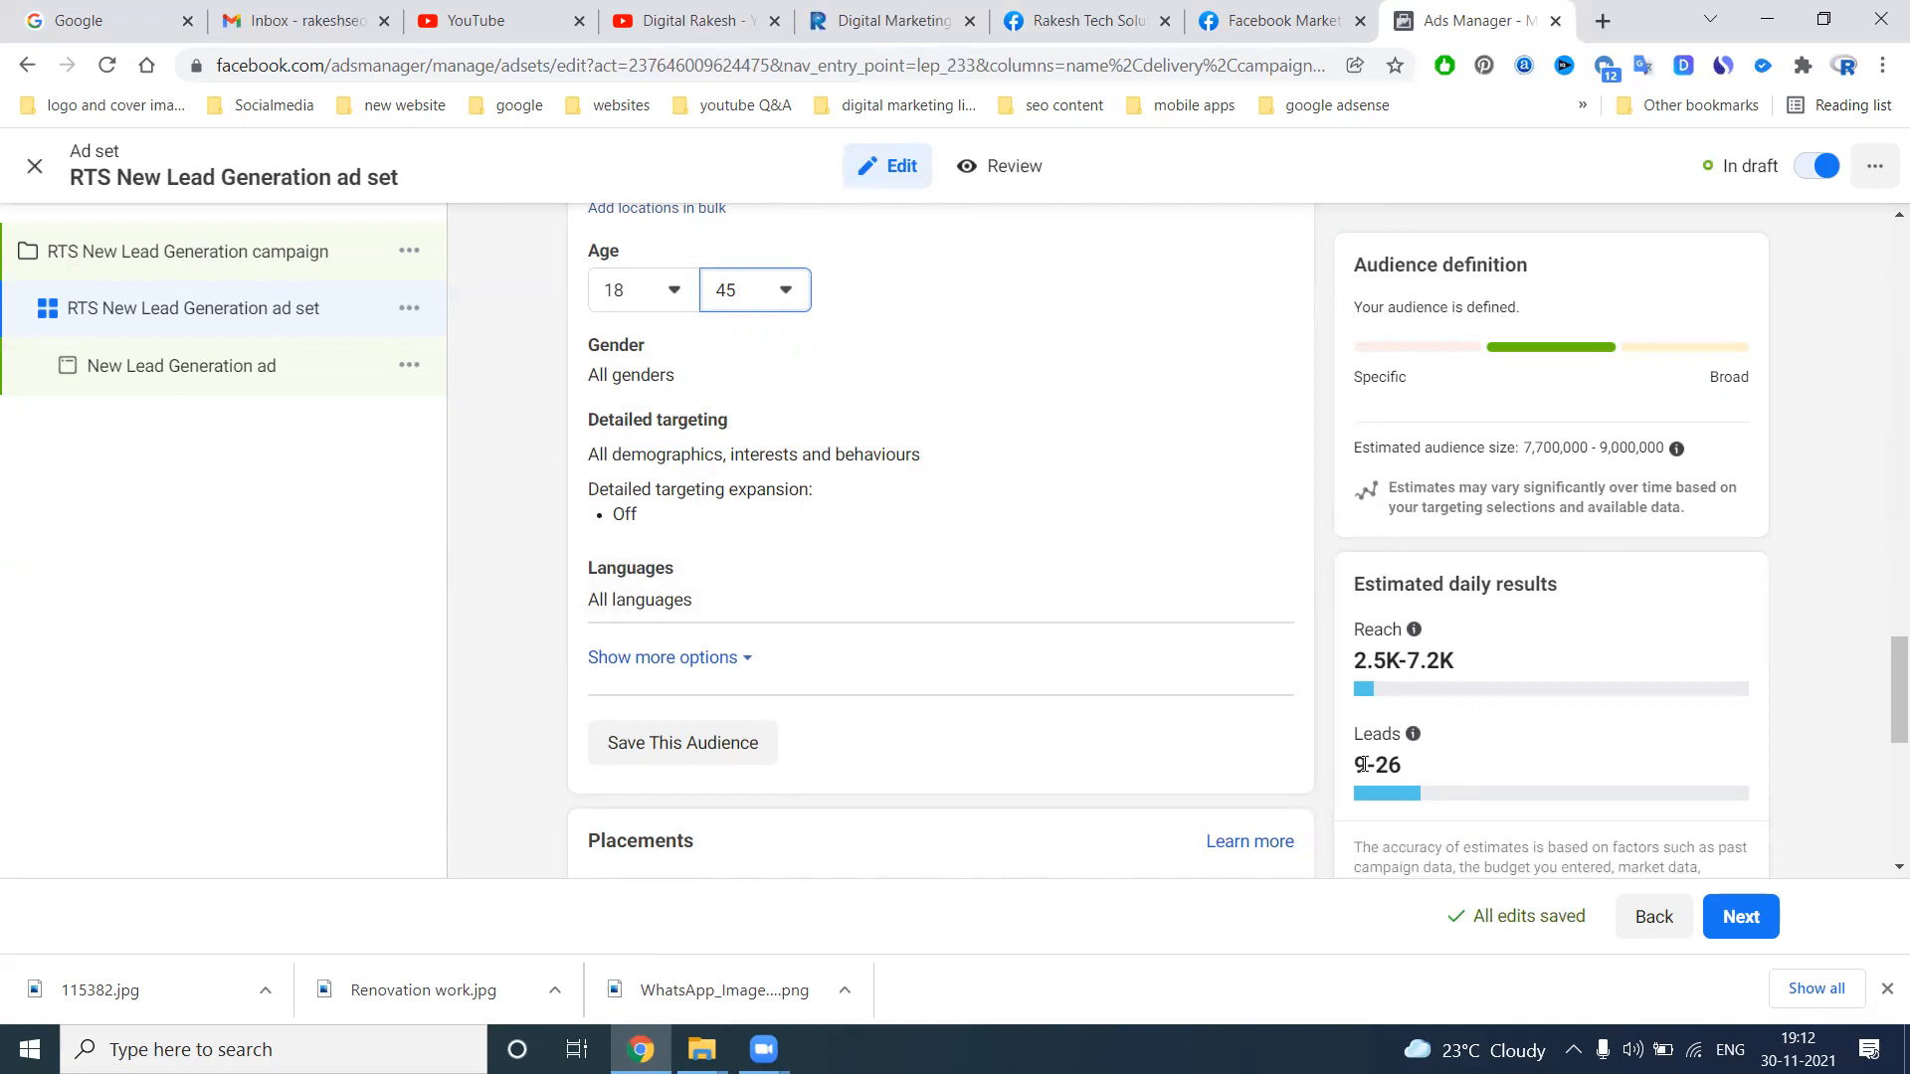
Switch to Manual placements to view the platform options, and return to Automatic placements
scroll(636, 477, down, 2)
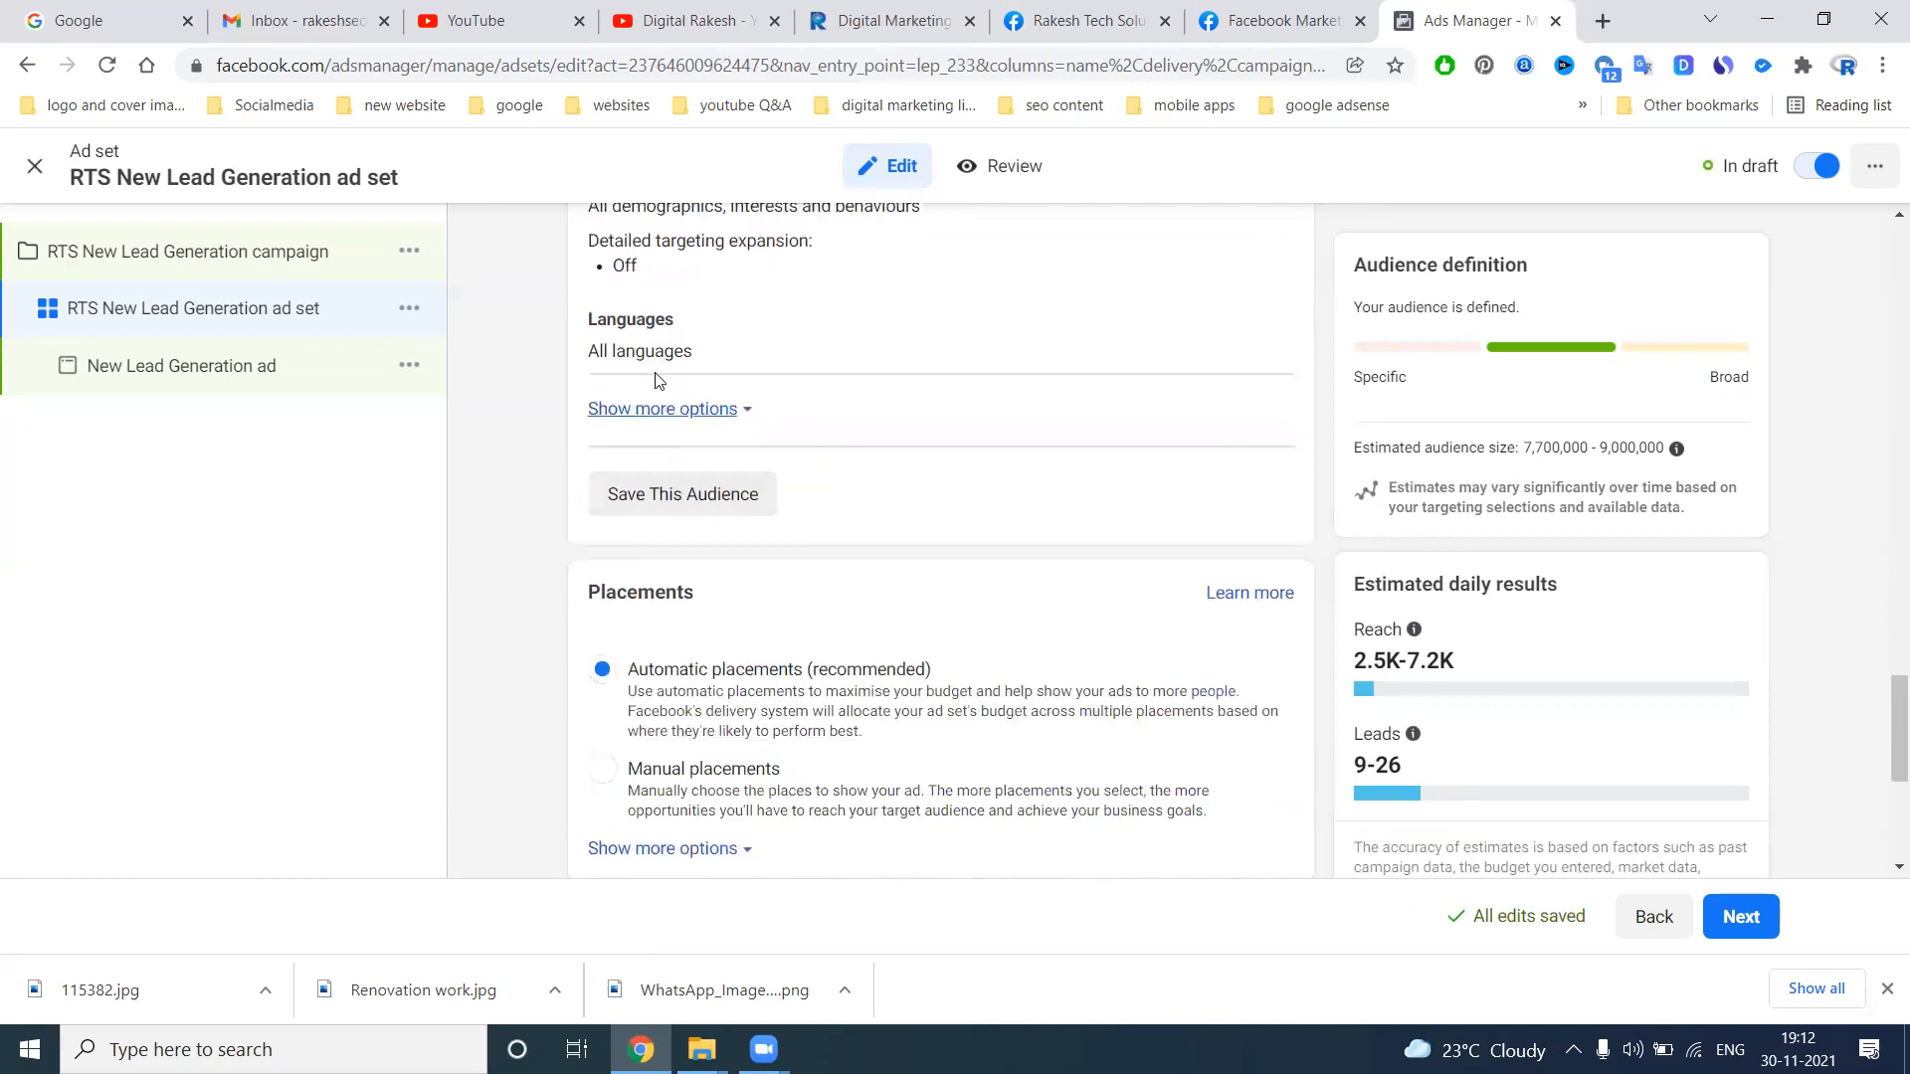
scroll(690, 494, down, 3)
click(602, 396)
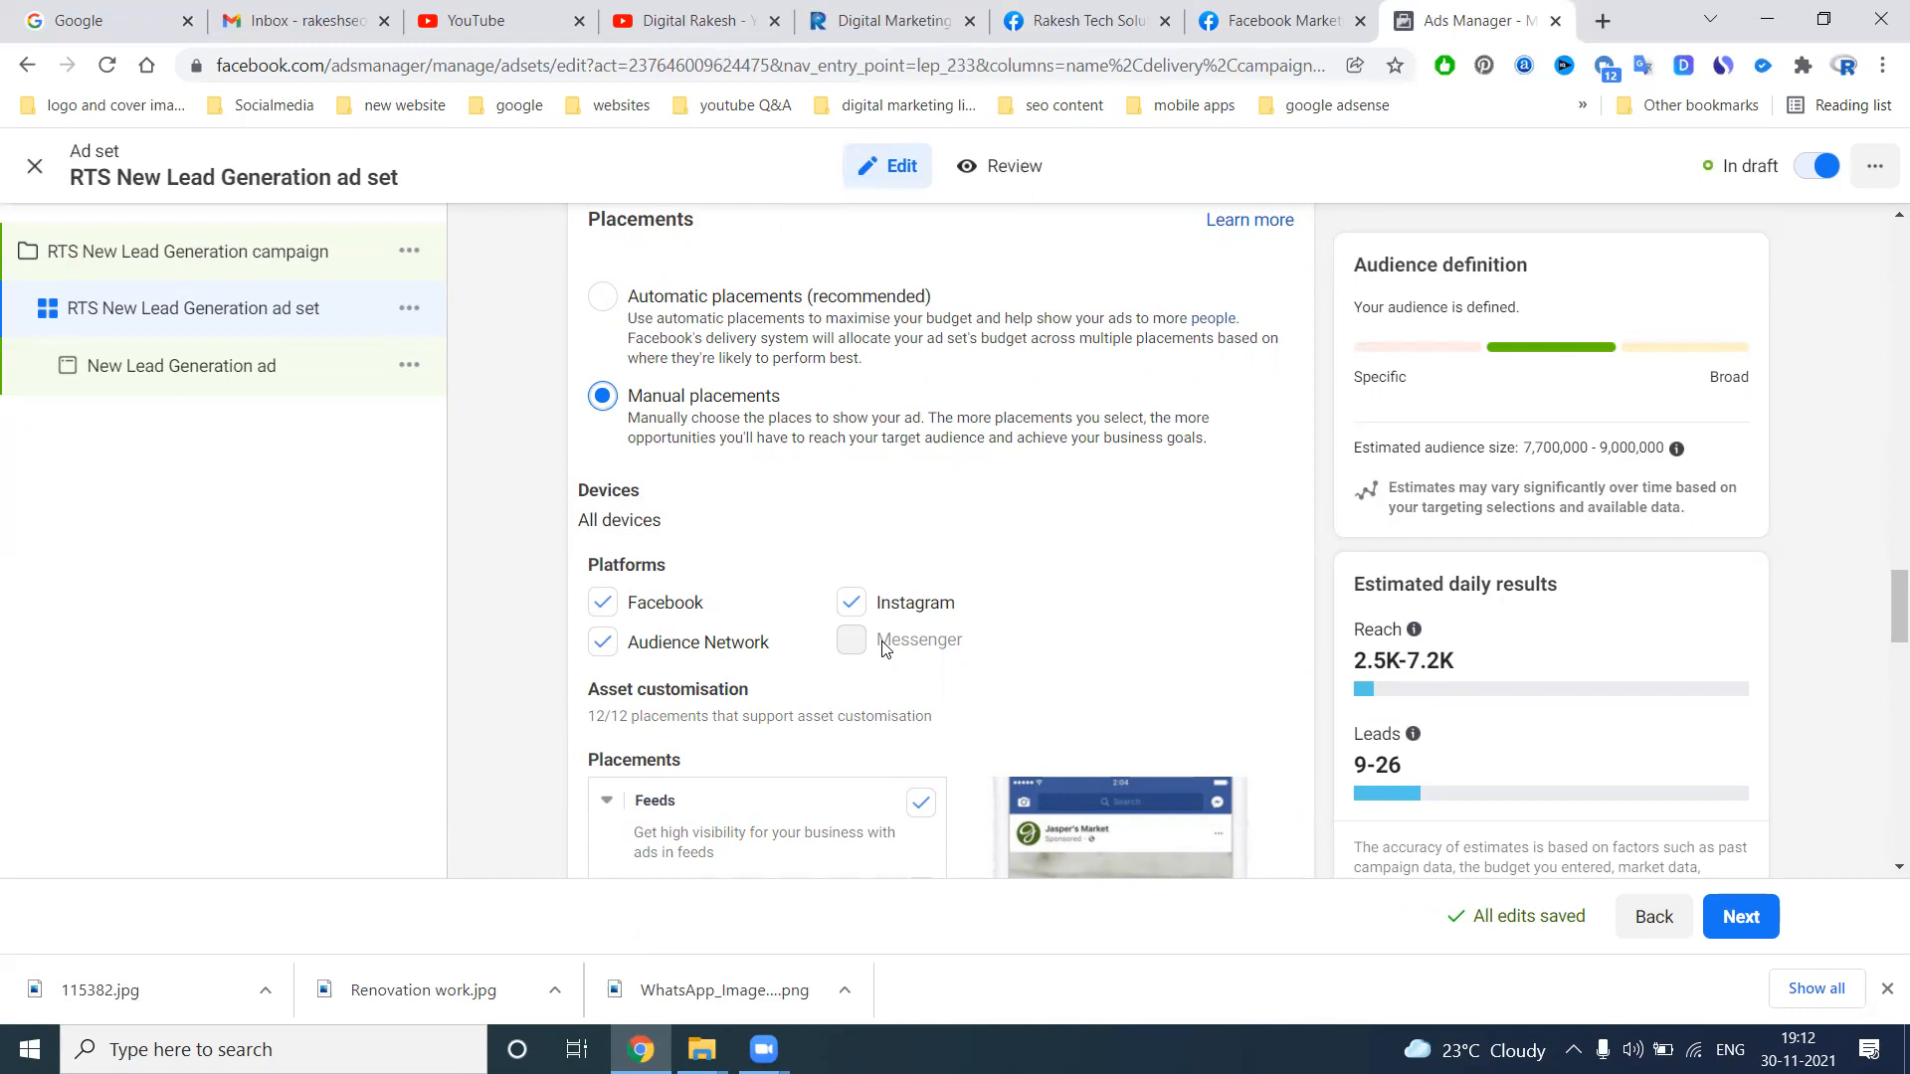
click(604, 298)
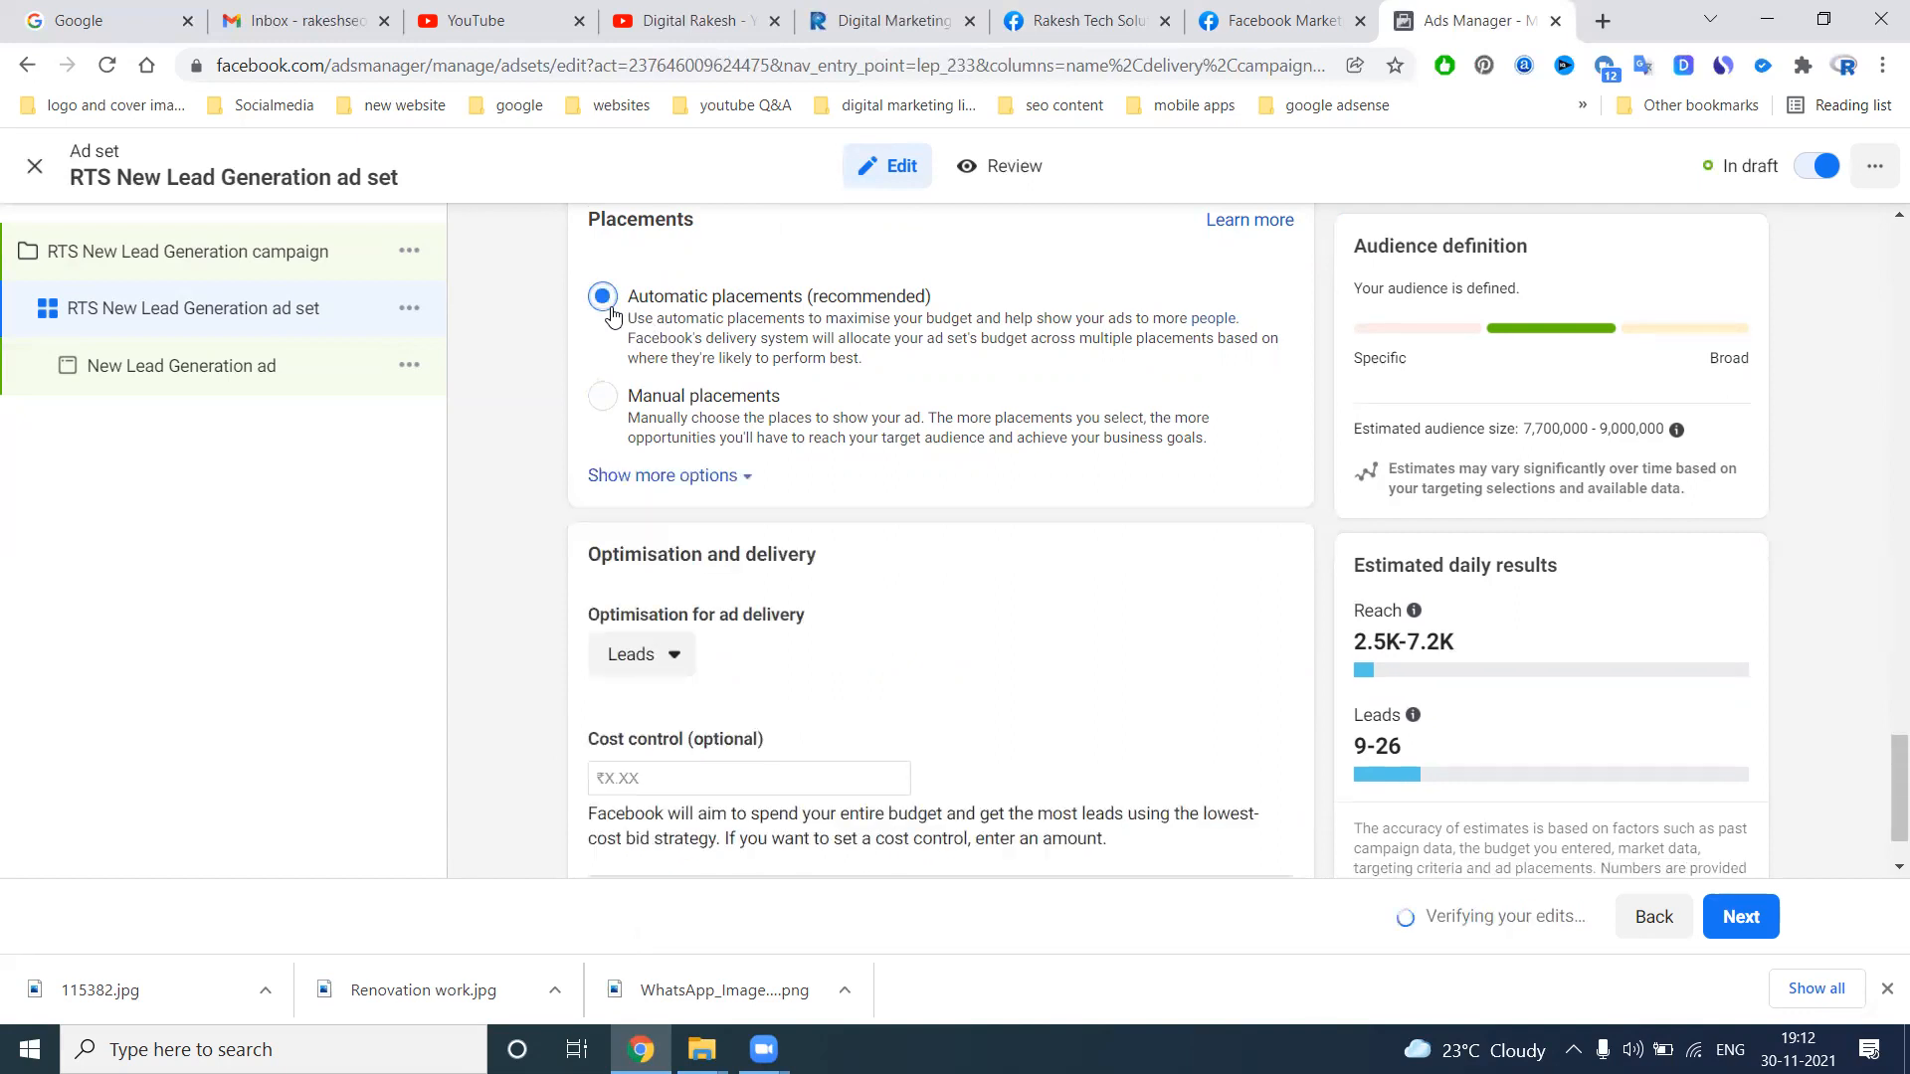
Expand the additional options for the ad set's optimisation and delivery
scroll(926, 517, down, 1)
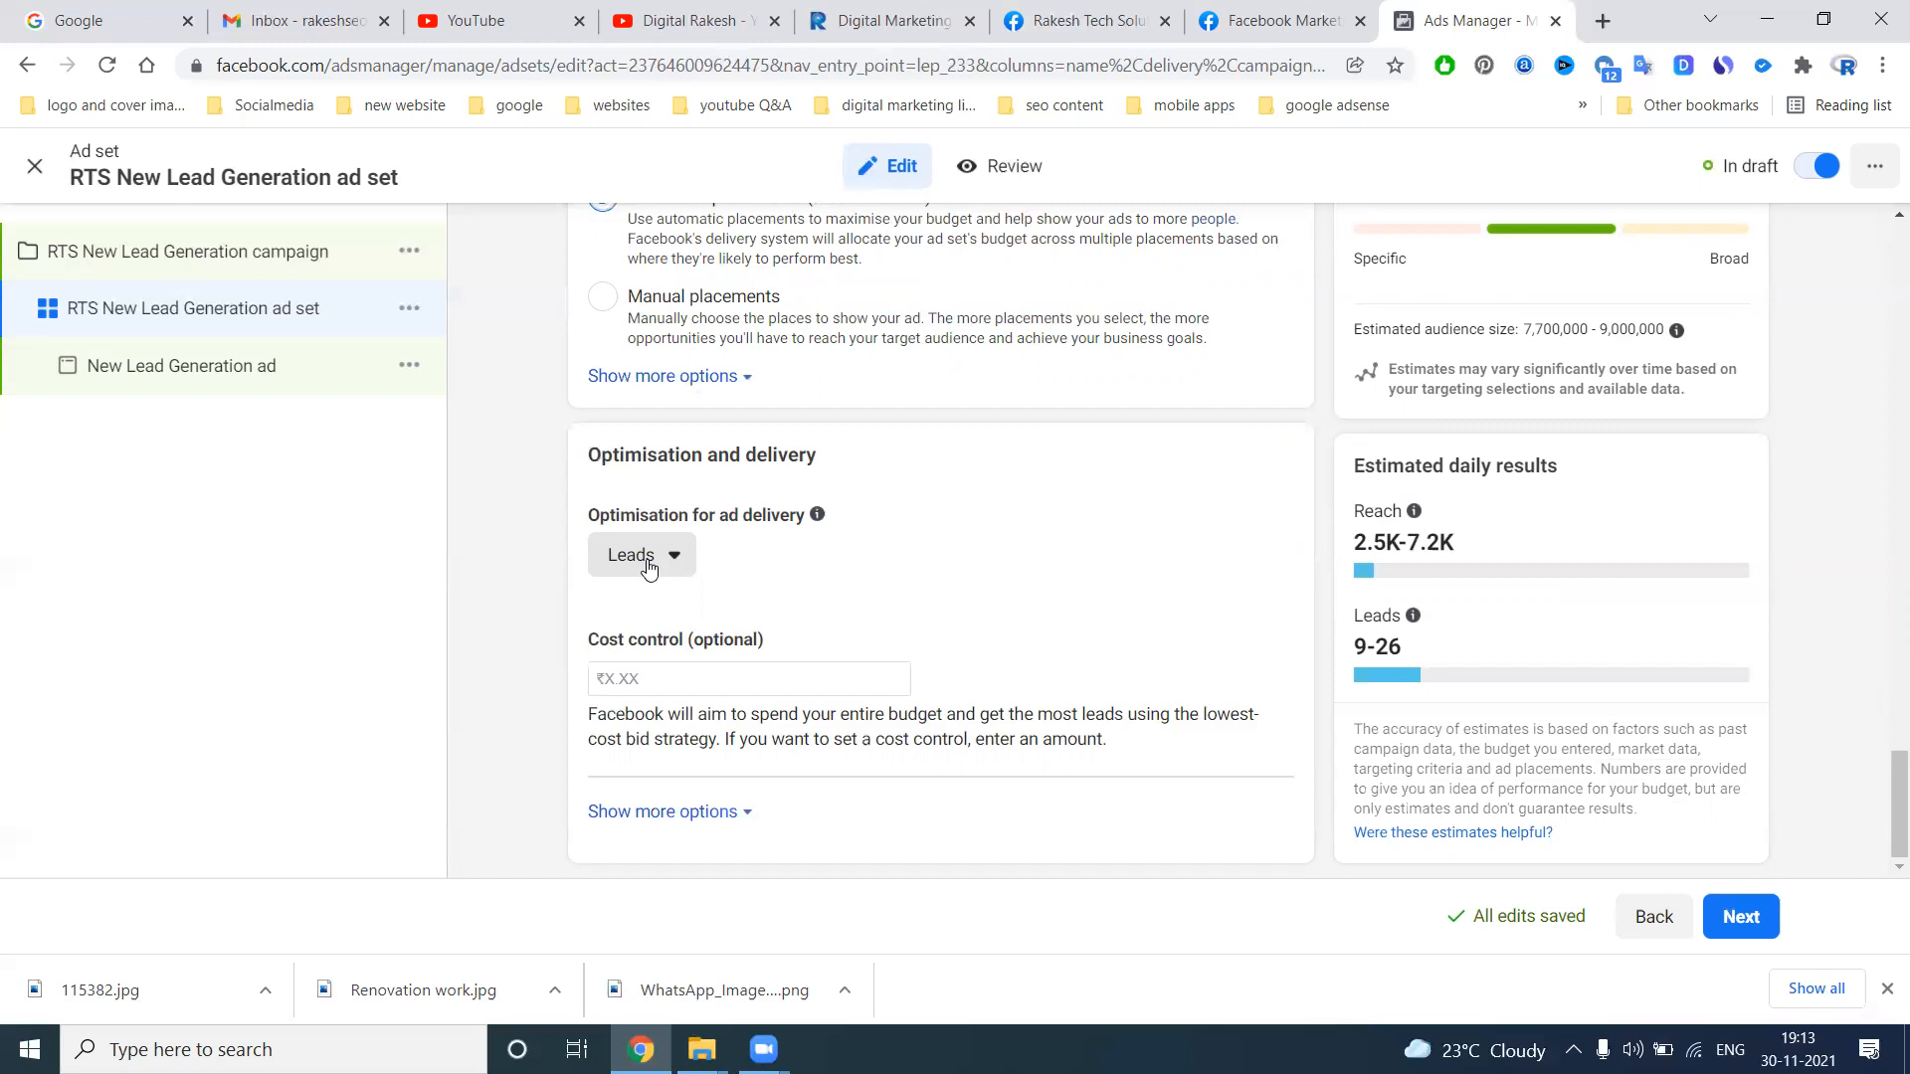
click(718, 812)
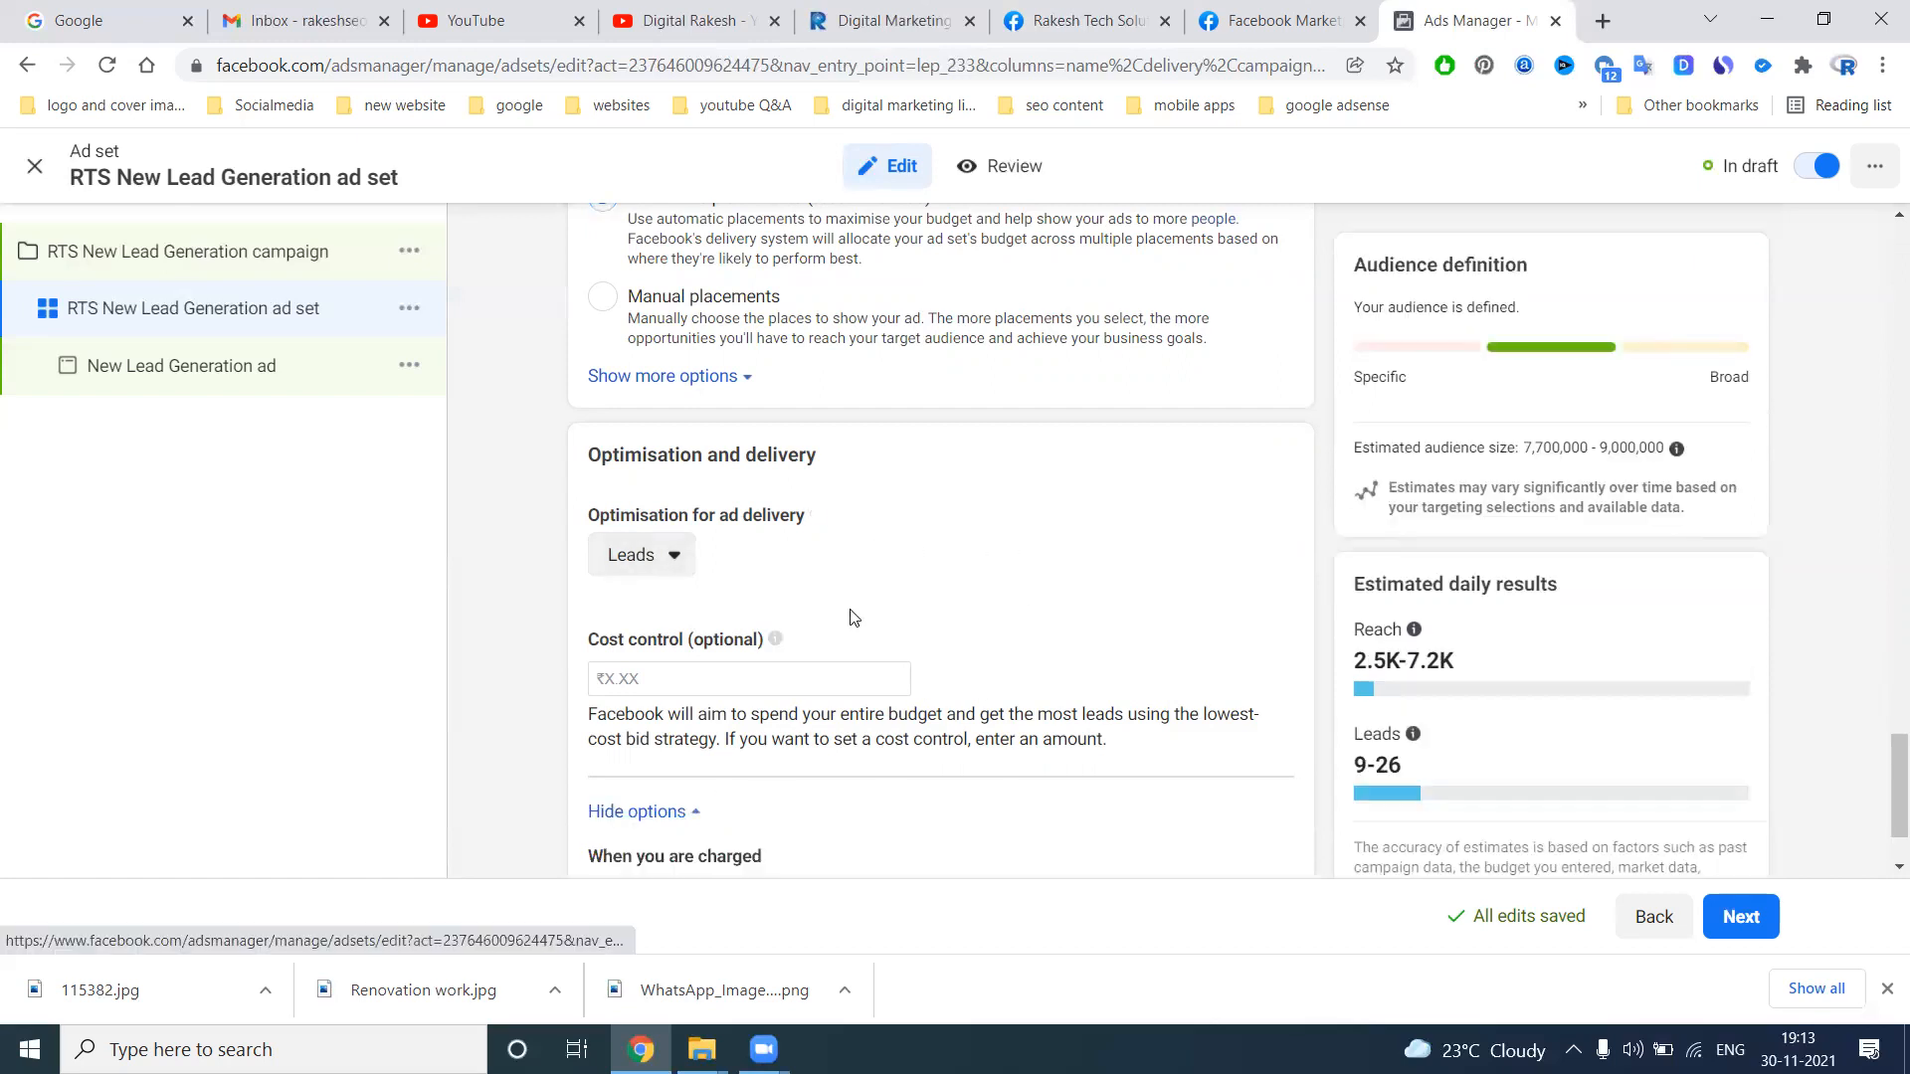
Save the ad set's defined audience and continue to the ad level of the campaign
scroll(853, 617, down, 2)
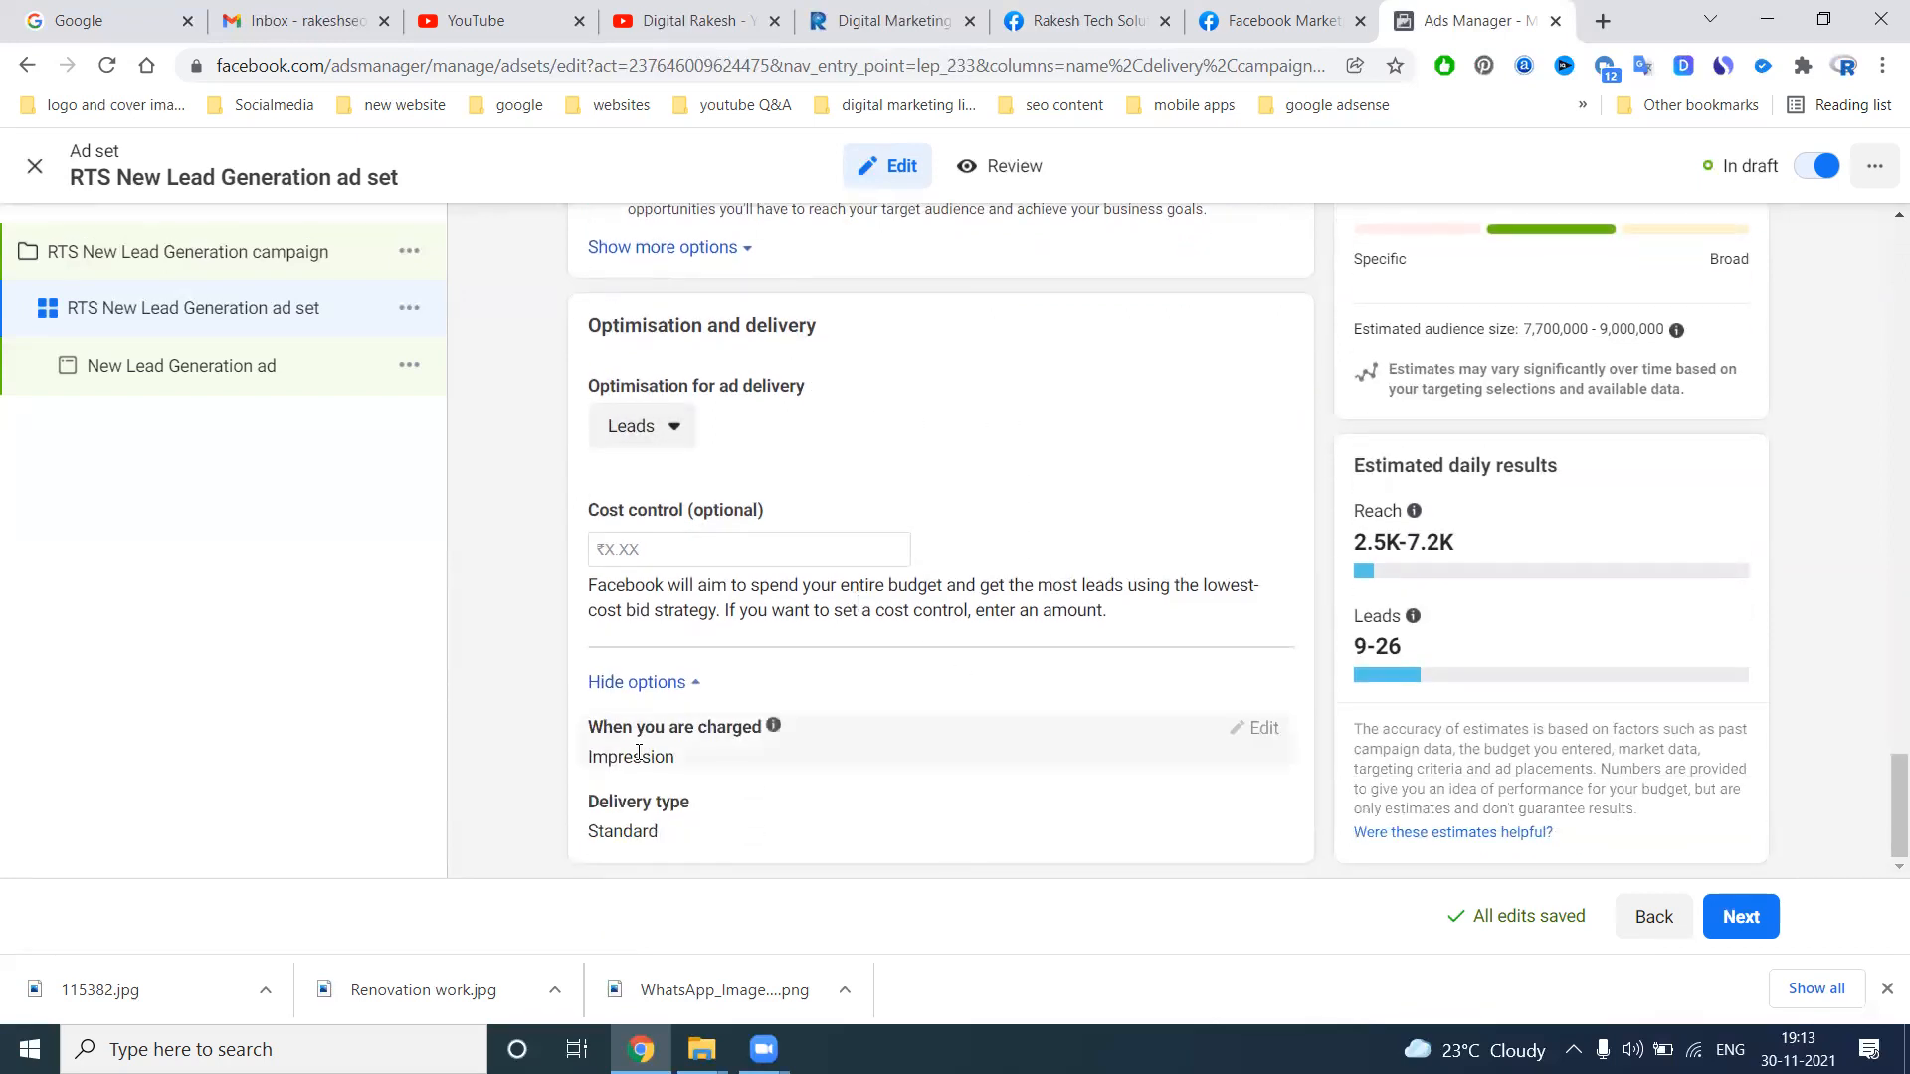
scroll(875, 646, up, 5)
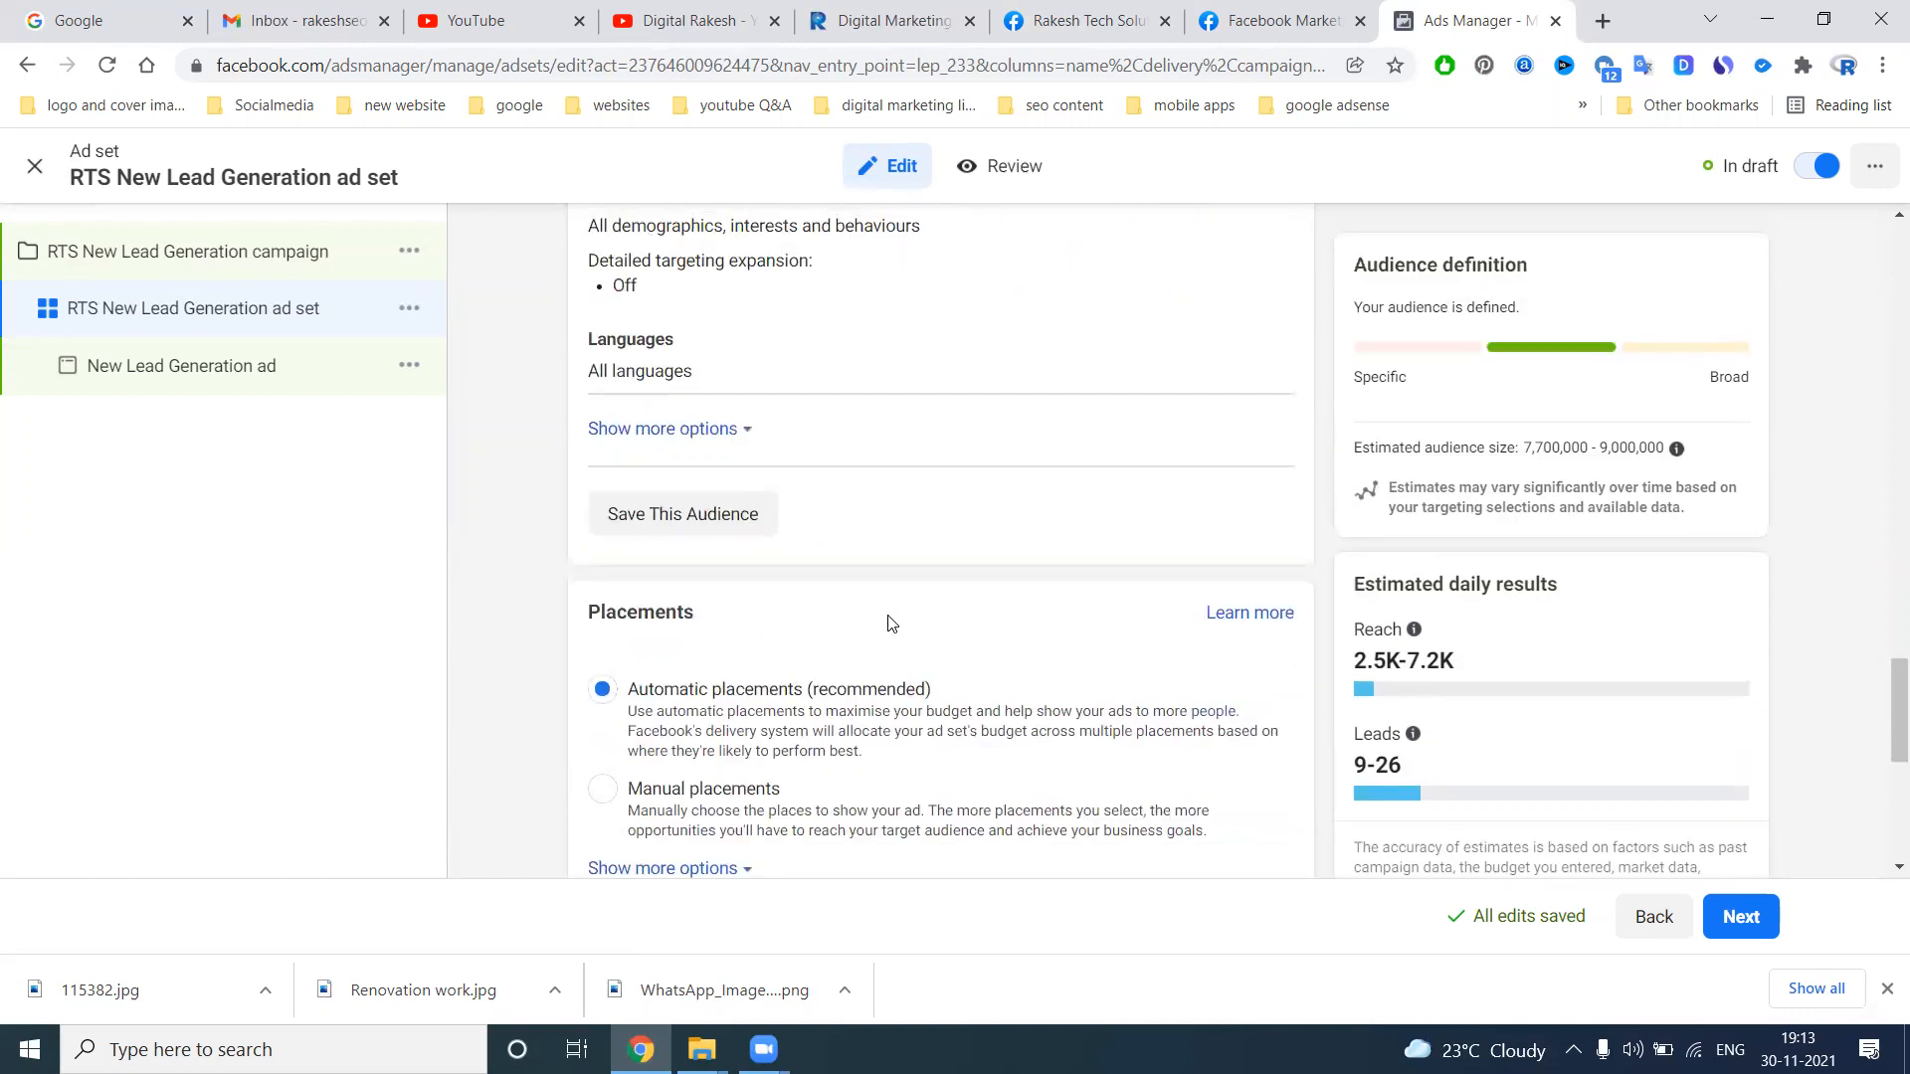
scroll(888, 624, up, 2)
scroll(853, 631, down, 1)
click(707, 645)
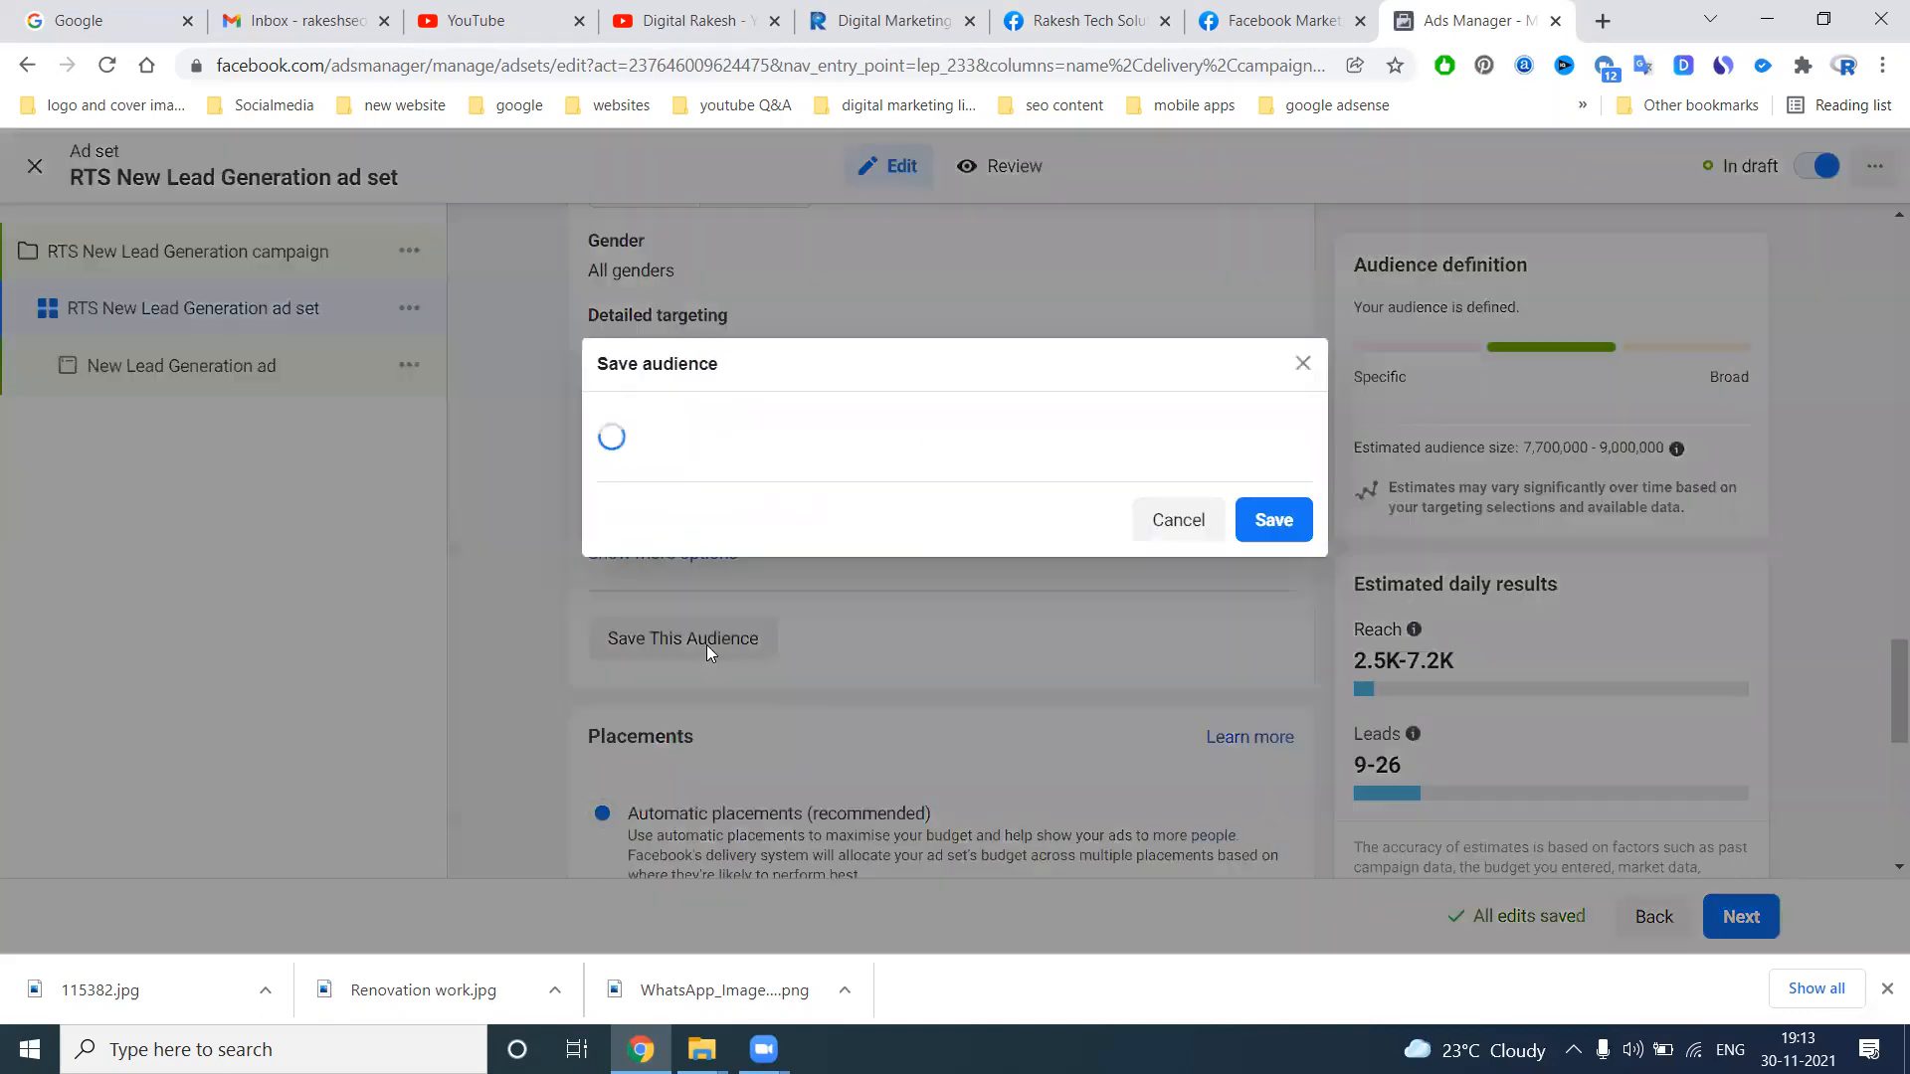
click(1246, 589)
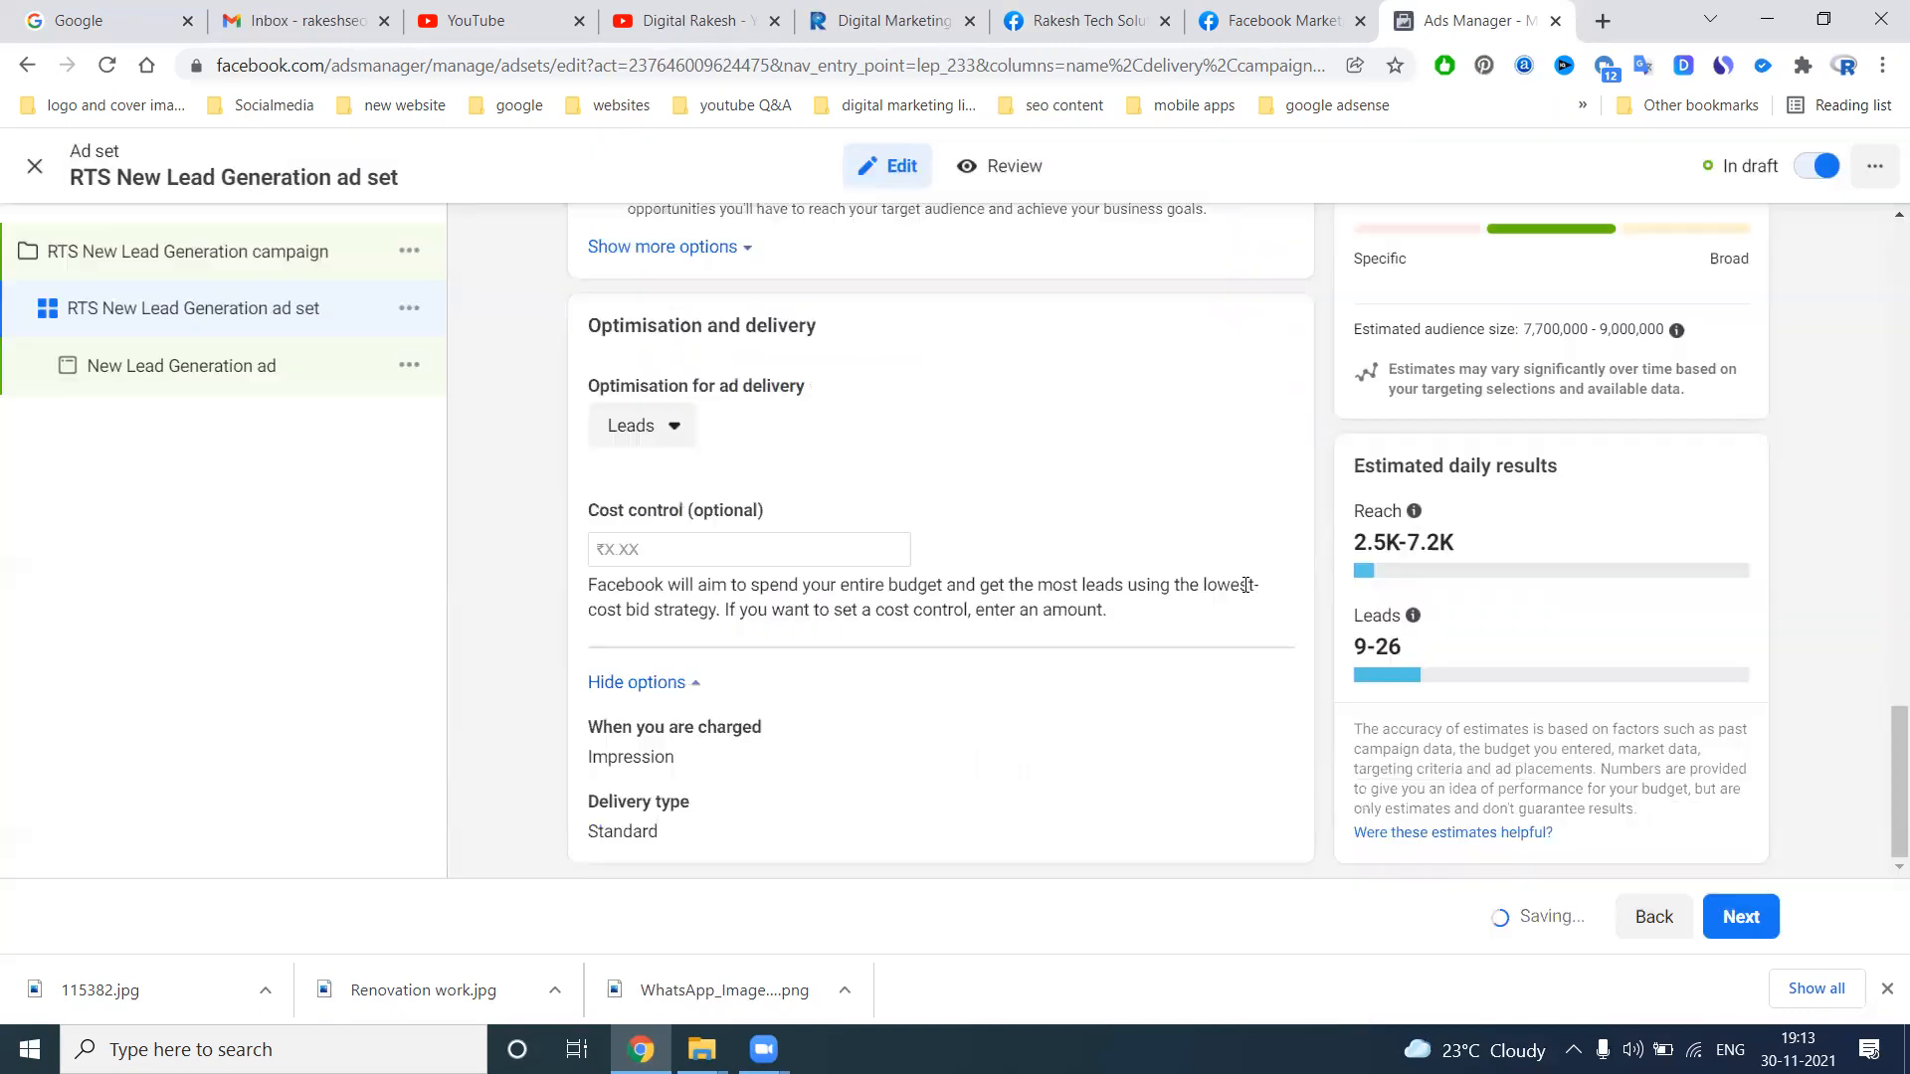
click(1753, 929)
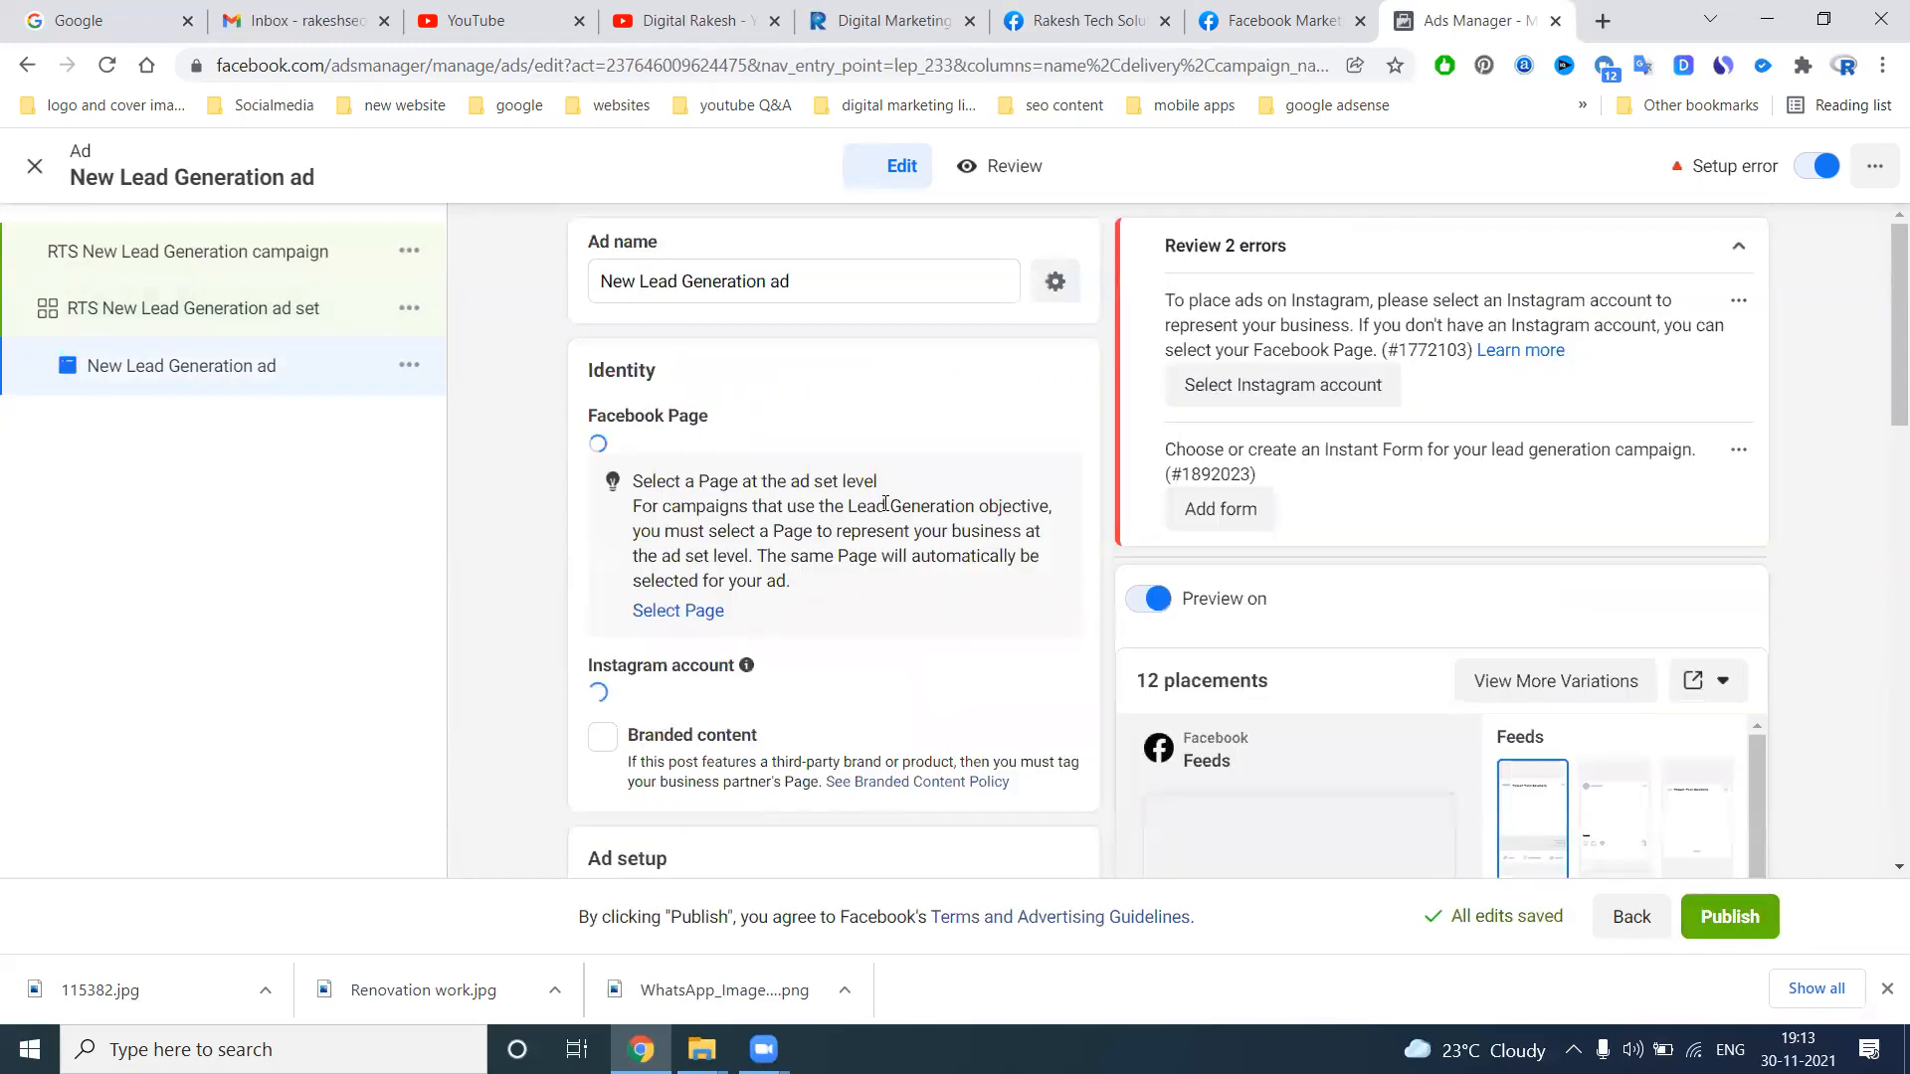
Select rakeshtechsolutions as the ad's Instagram account and keep Create Ad as the ad setup
scroll(542, 530, down, 3)
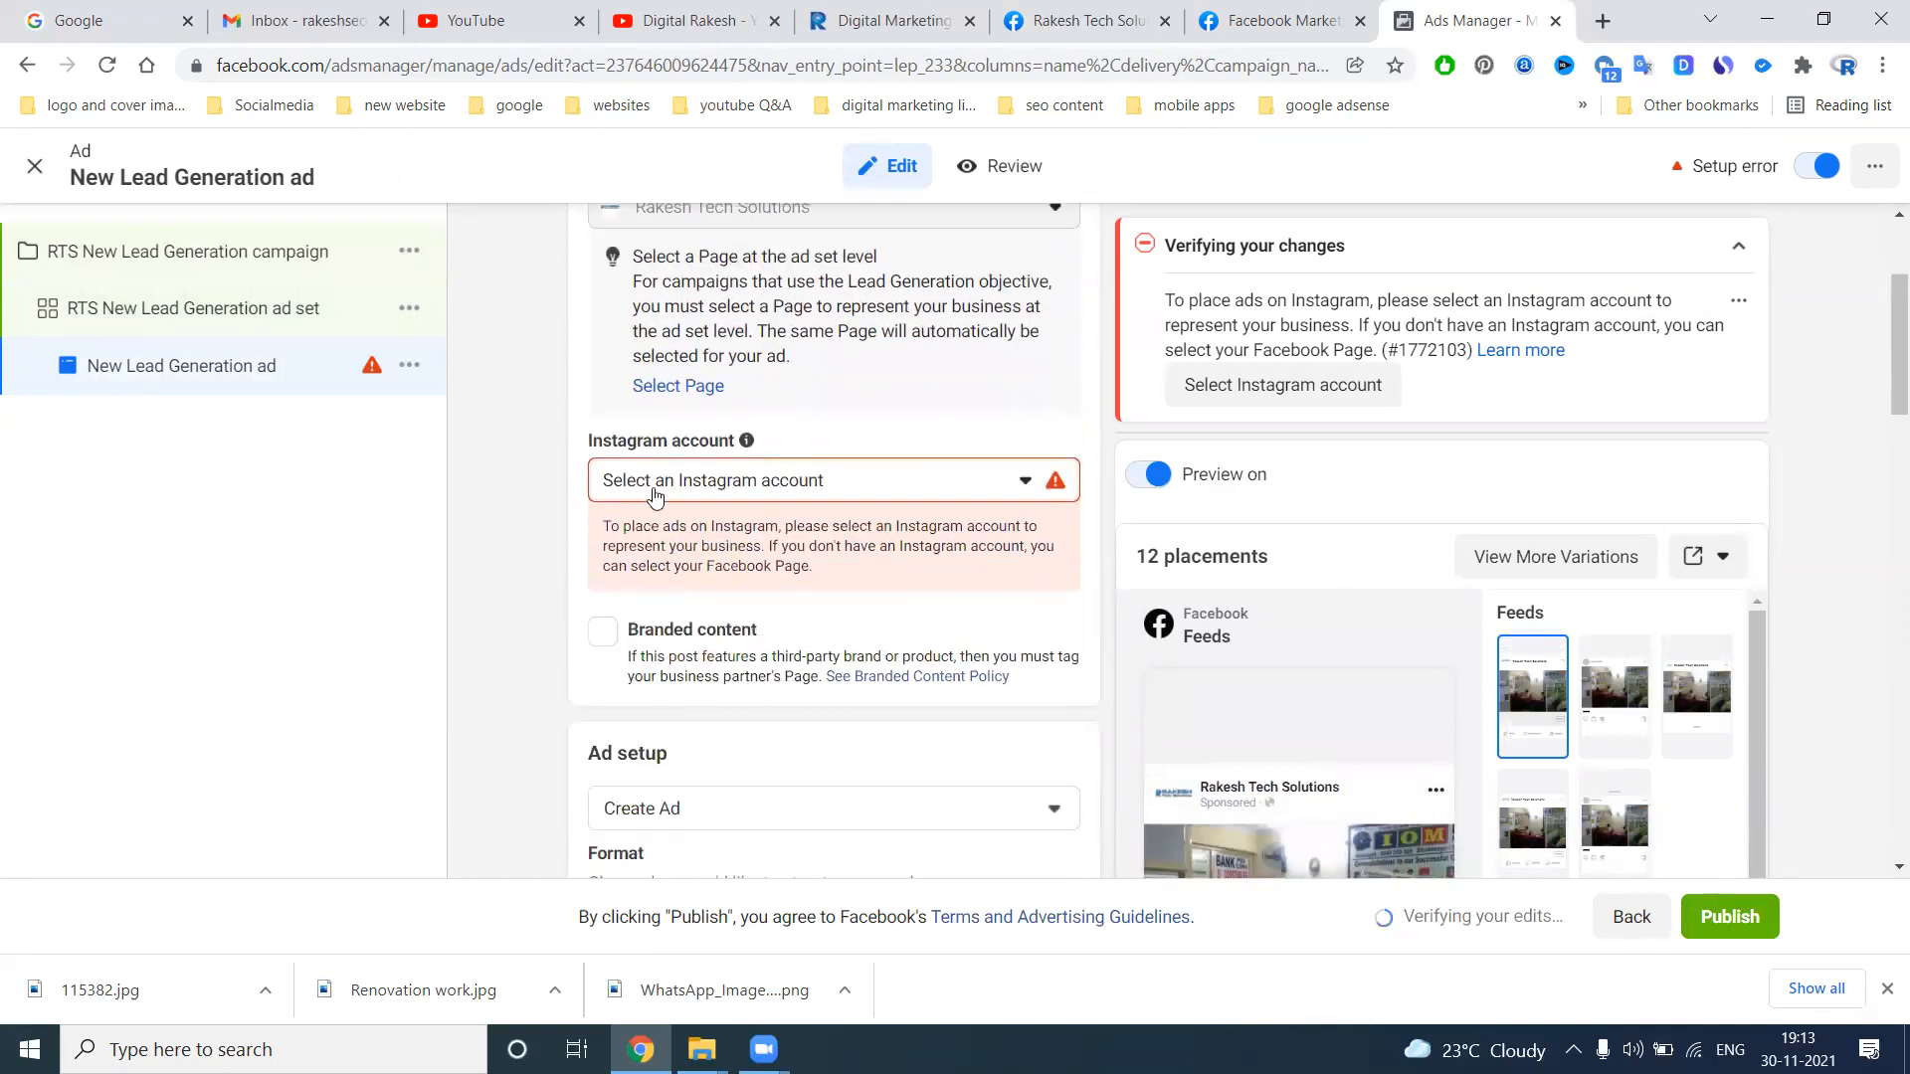
click(658, 483)
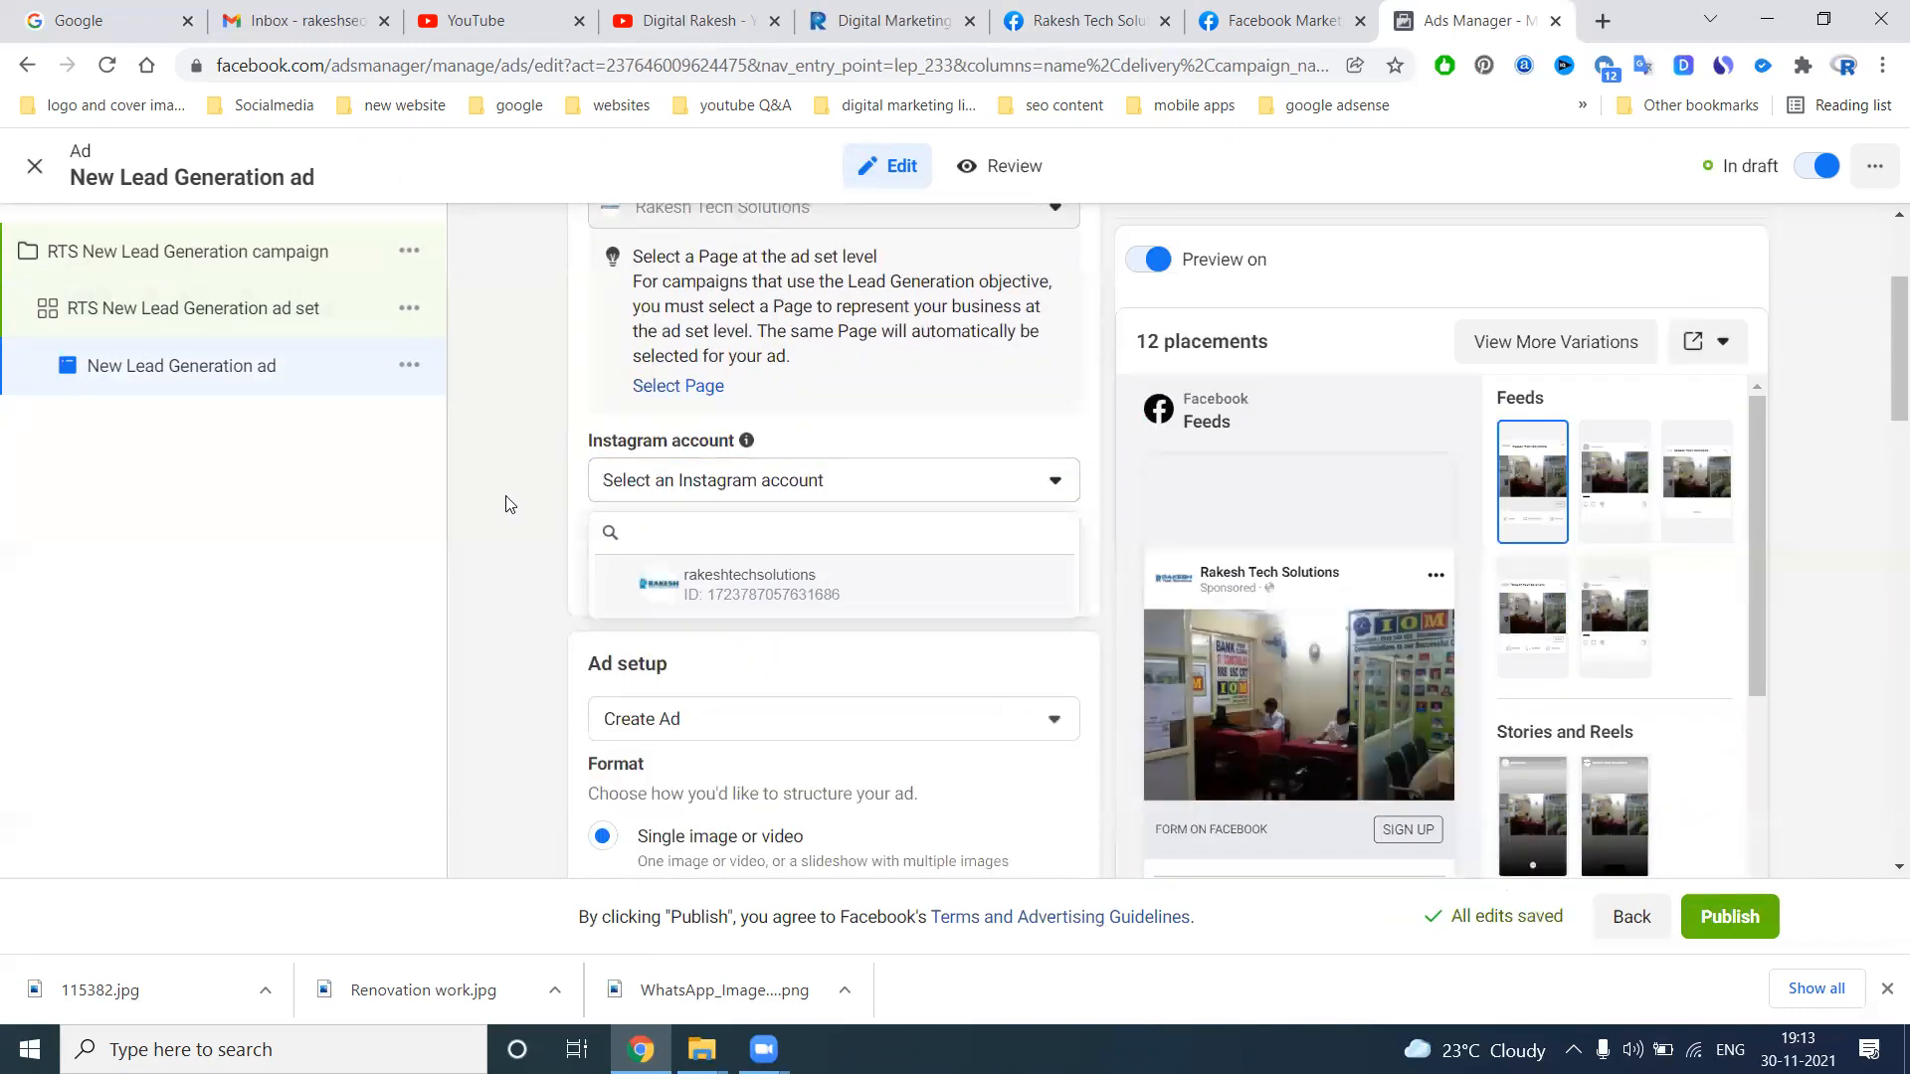
click(686, 582)
scroll(515, 550, down, 3)
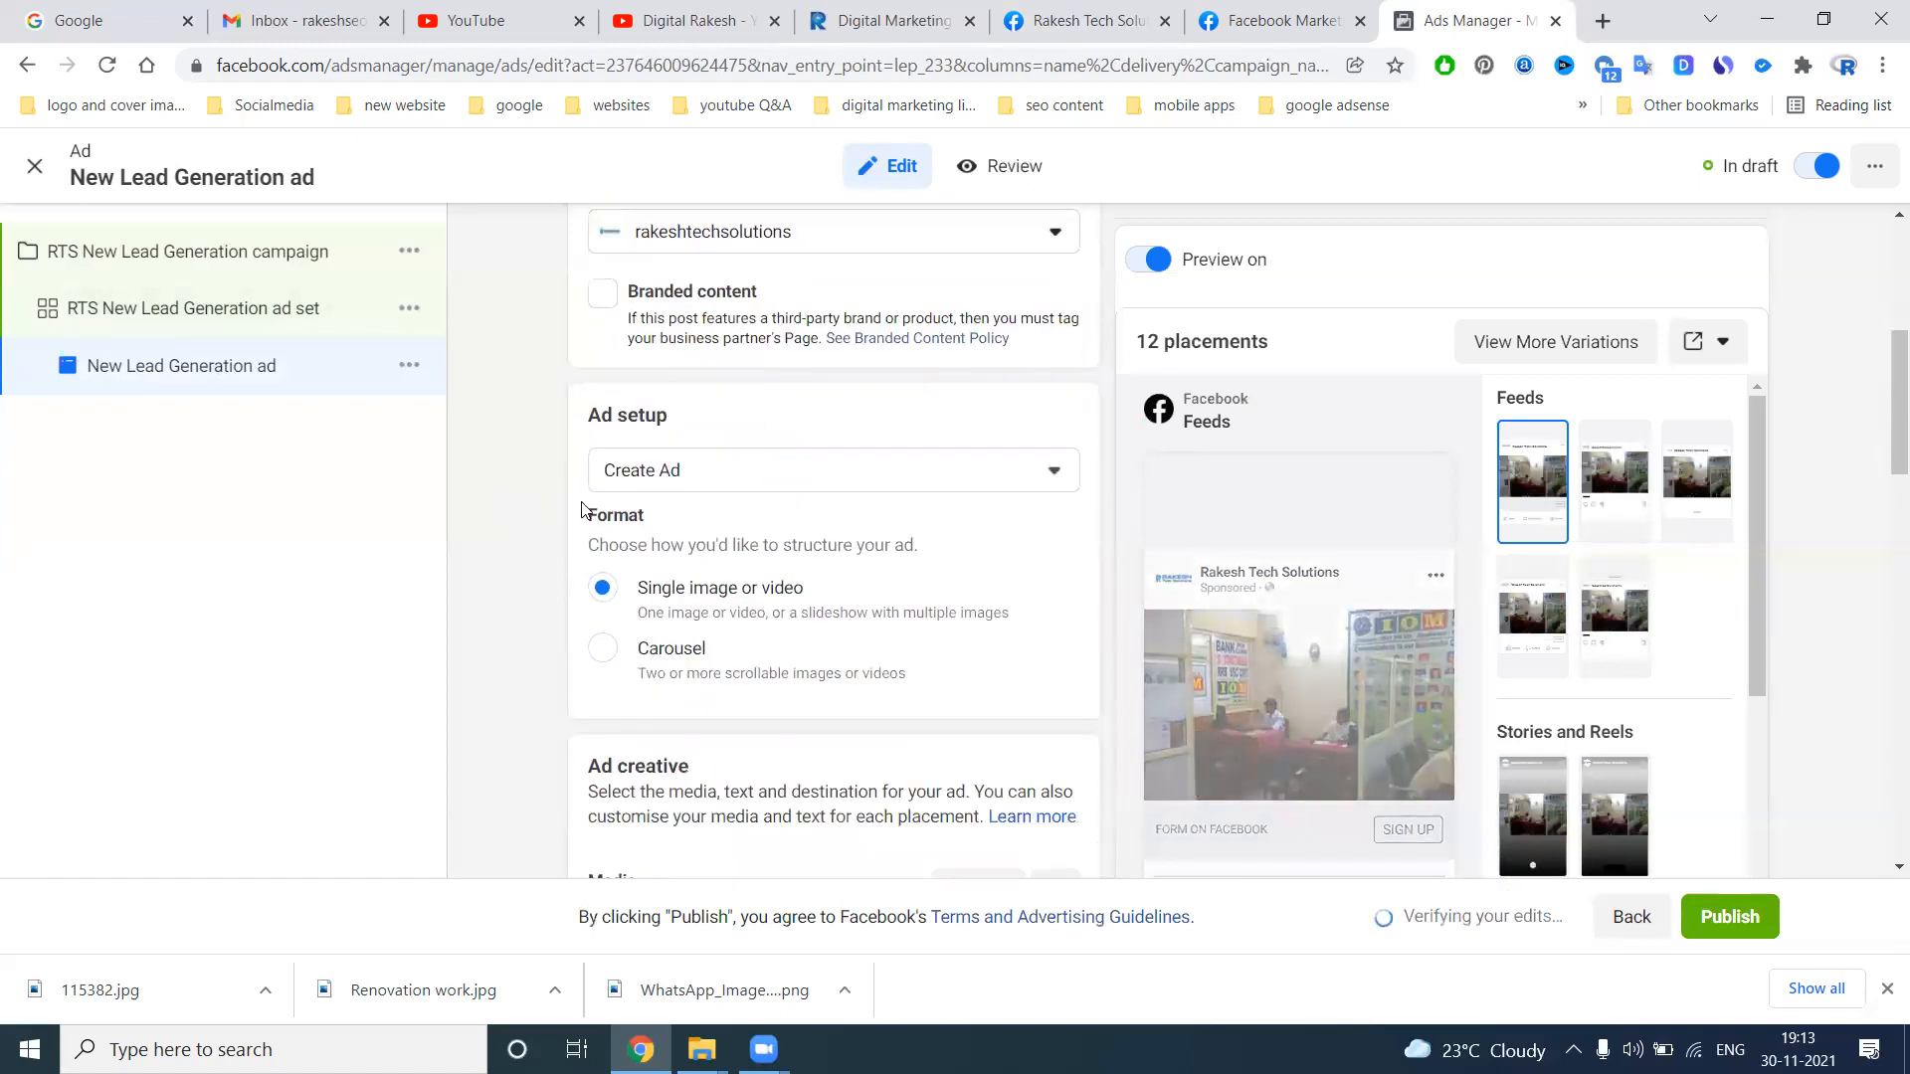
click(622, 469)
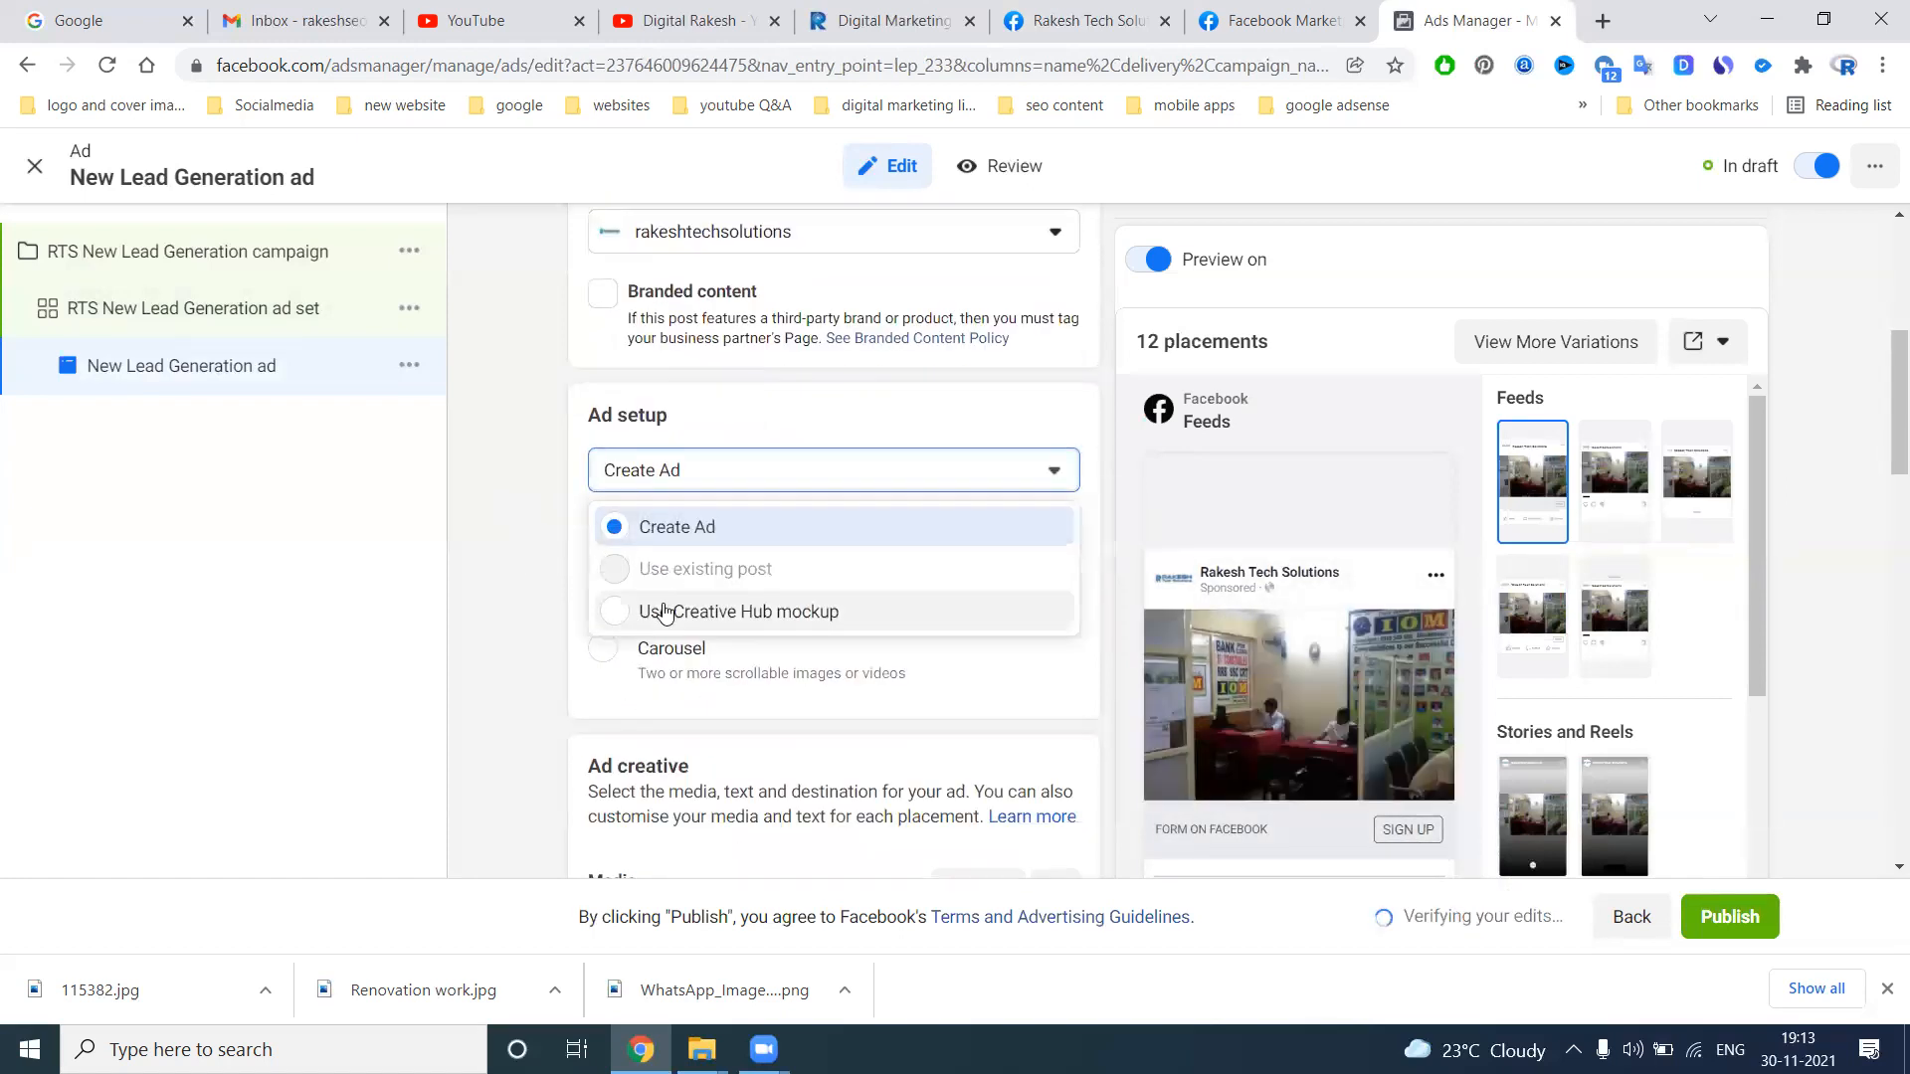
click(525, 569)
Replace all the ad creative's media with rts.jpg from the Rakesh Tech Solutions folder on drive D, keeping the original crops
scroll(545, 568, down, 4)
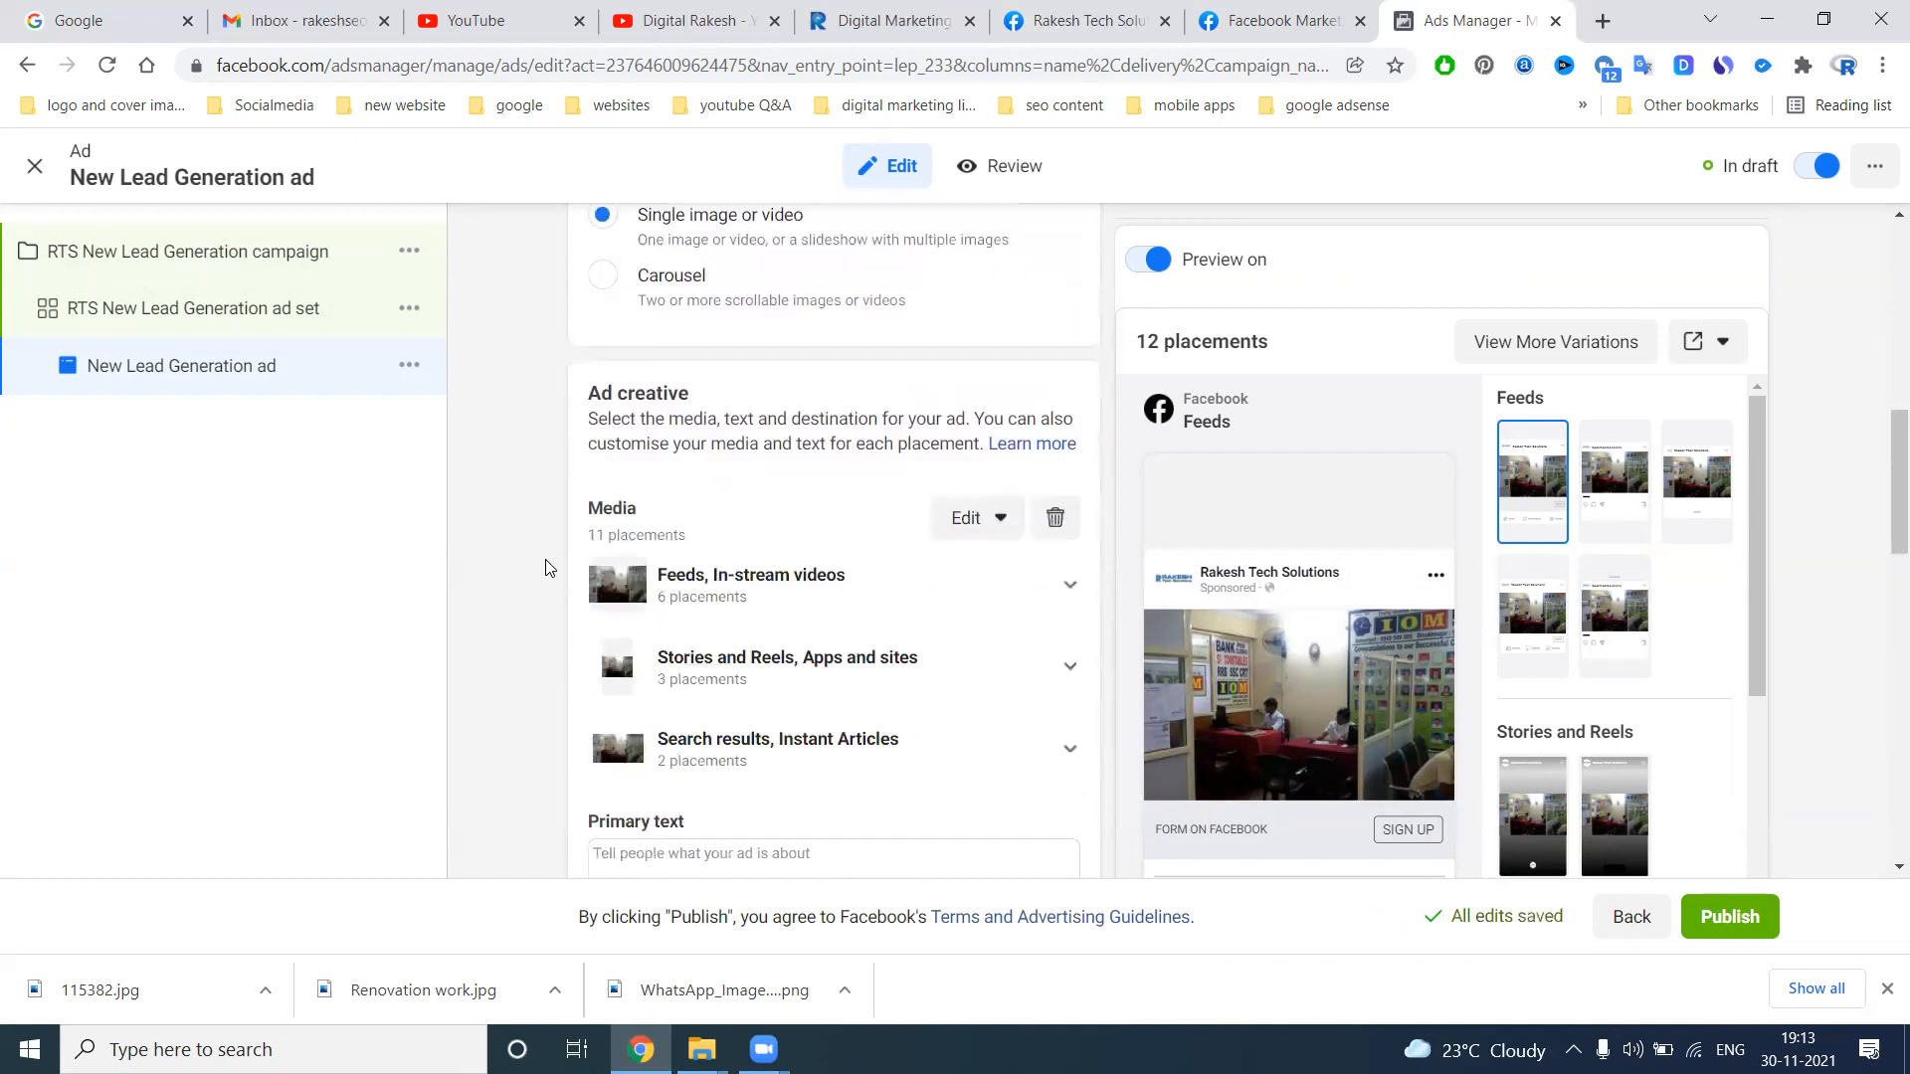
click(1055, 518)
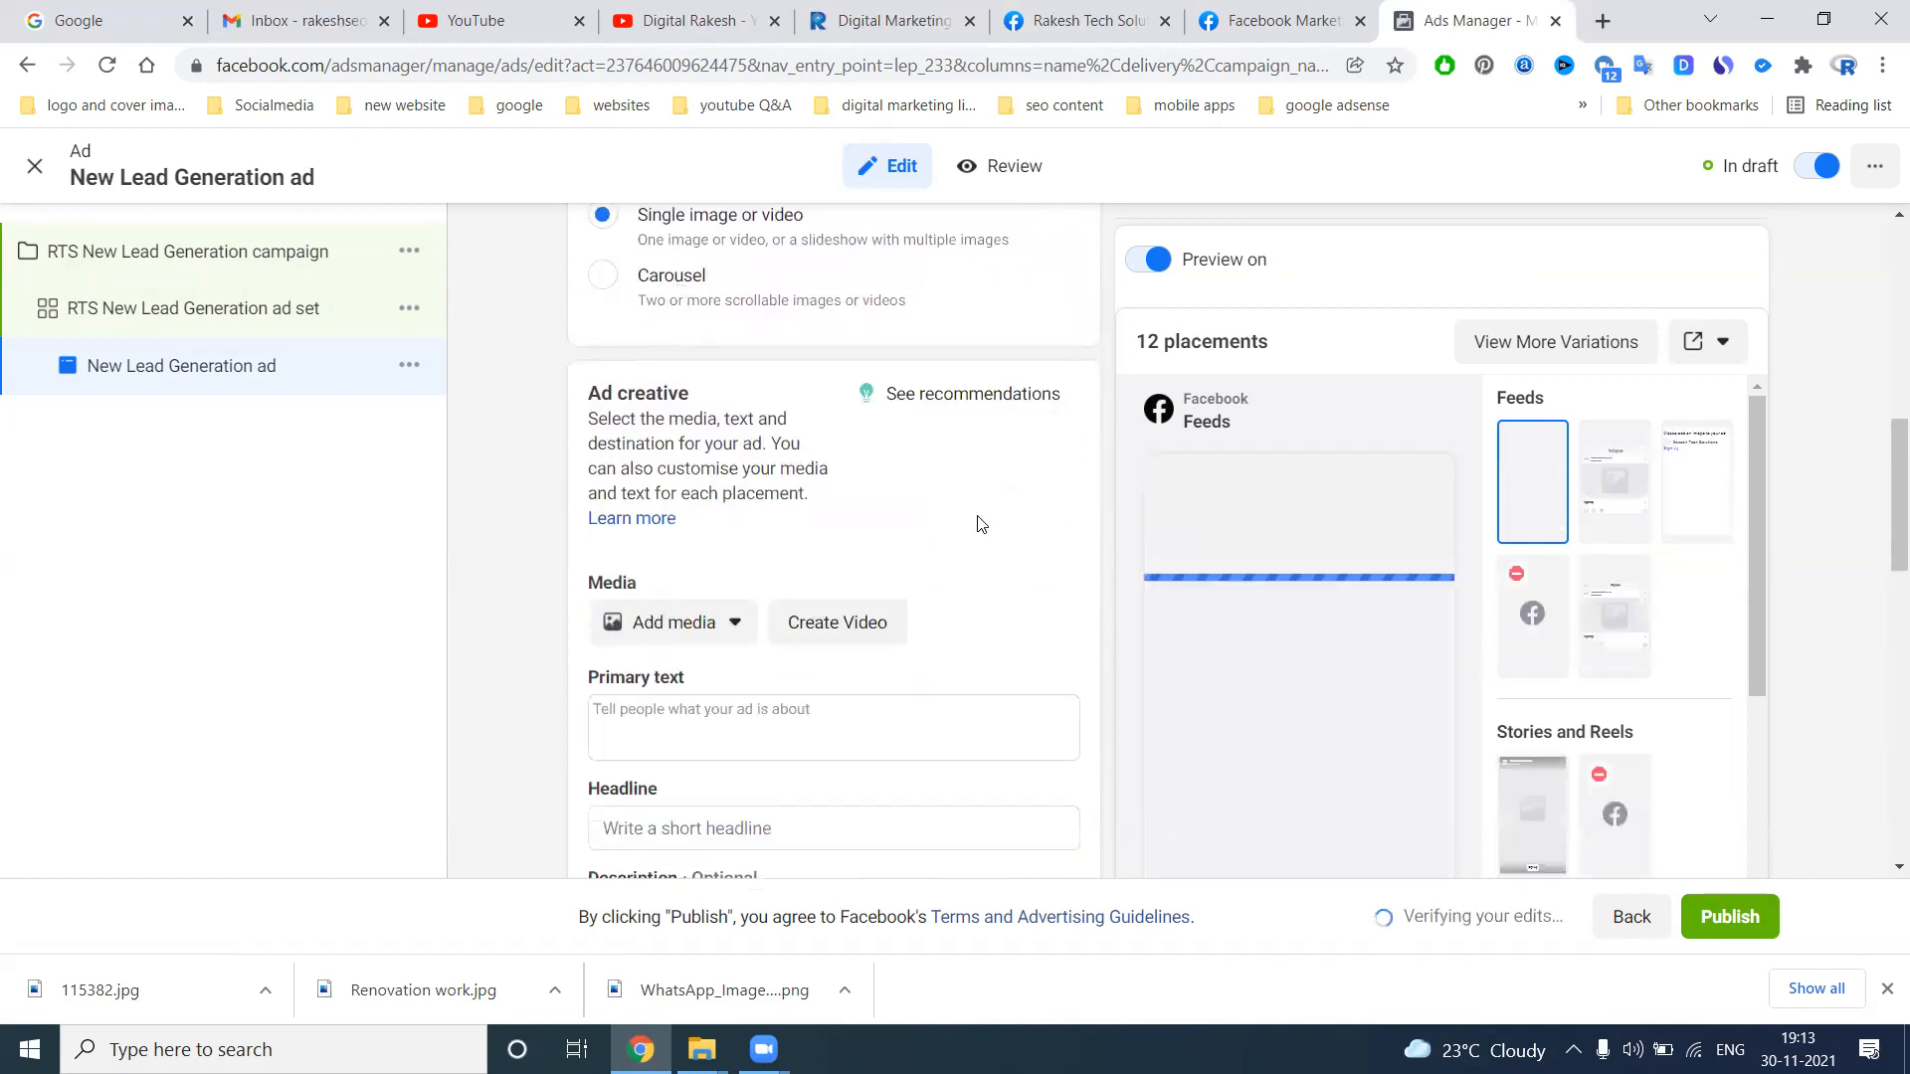
click(724, 619)
click(669, 677)
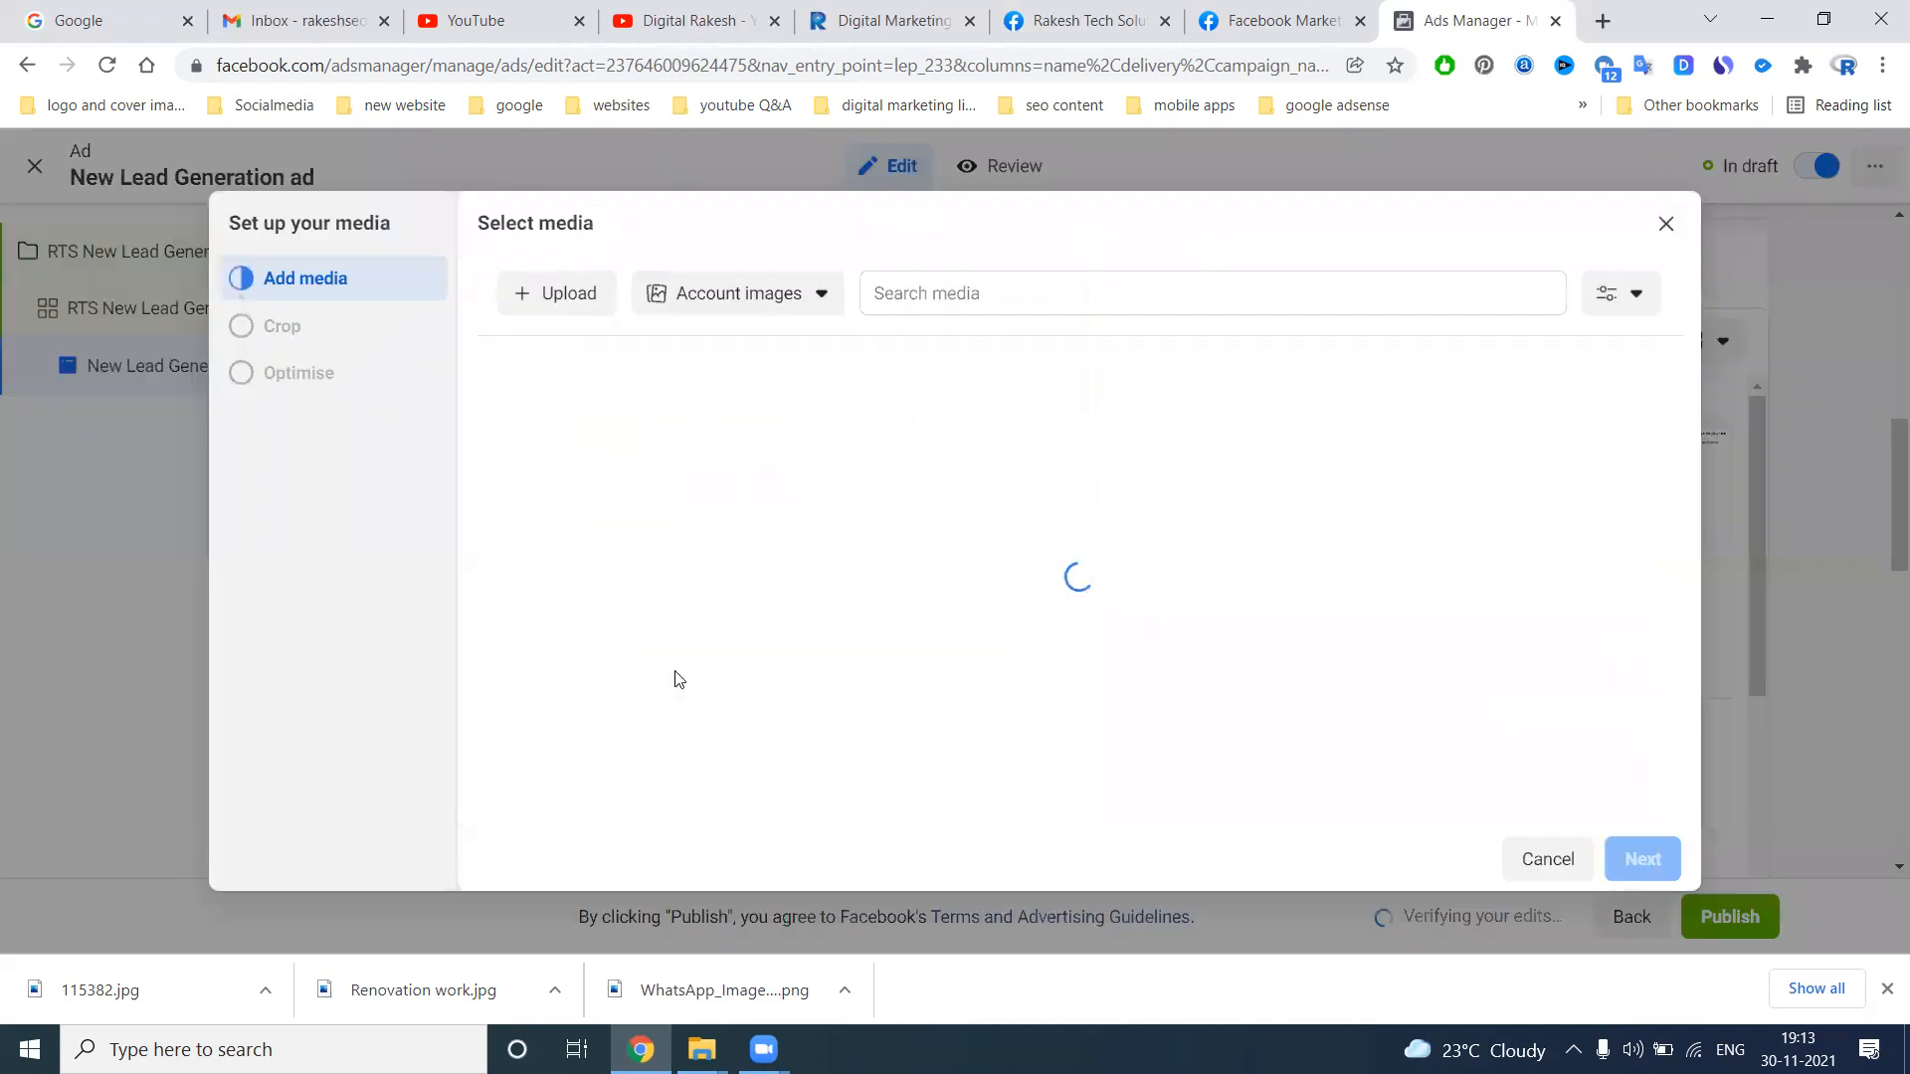
click(572, 302)
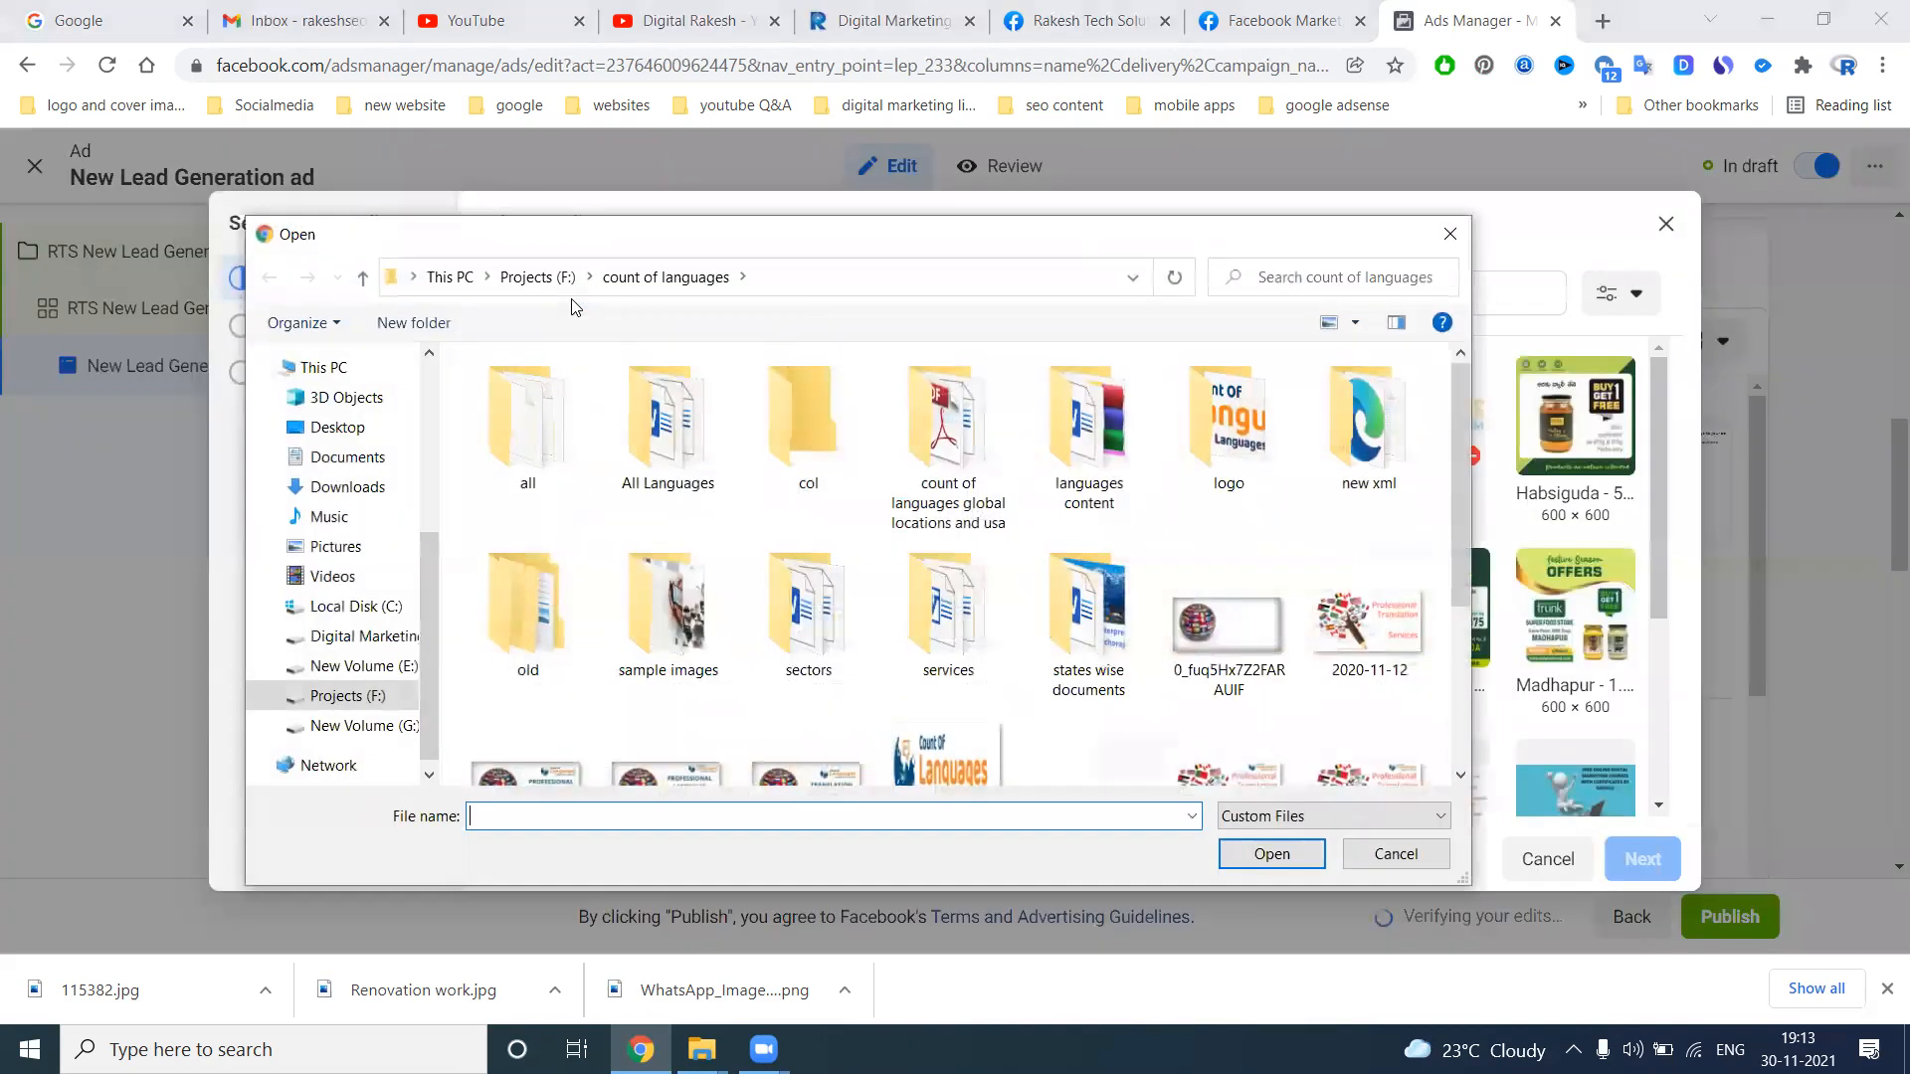
click(360, 636)
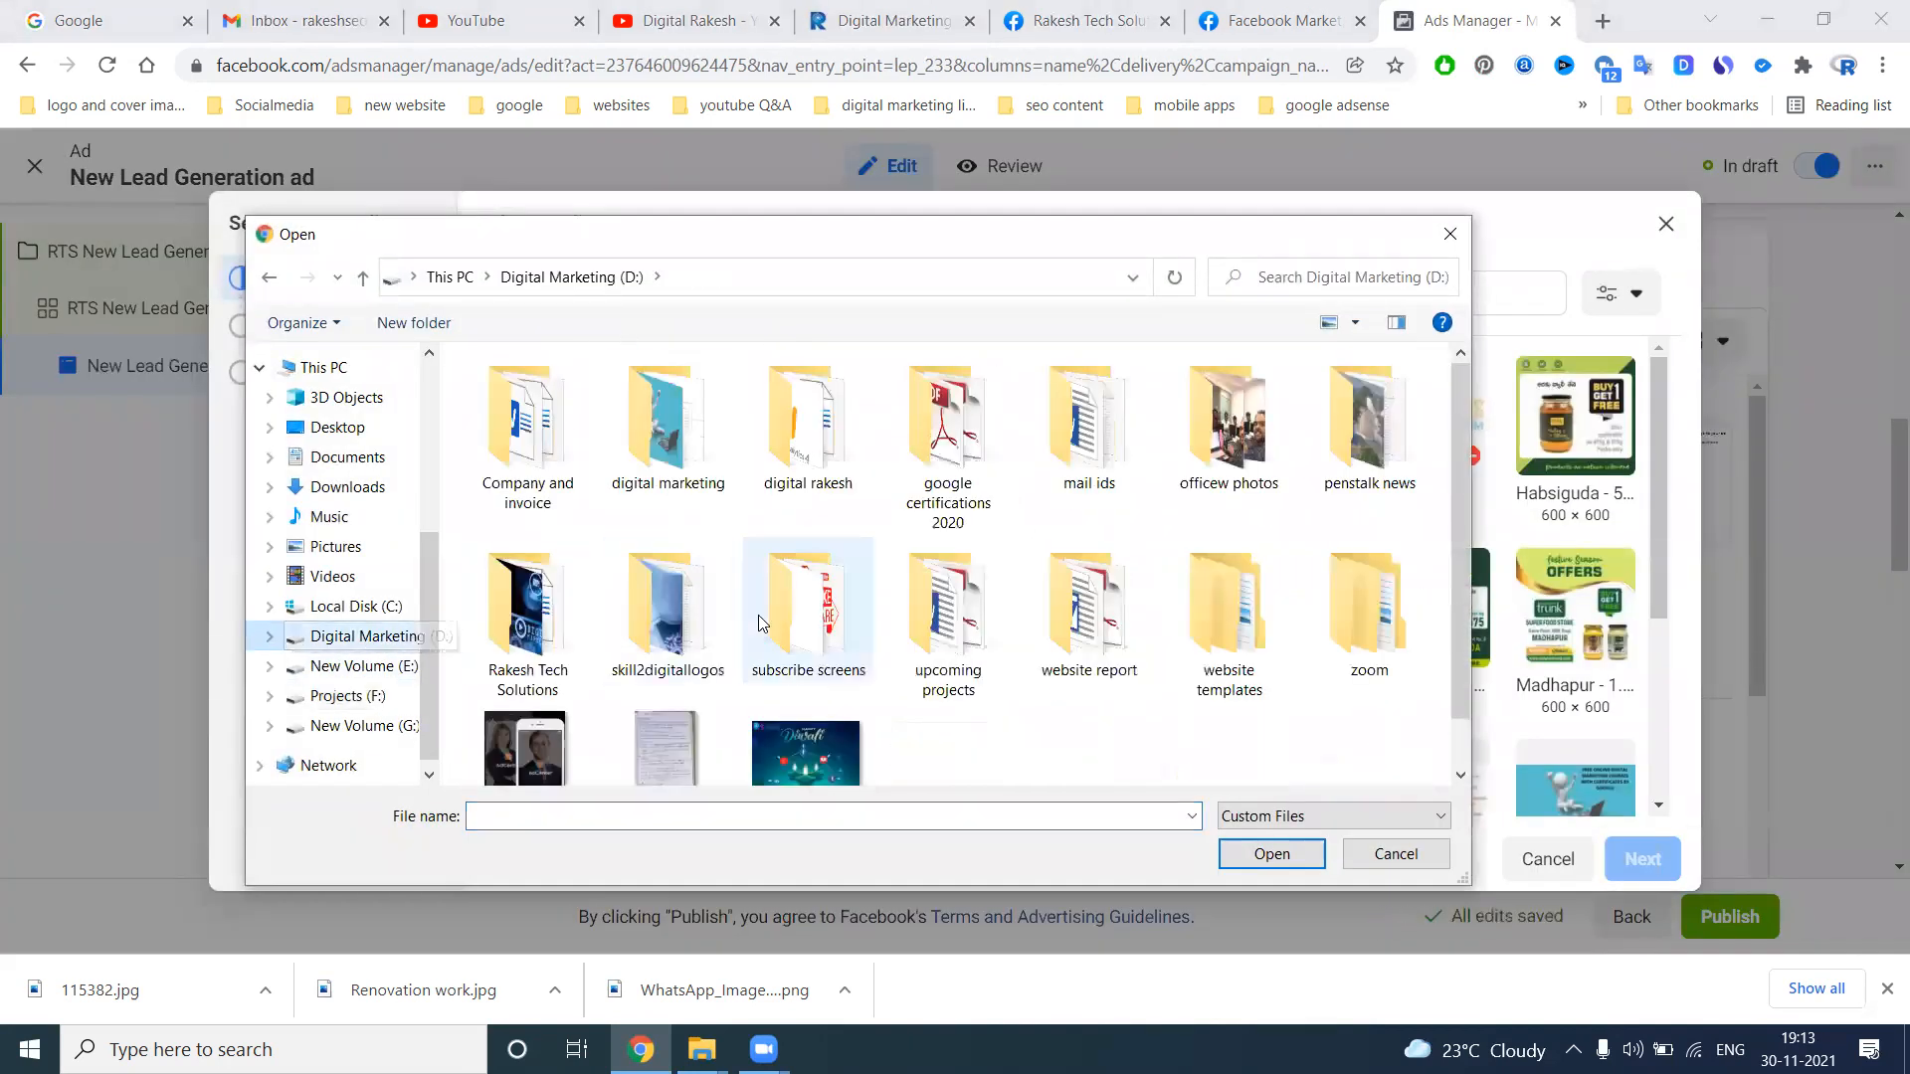
double_click(527, 611)
scroll(896, 559, down, 3)
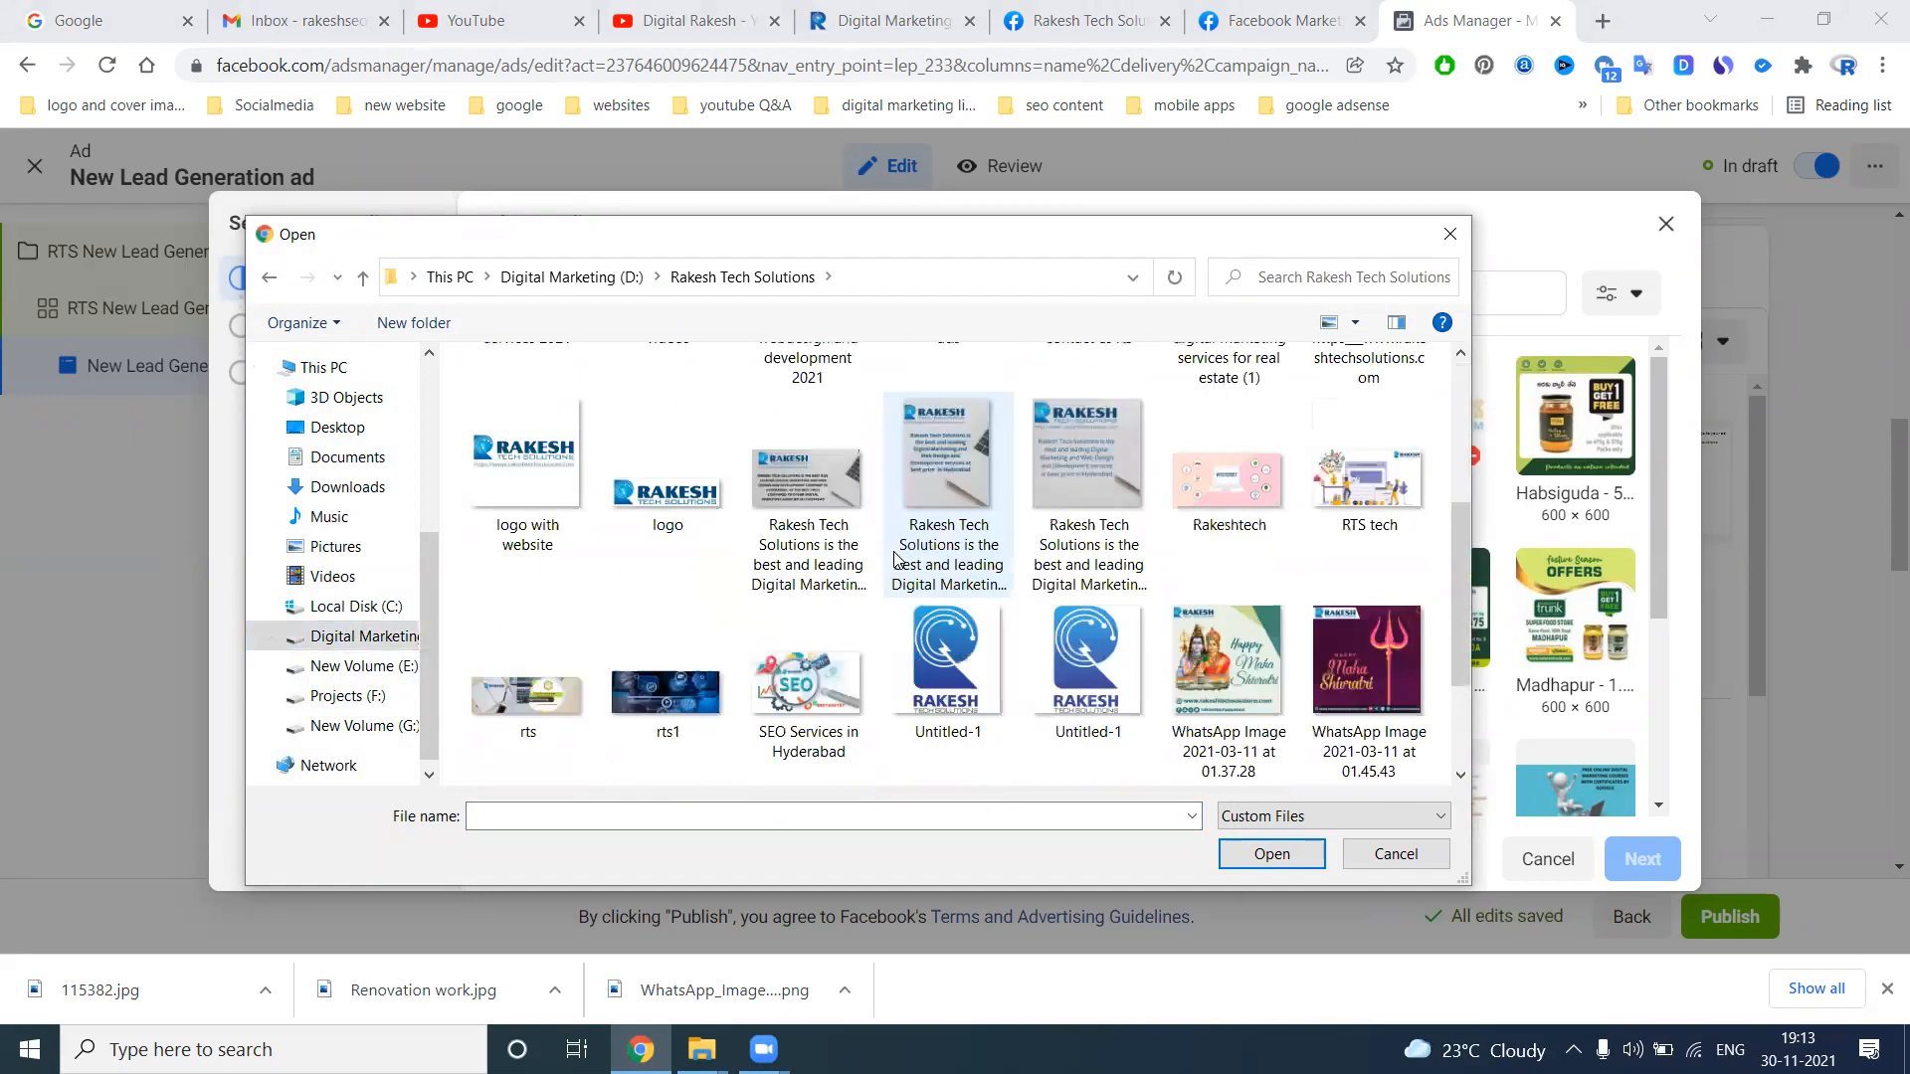
double_click(555, 667)
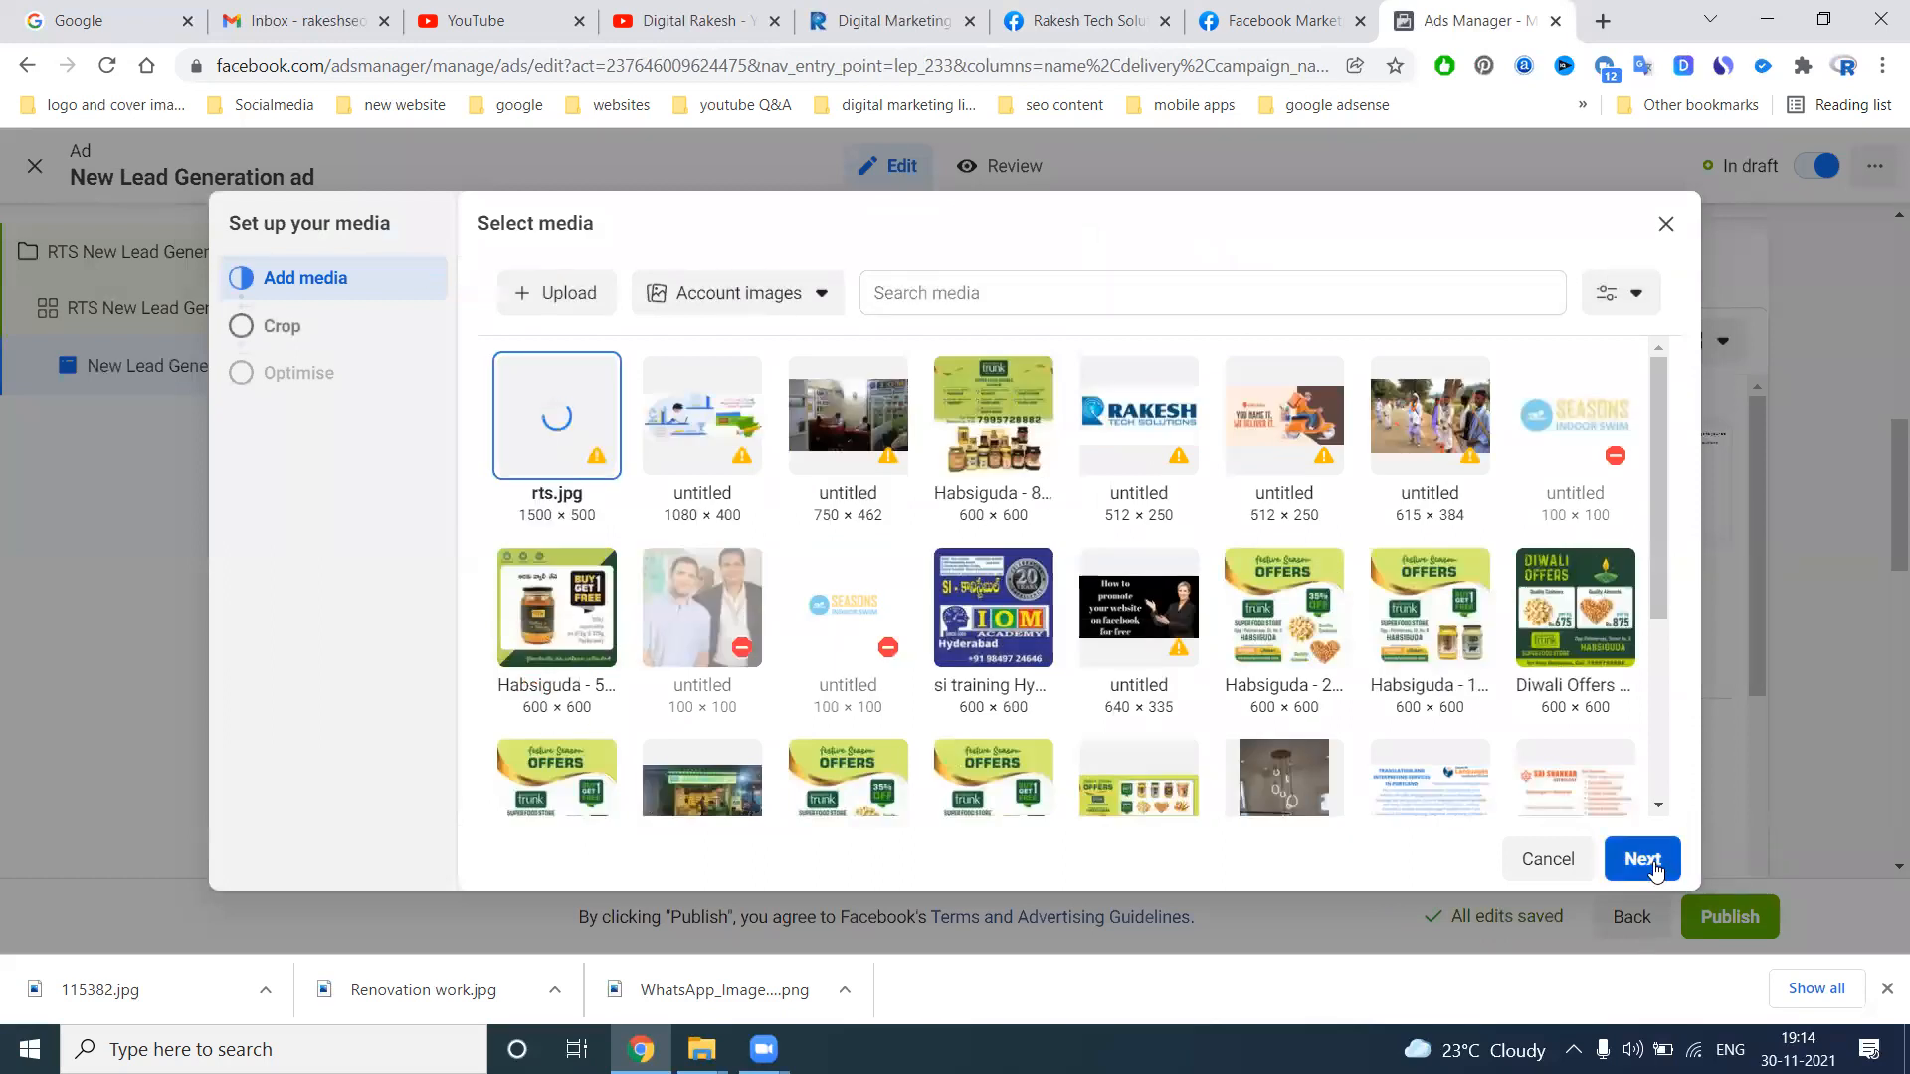
click(1655, 869)
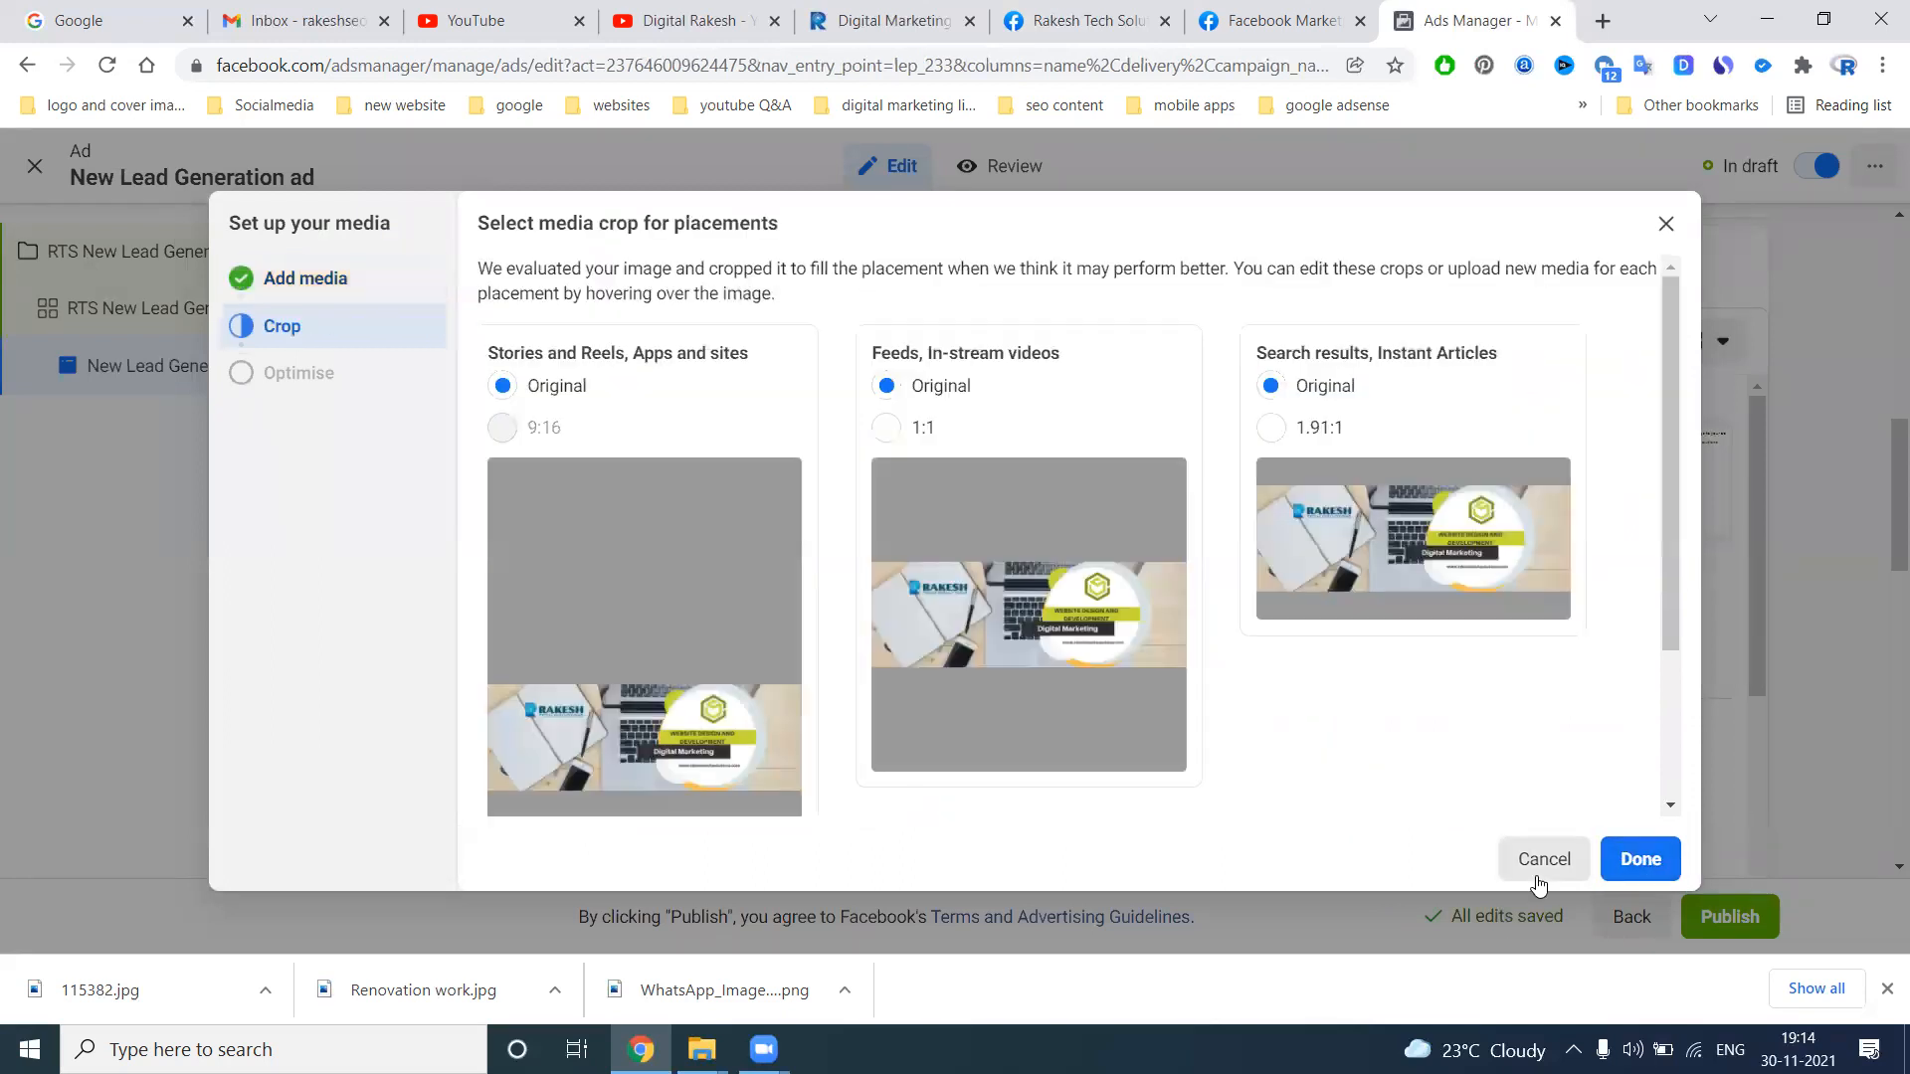
click(1664, 861)
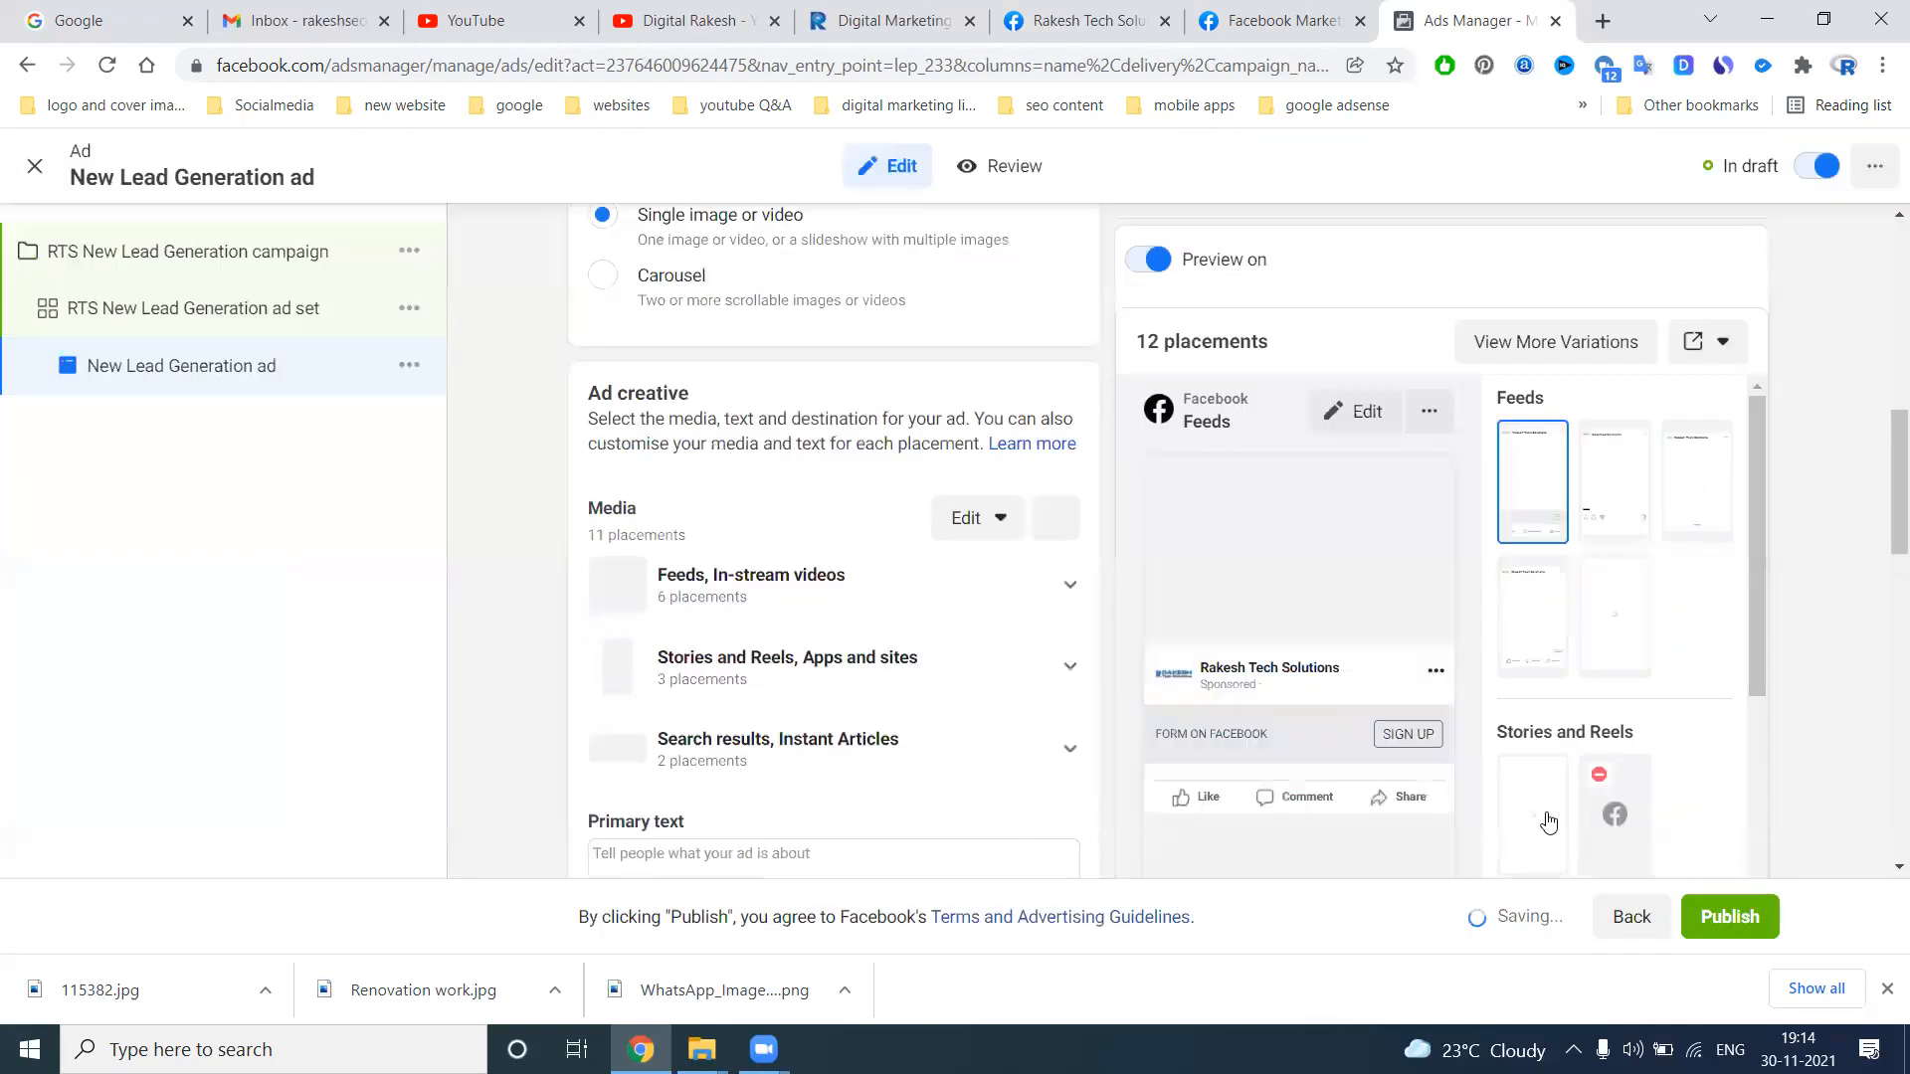
Enter "digital marketing services at best price in hyderabad" as the ad's primary text, headline and description
scroll(985, 637, down, 5)
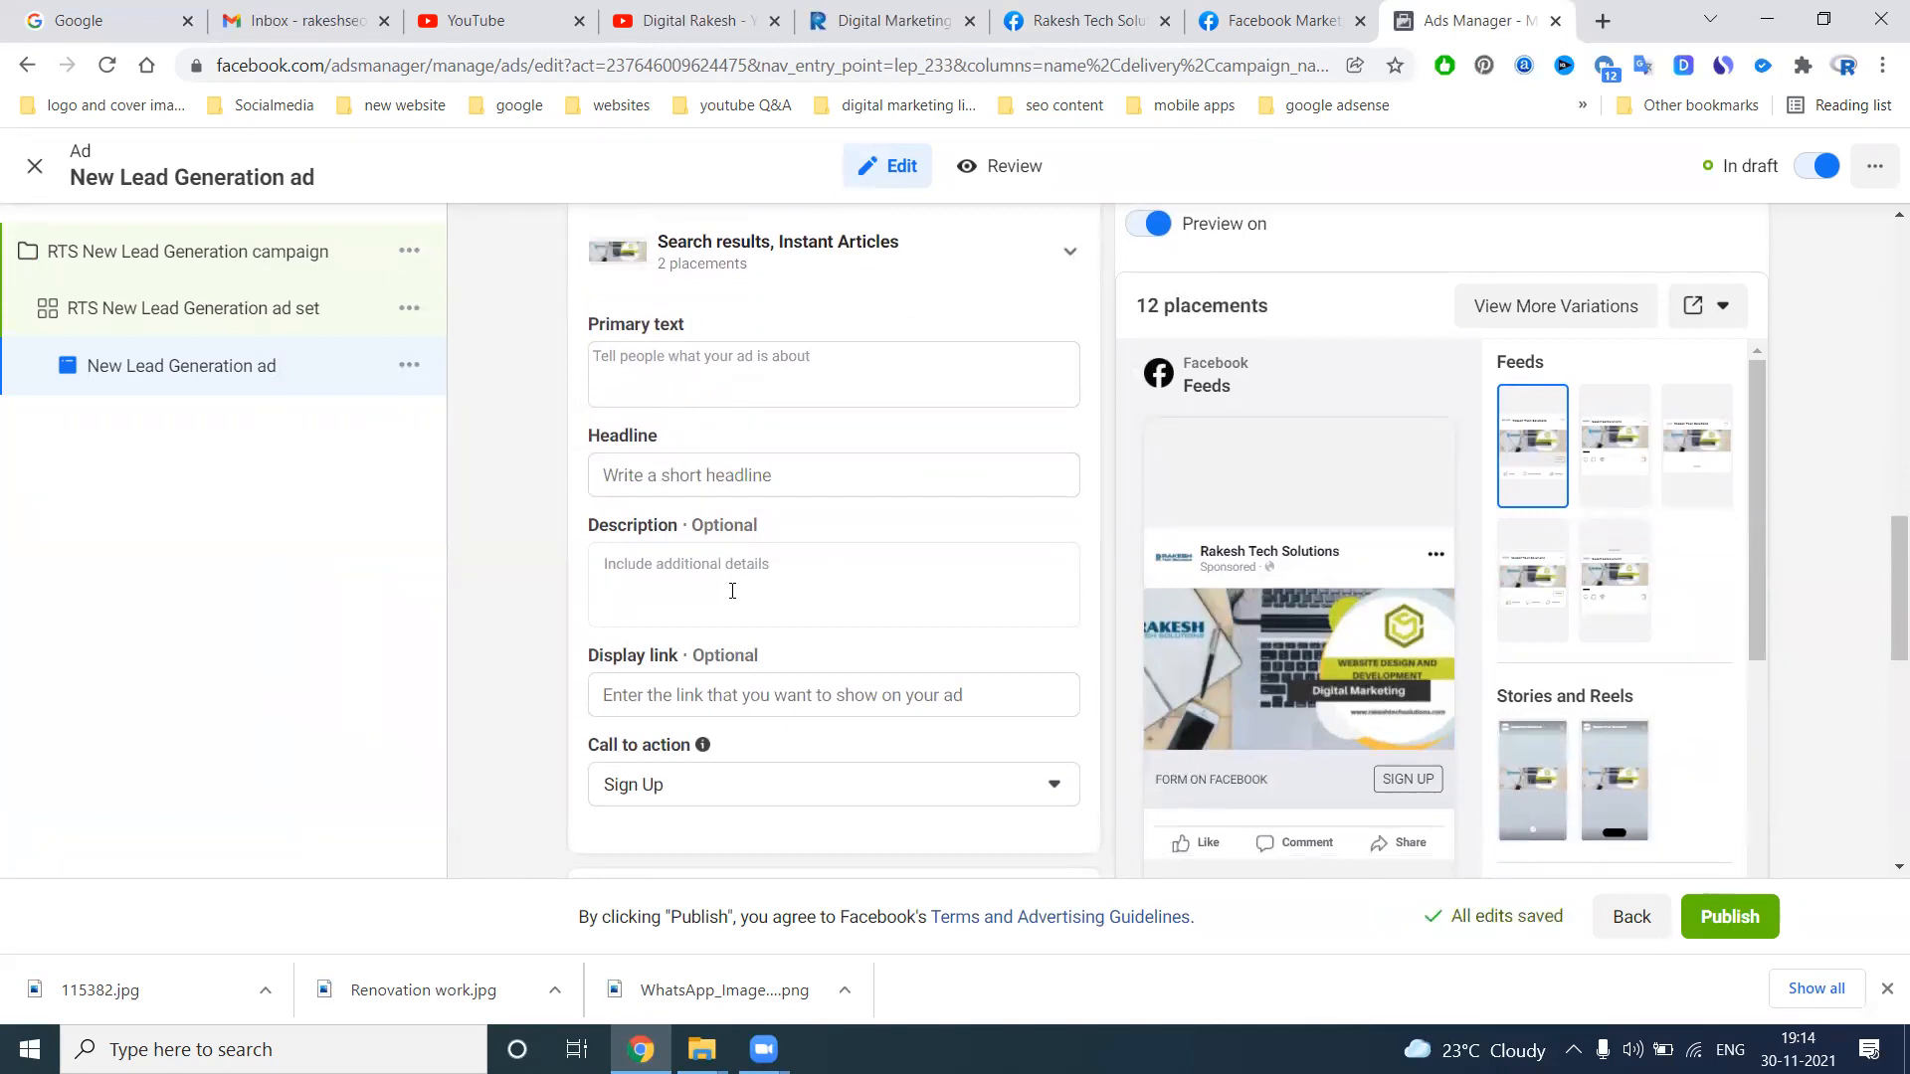
scroll(736, 597, down, 1)
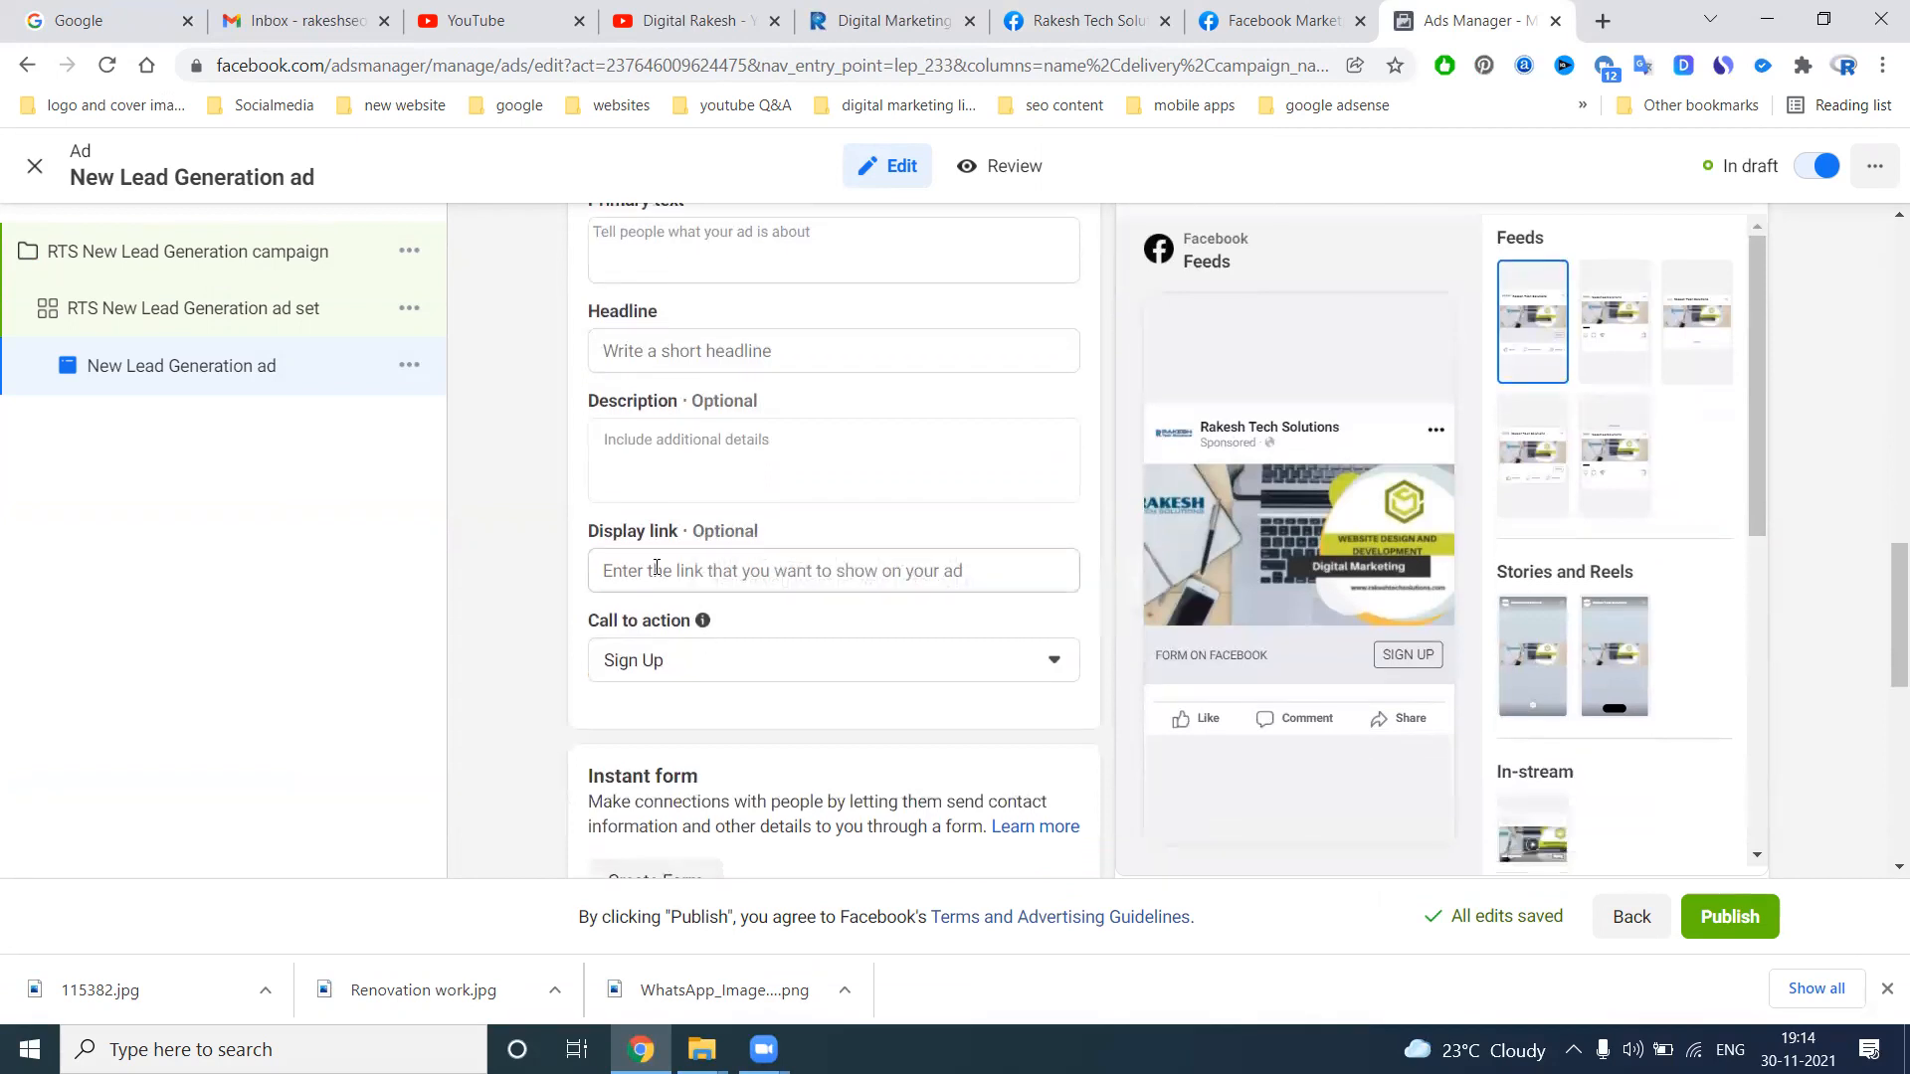
scroll(700, 660, down, 1)
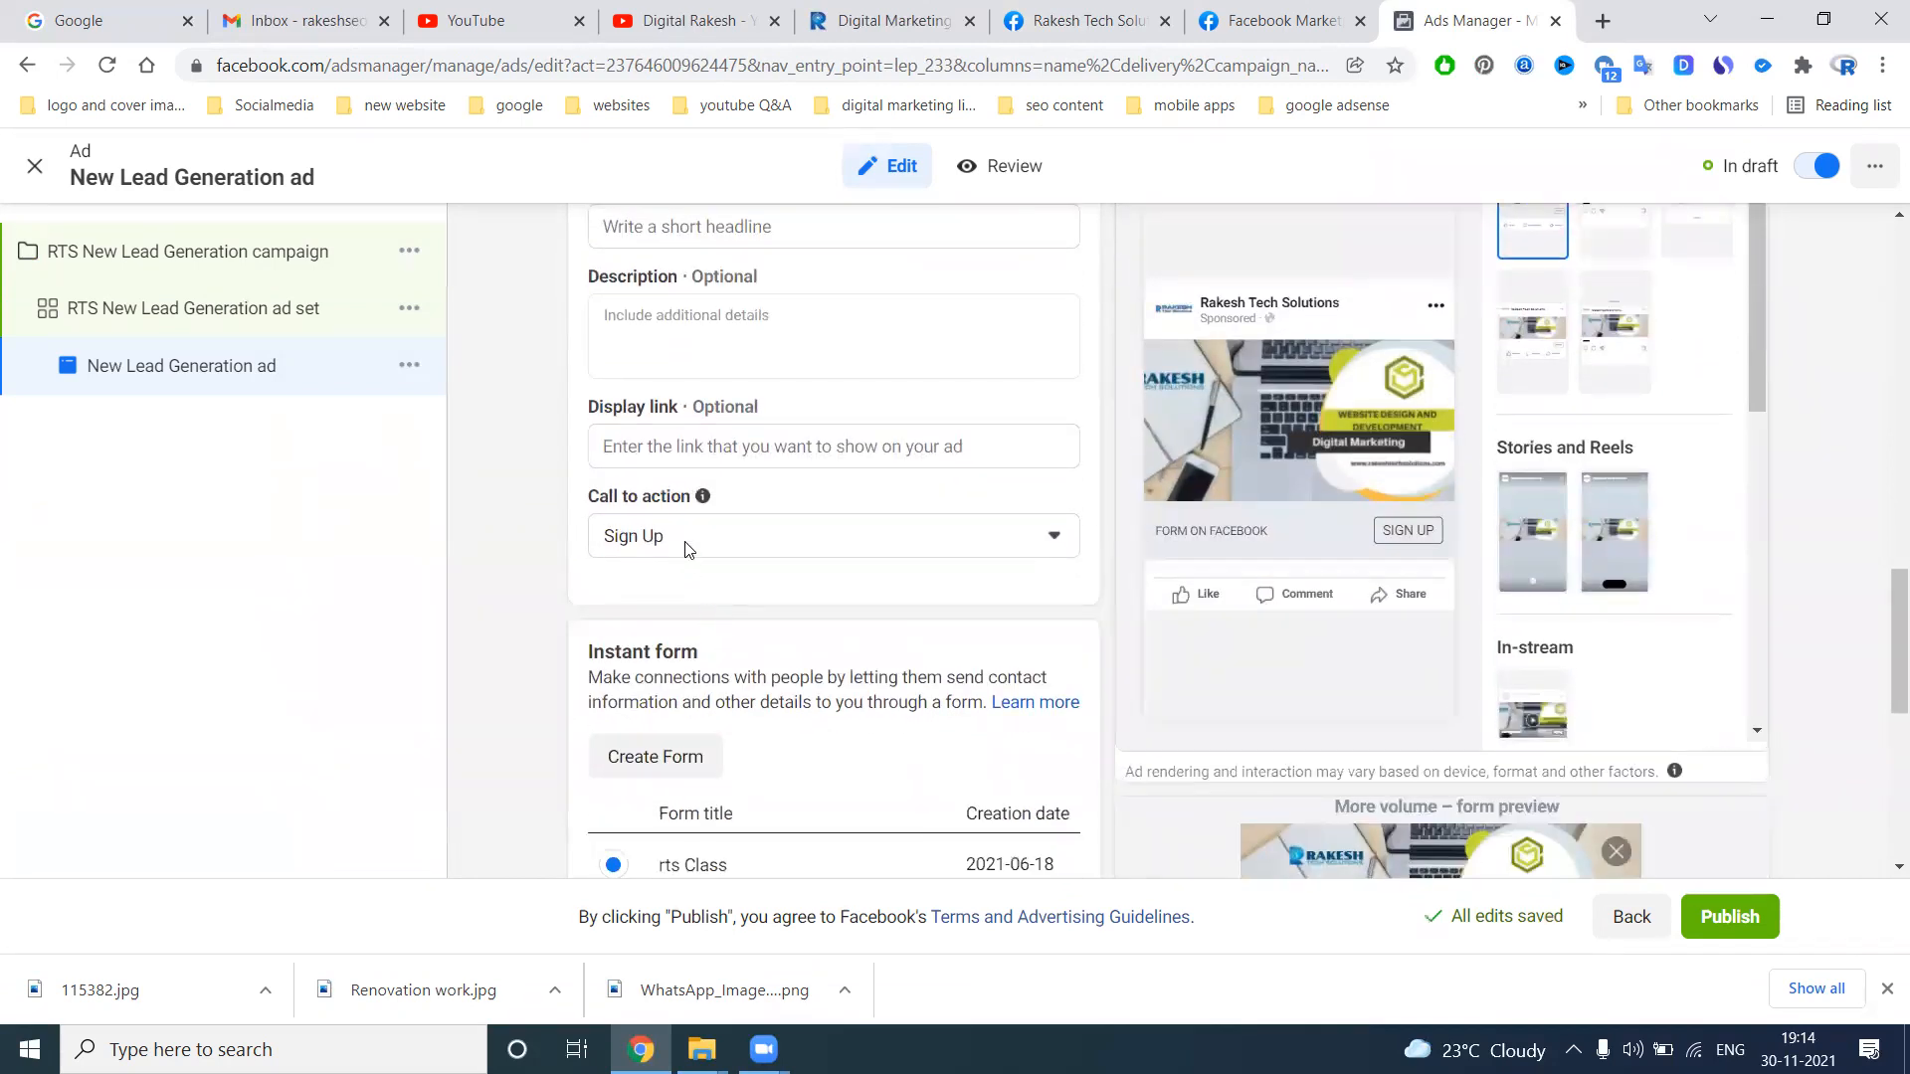
scroll(597, 607, down, 2)
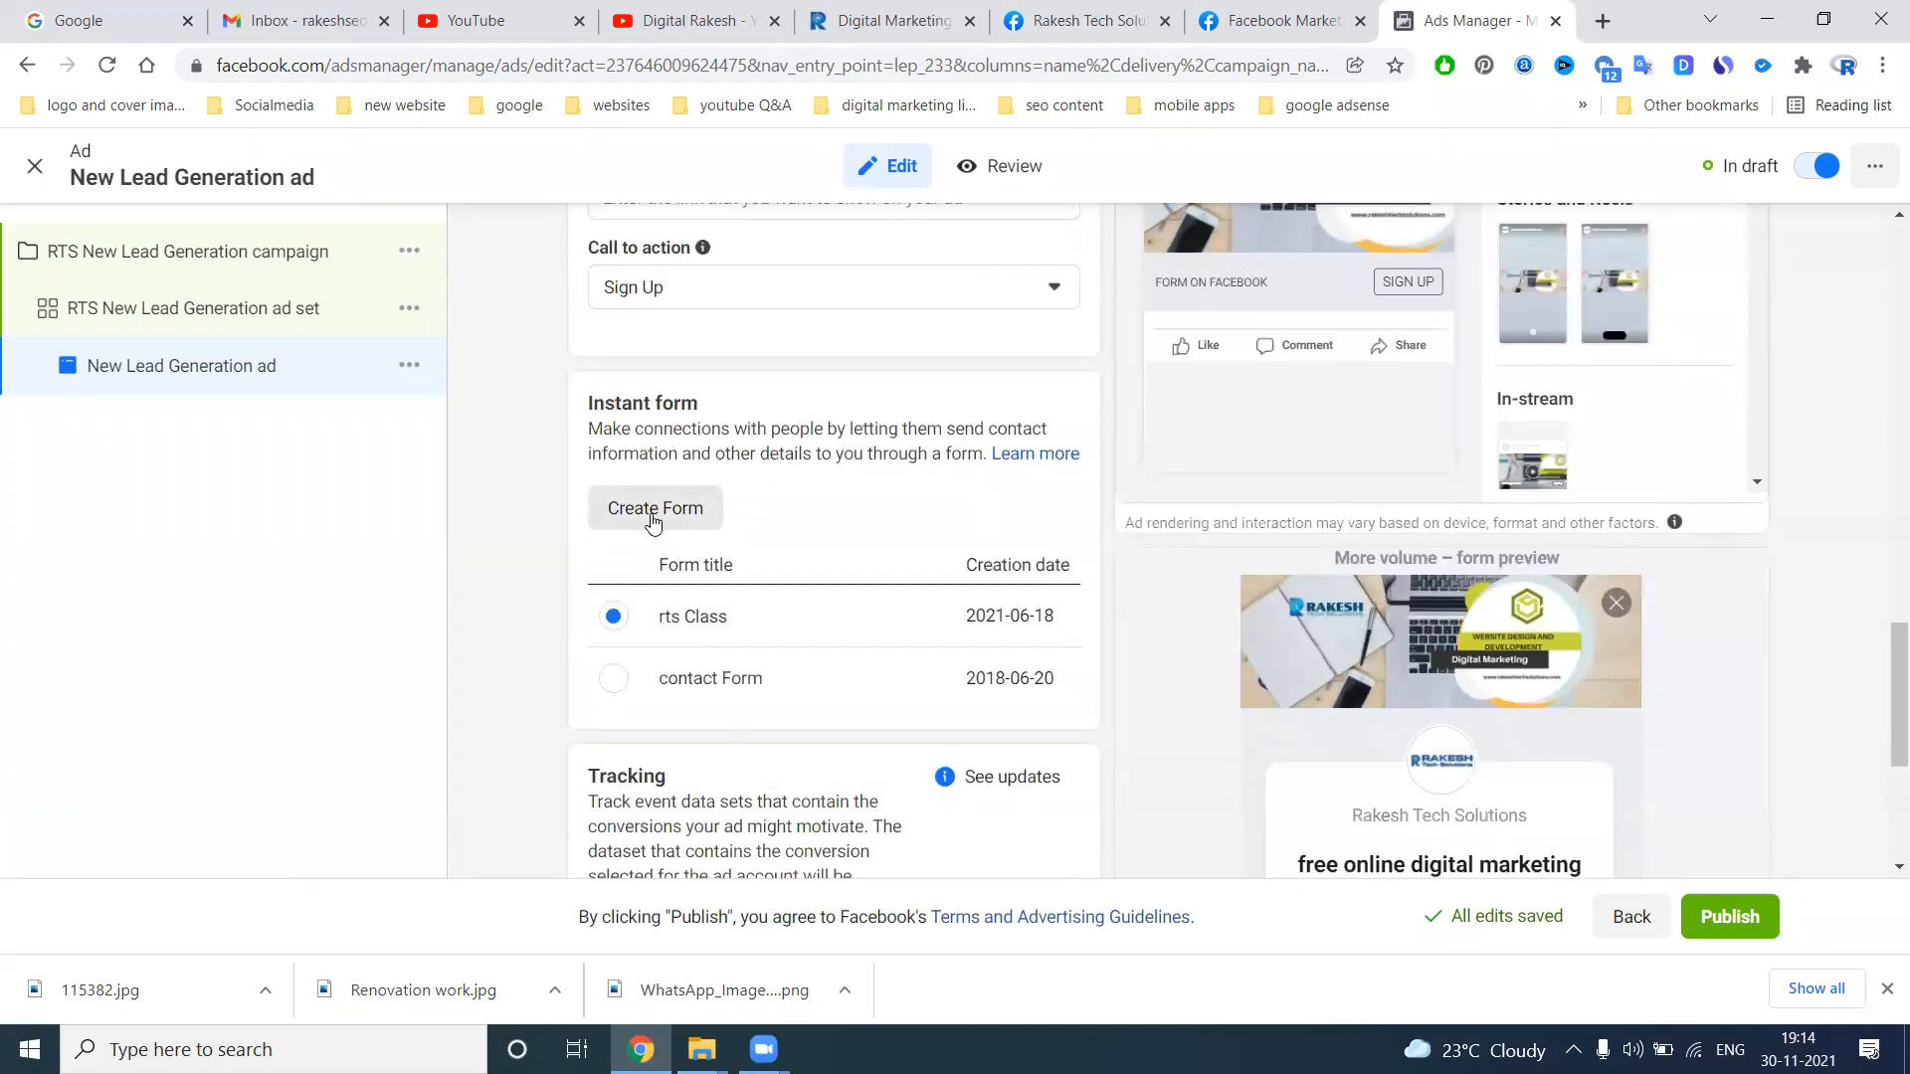
scroll(652, 520, up, 4)
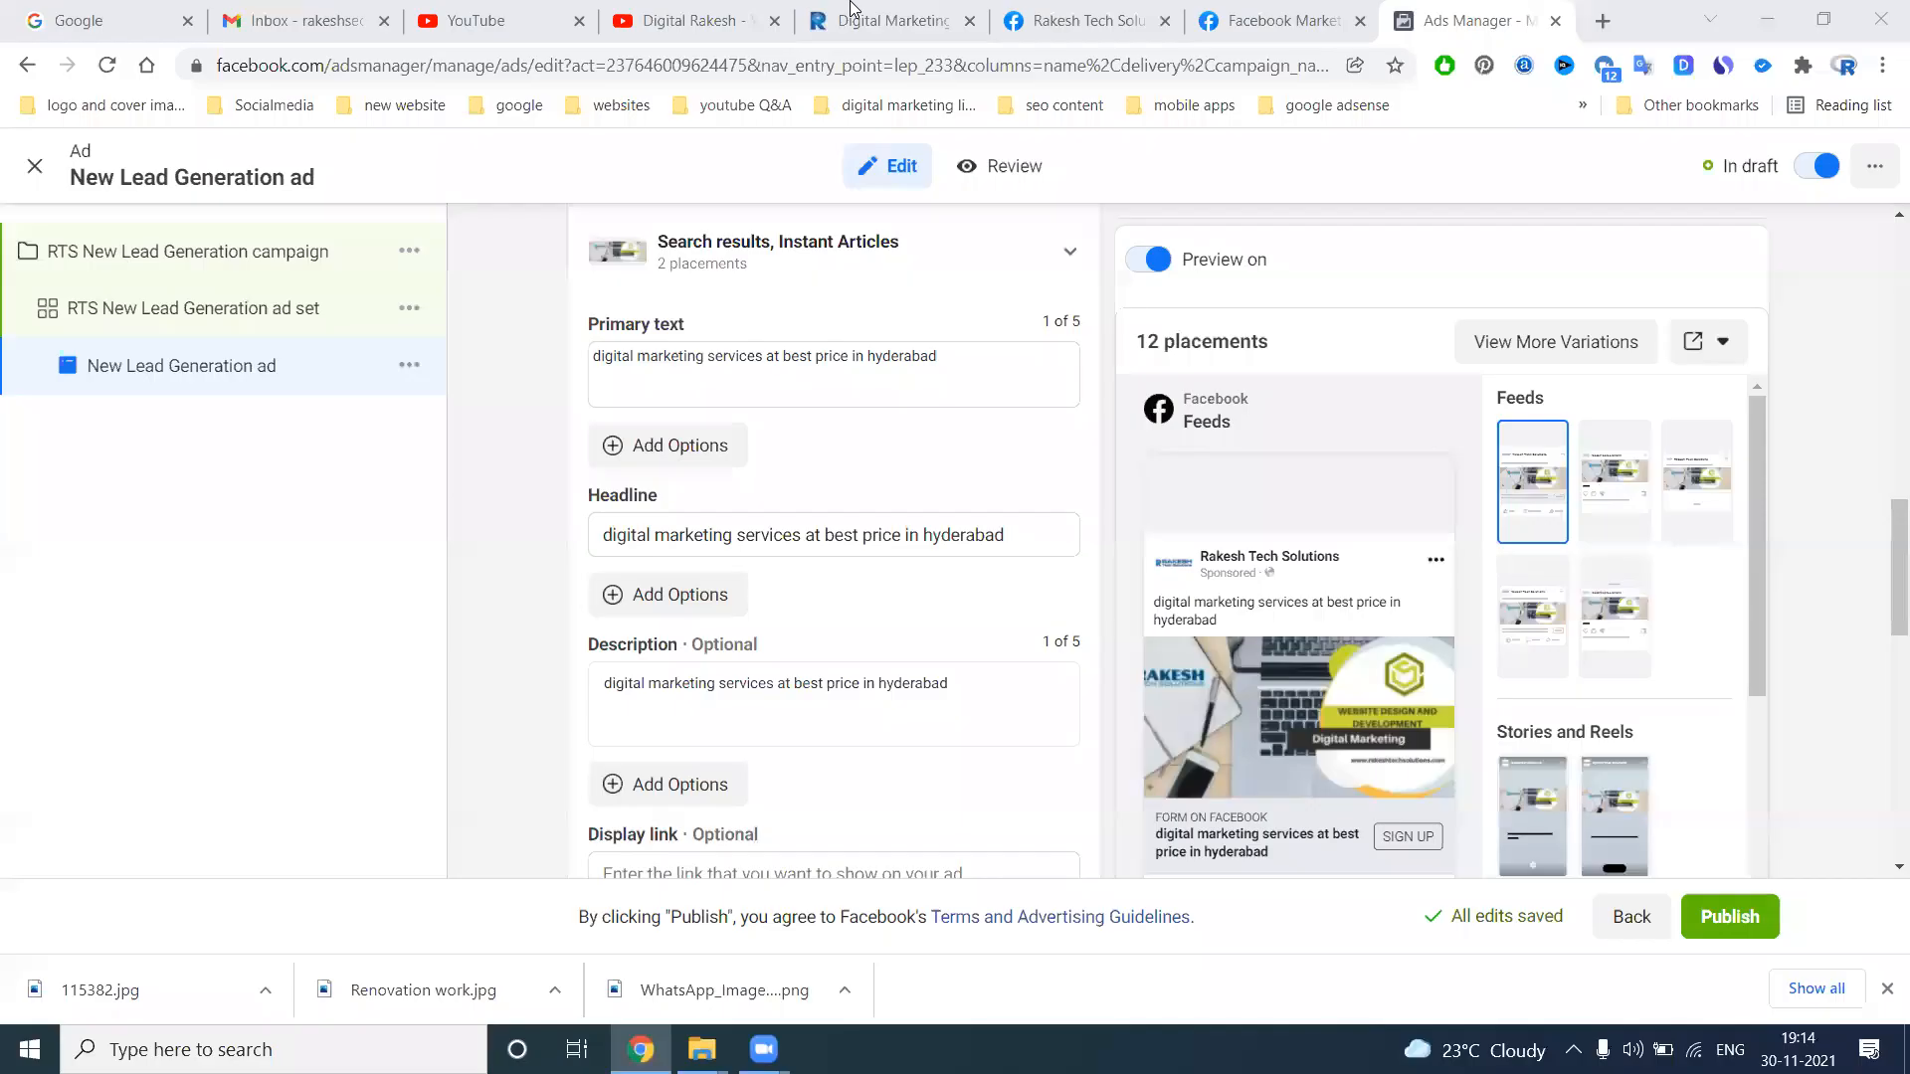
click(853, 12)
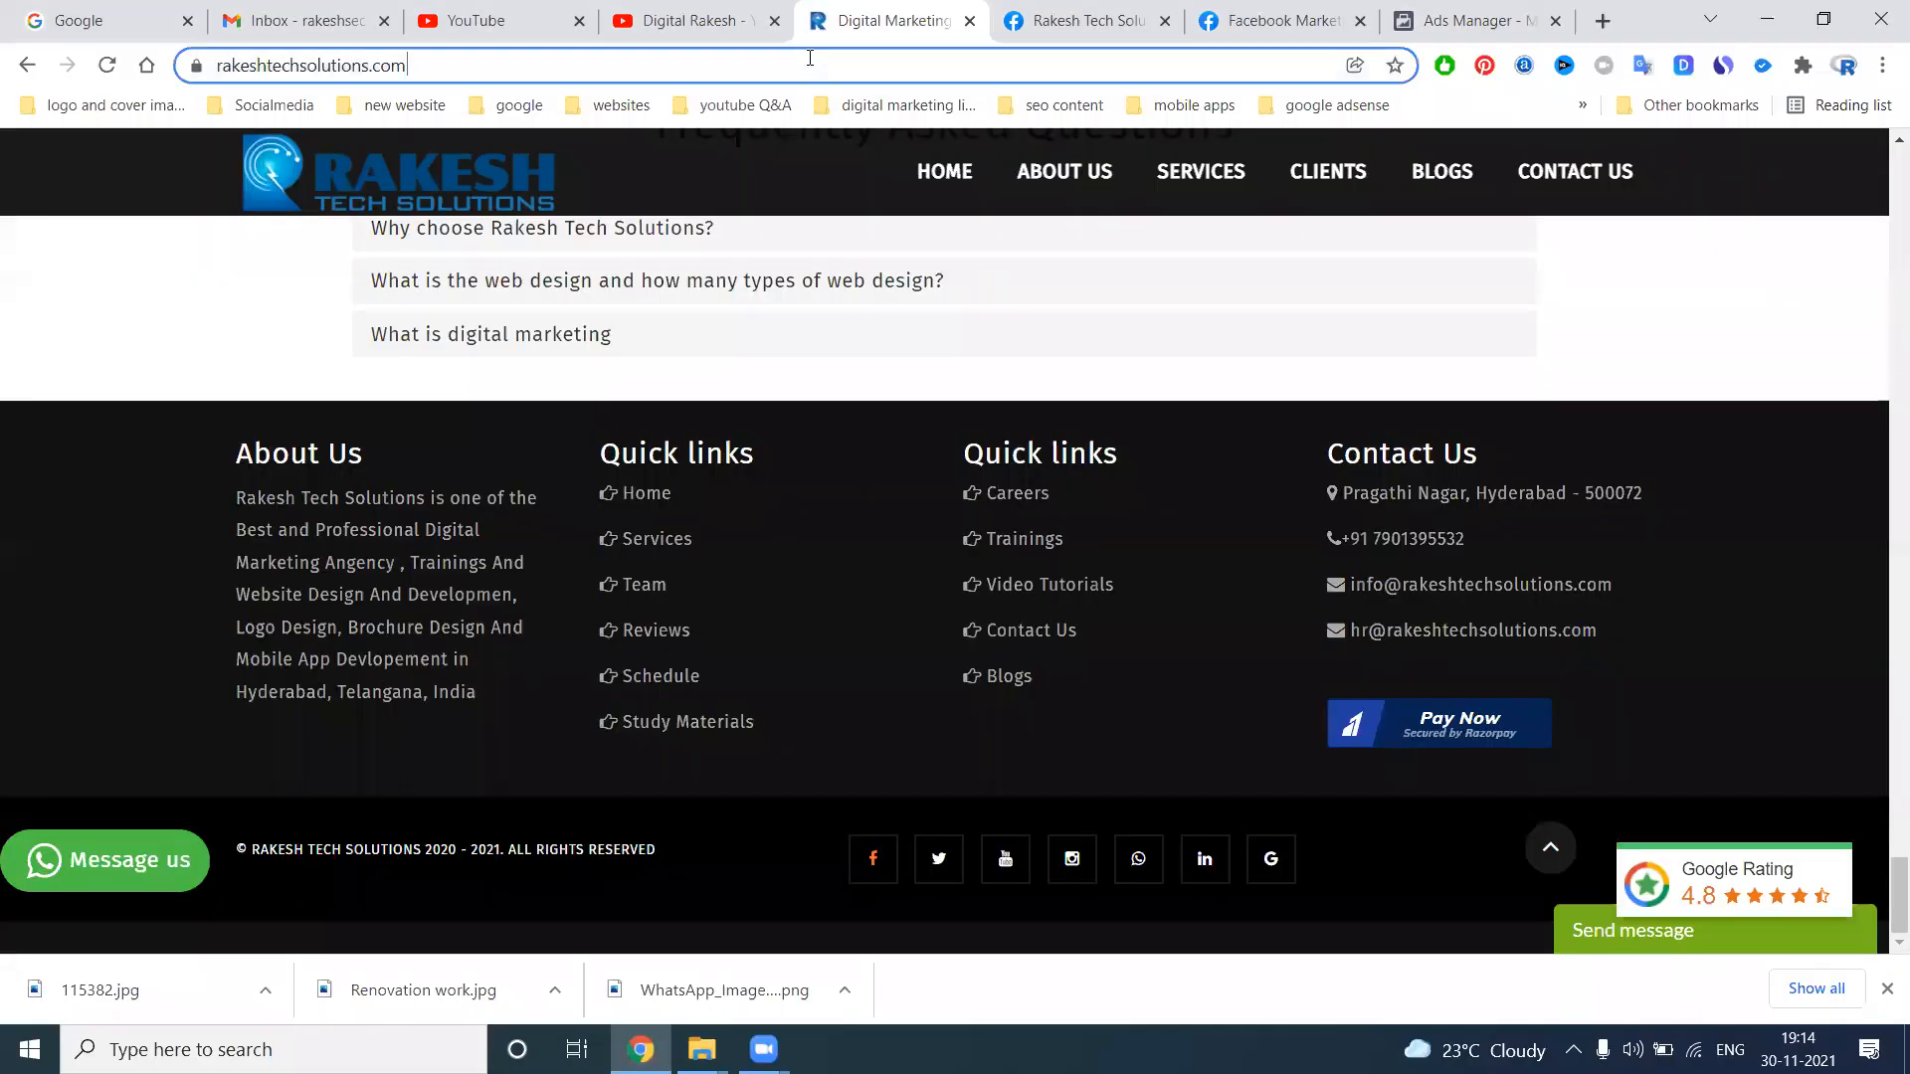
click(1393, 15)
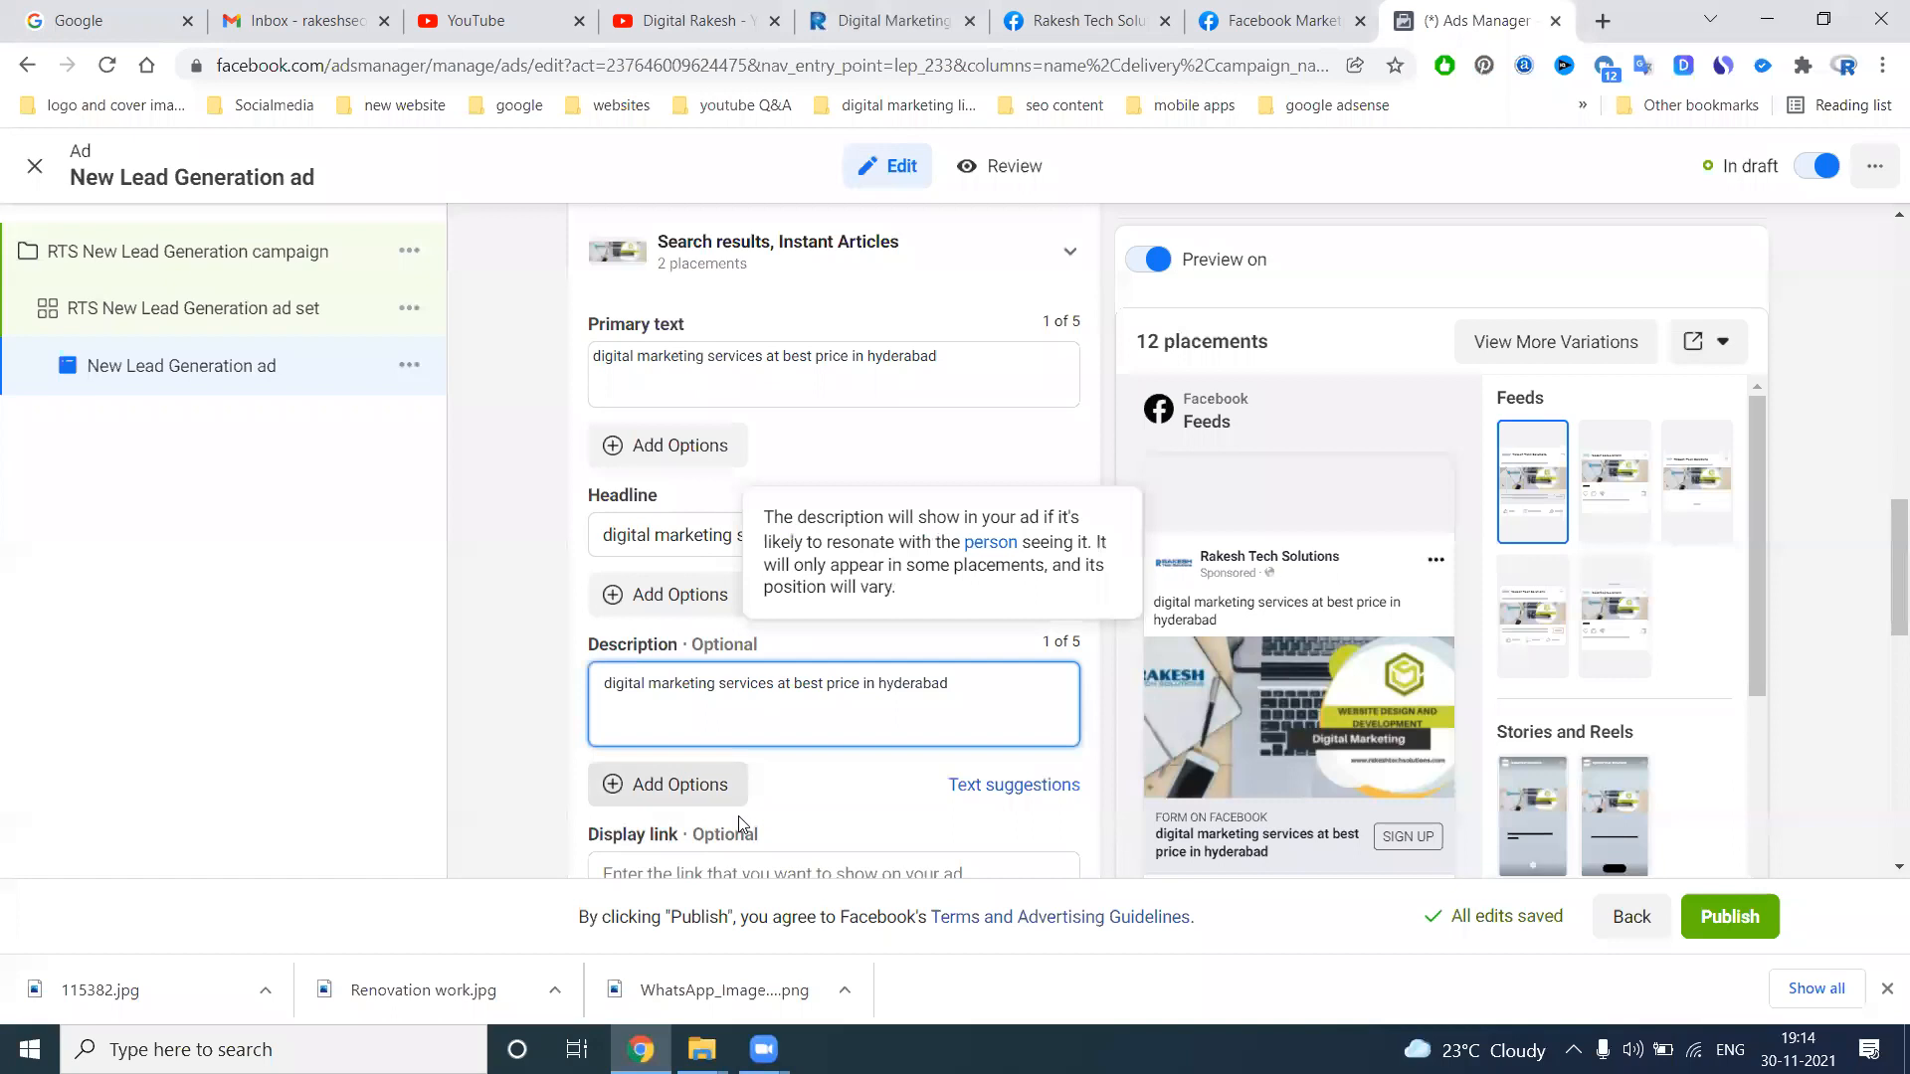
scroll(597, 686, down, 4)
click(675, 518)
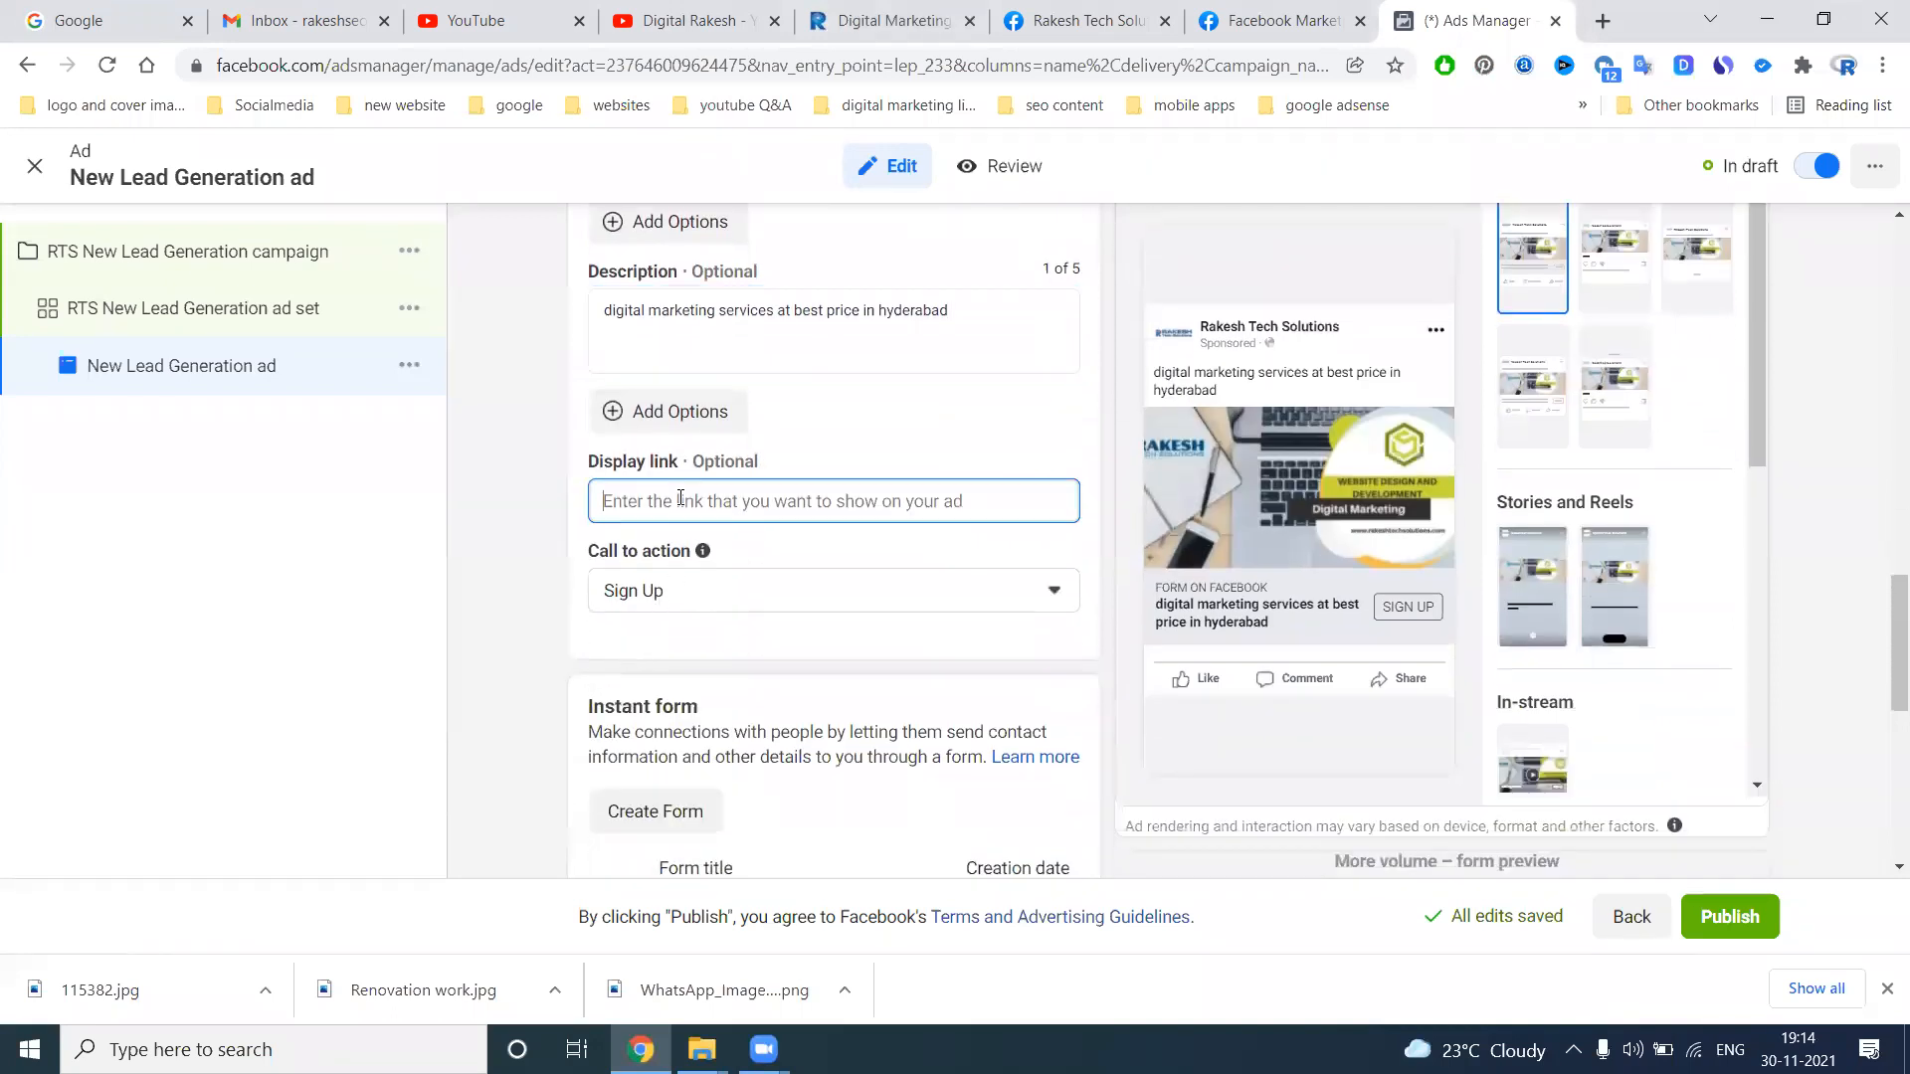
text(https://www.rakeshtechsolutions.com/)
click(485, 502)
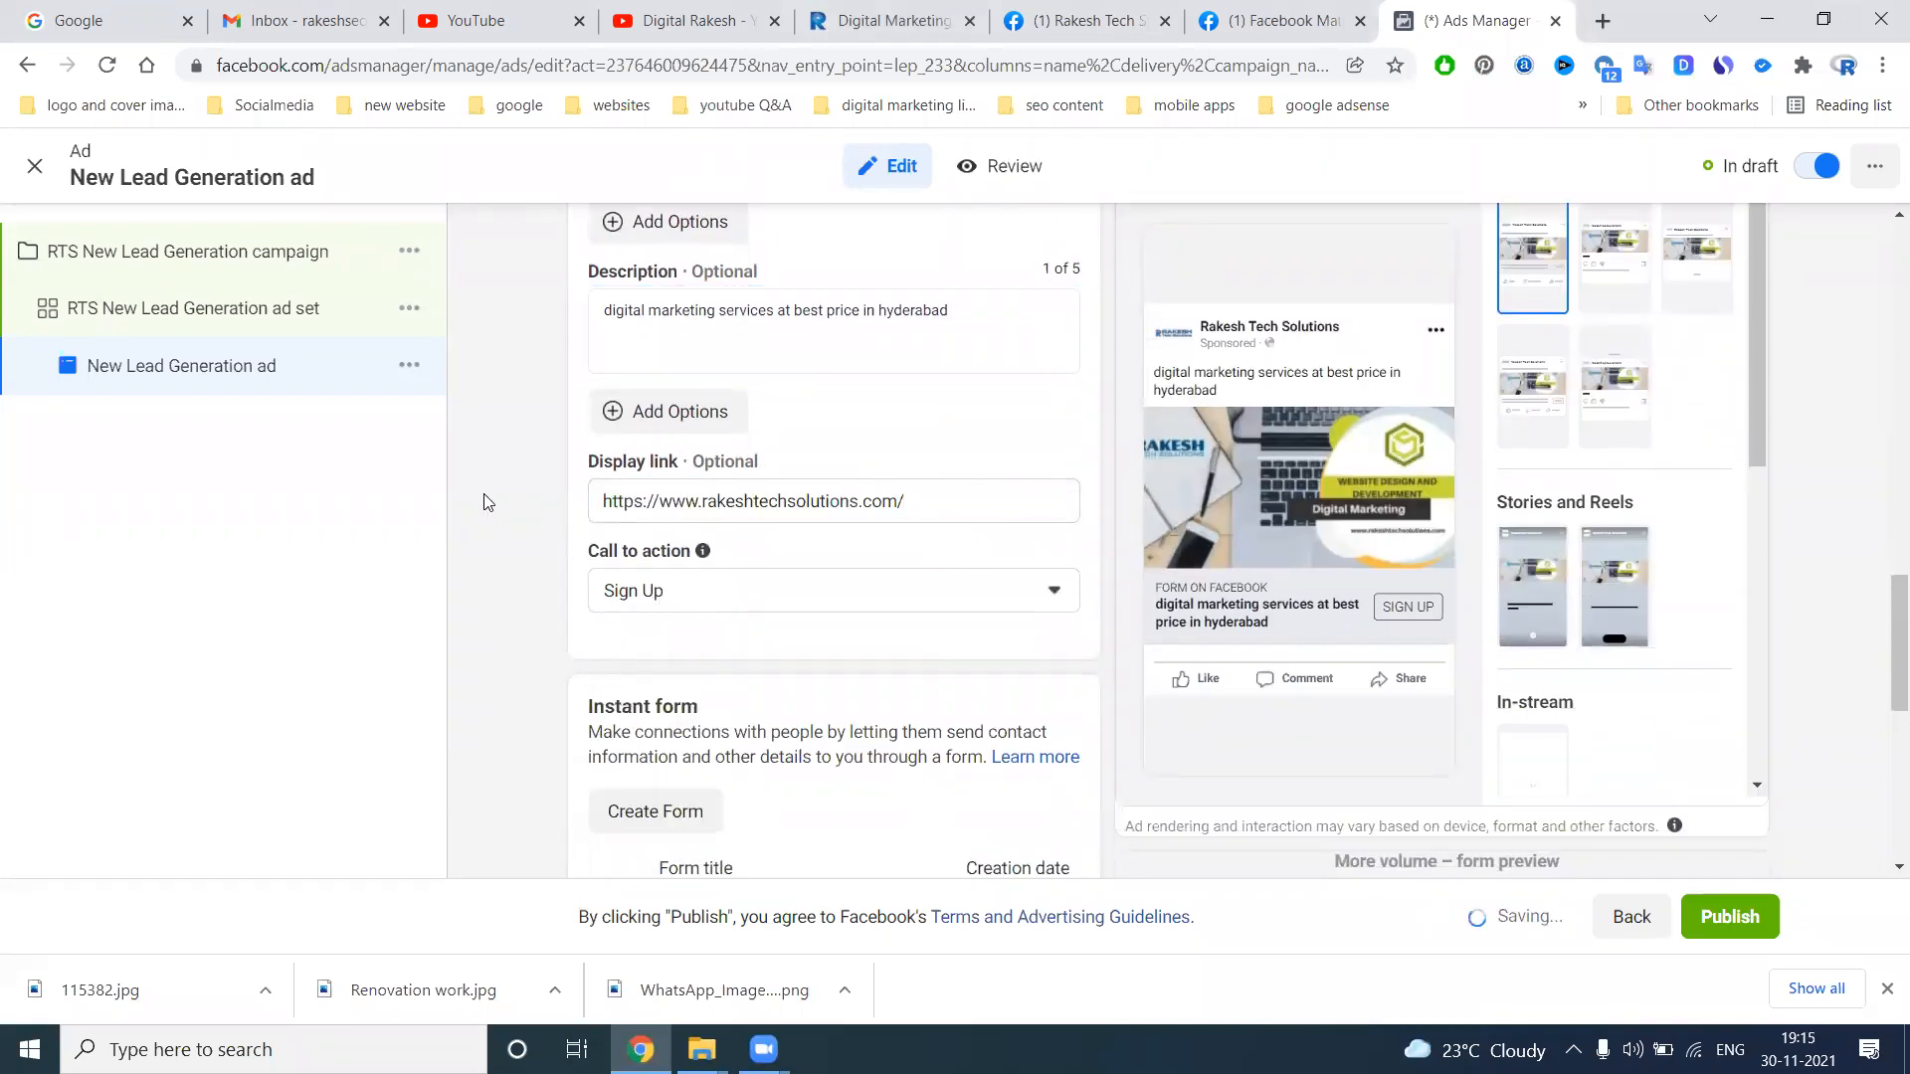
Create a new instant form for the ad and name it "rts"
scroll(895, 537, down, 2)
click(708, 559)
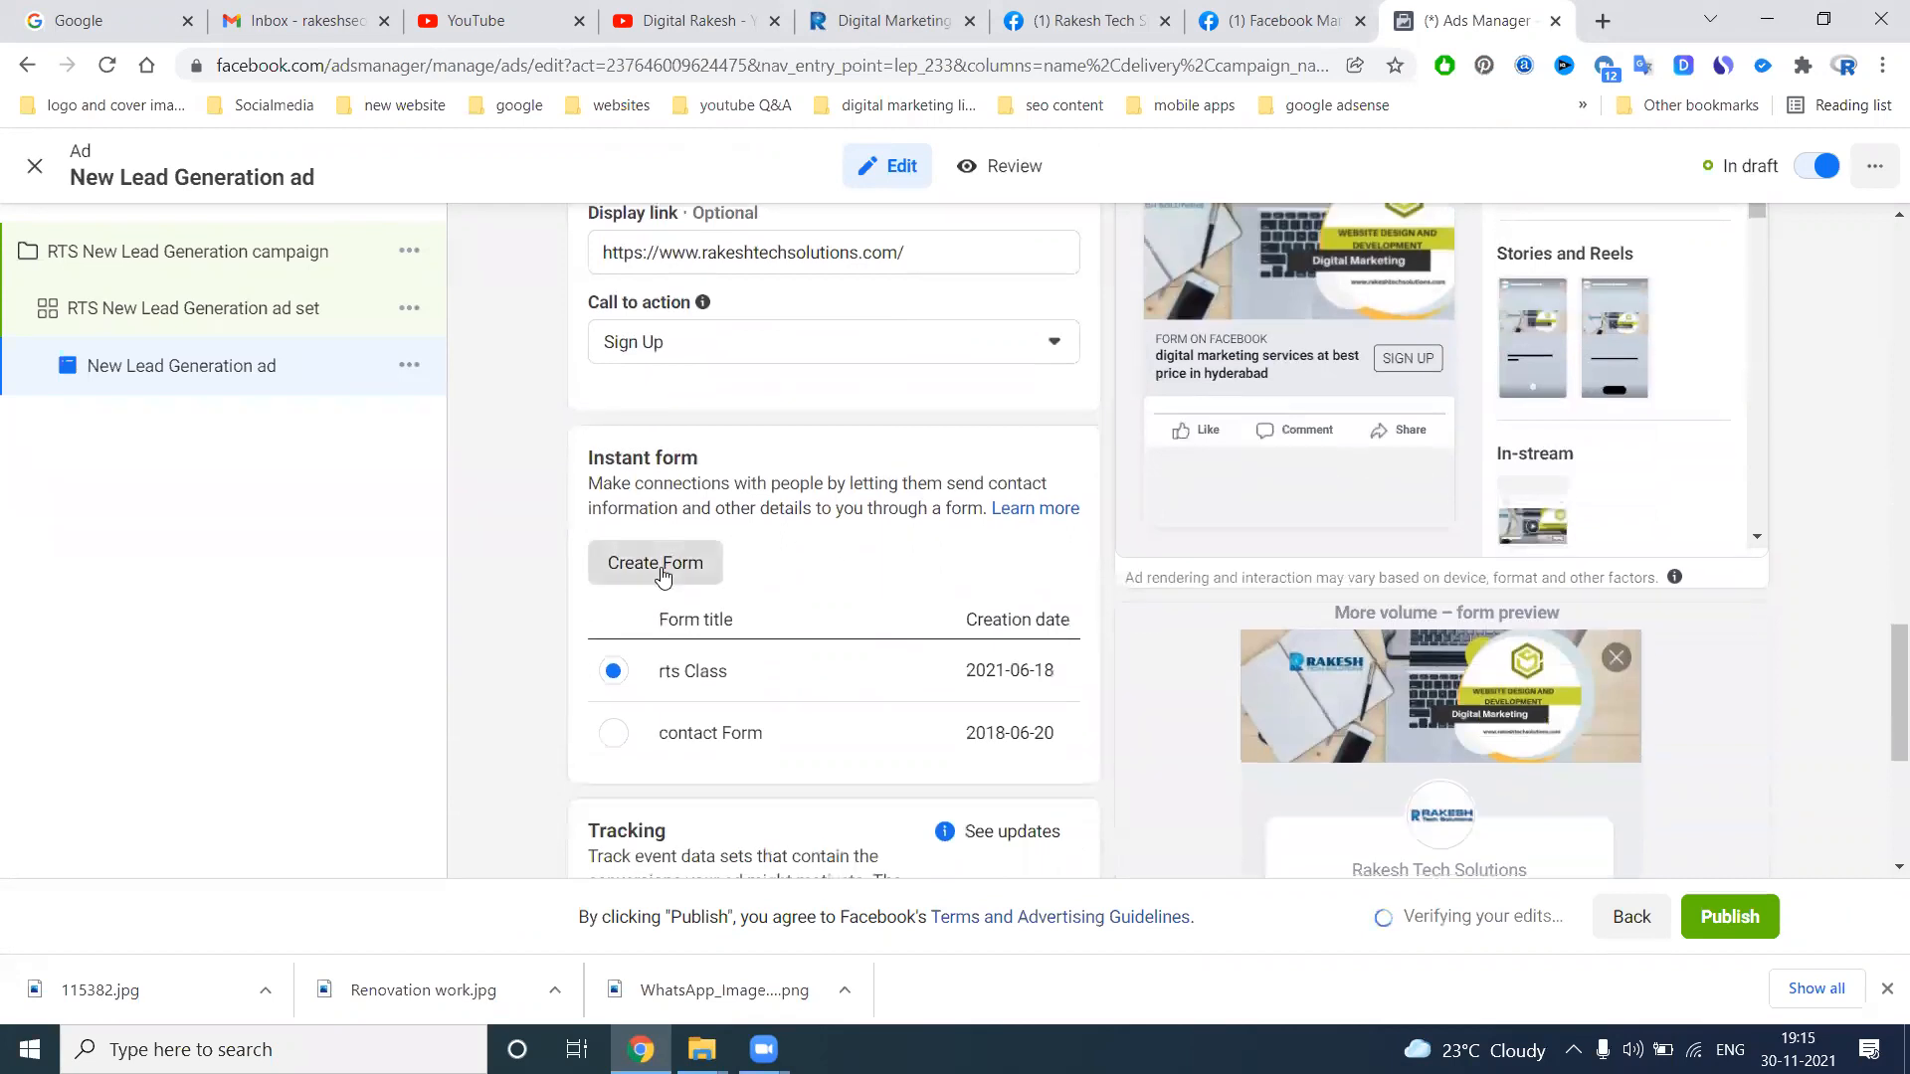
triple_click(452, 364)
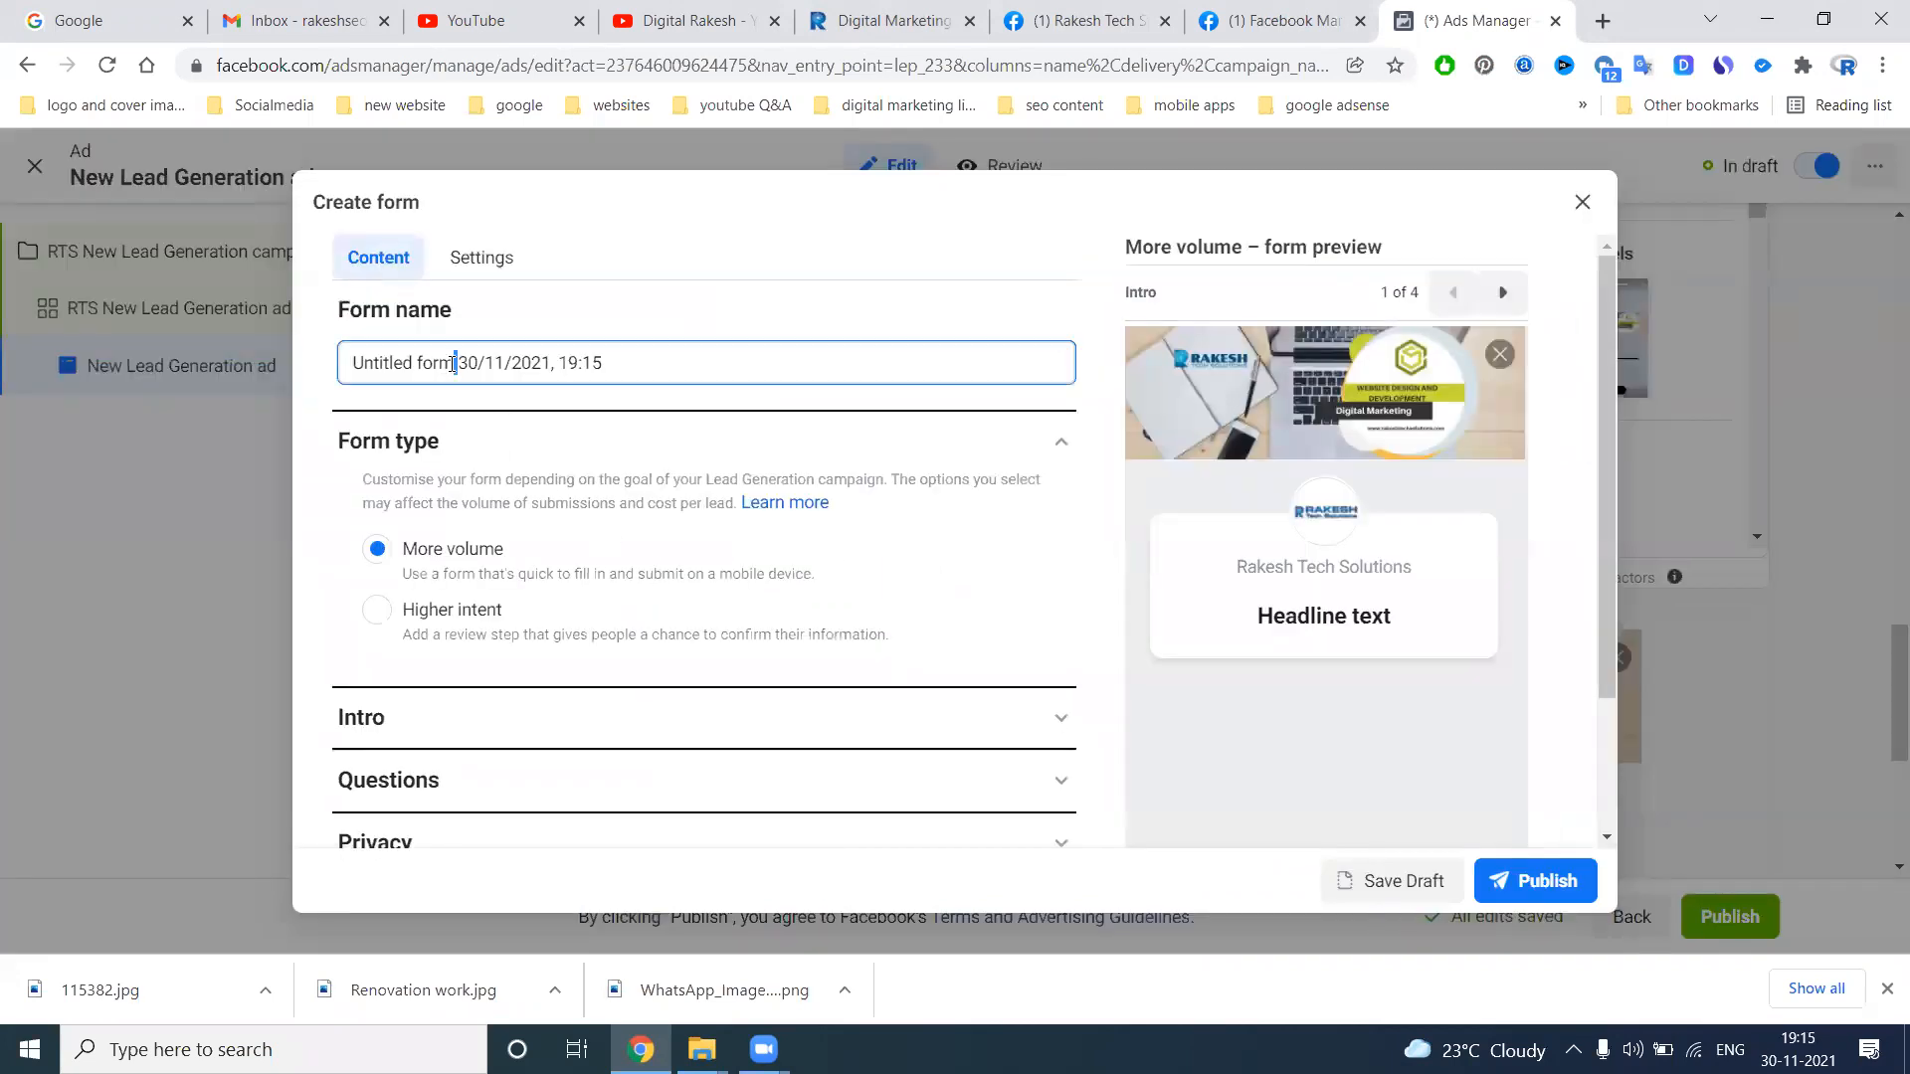
text(rts)
click(349, 521)
Expand the form's Intro section and examine its background image and greeting options
scroll(350, 521, down, 2)
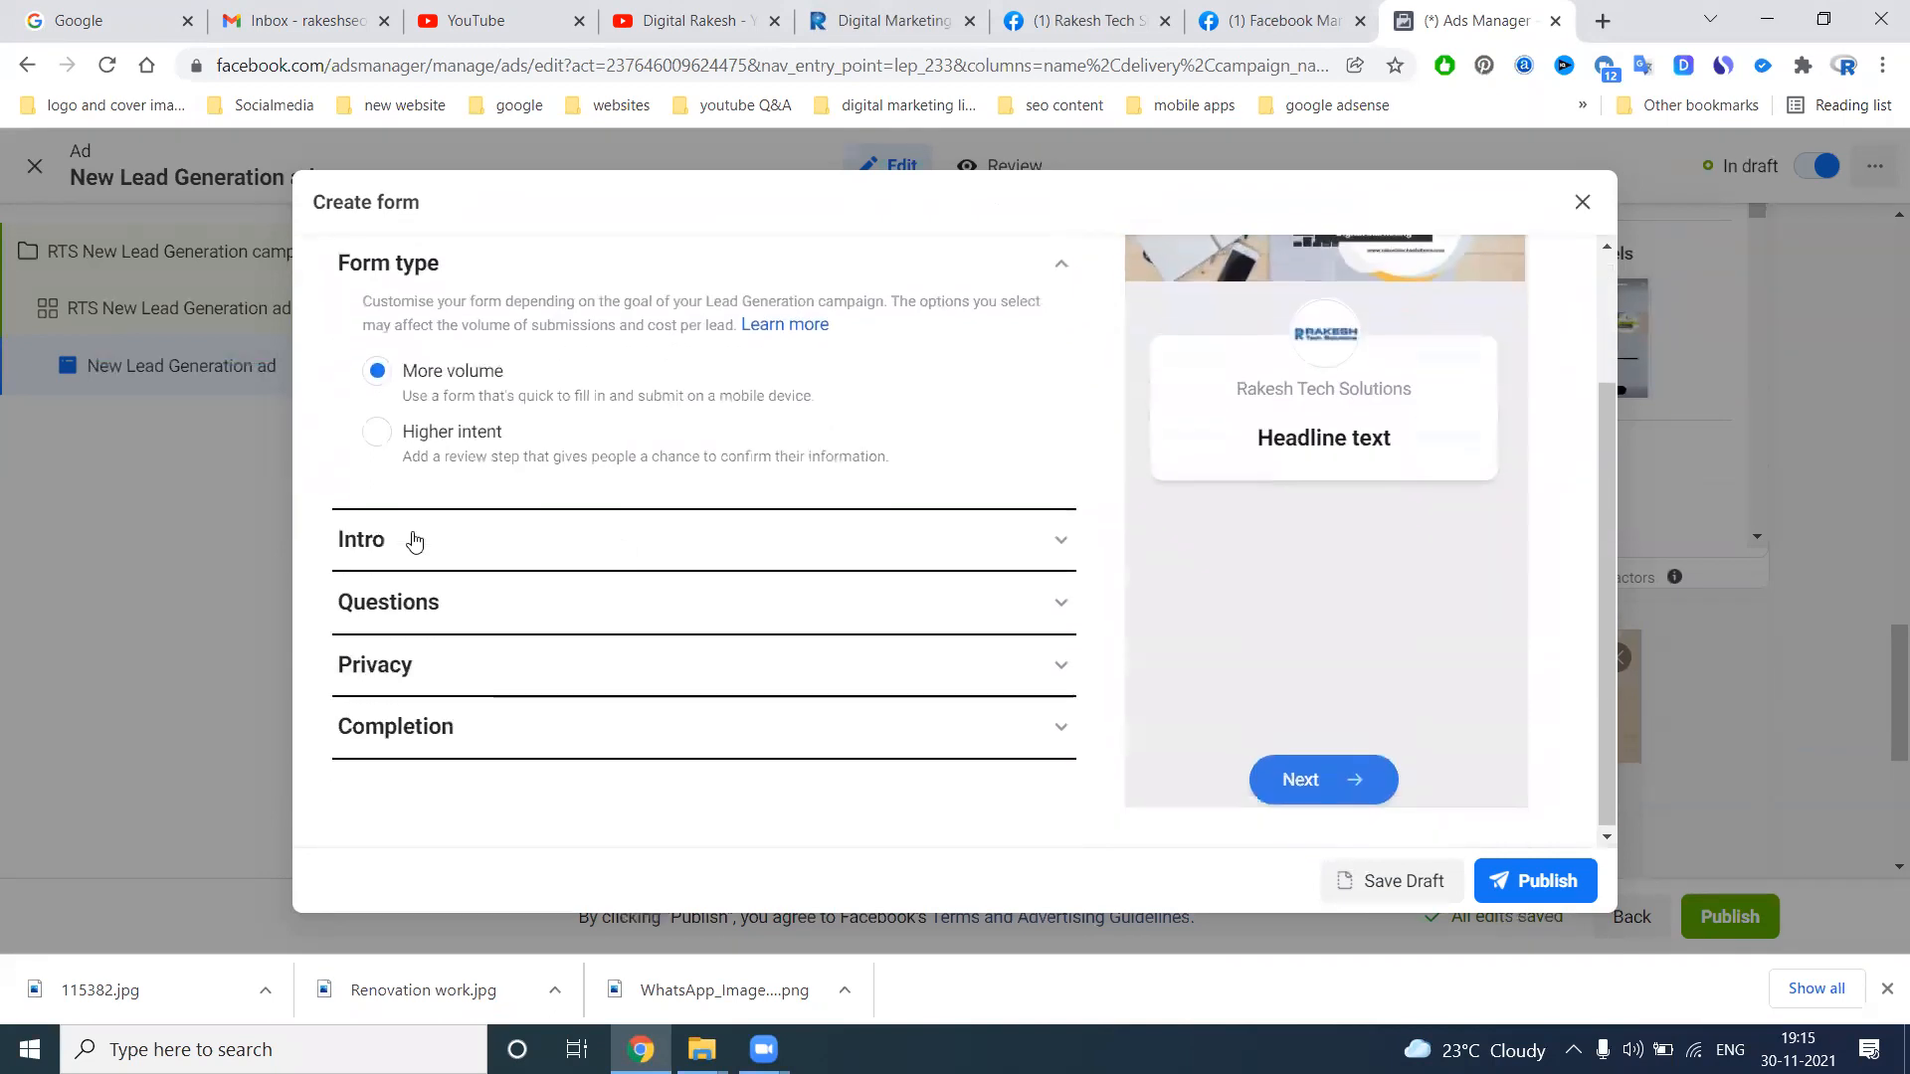
click(1060, 540)
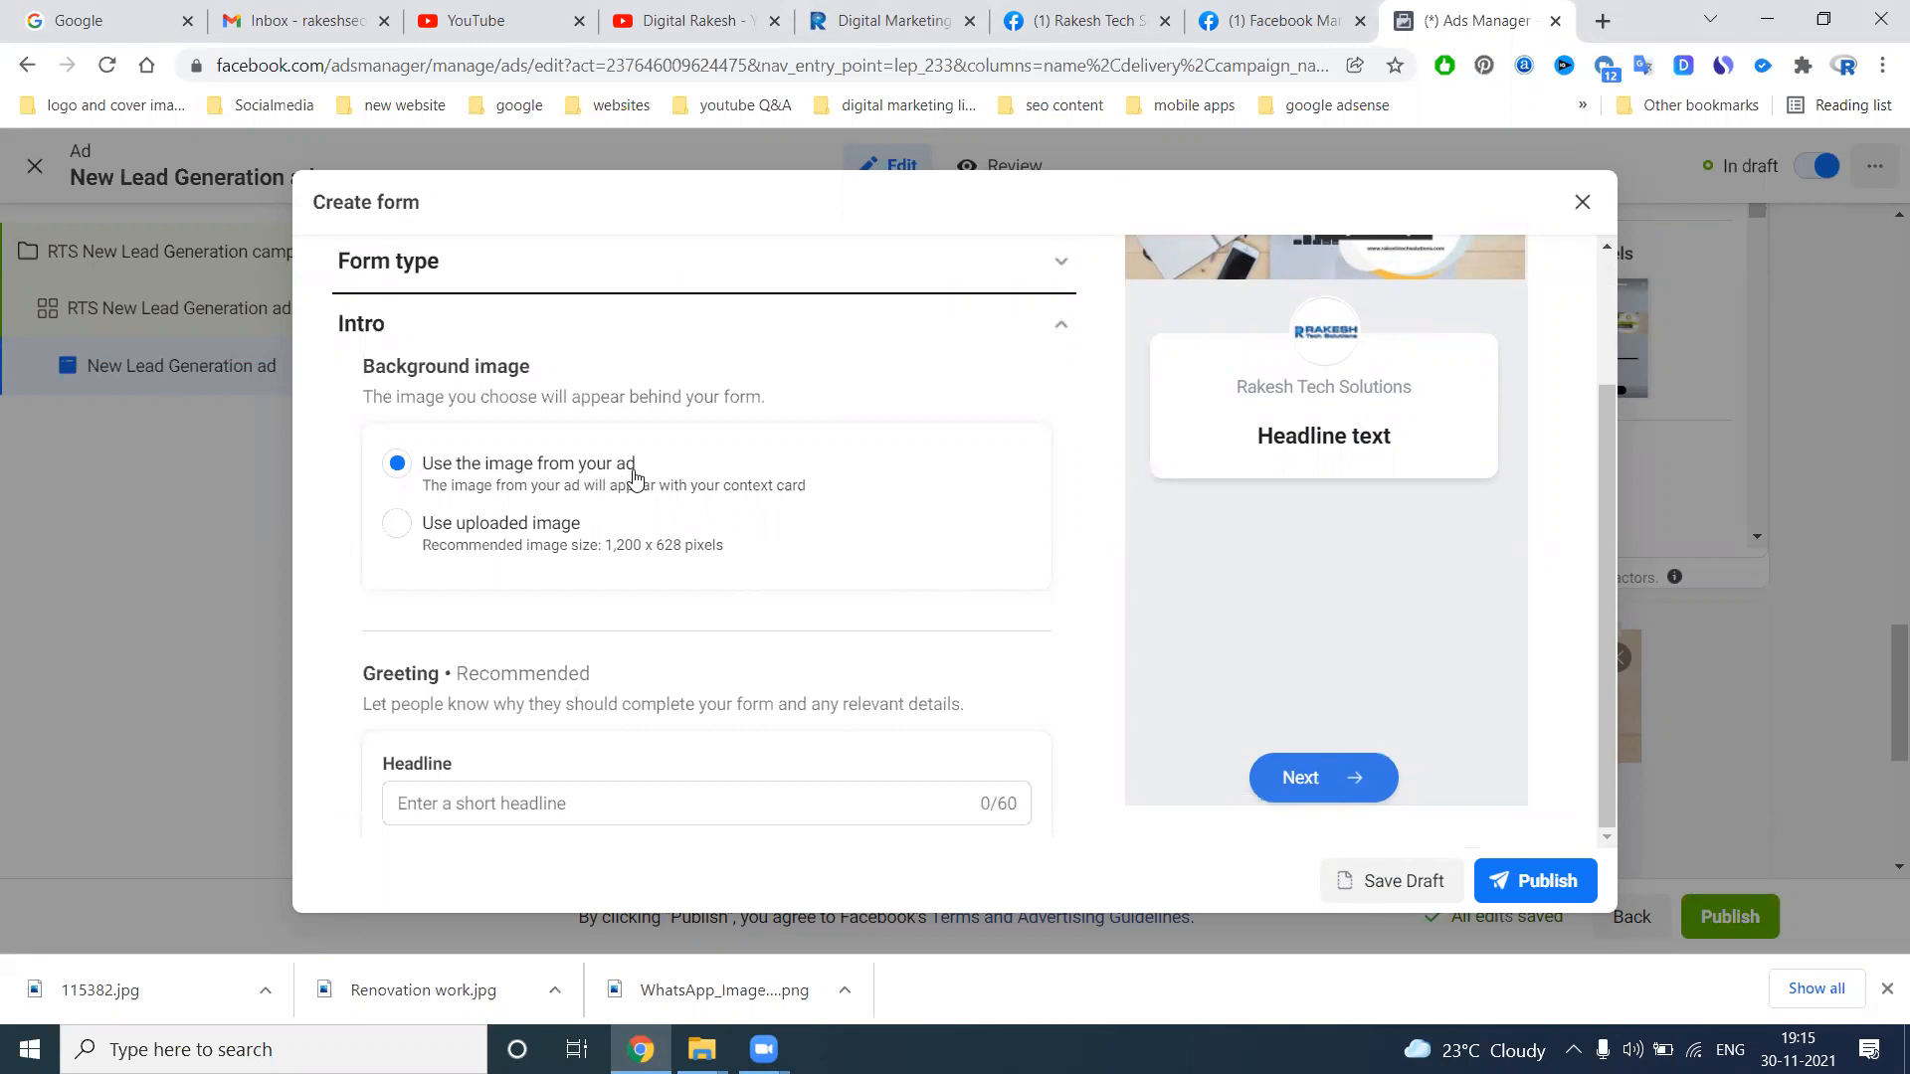
scroll(856, 597, down, 3)
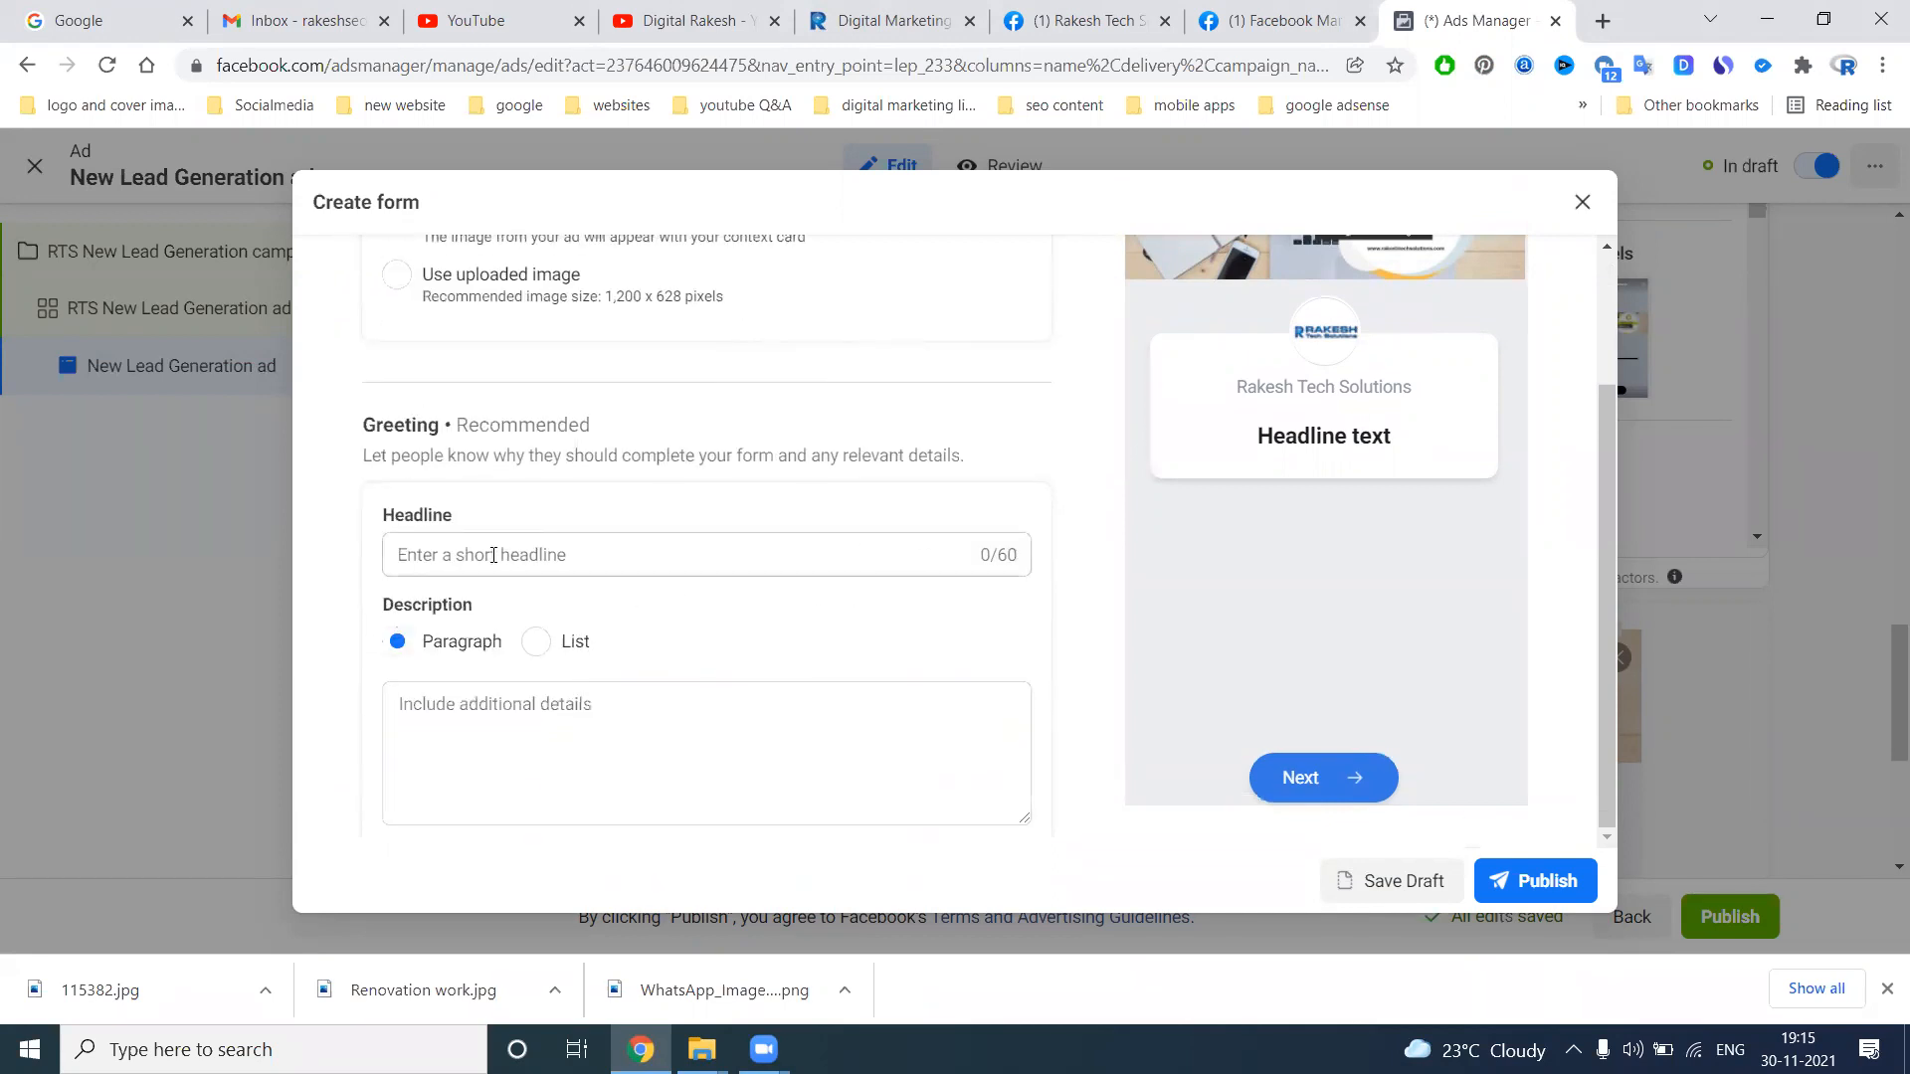
click(494, 555)
text(https://www.rakeshtechsolutions.com/)
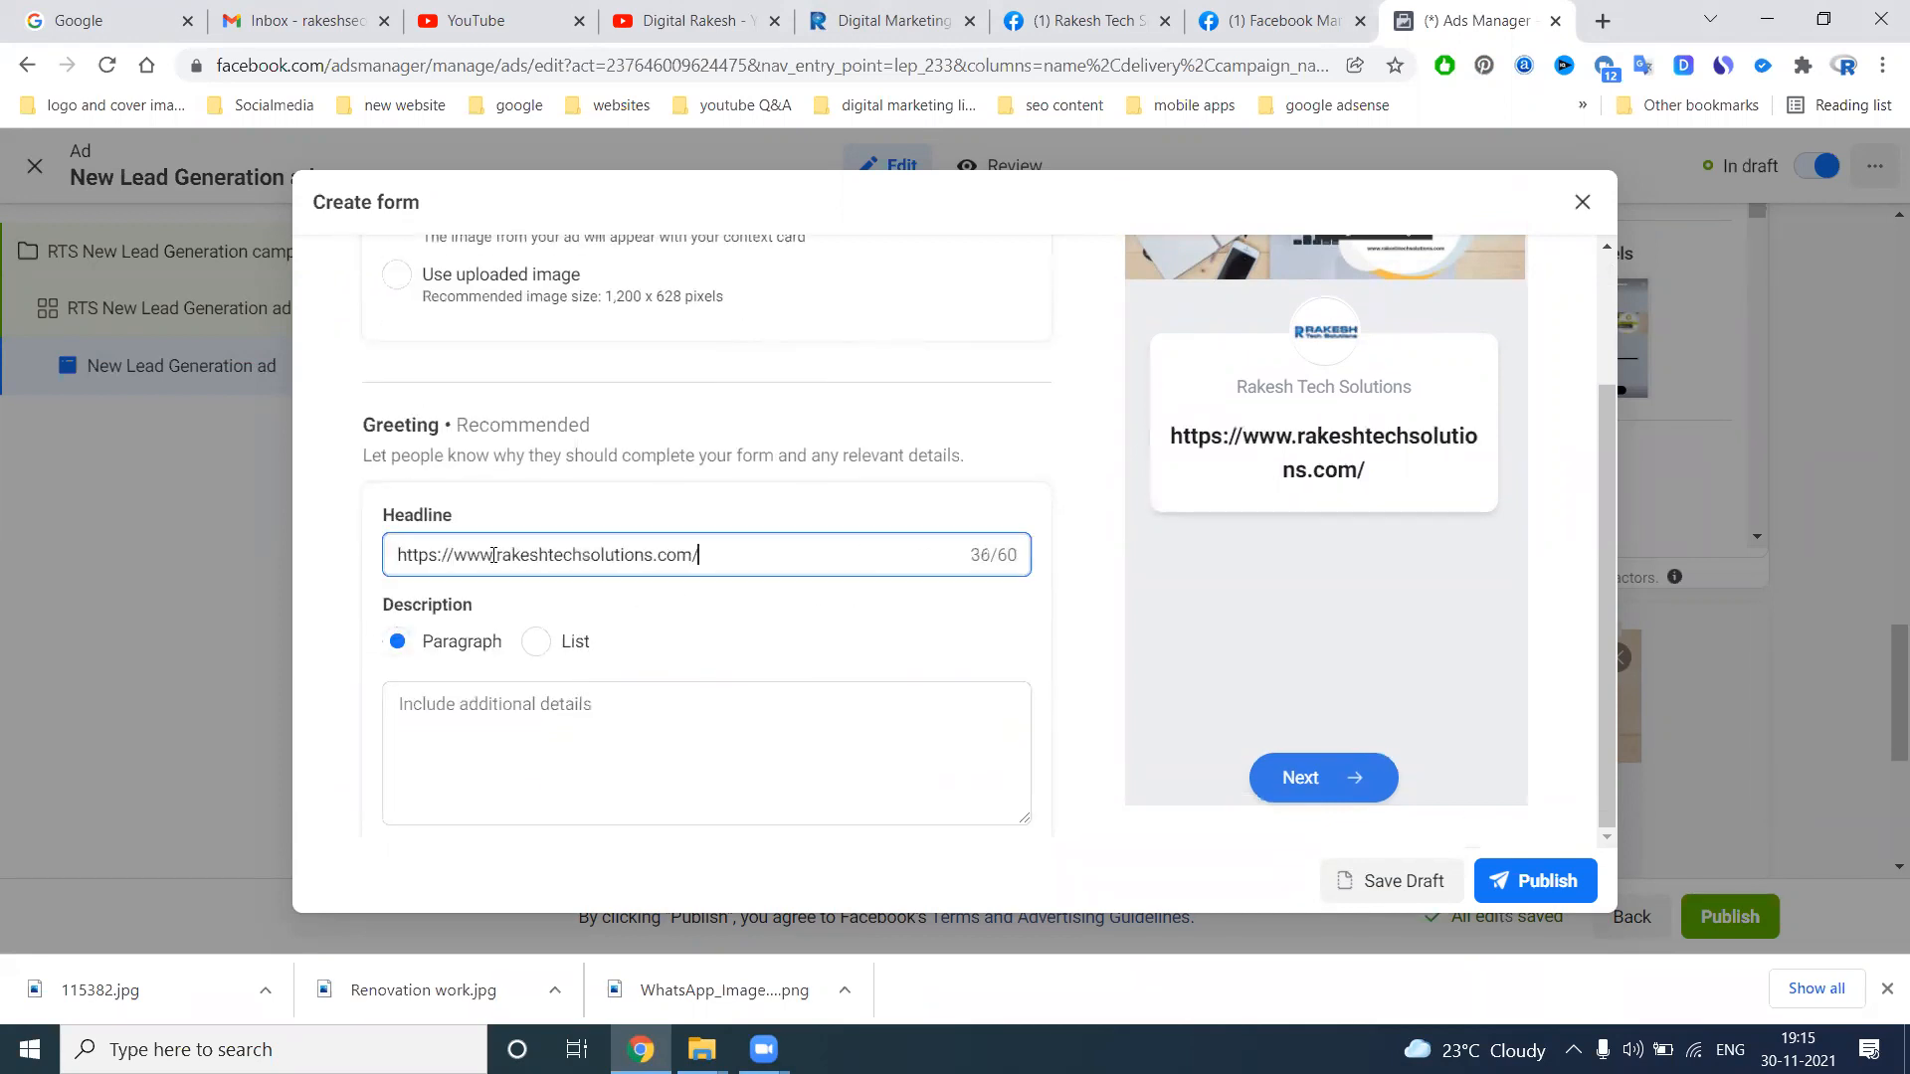
key(ctrl+a)
key(BackSpace)
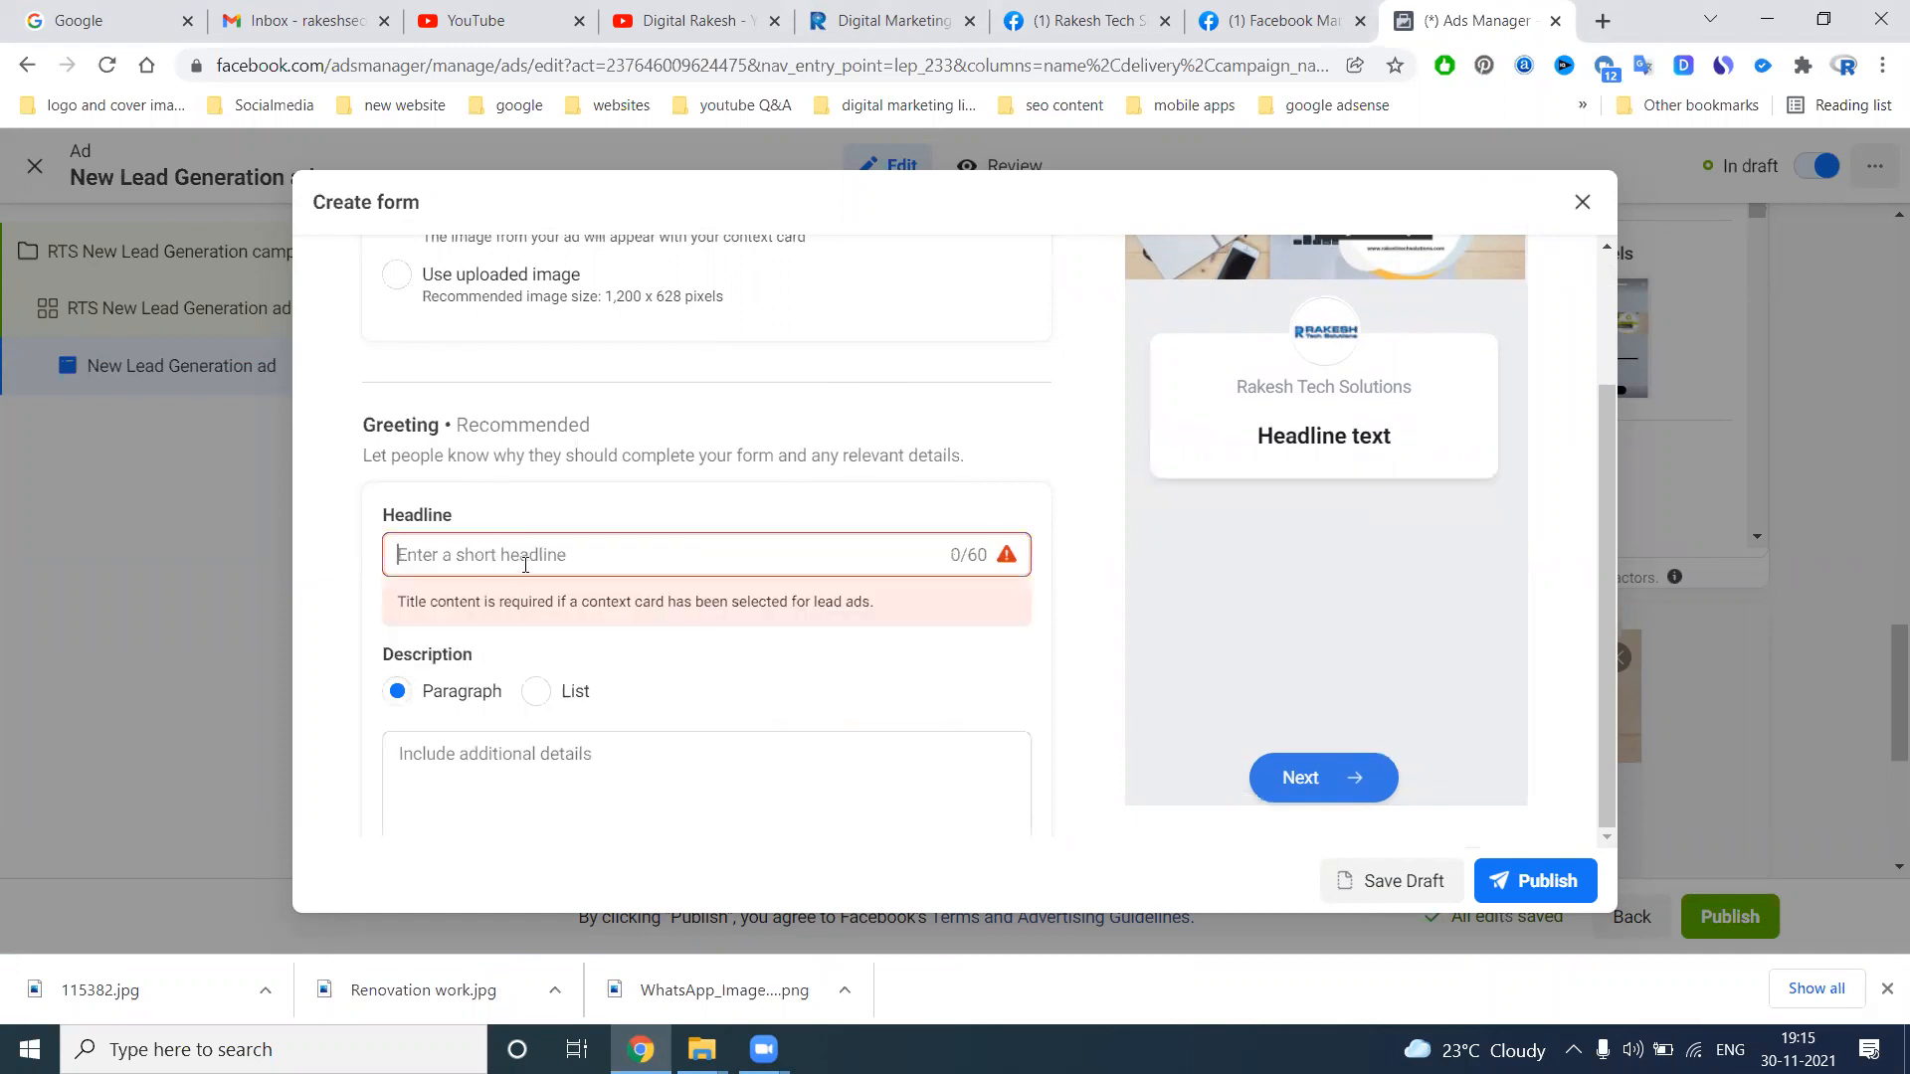
scroll(895, 480, up, 3)
scroll(893, 481, down, 5)
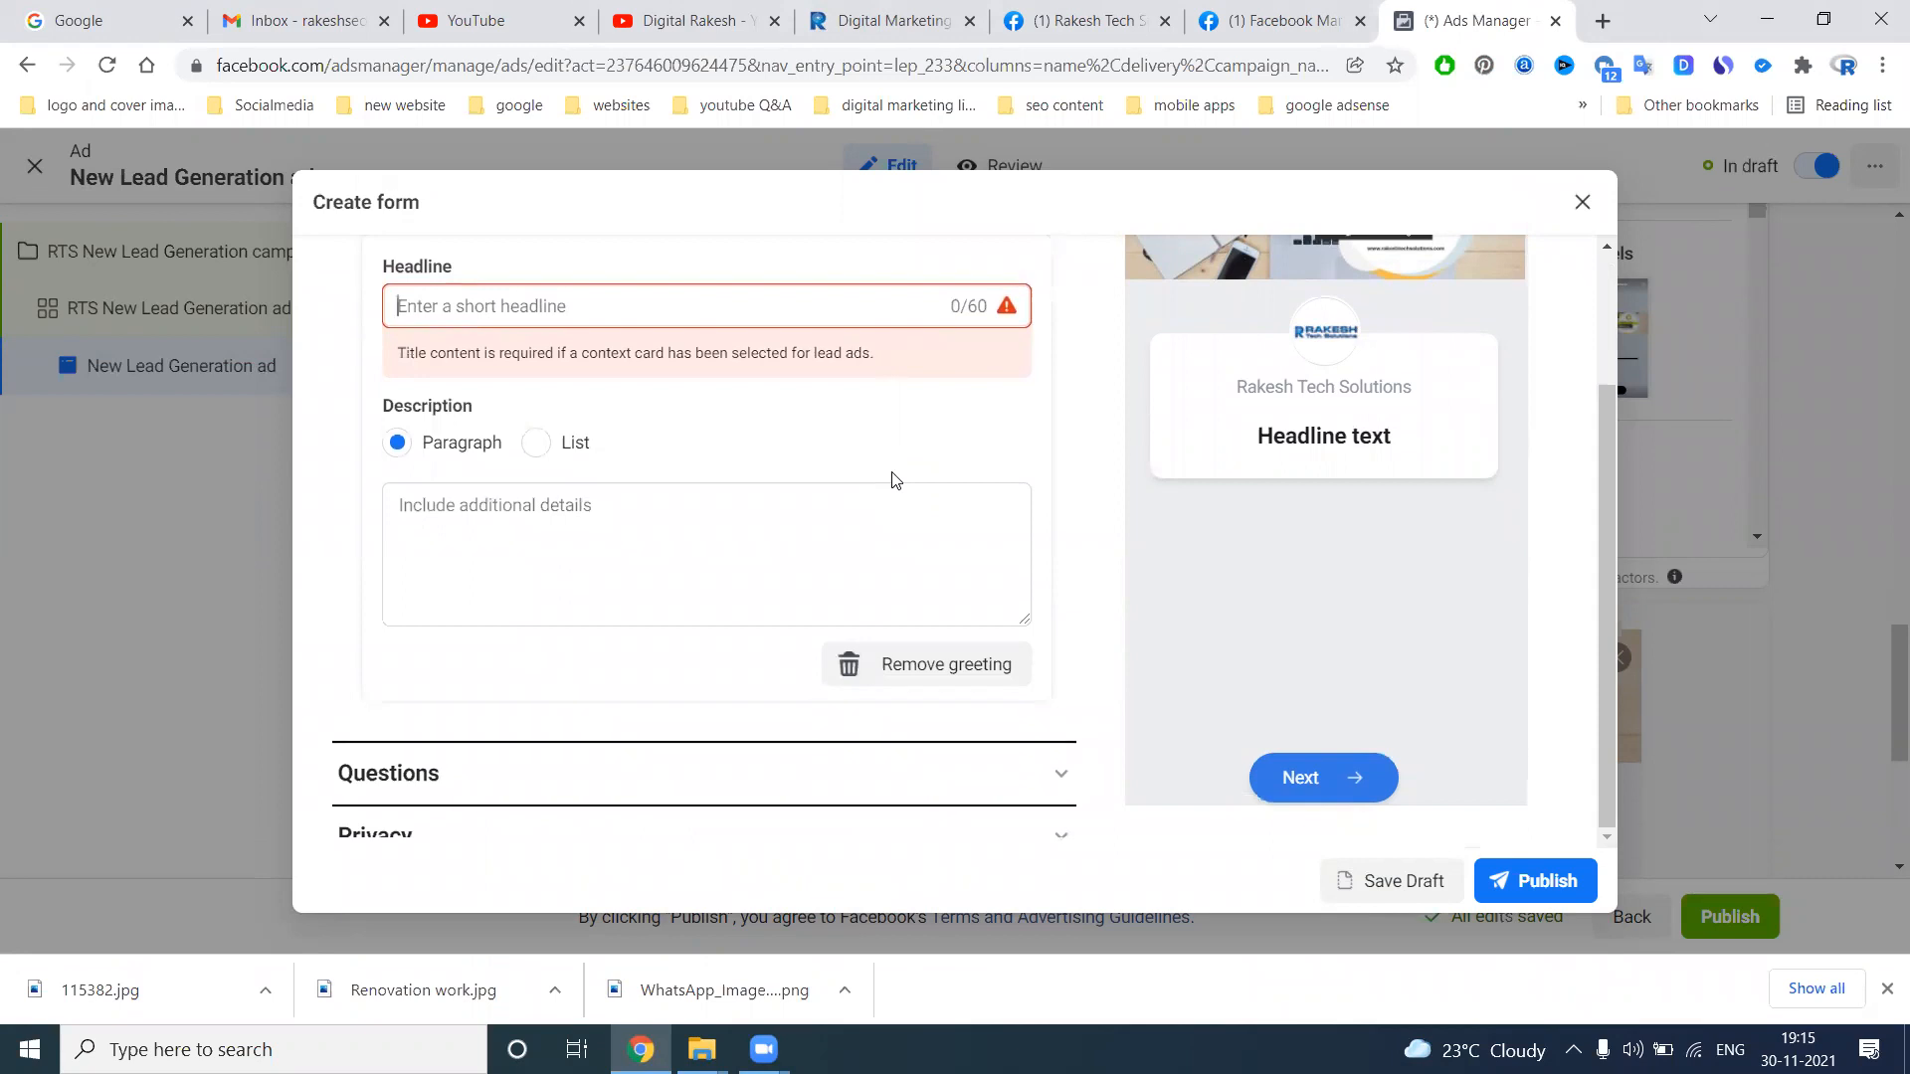
Set the form's greeting headline to "Digital Marketing Training"
text(Digi)
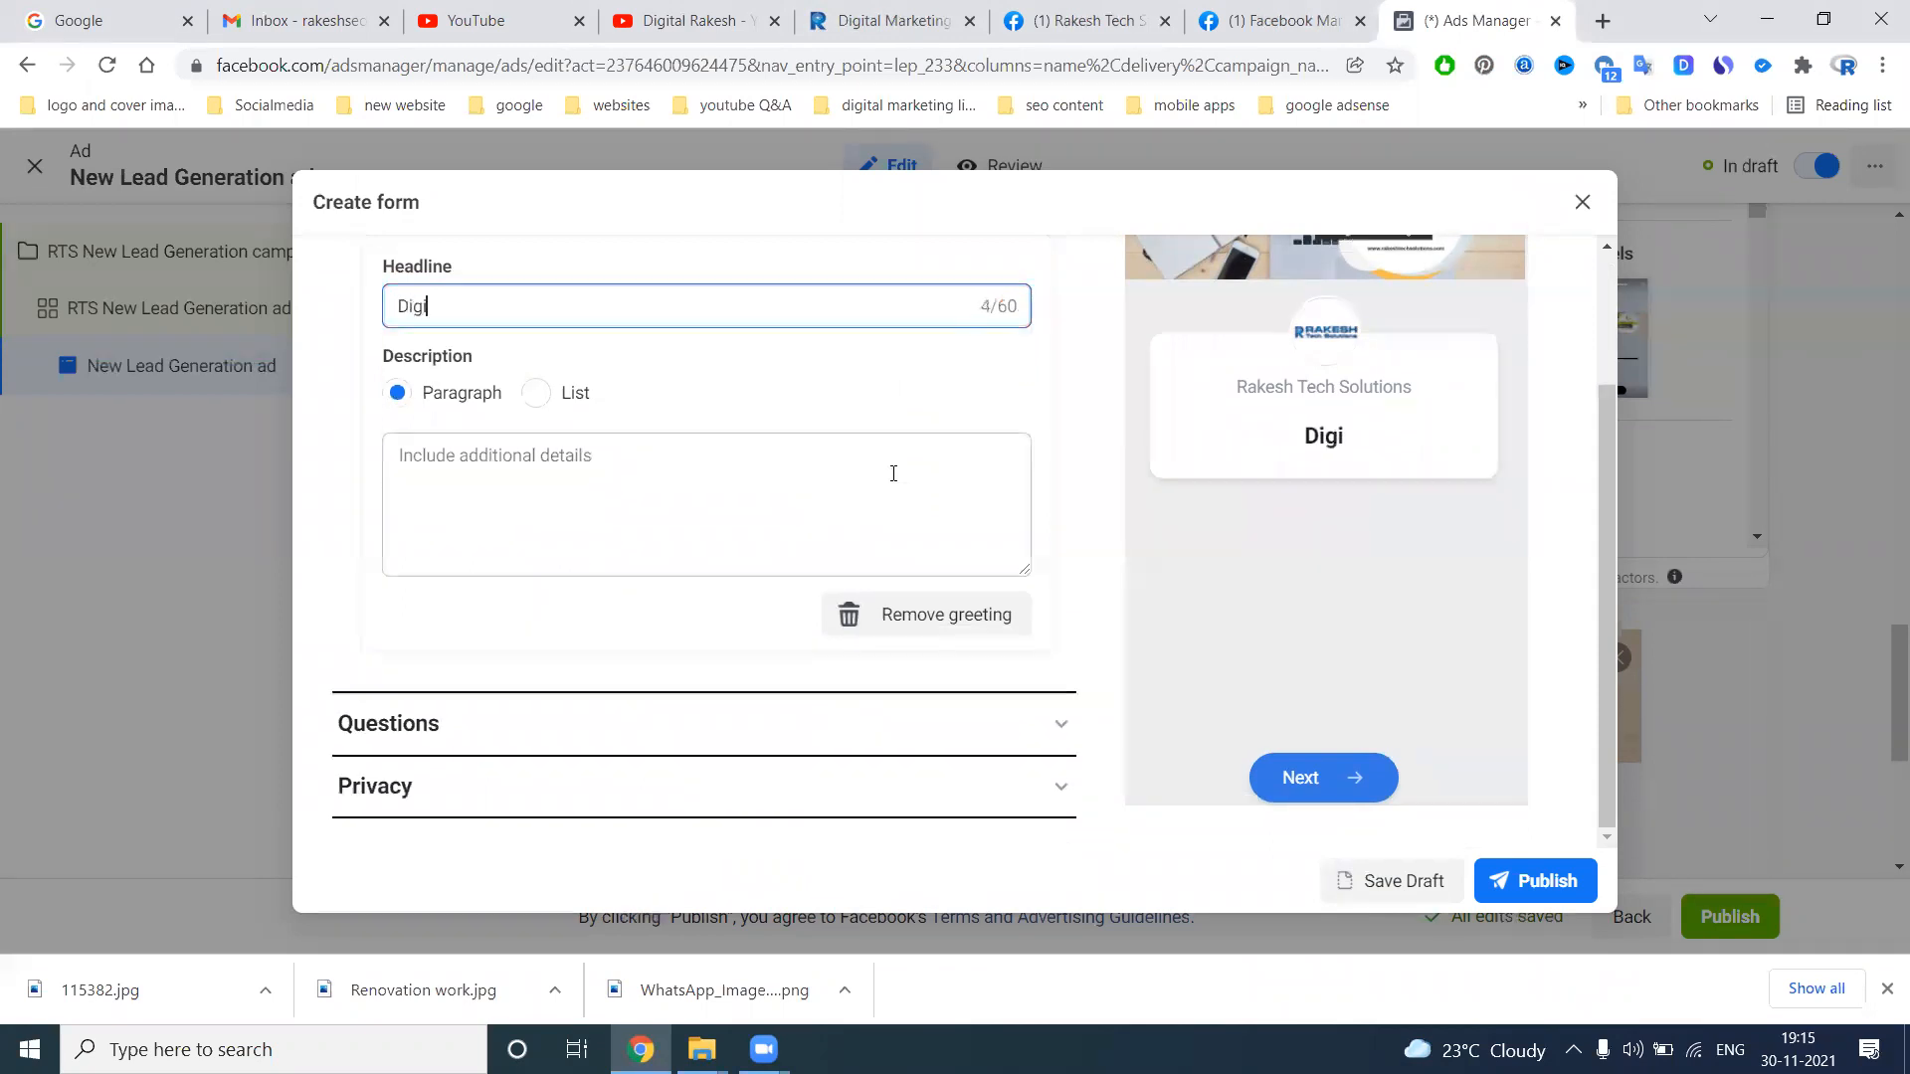
text(tal Mar)
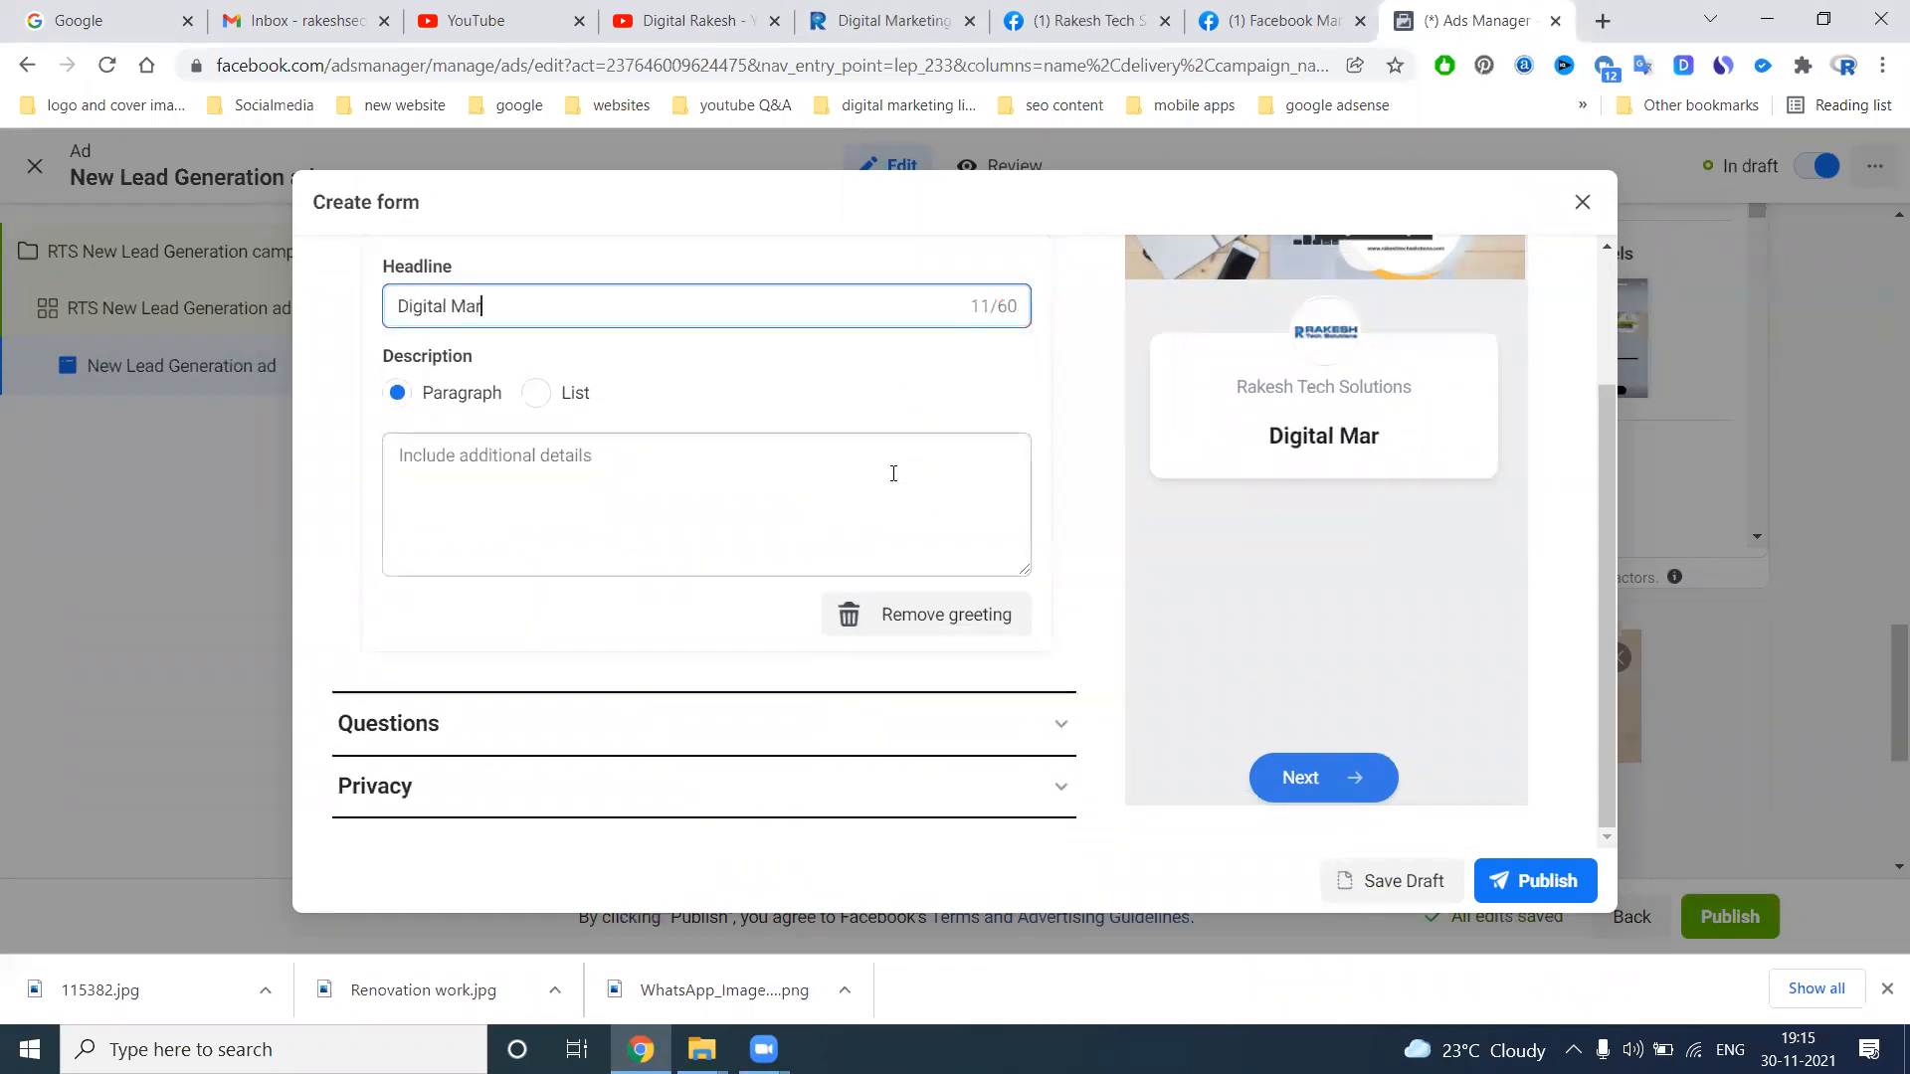
text(keting Tra)
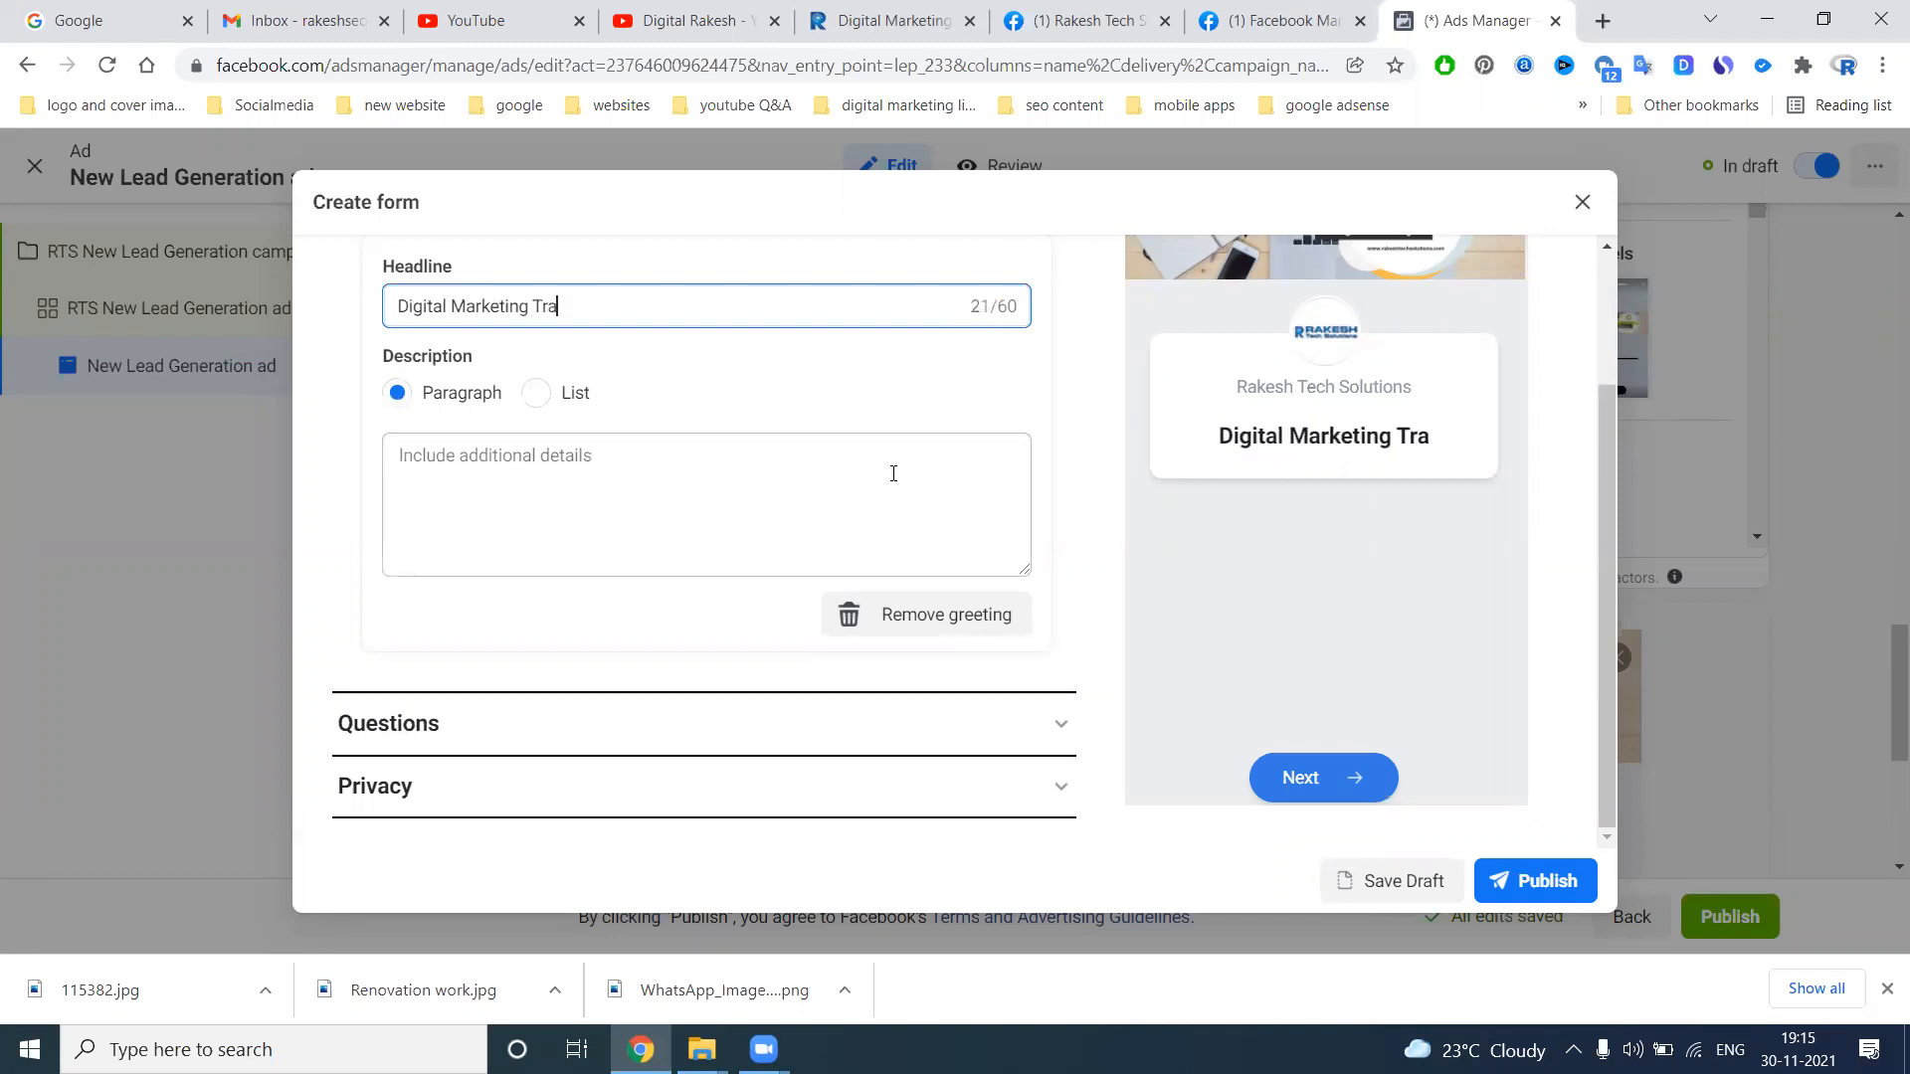
text(ining)
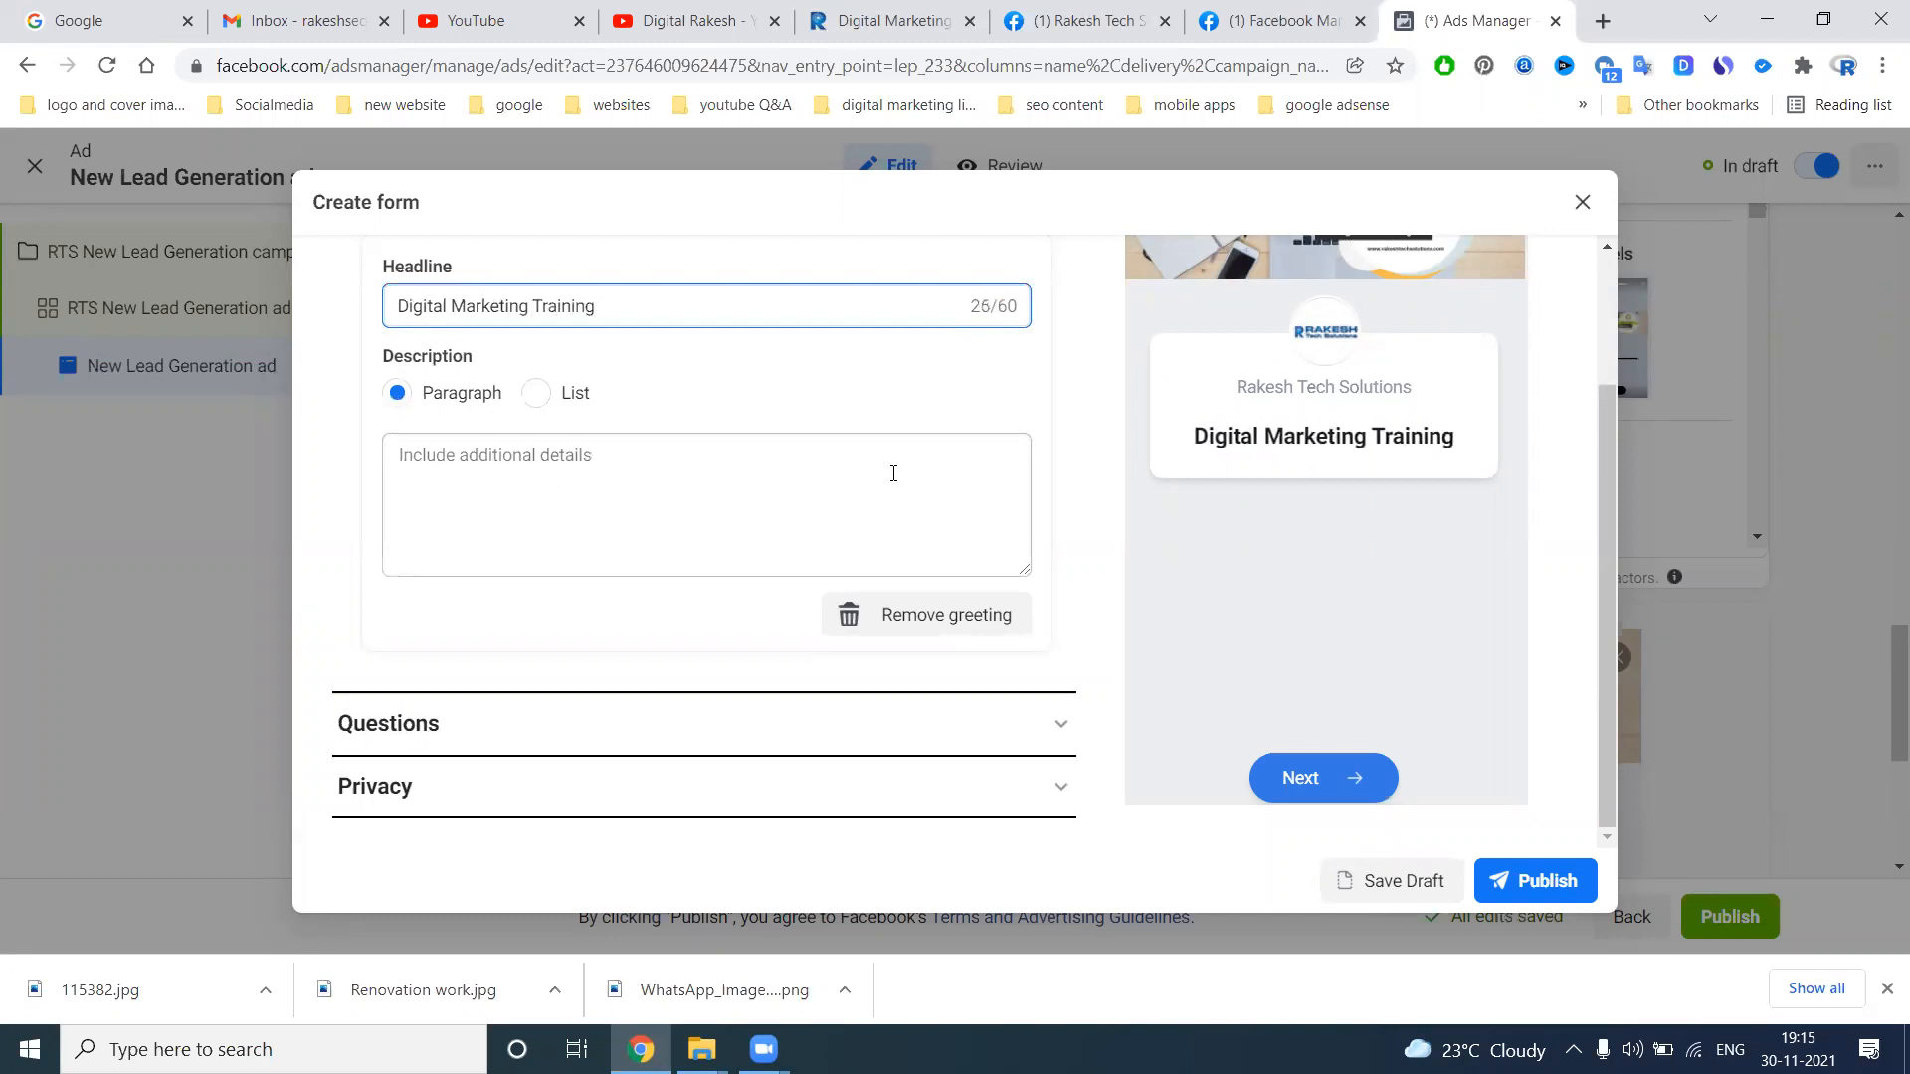
Copy the headline into the greeting's paragraph description and extend it to "Digital Marketing Training in Hyderabad"
key(ctrl+a)
key(ctrl+c)
click(795, 495)
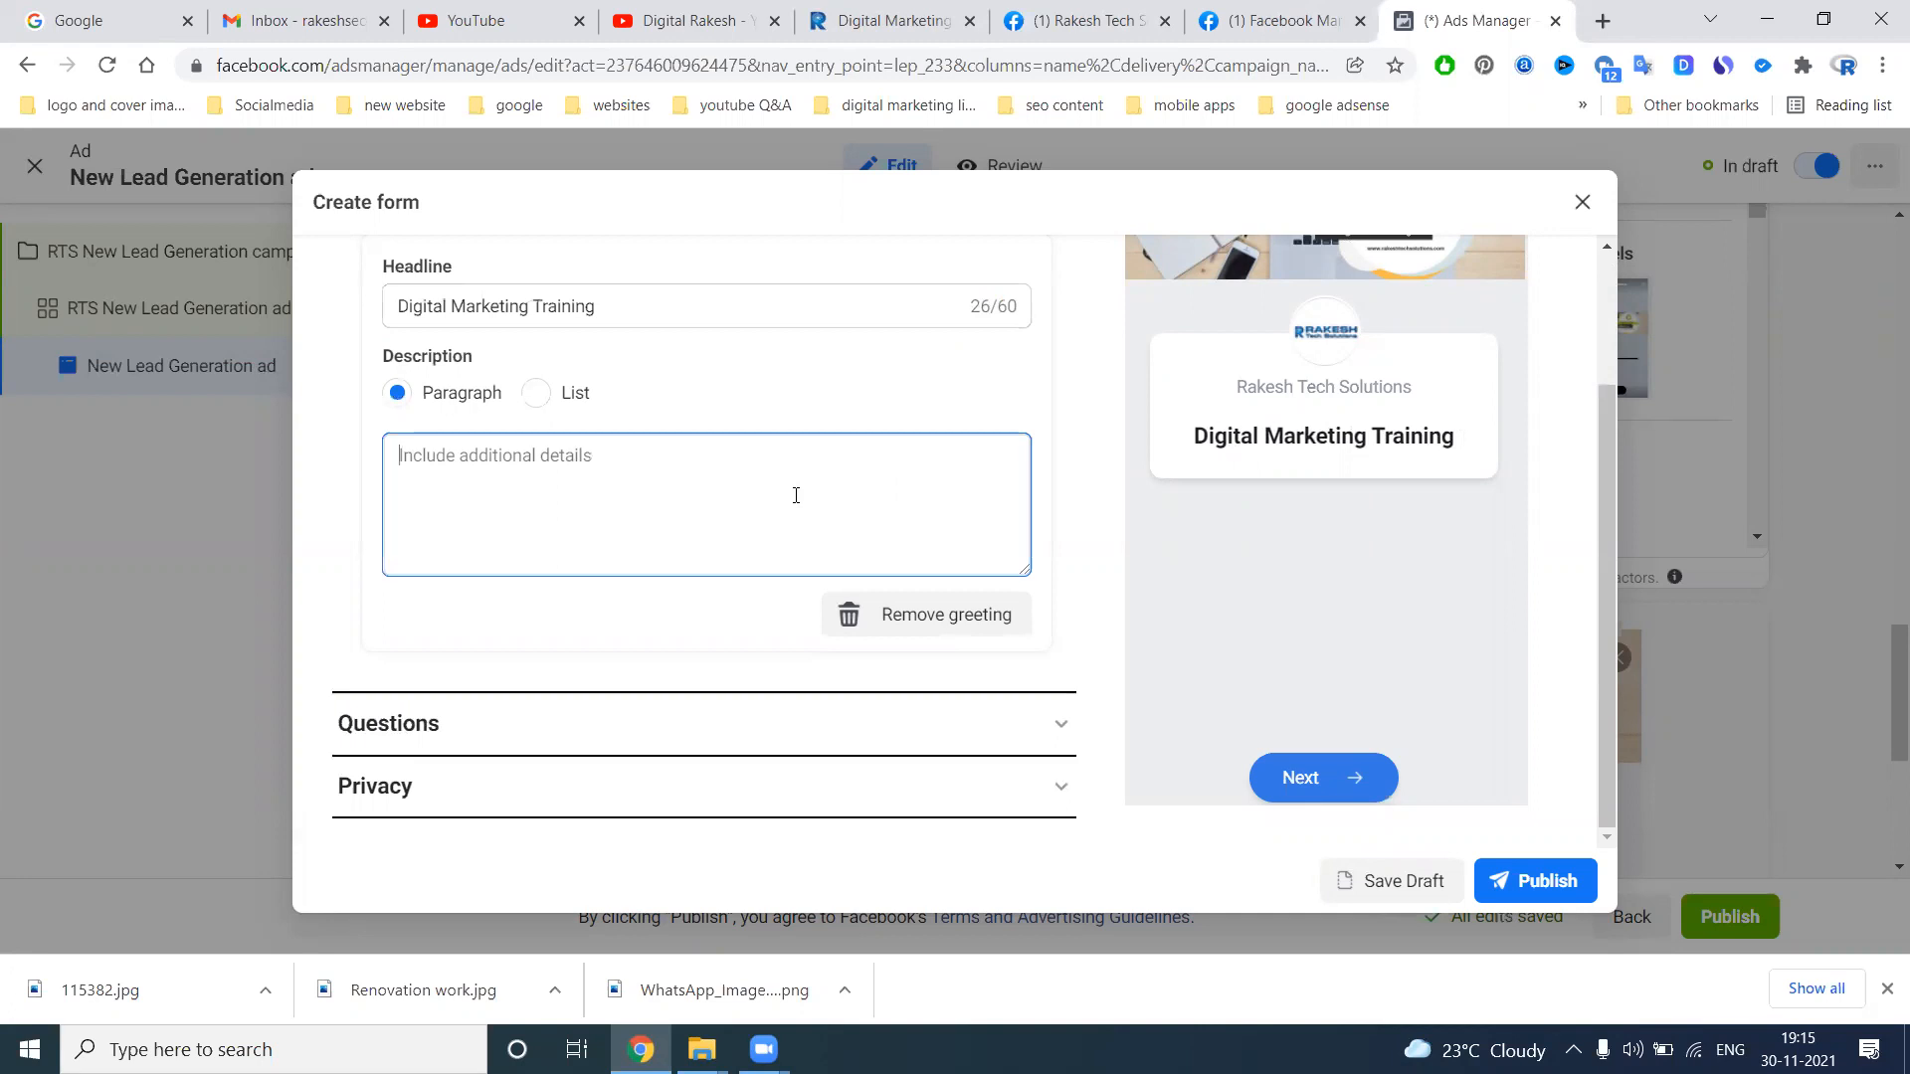
key(ctrl+v)
text(in )
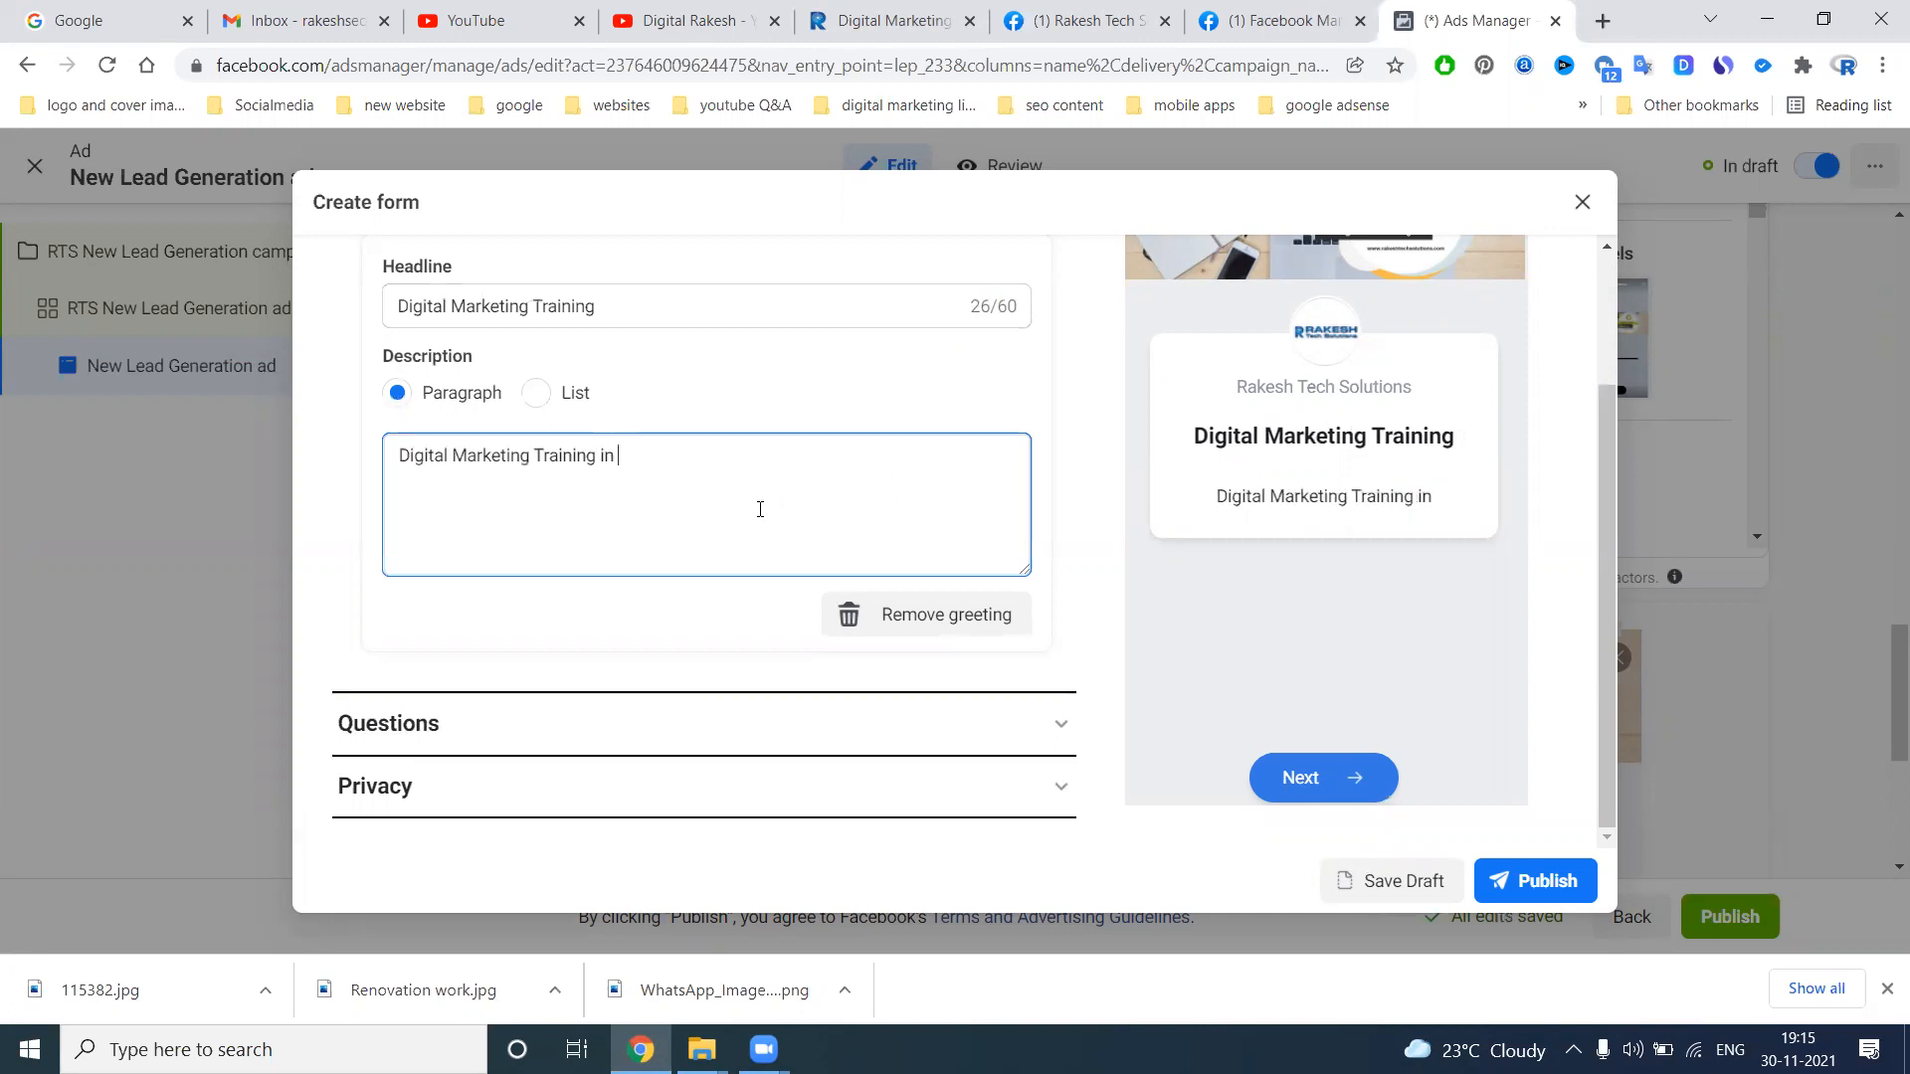
text(Hyderabad)
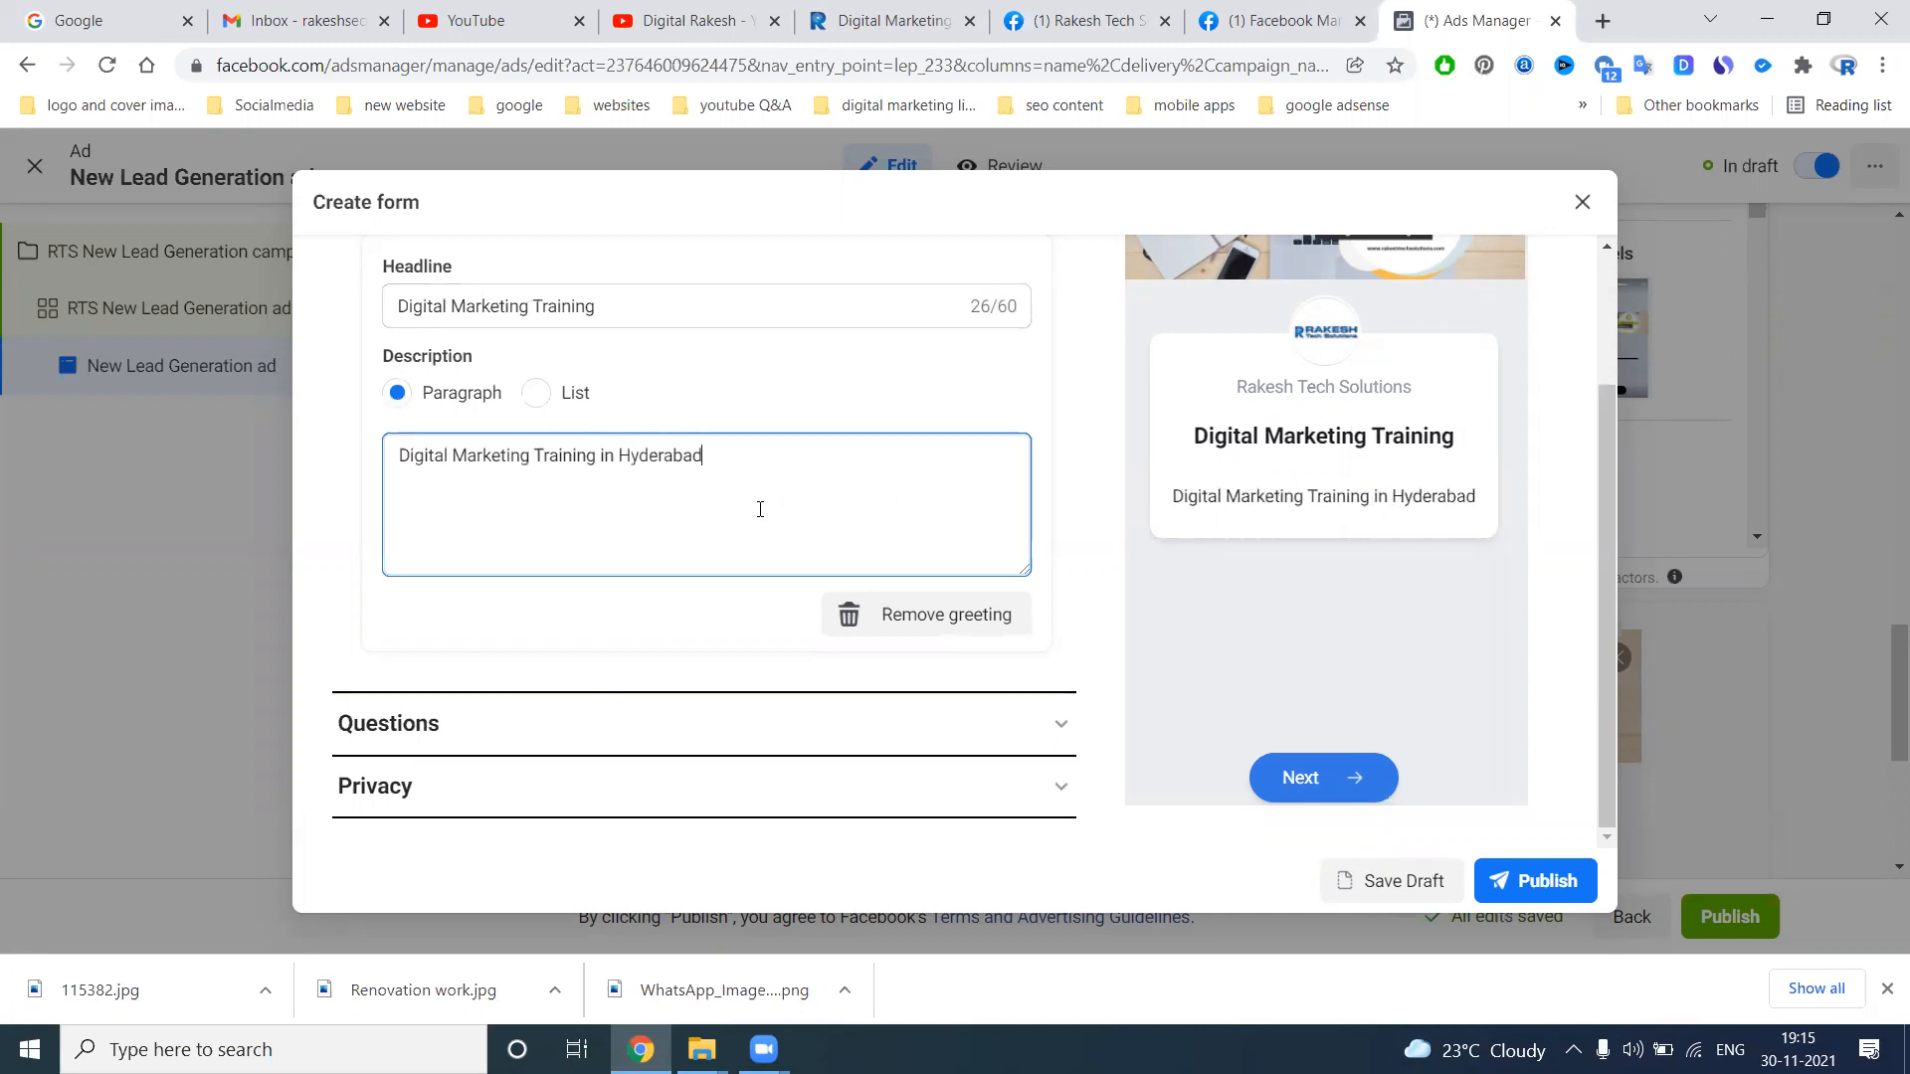
Add a short-answer custom question to the form reading "Are You Looking Digital Marketing Training"
scroll(597, 596, down, 1)
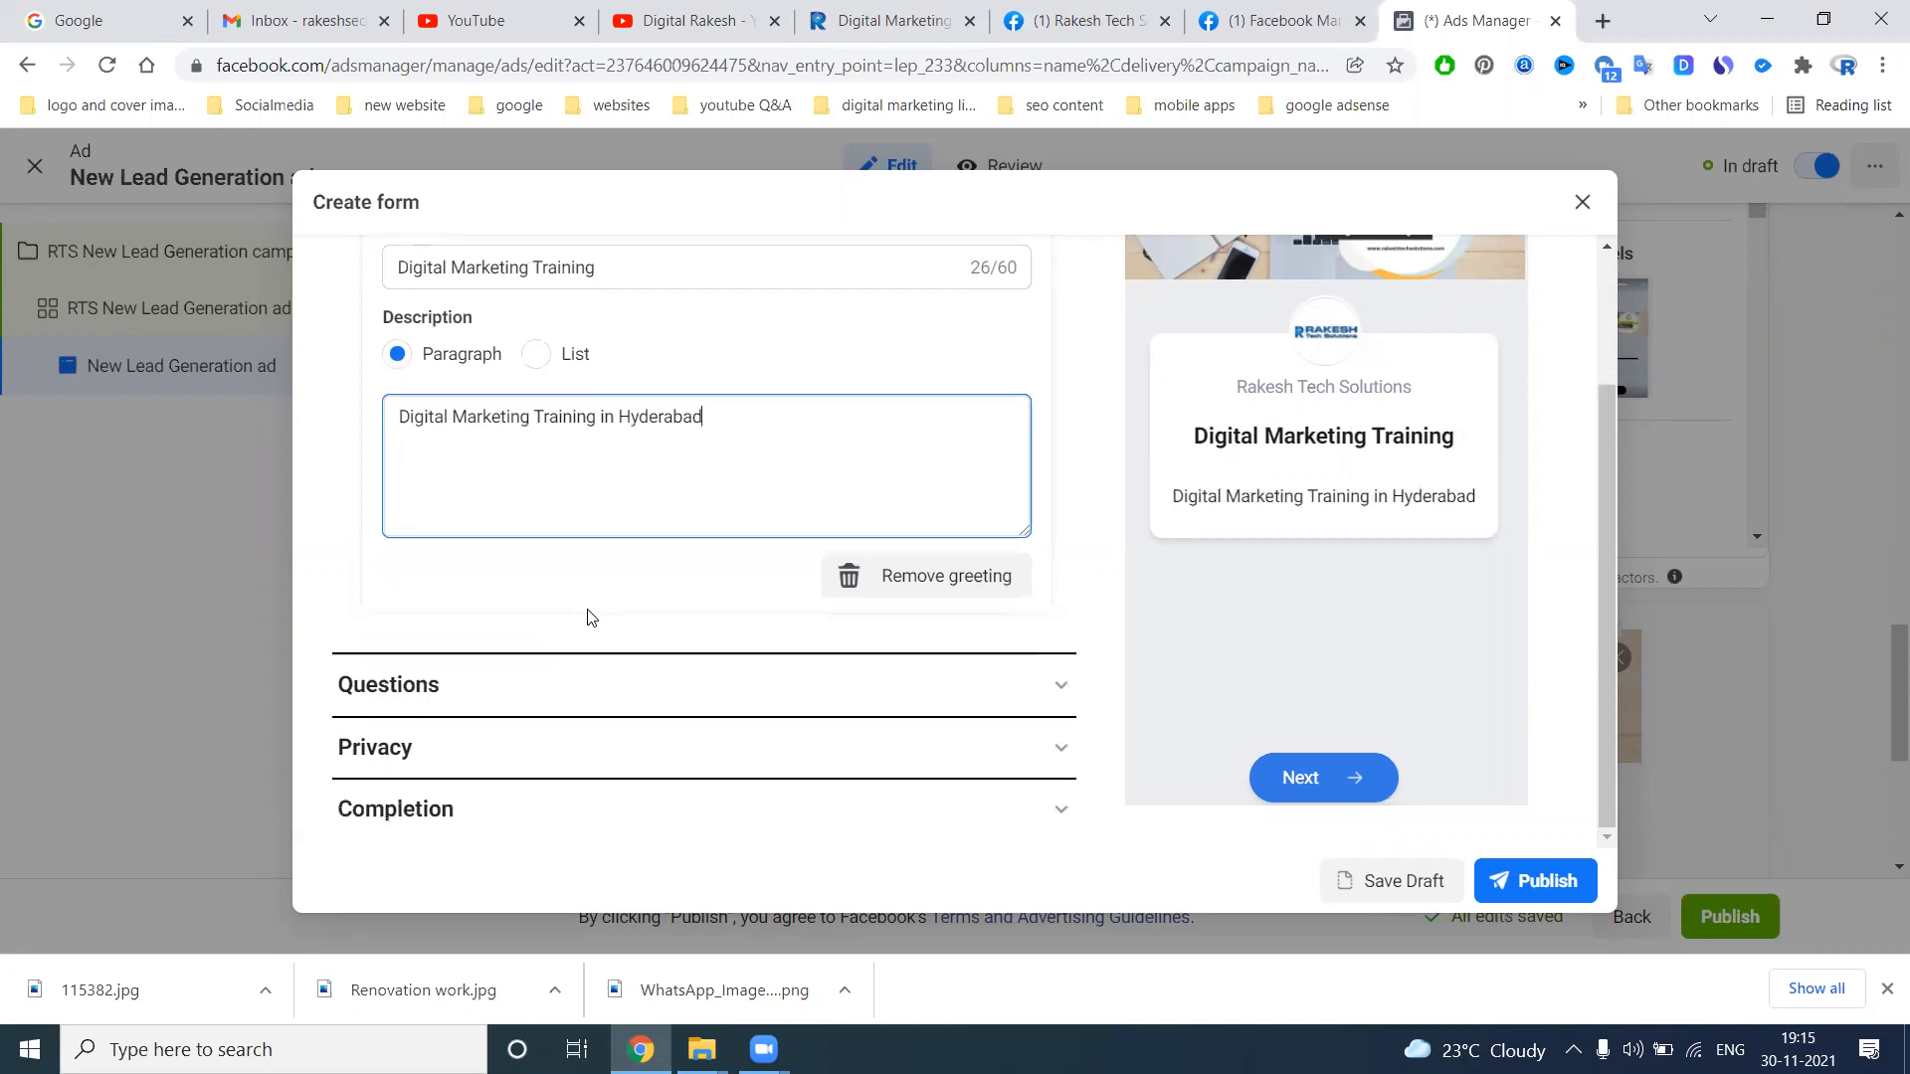
click(1036, 679)
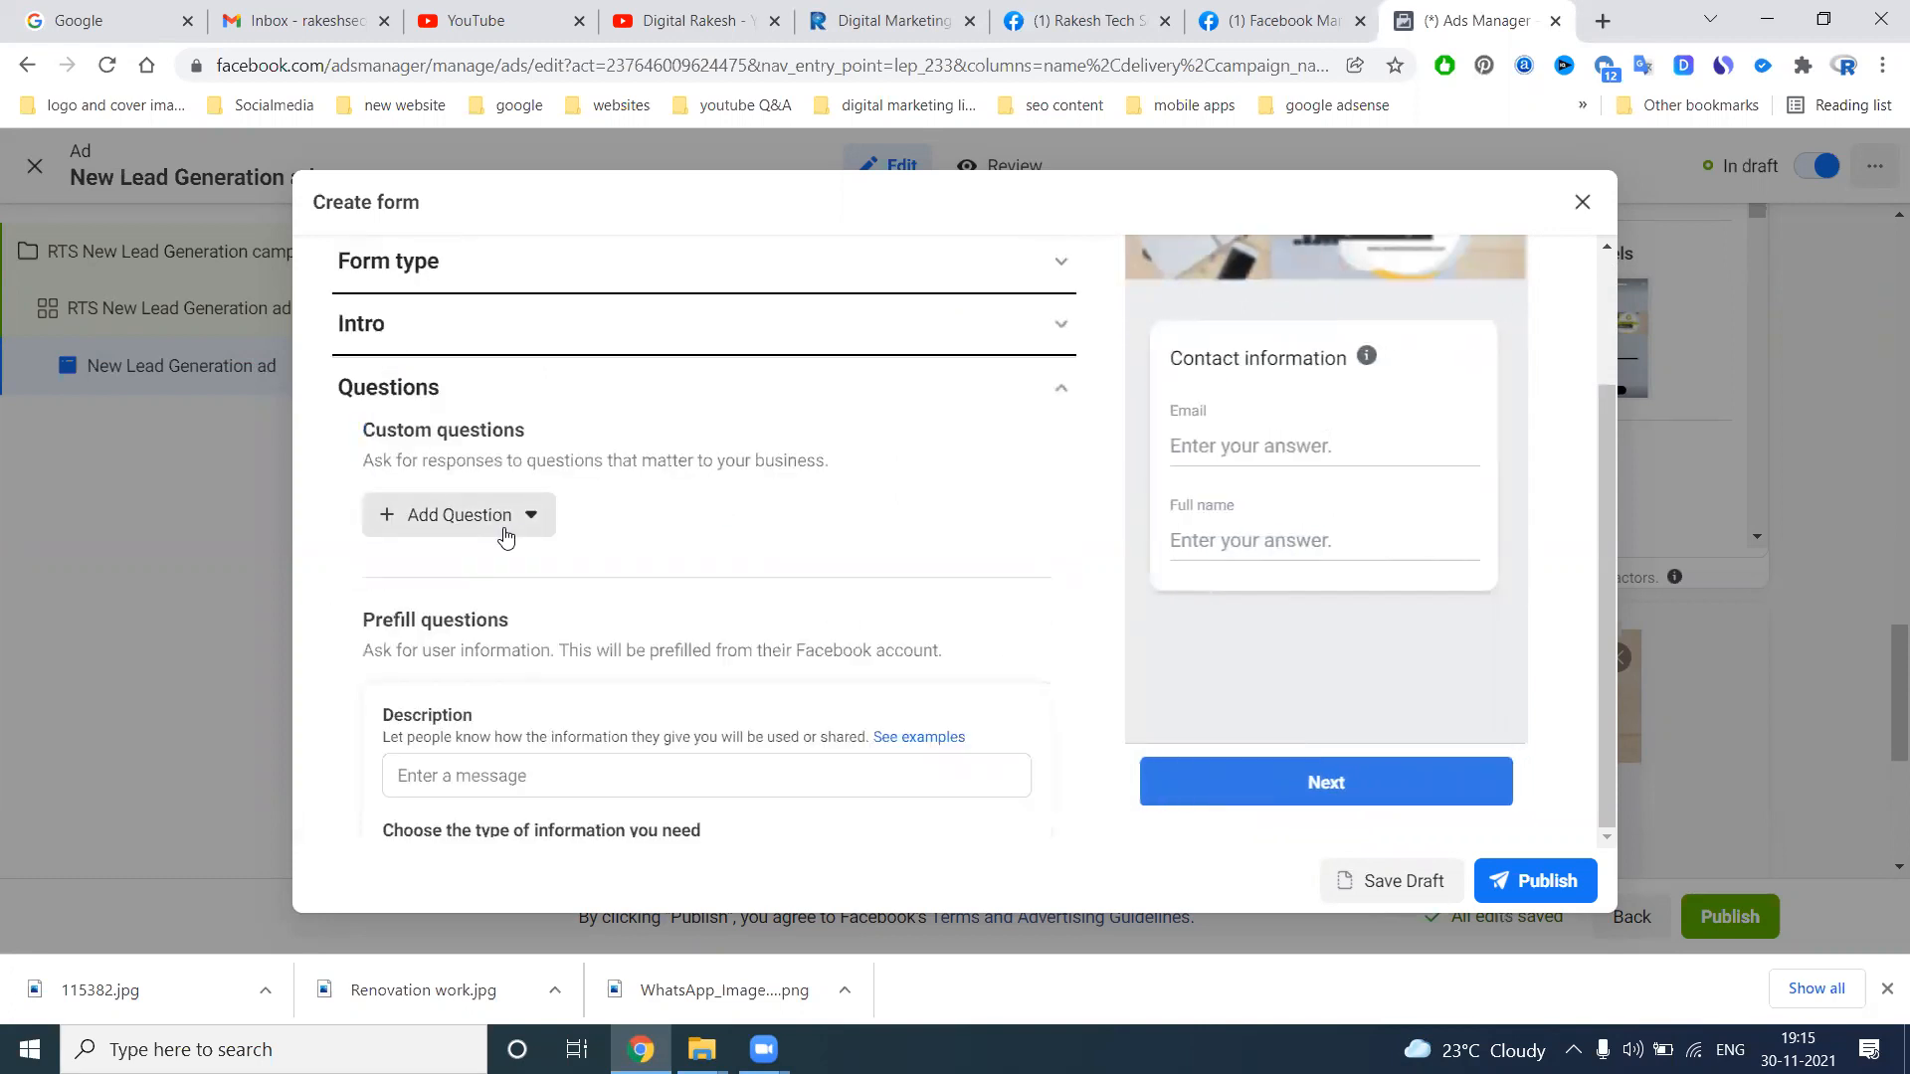
click(505, 537)
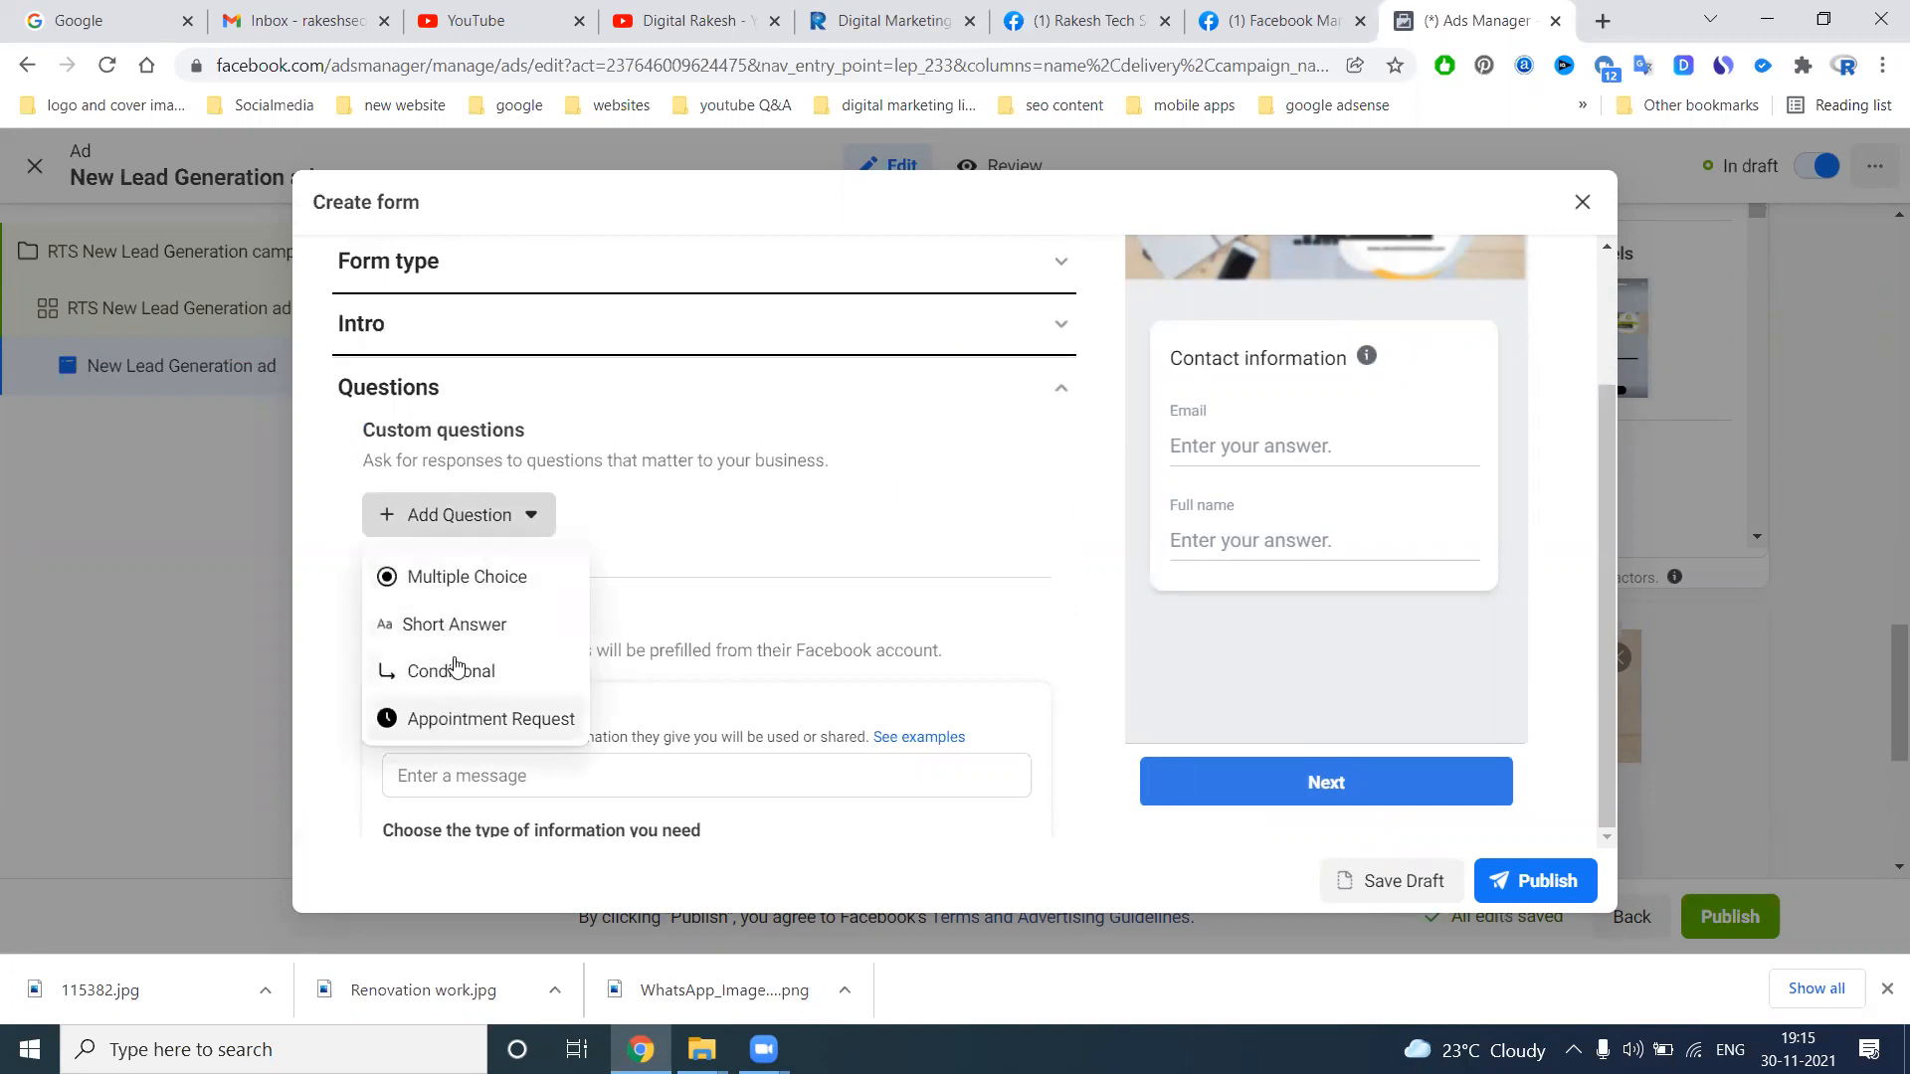
click(449, 625)
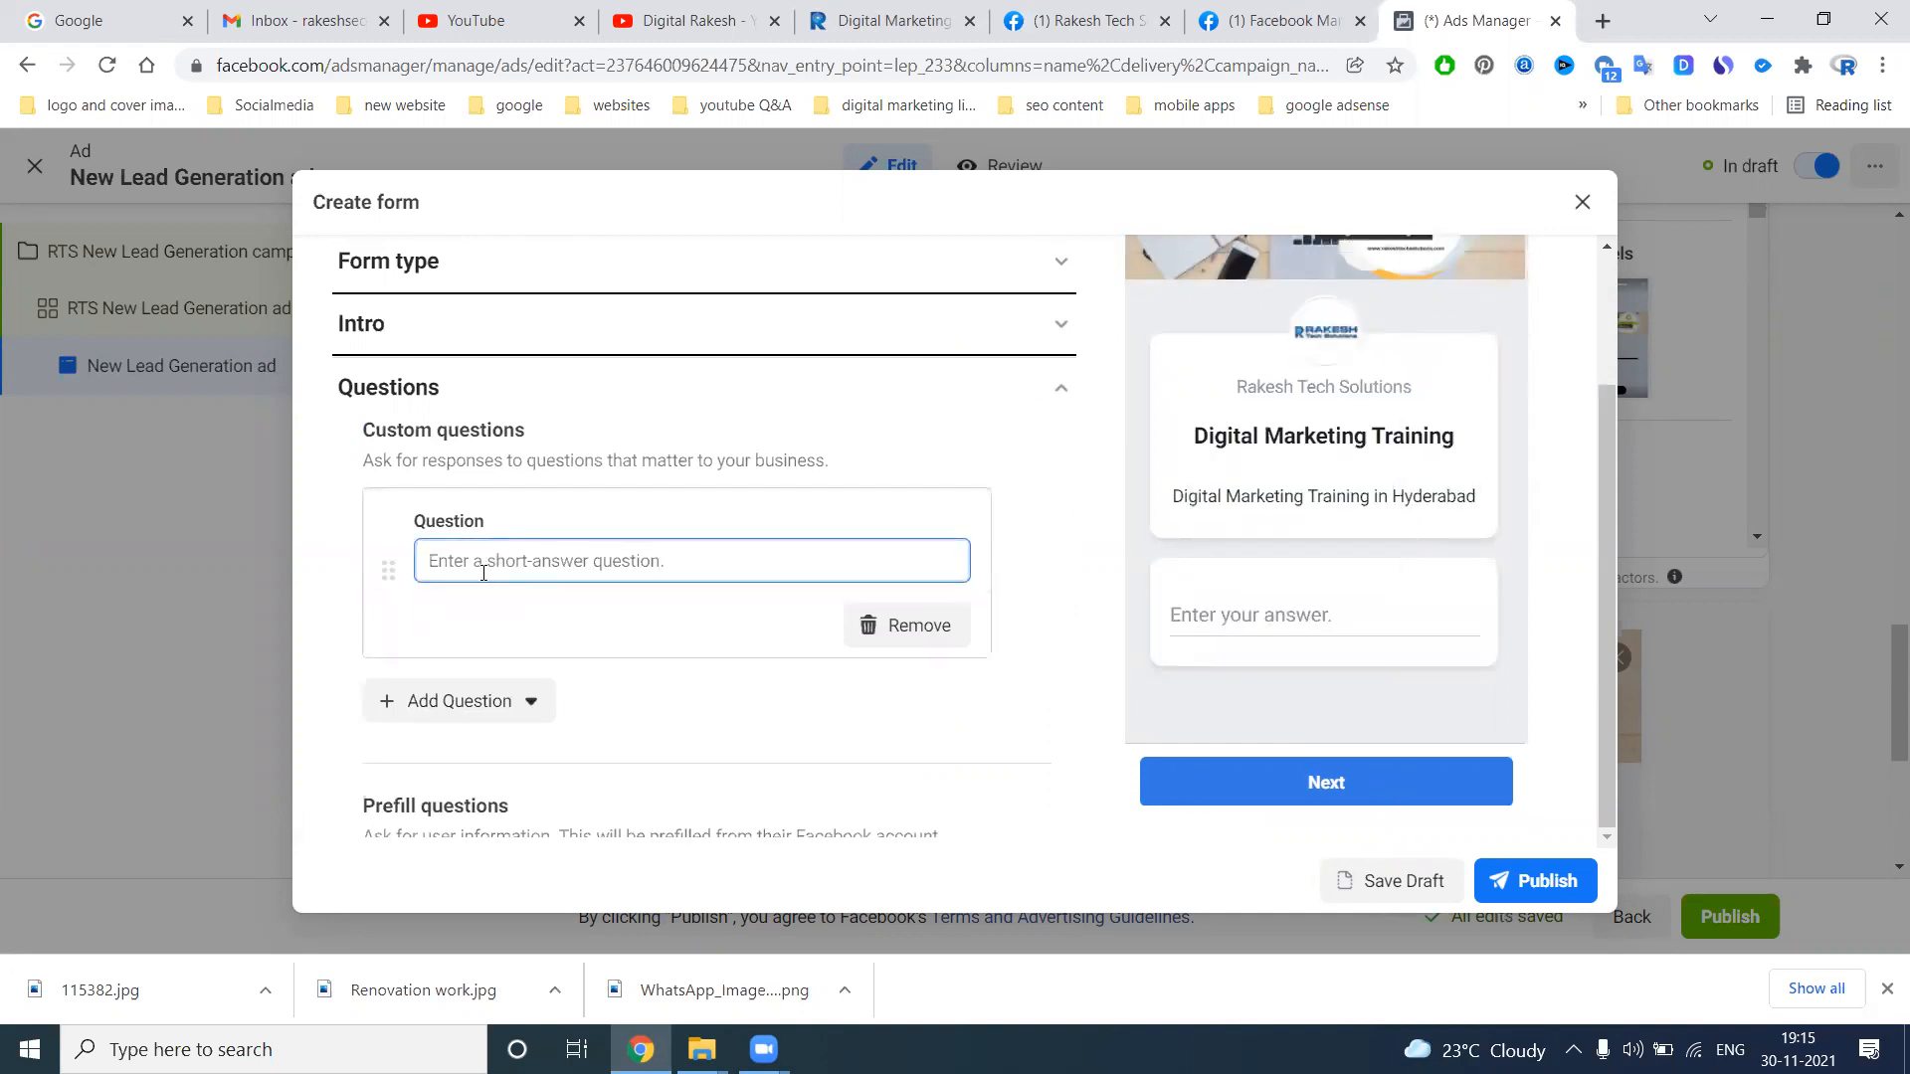
text(Are You Looking Di)
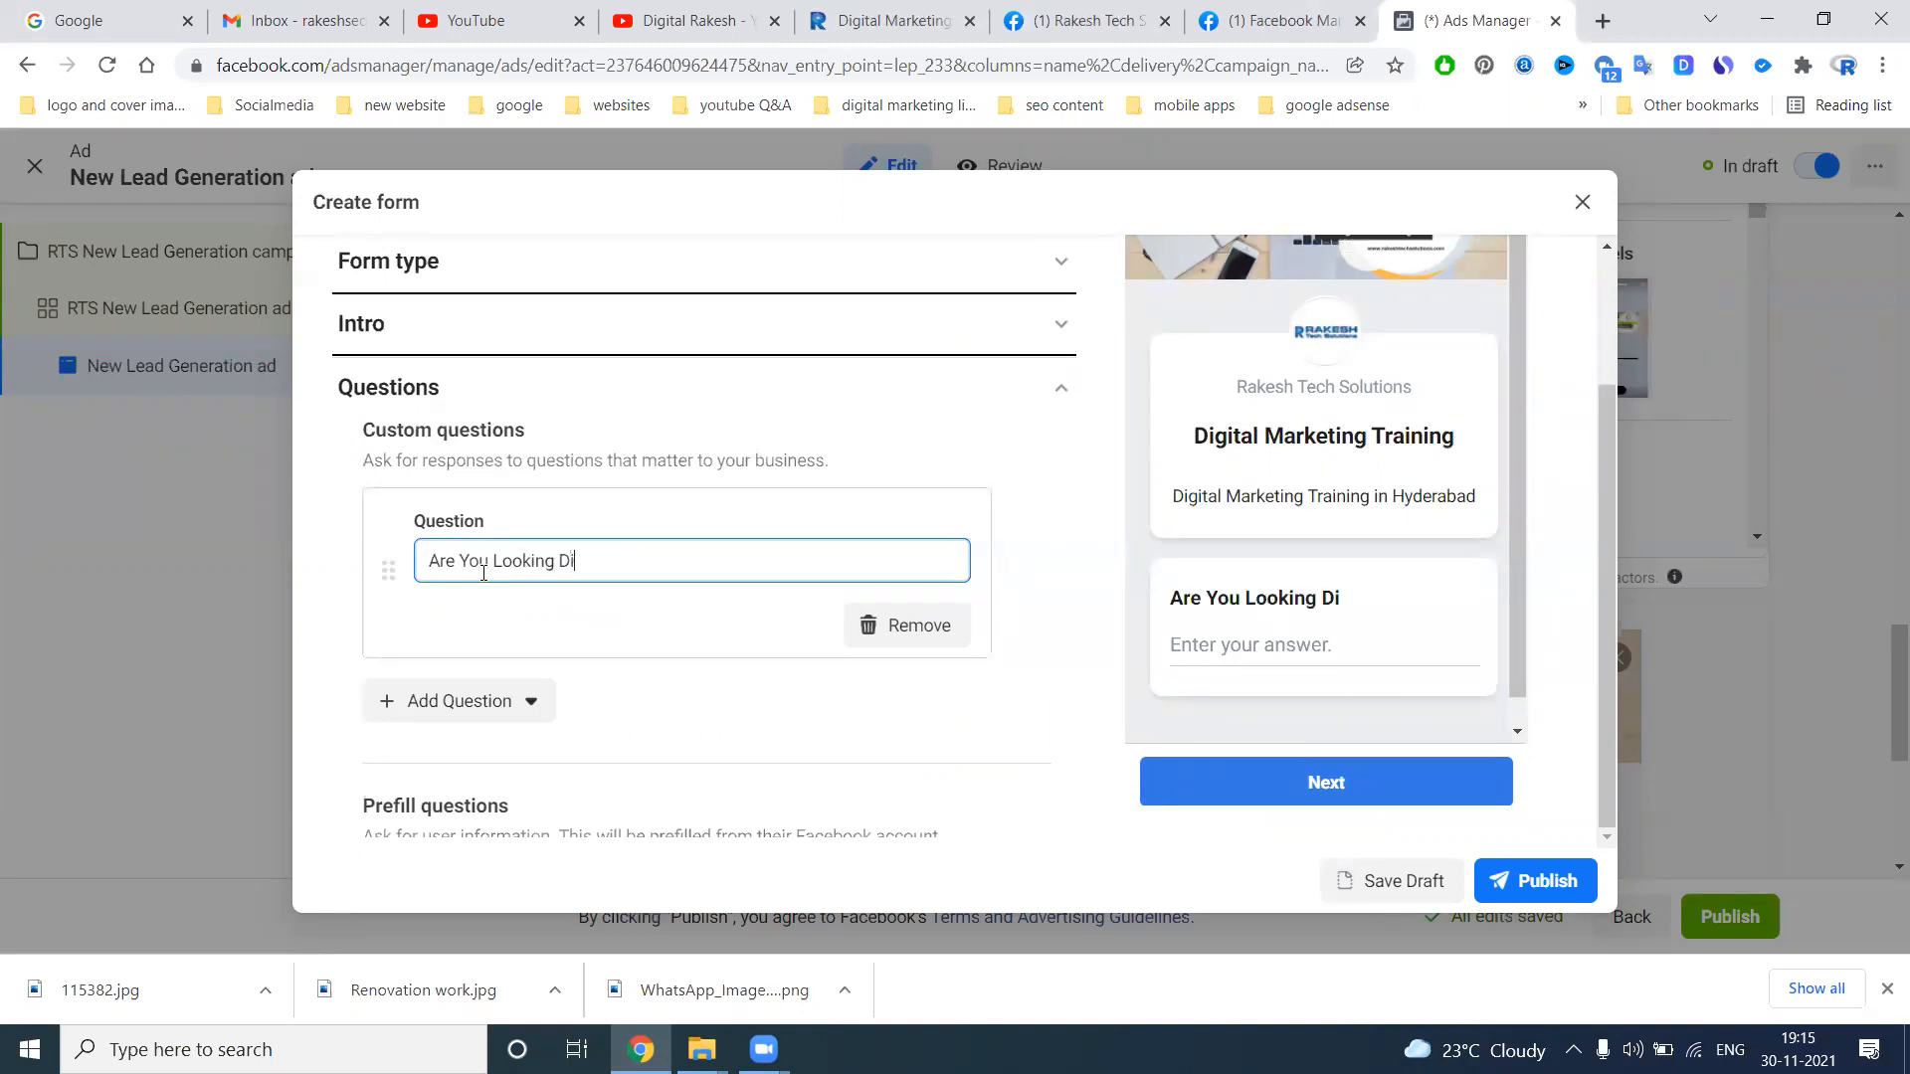
text(gital Marketing T)
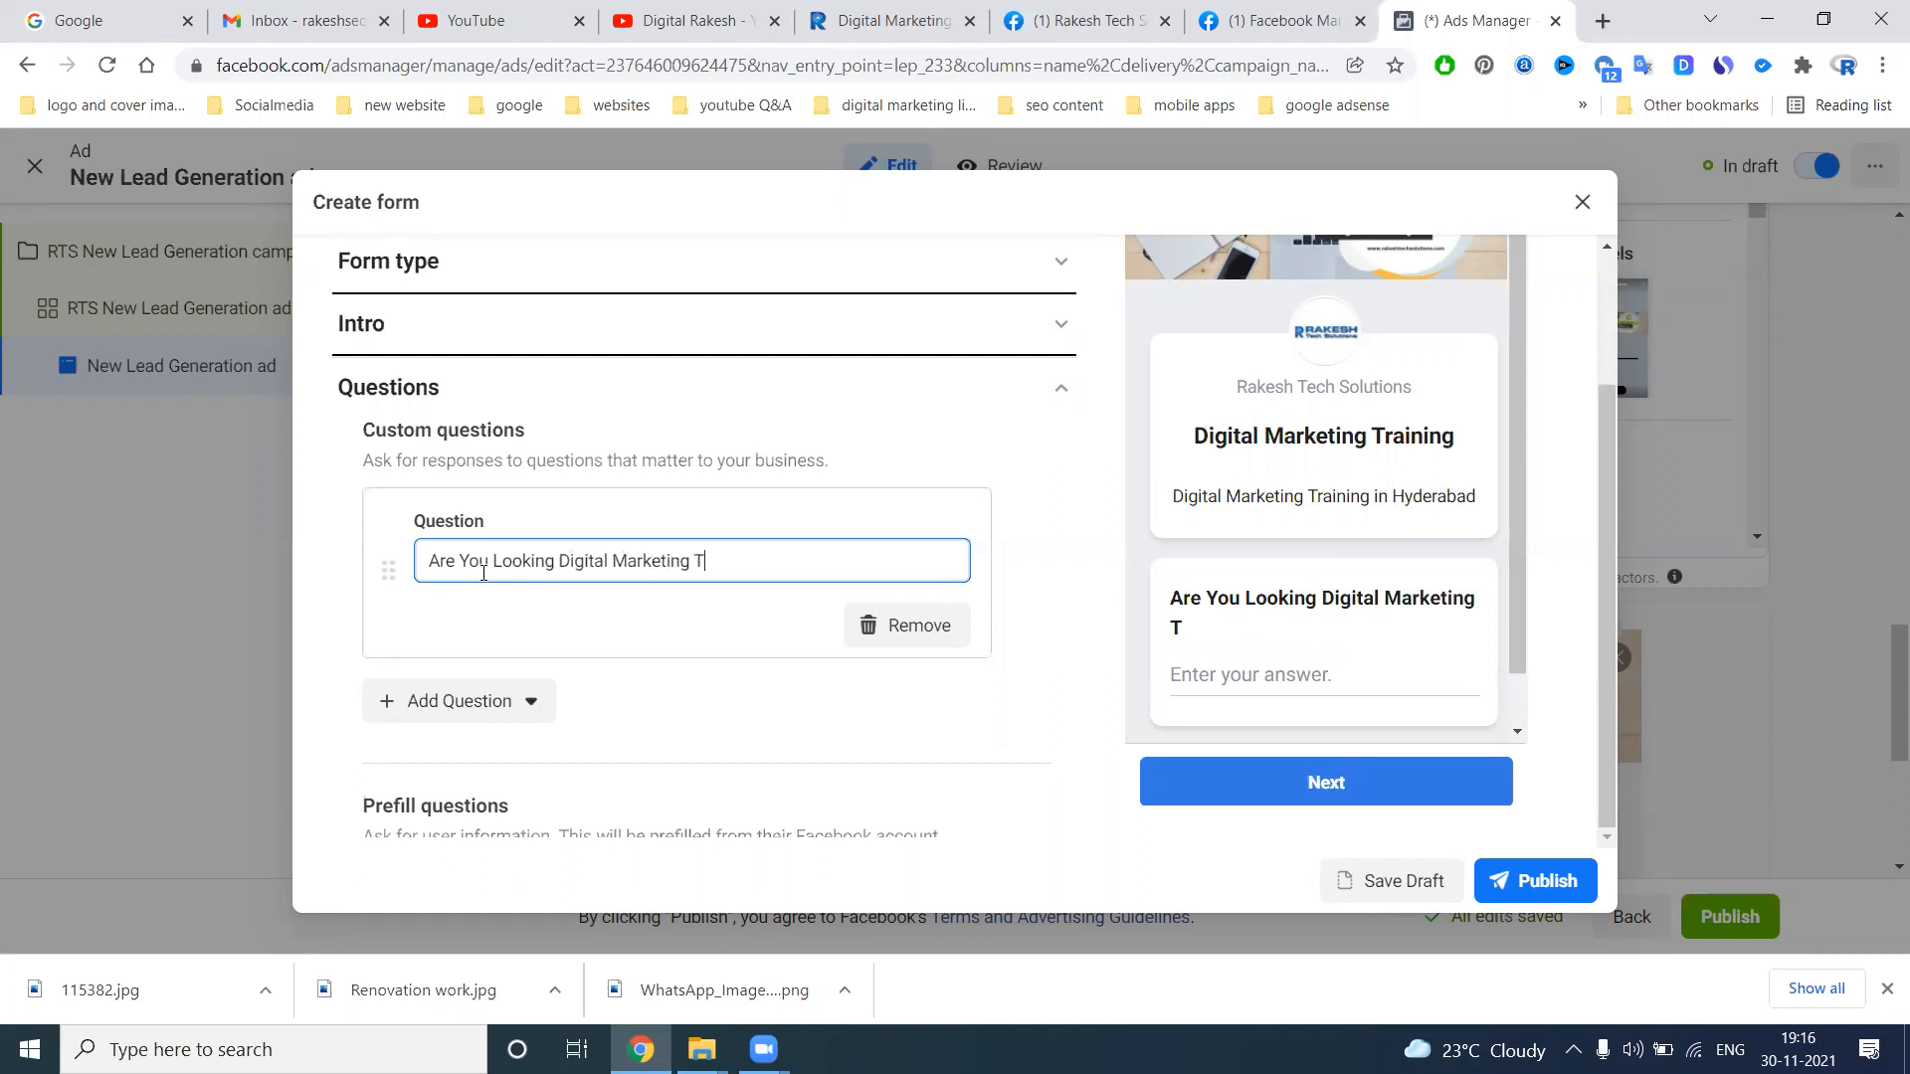
text(raining)
Move Full name above Email in the form's prefill questions and add the Phone number contact field
scroll(712, 667, down, 5)
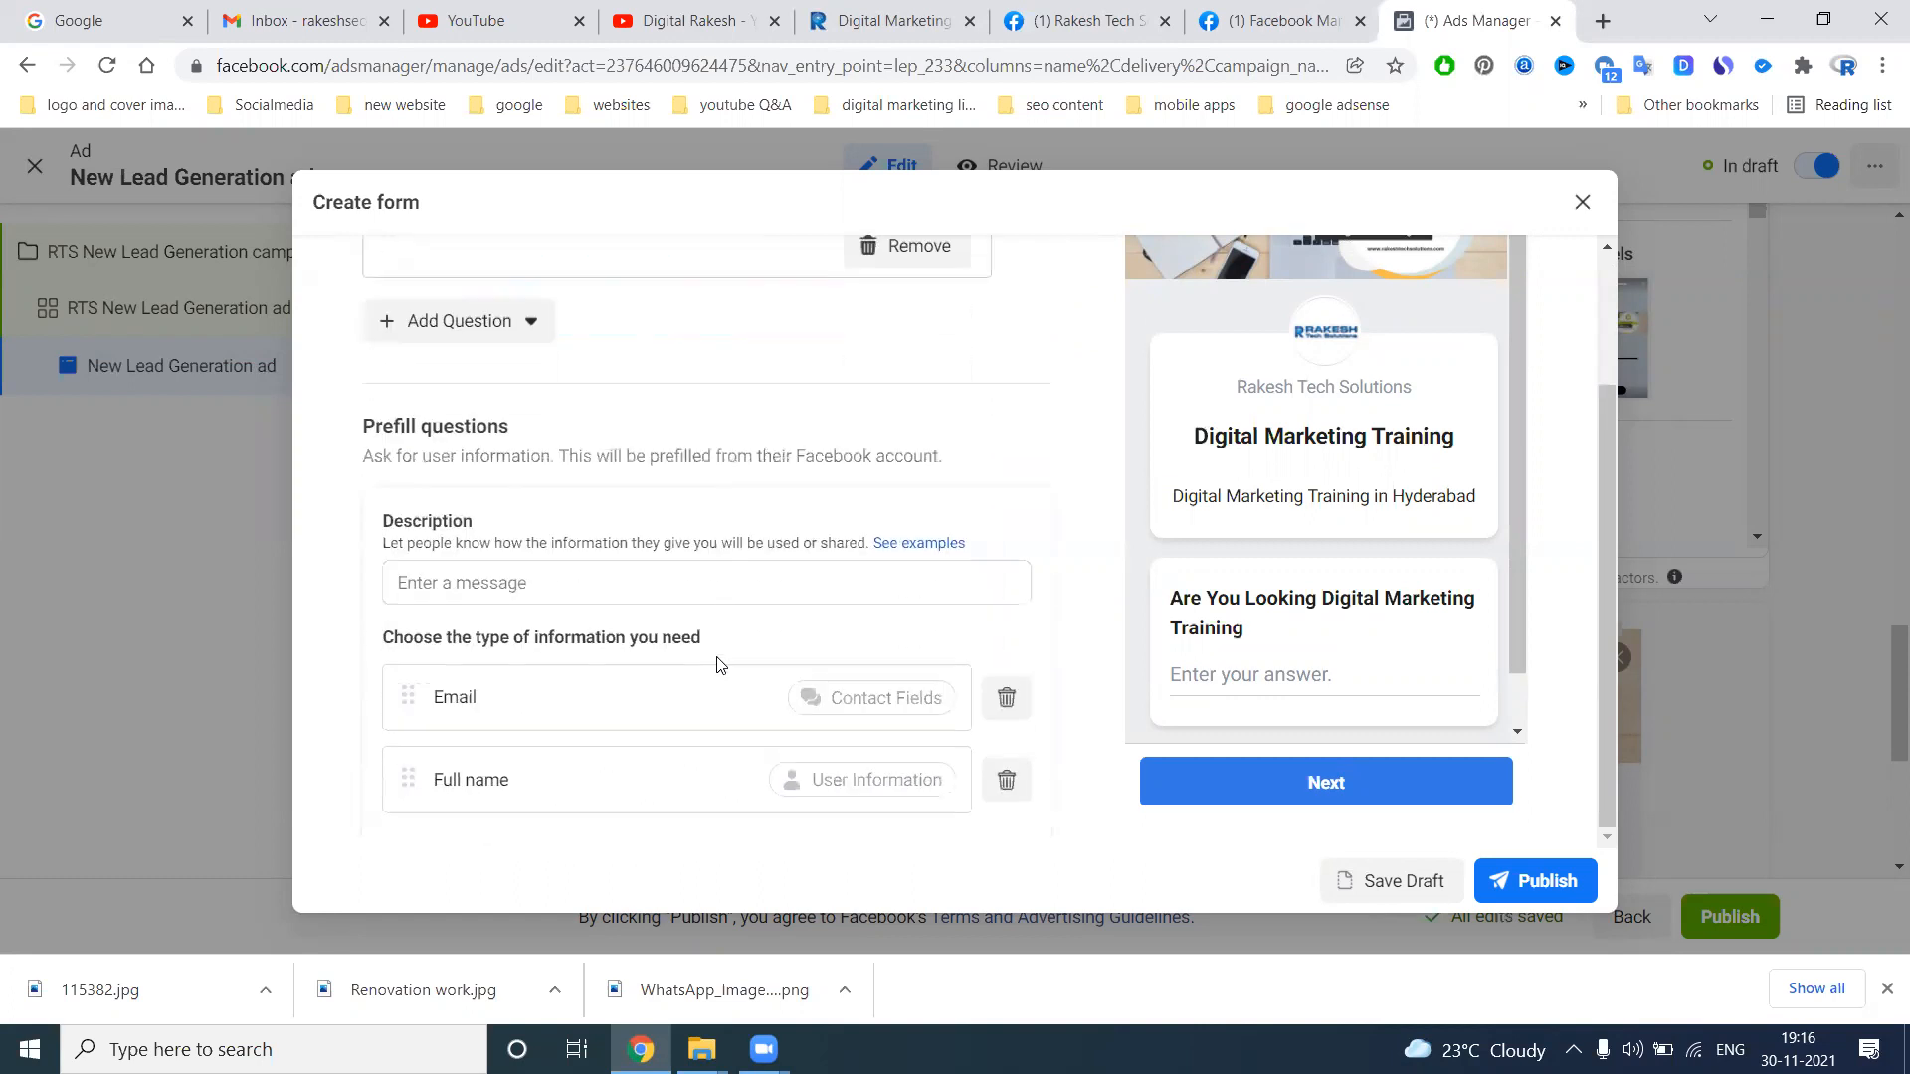
scroll(693, 637, down, 1)
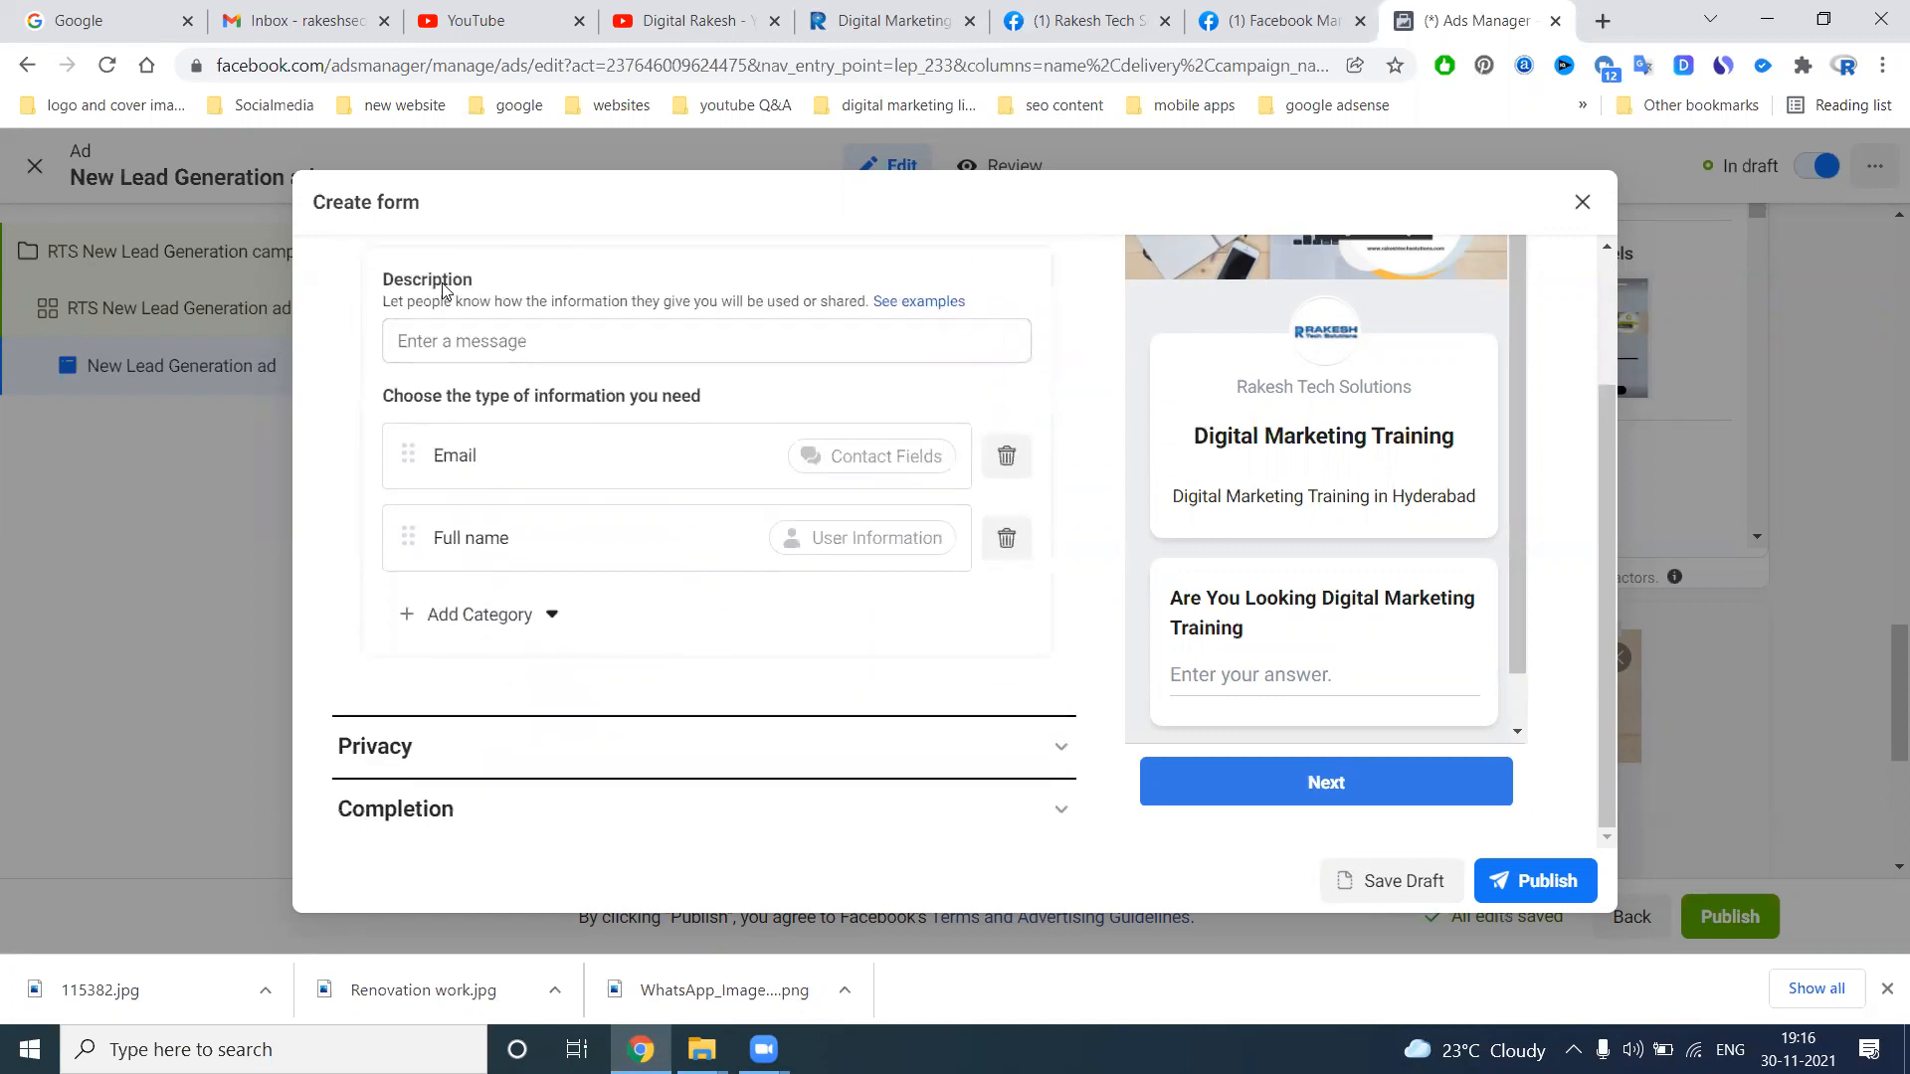
drag(484, 538, 413, 542)
click(446, 614)
mouse_move(464, 669)
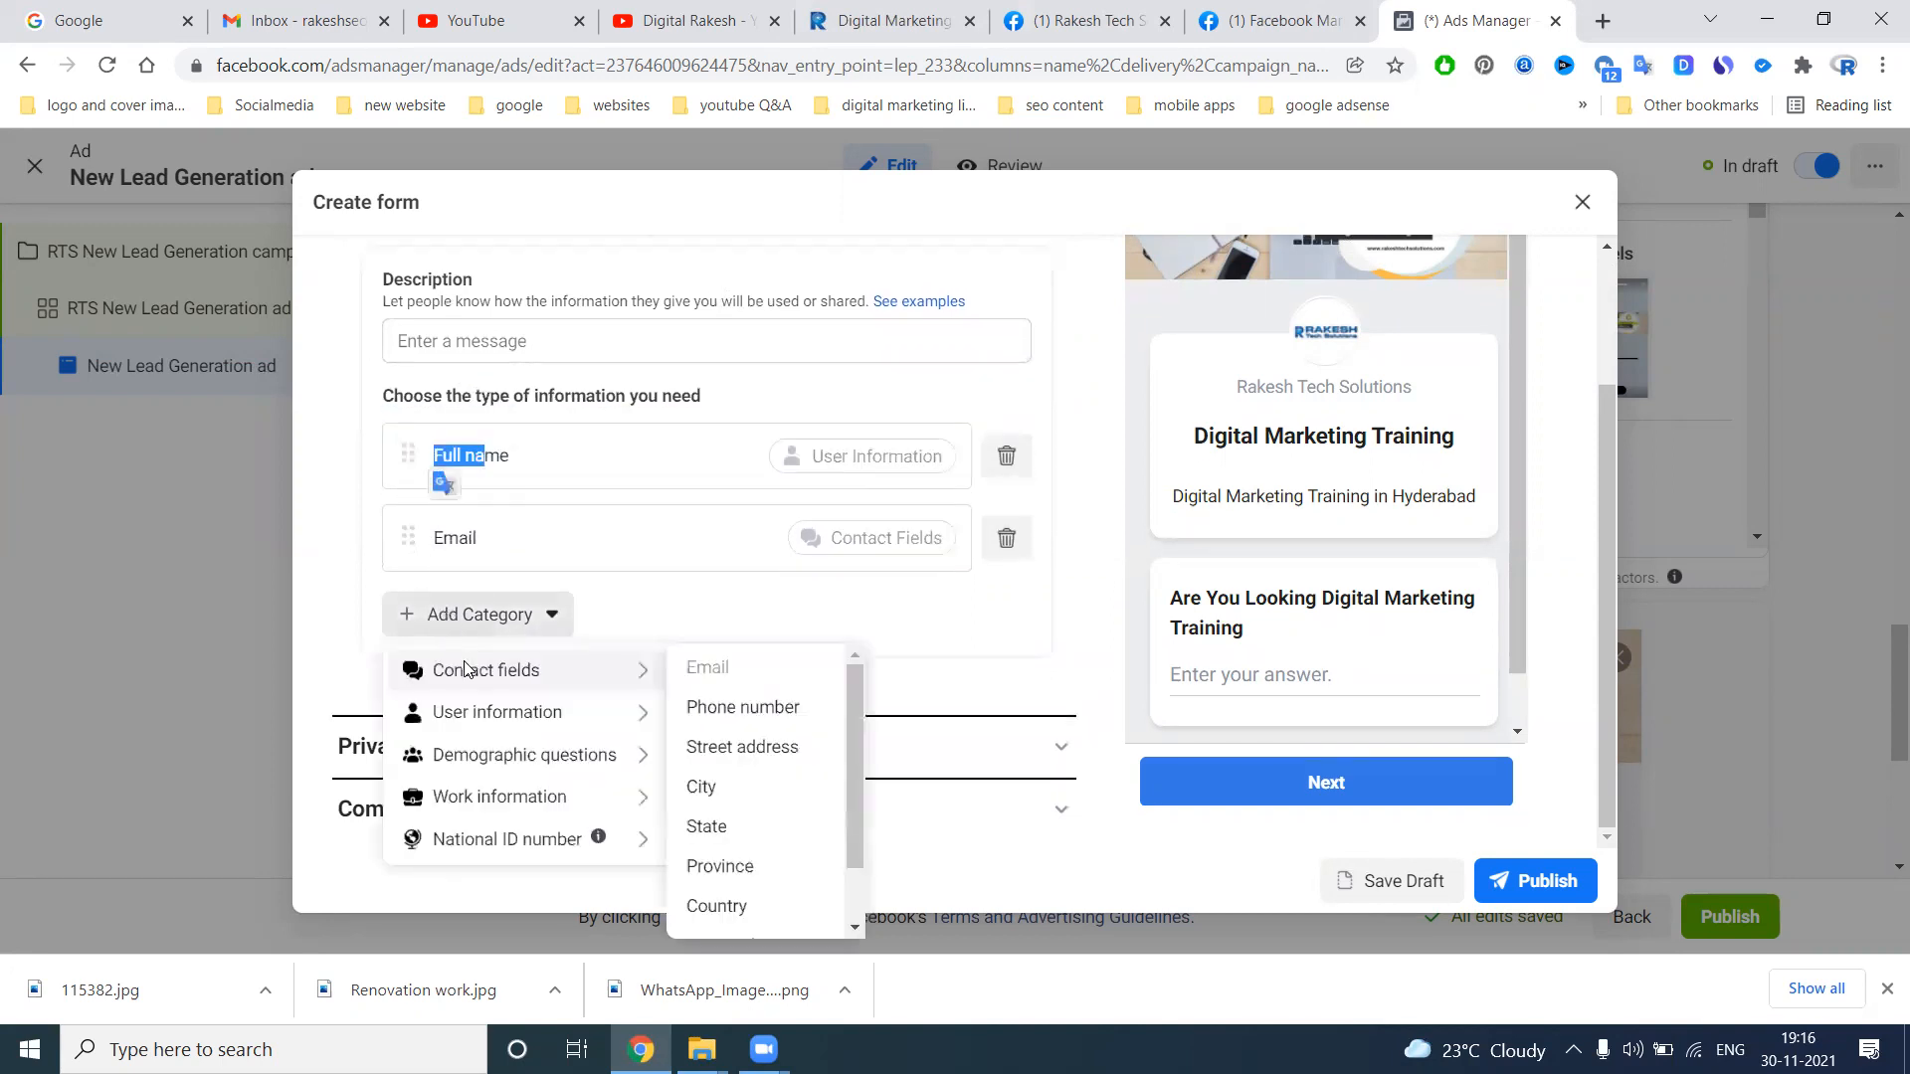
click(738, 701)
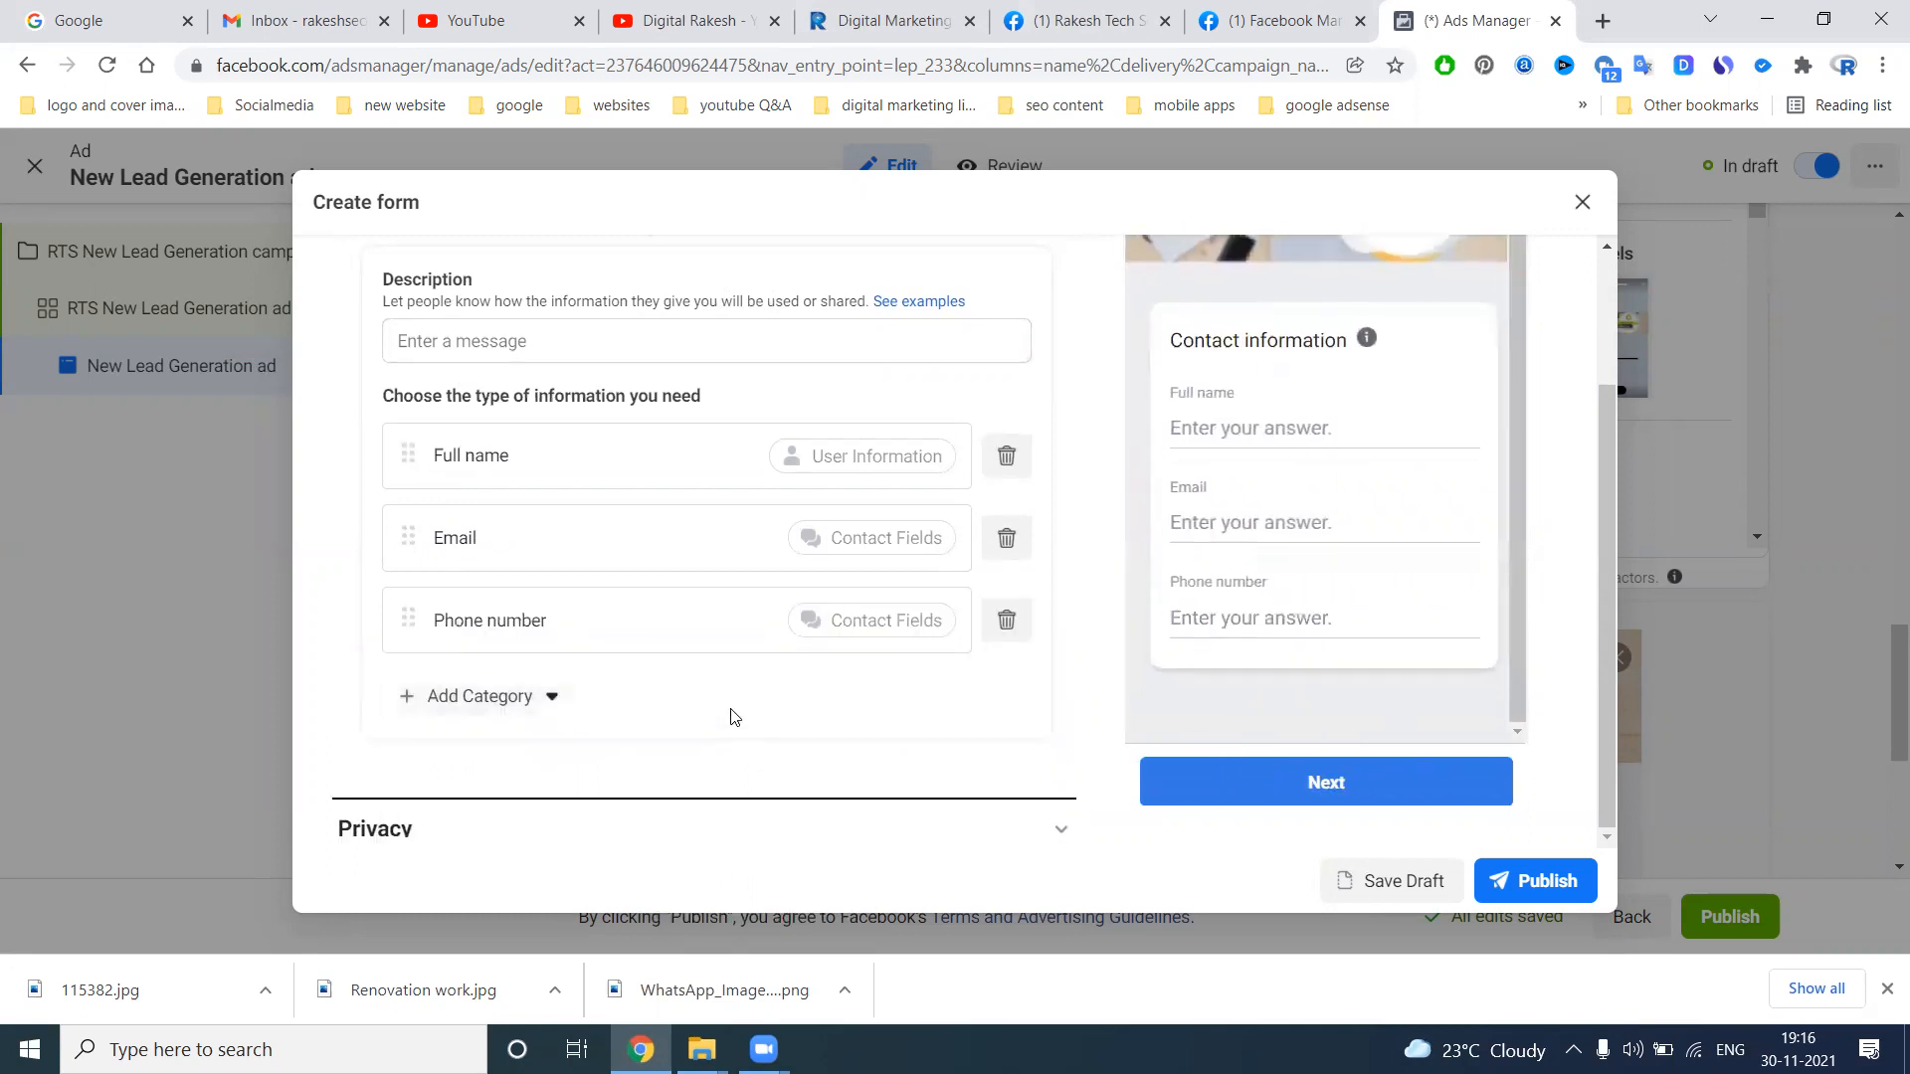
Examine the other prefill categories available: contact fields, user information, demographic questions, work information and national ID number
click(502, 709)
mouse_move(495, 762)
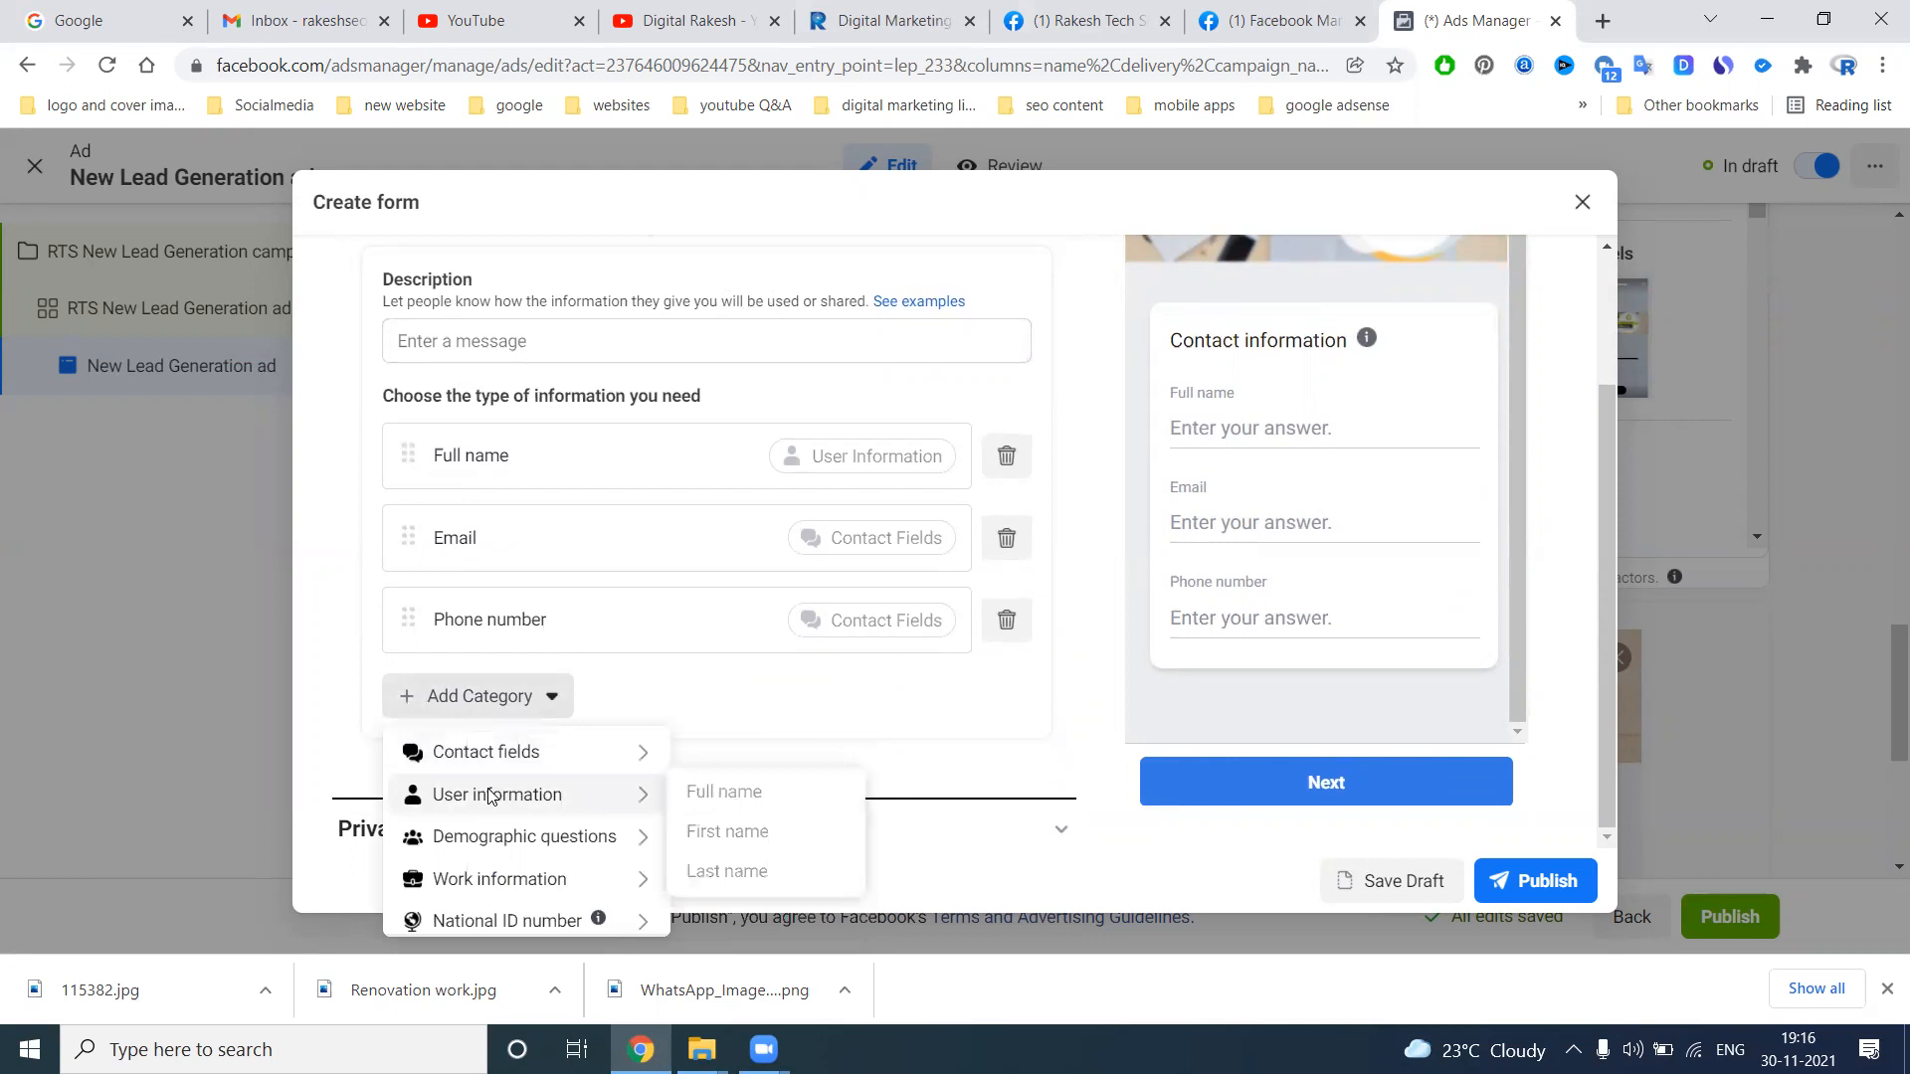
mouse_move(486, 836)
mouse_move(488, 878)
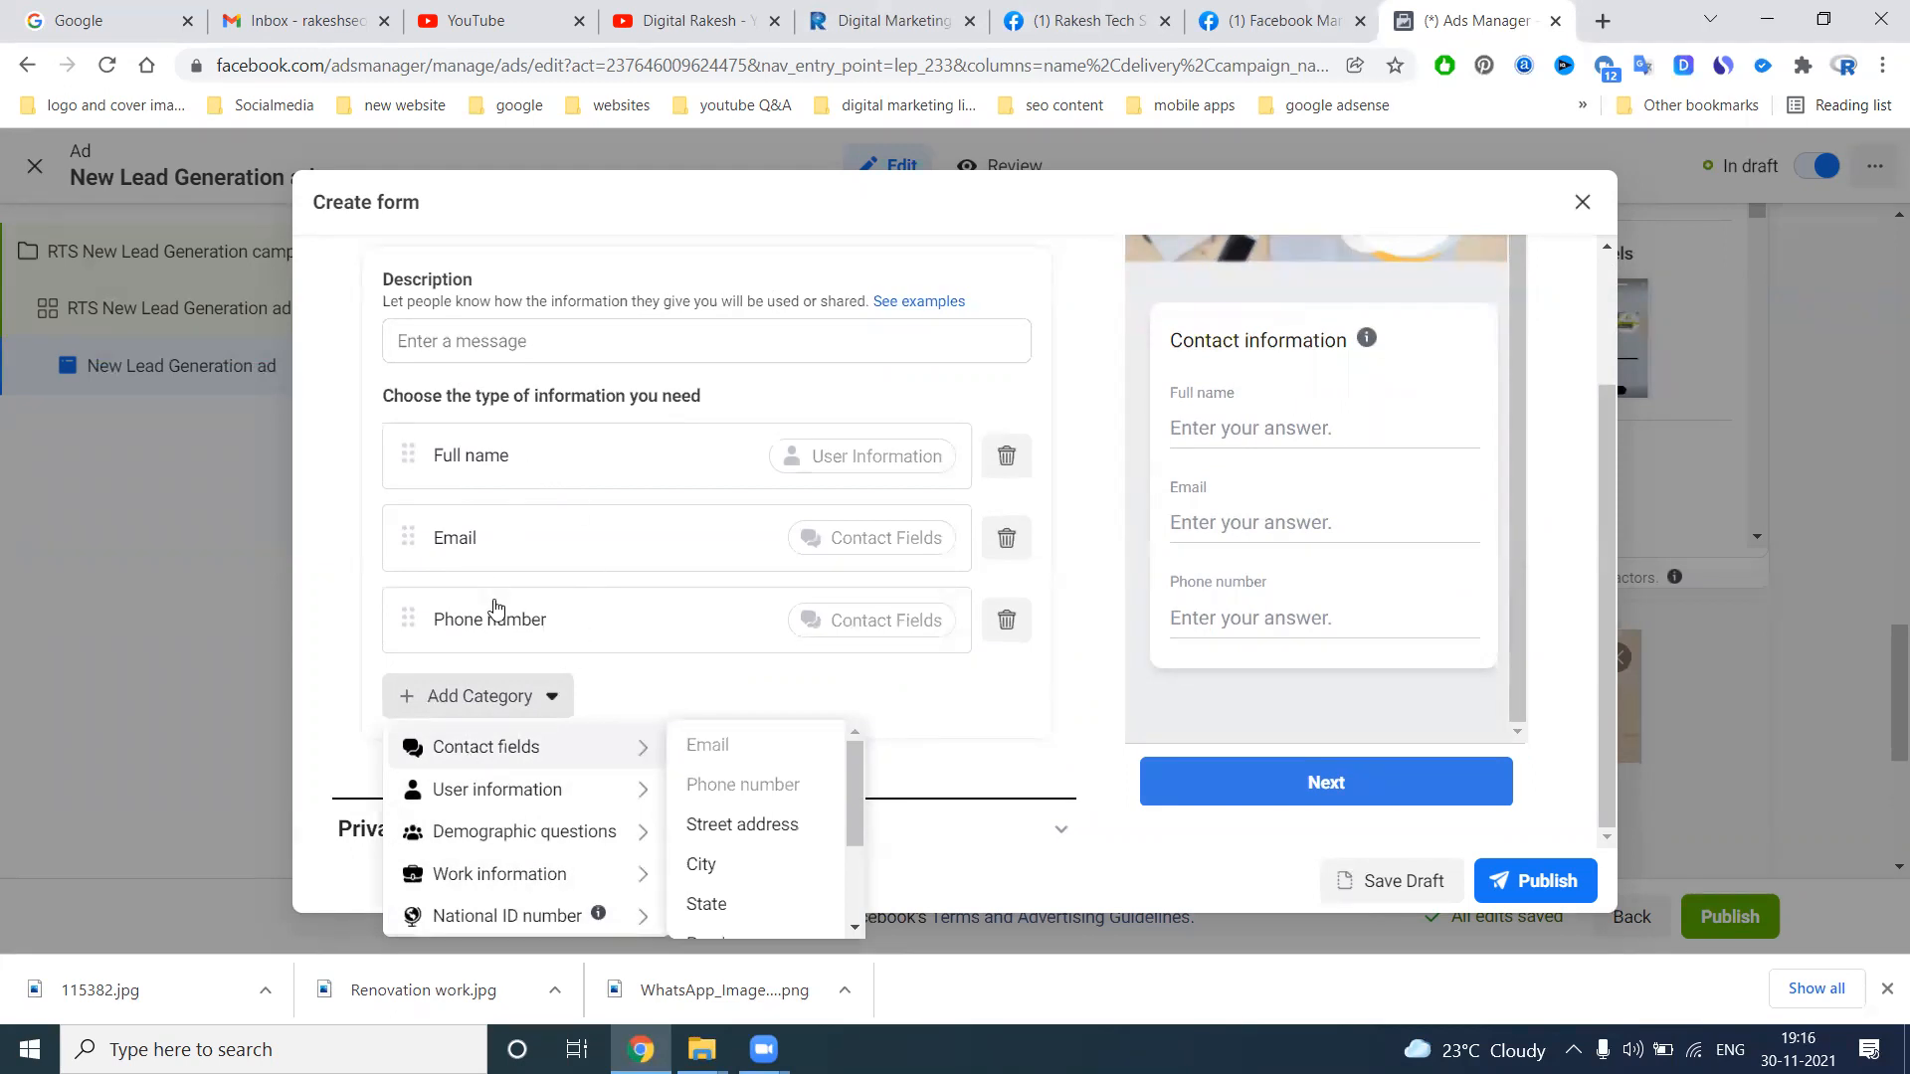
scroll(600, 714, down, 1)
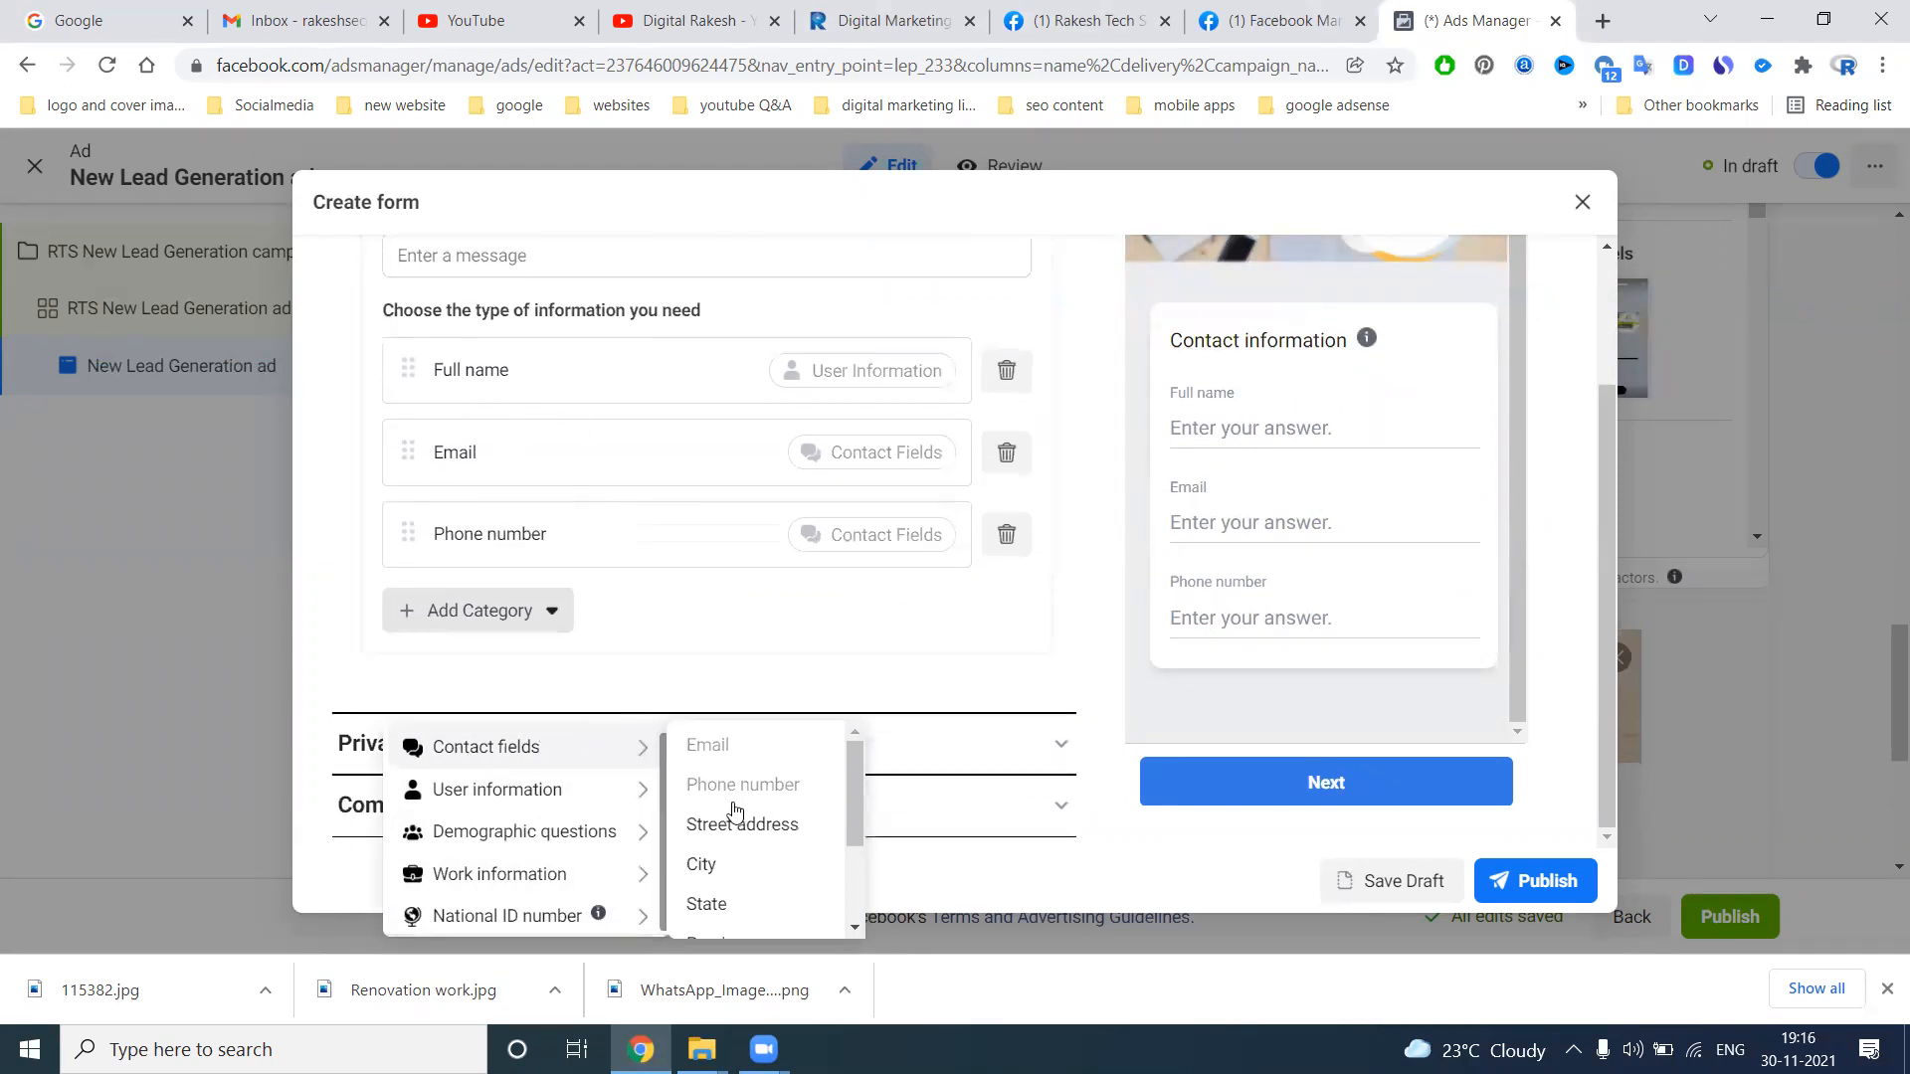
scroll(731, 817, down, 2)
scroll(734, 875, up, 2)
mouse_move(550, 813)
mouse_move(617, 833)
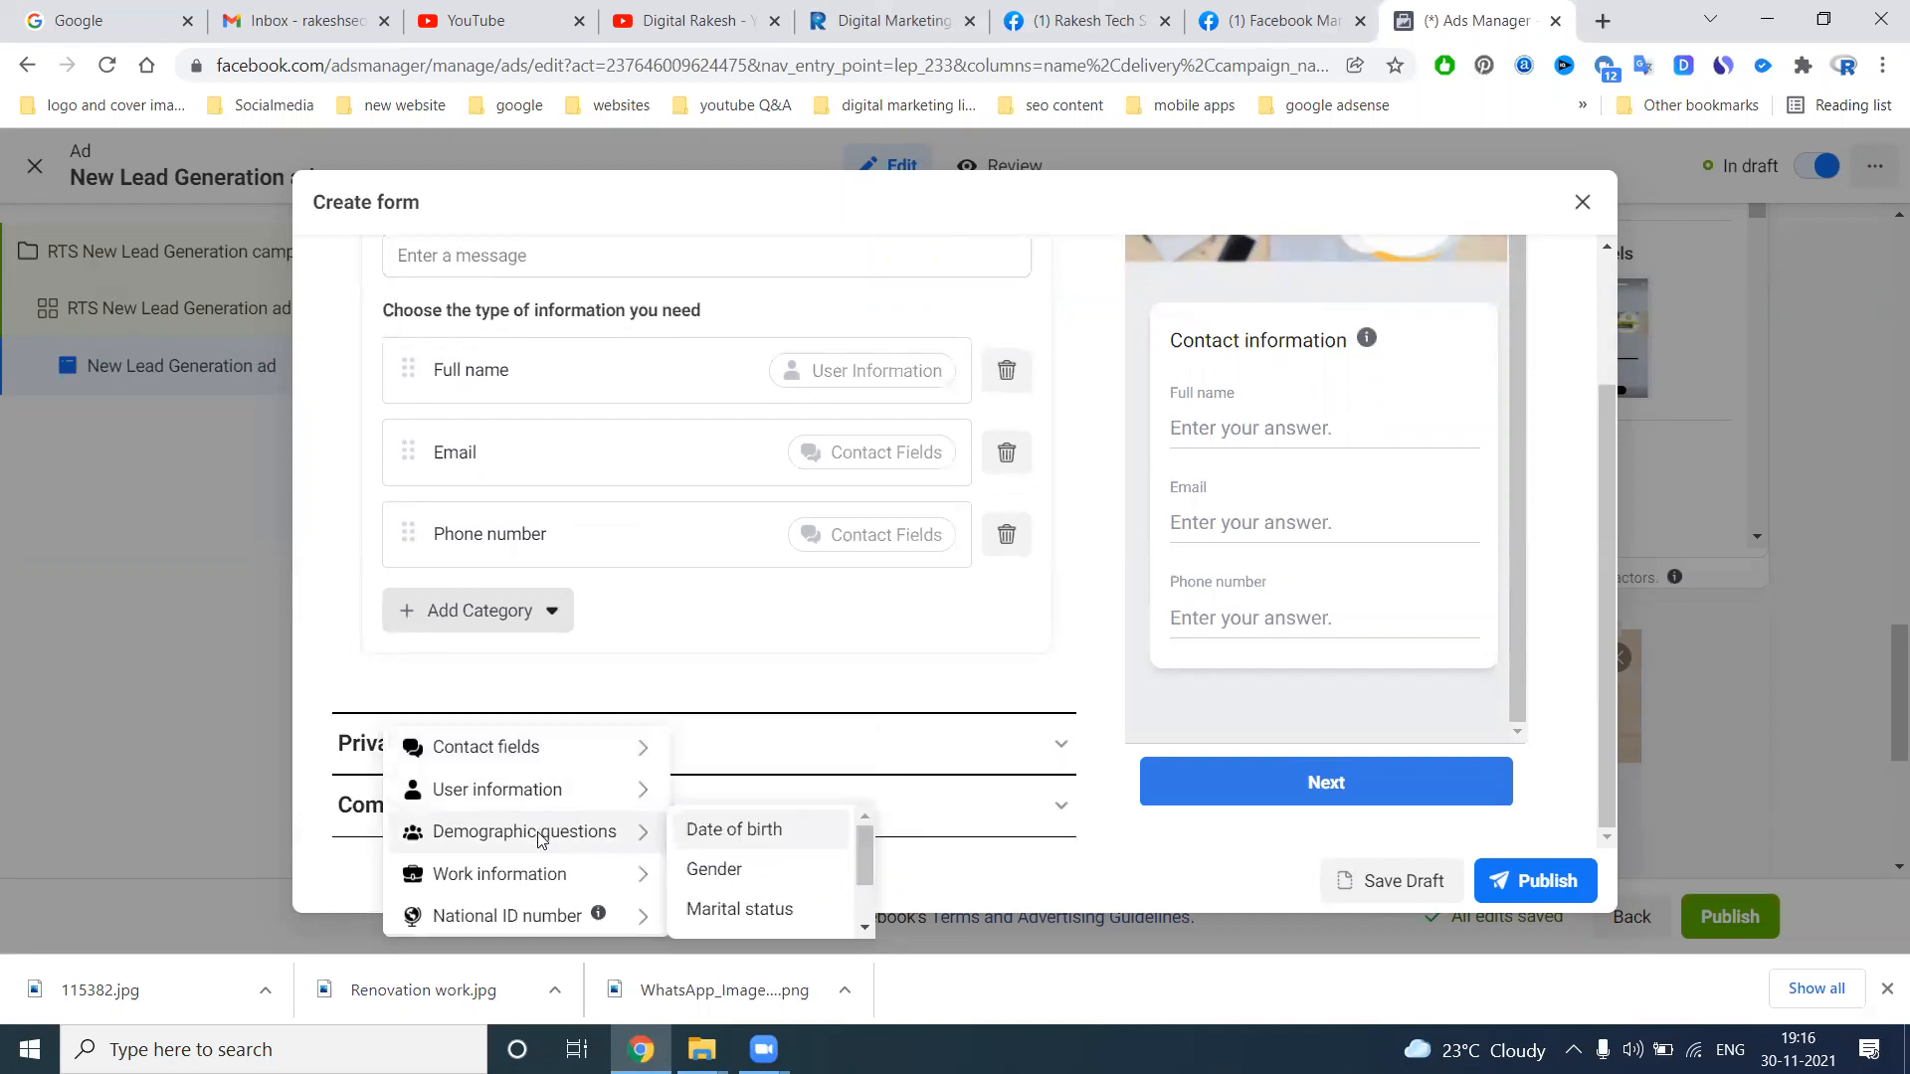
scroll(737, 862, down, 2)
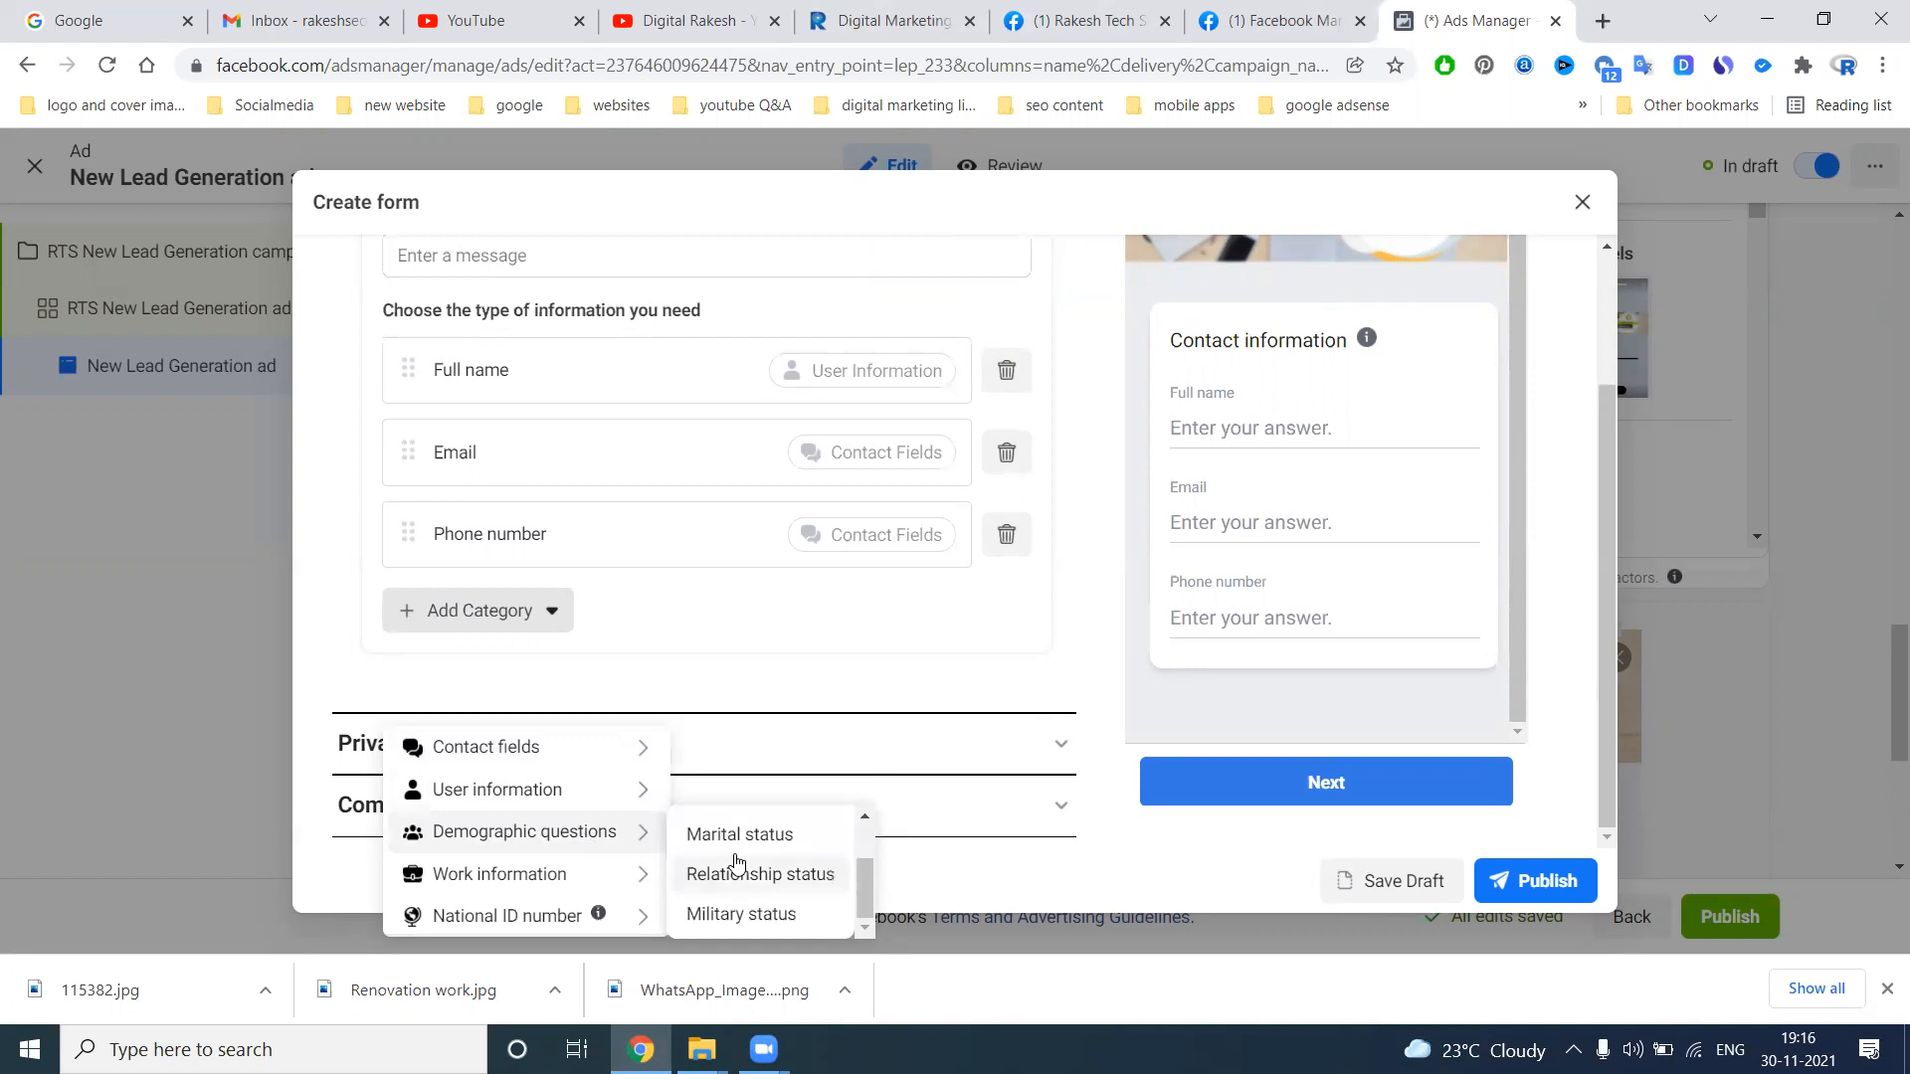
mouse_move(557, 863)
scroll(706, 876, down, 2)
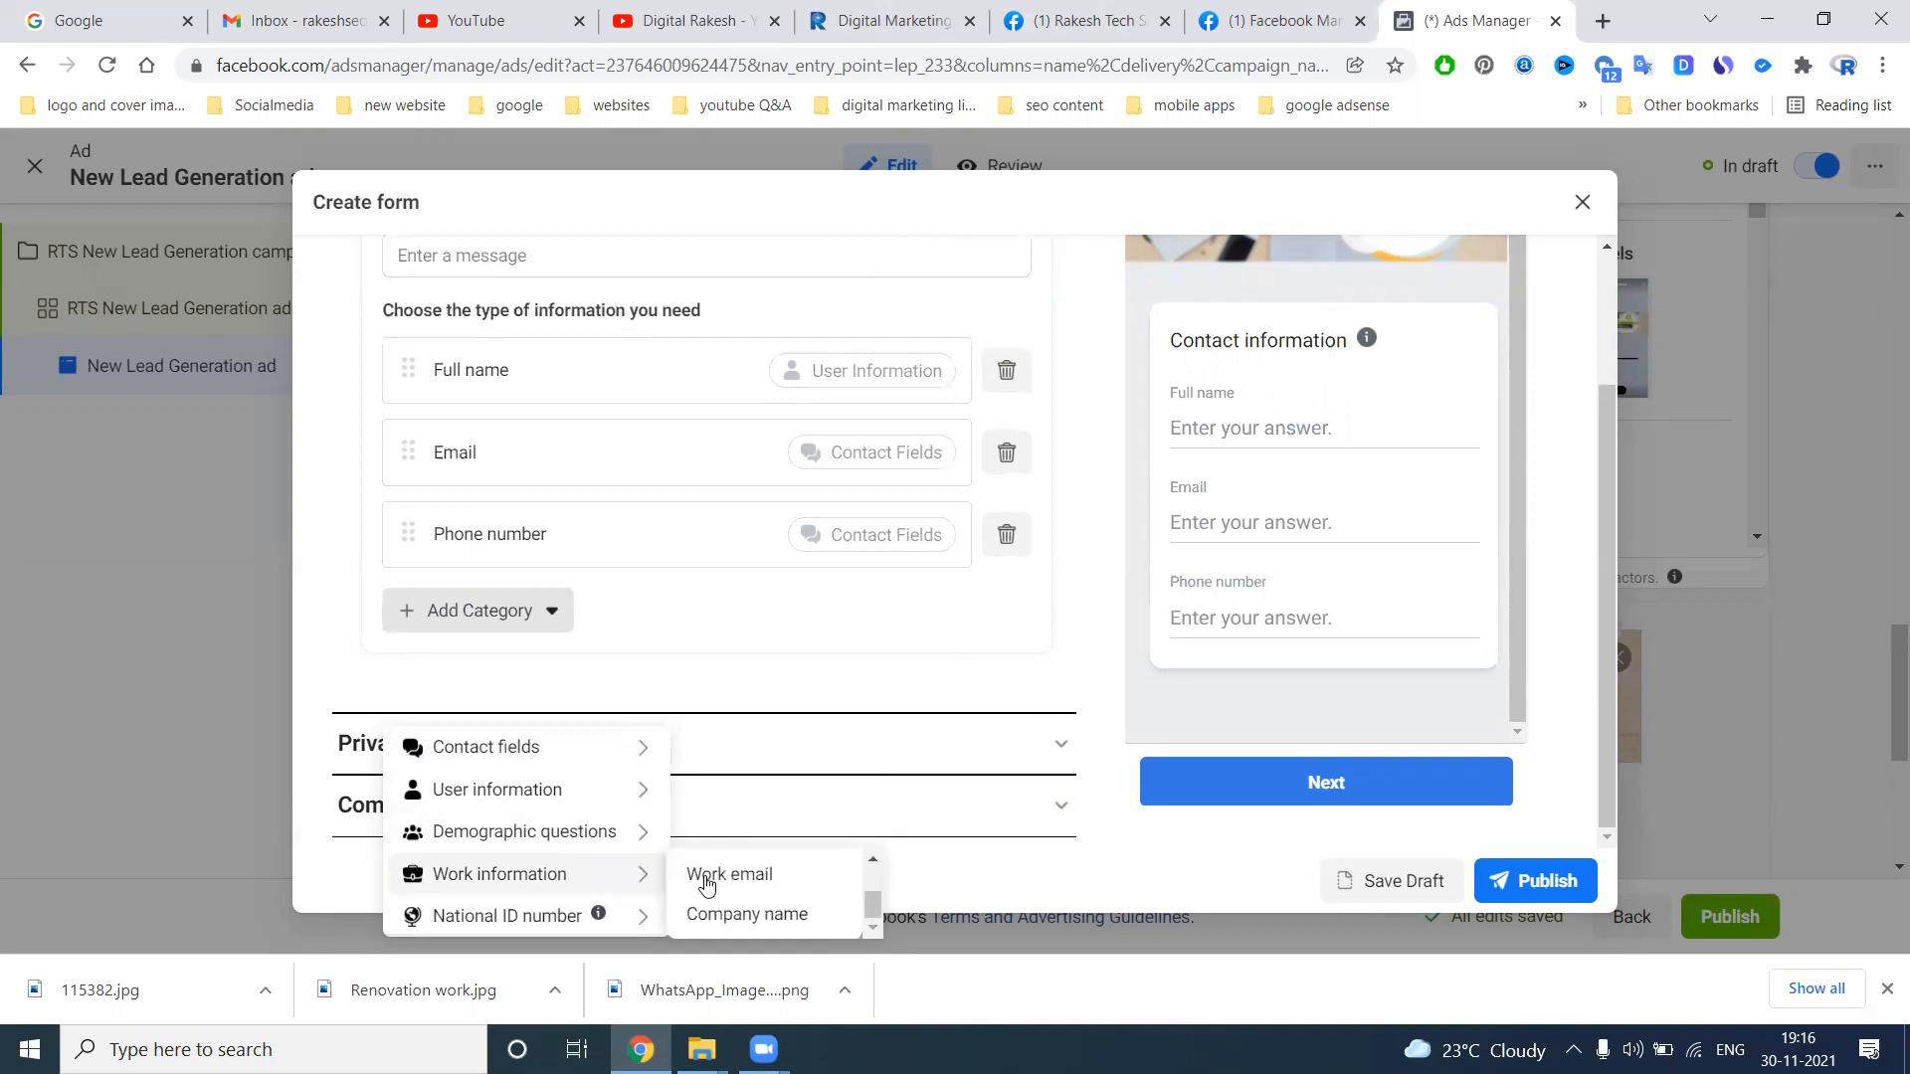
mouse_move(627, 911)
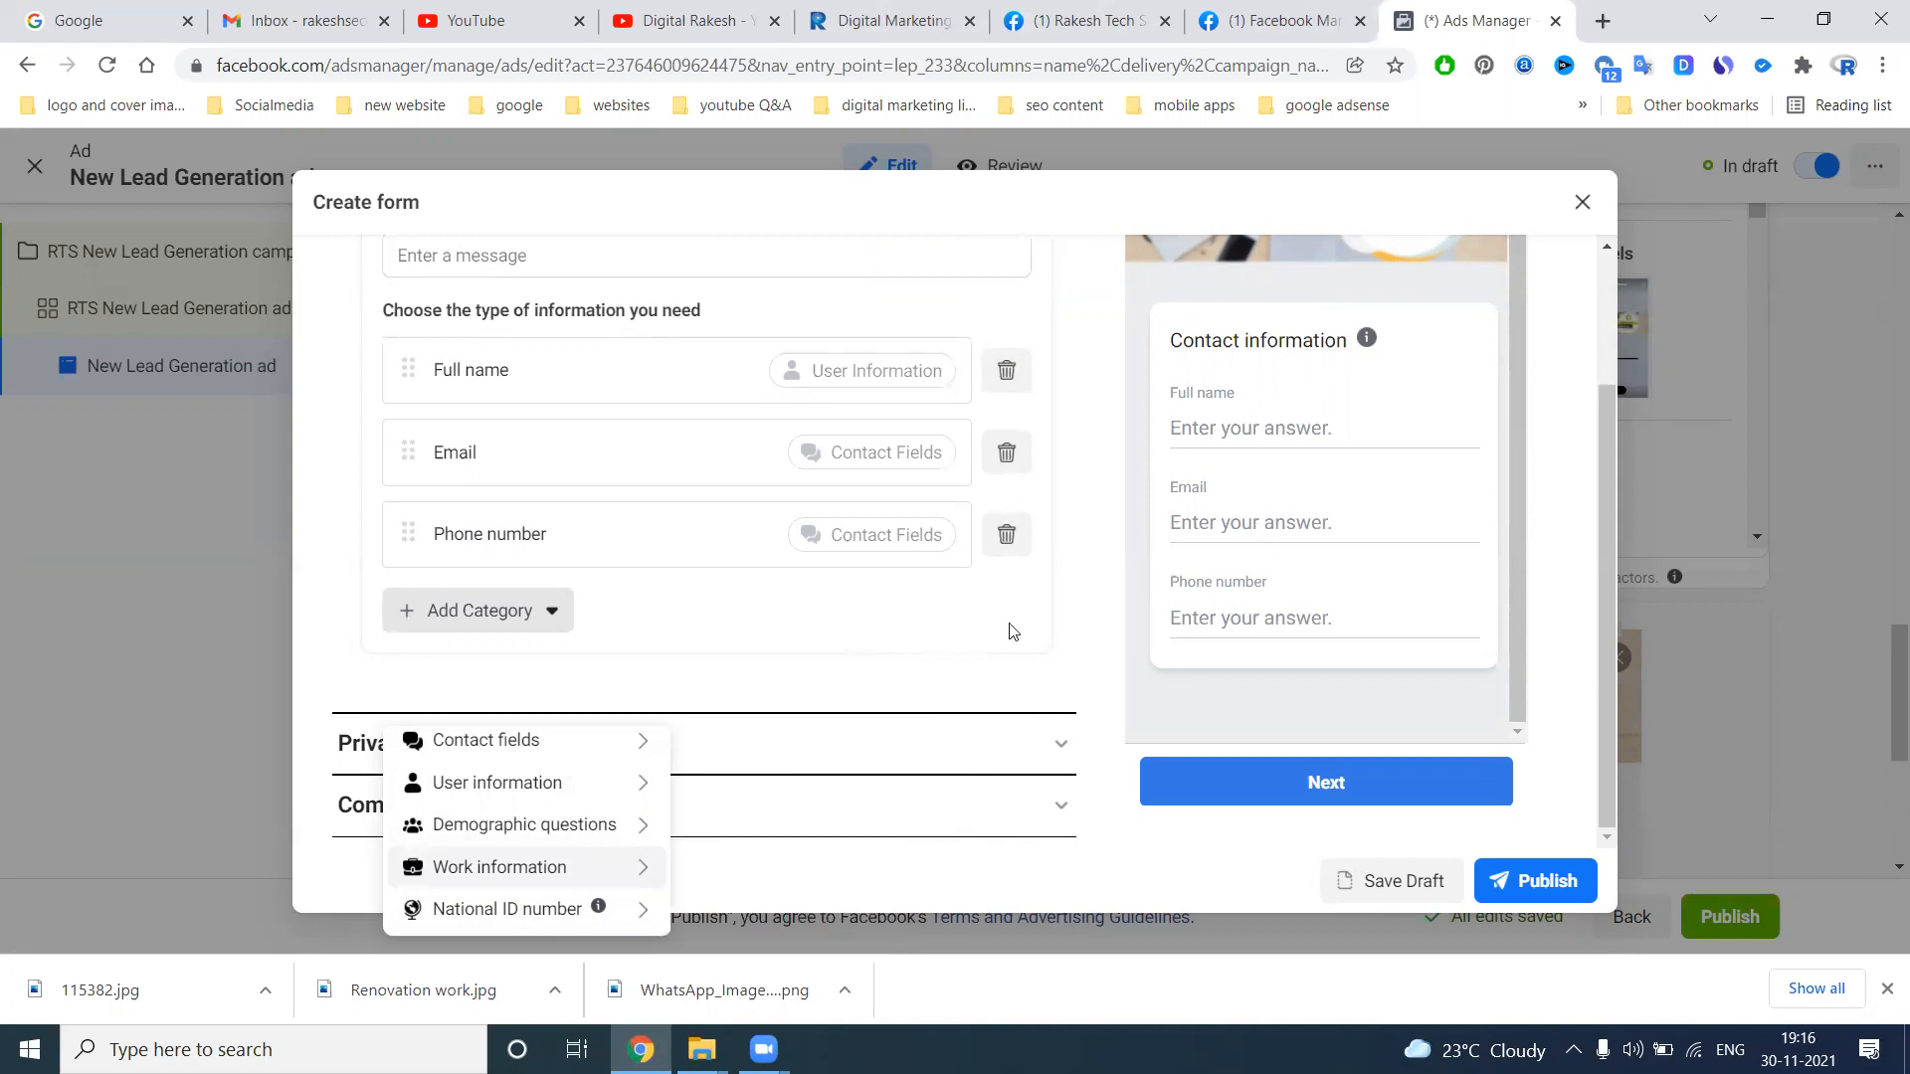
click(892, 635)
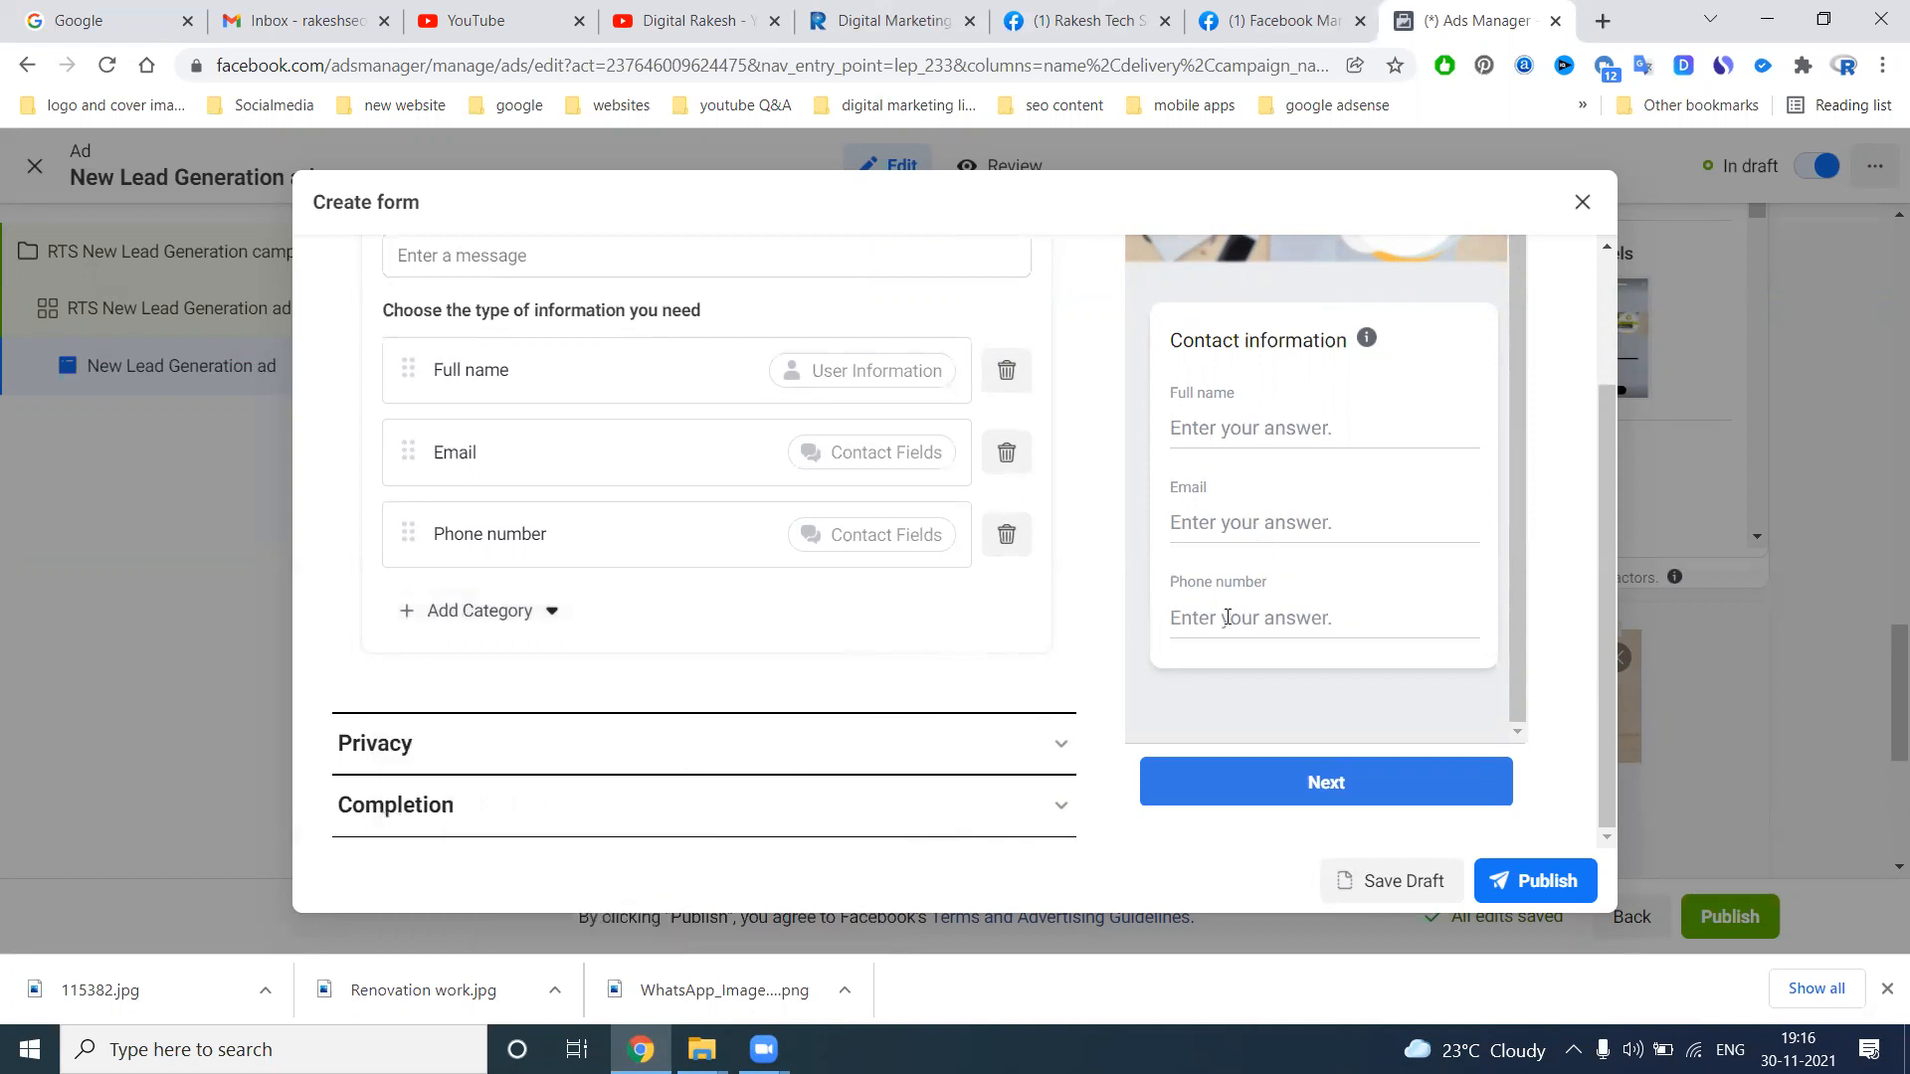
click(1045, 741)
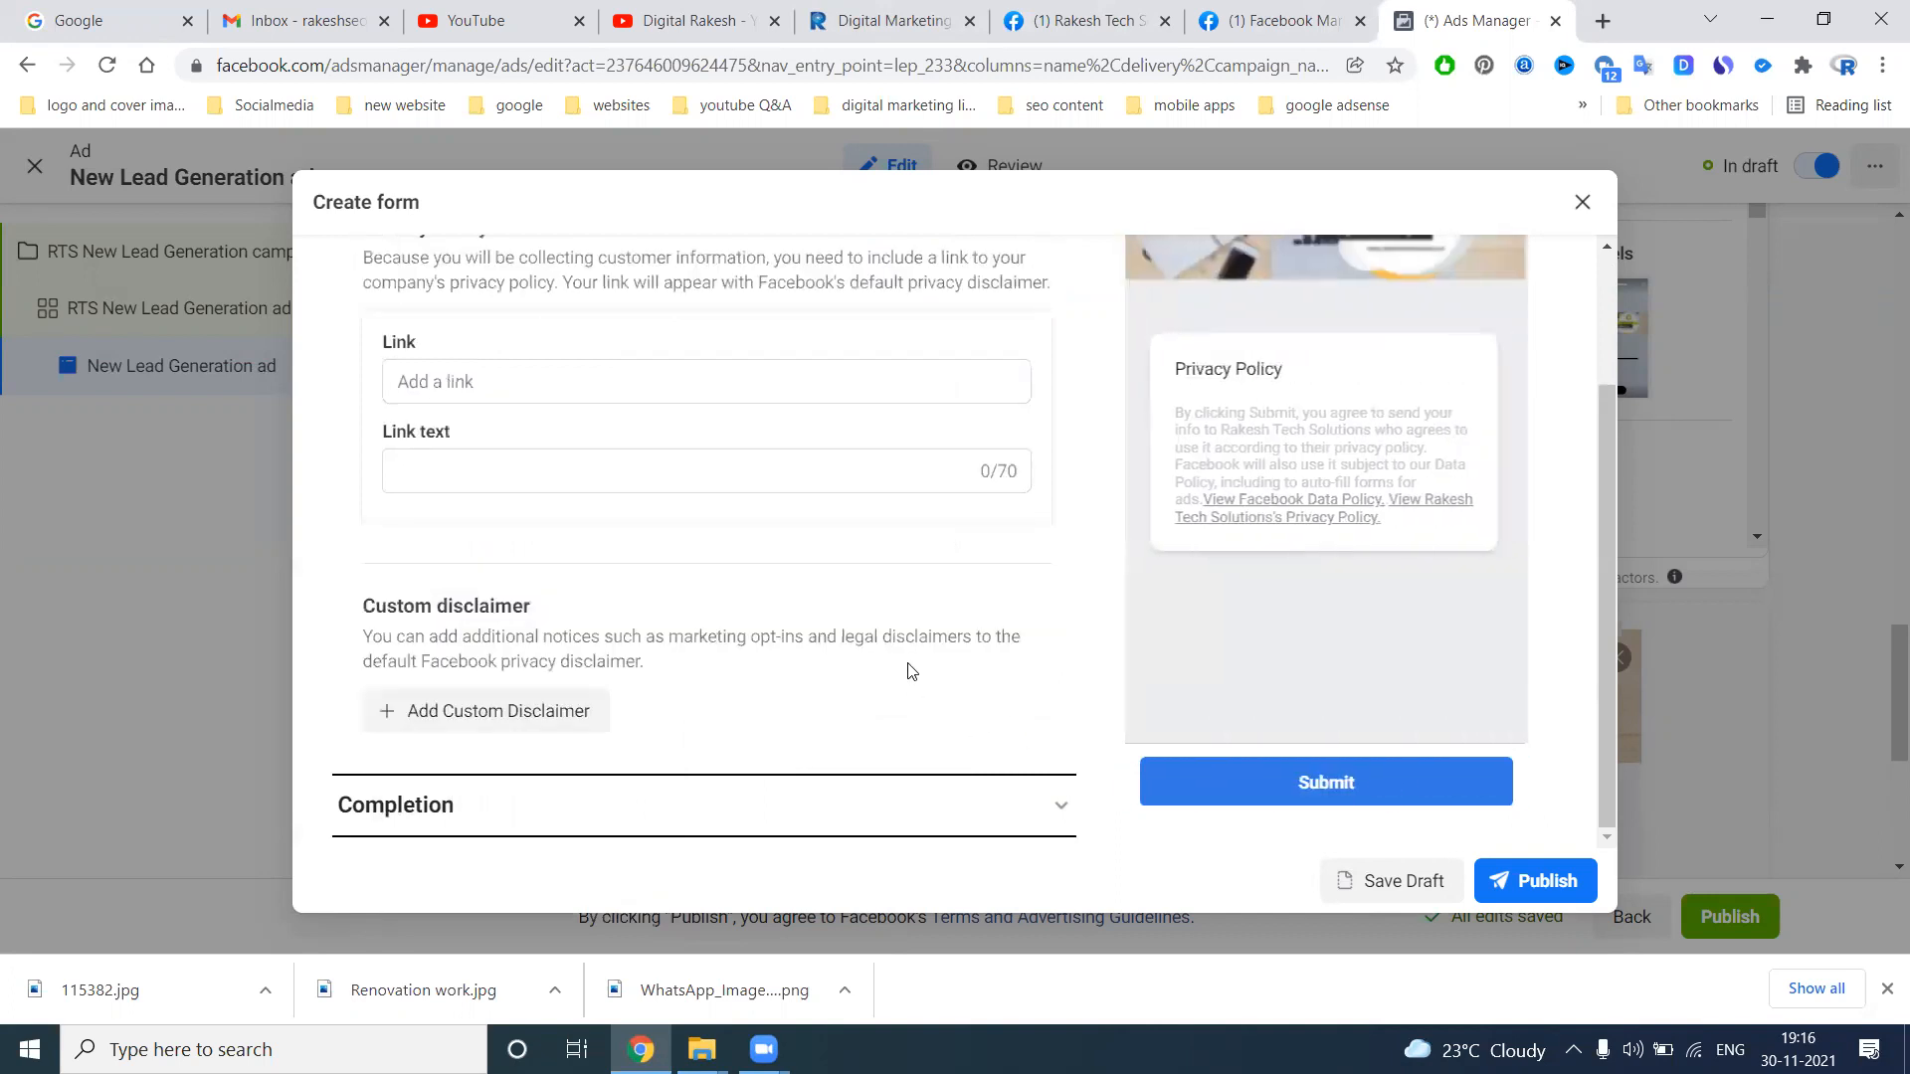
click(505, 398)
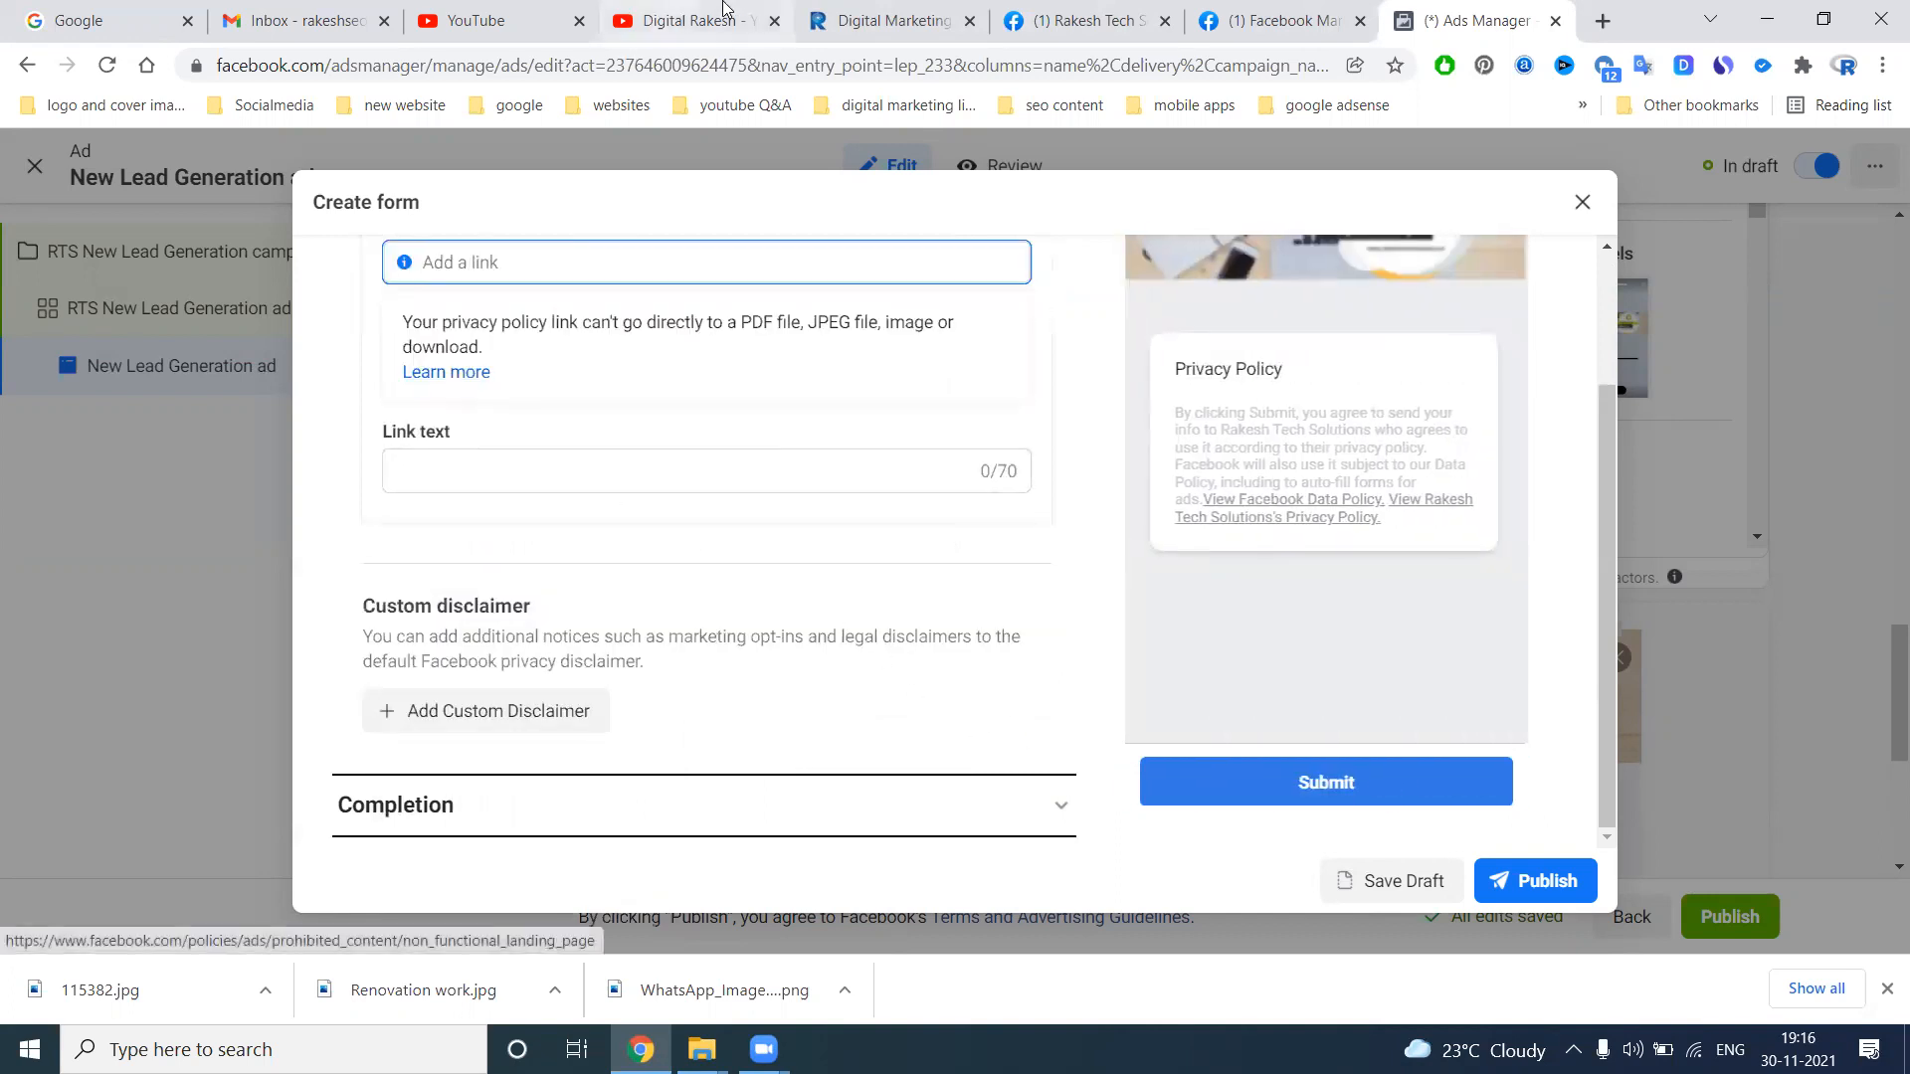
click(862, 8)
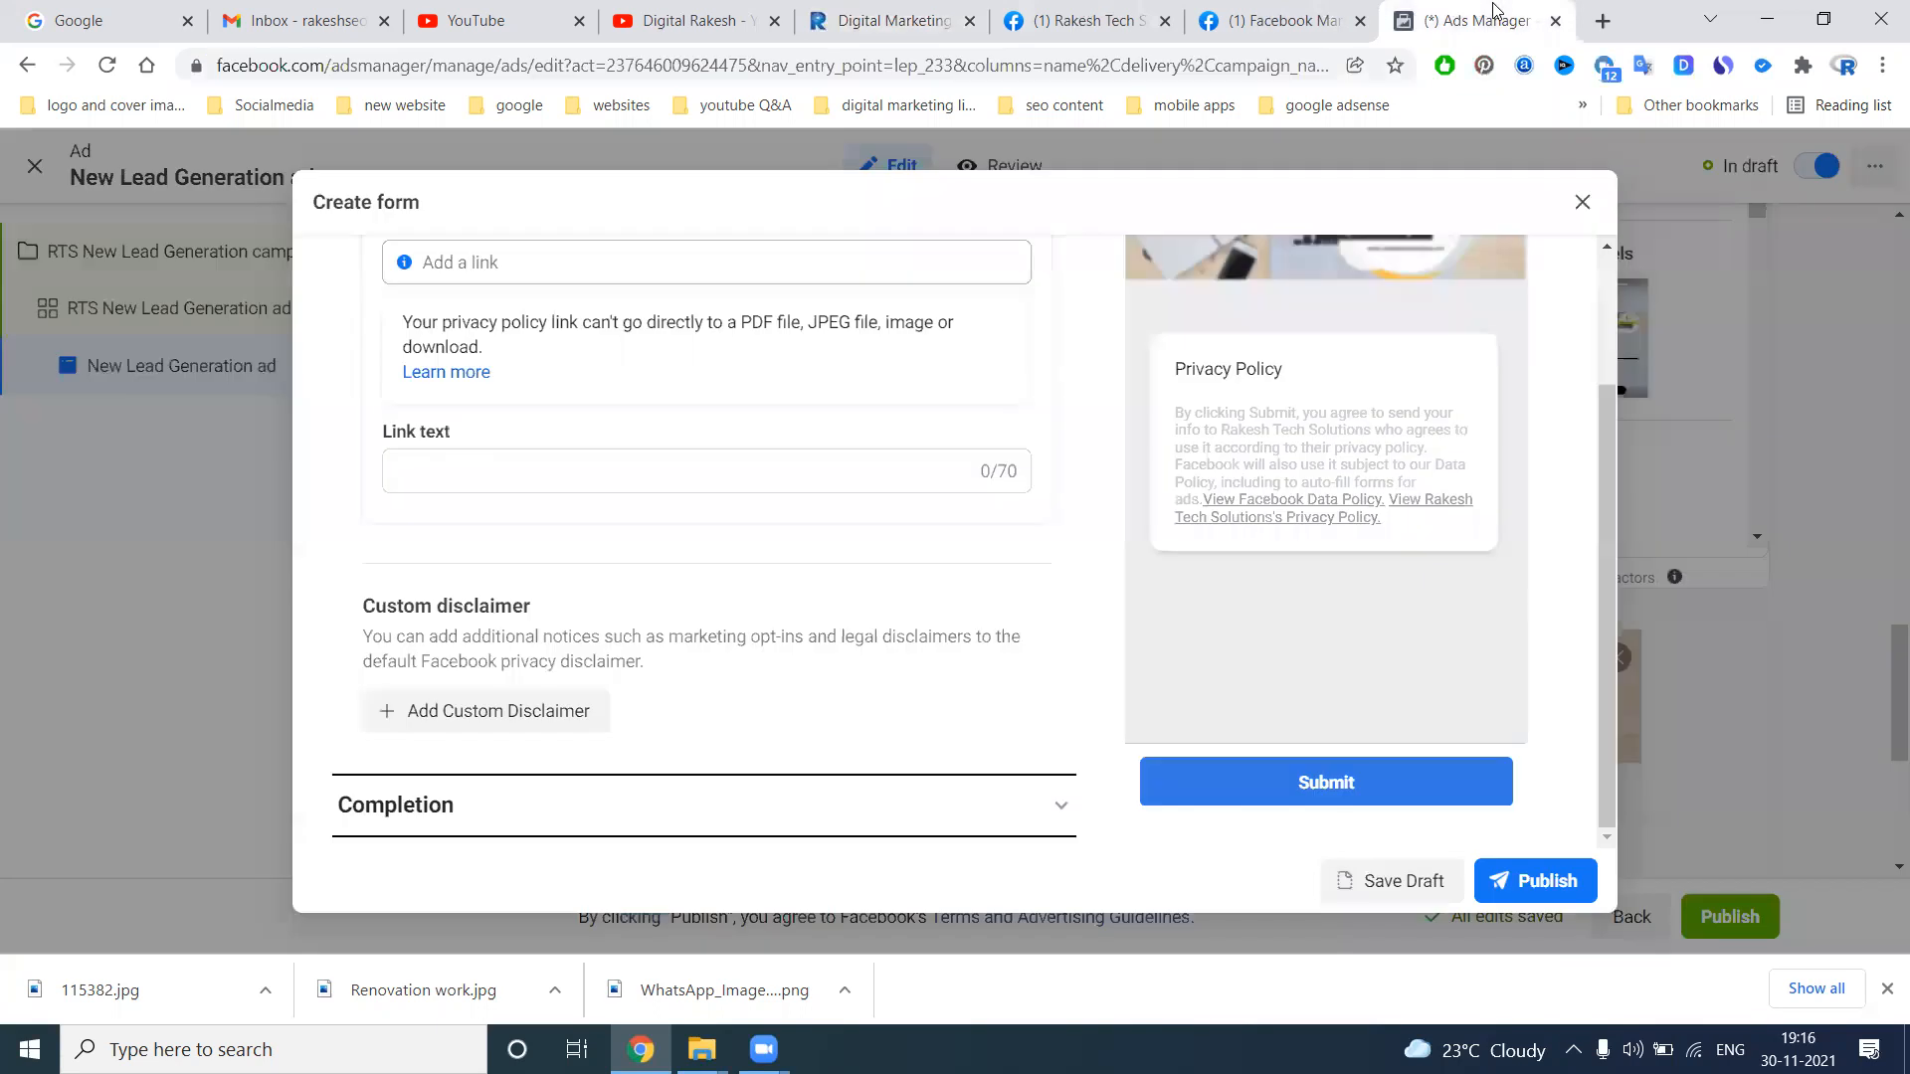
click(1472, 20)
text(https://www.rakeshtechsolutions.com/)
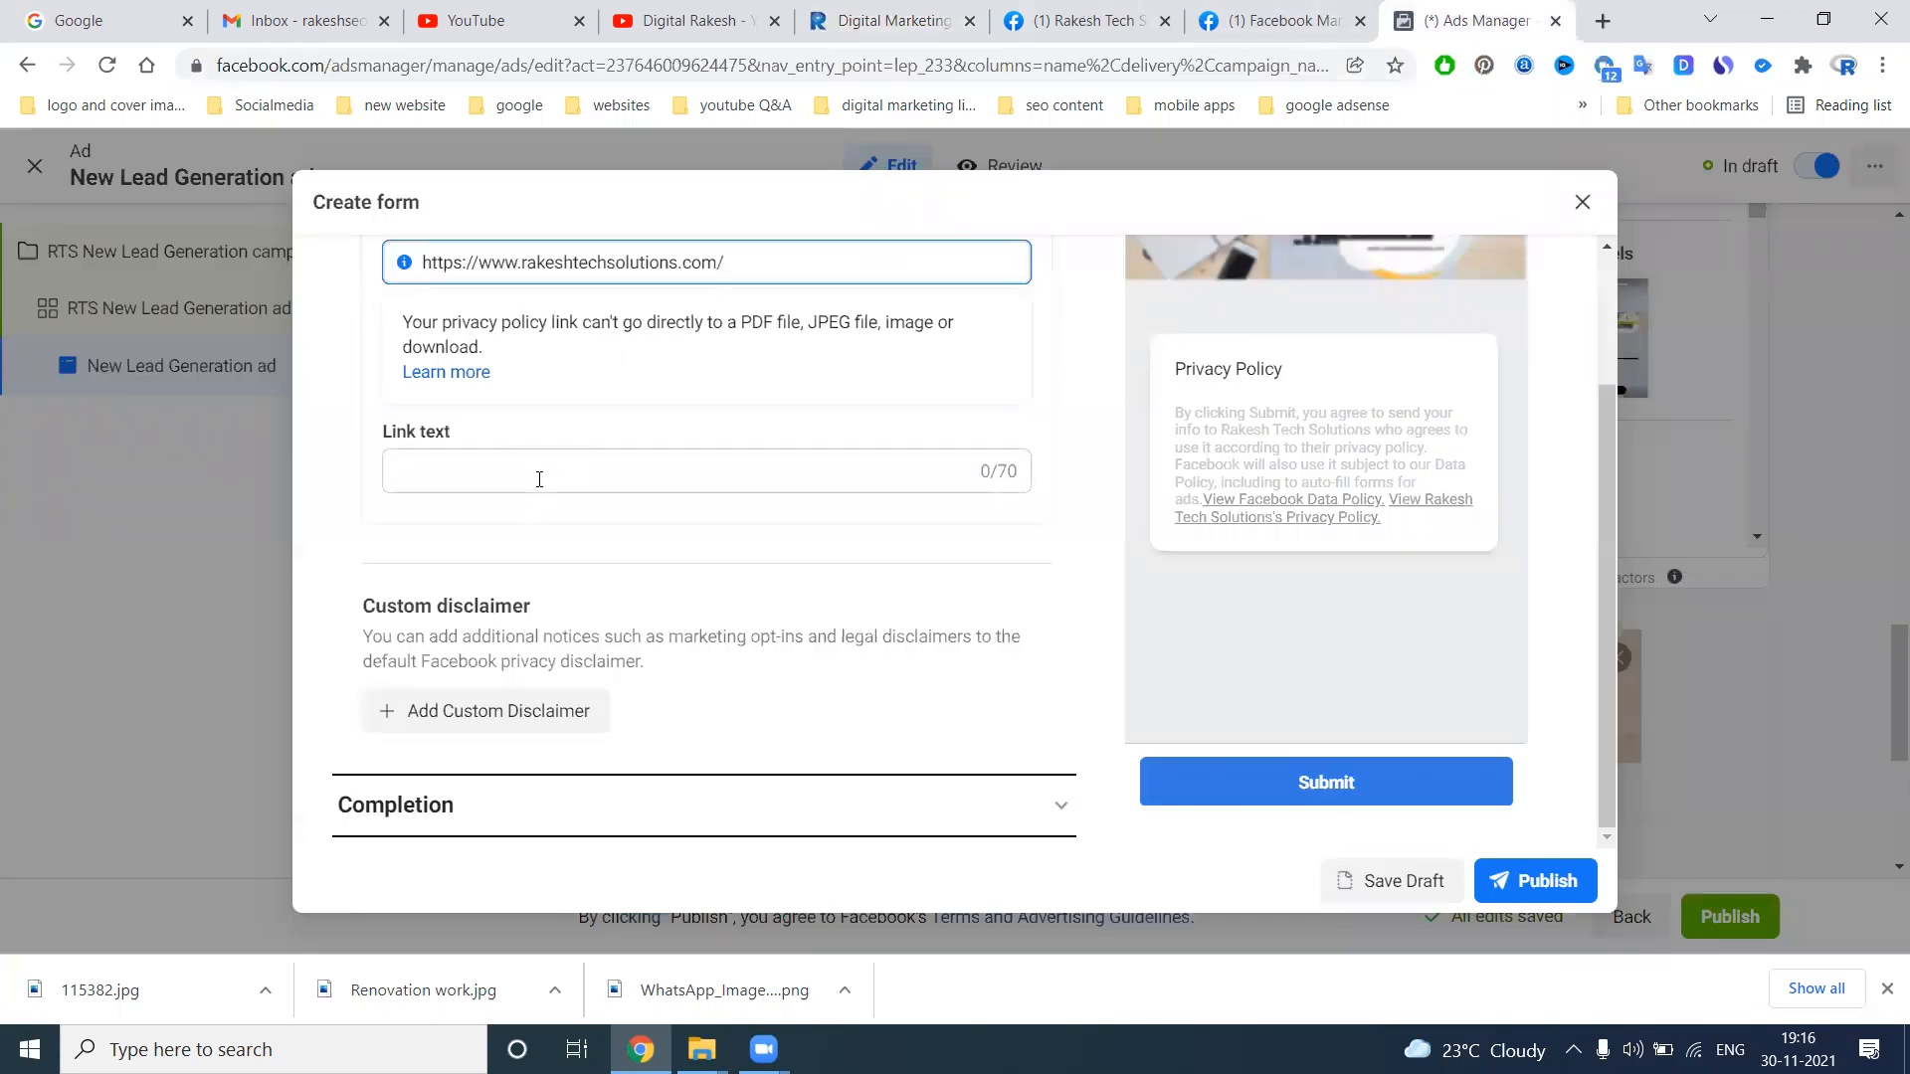
Set the privacy policy link text to "Get More Details"
click(538, 479)
text(Get)
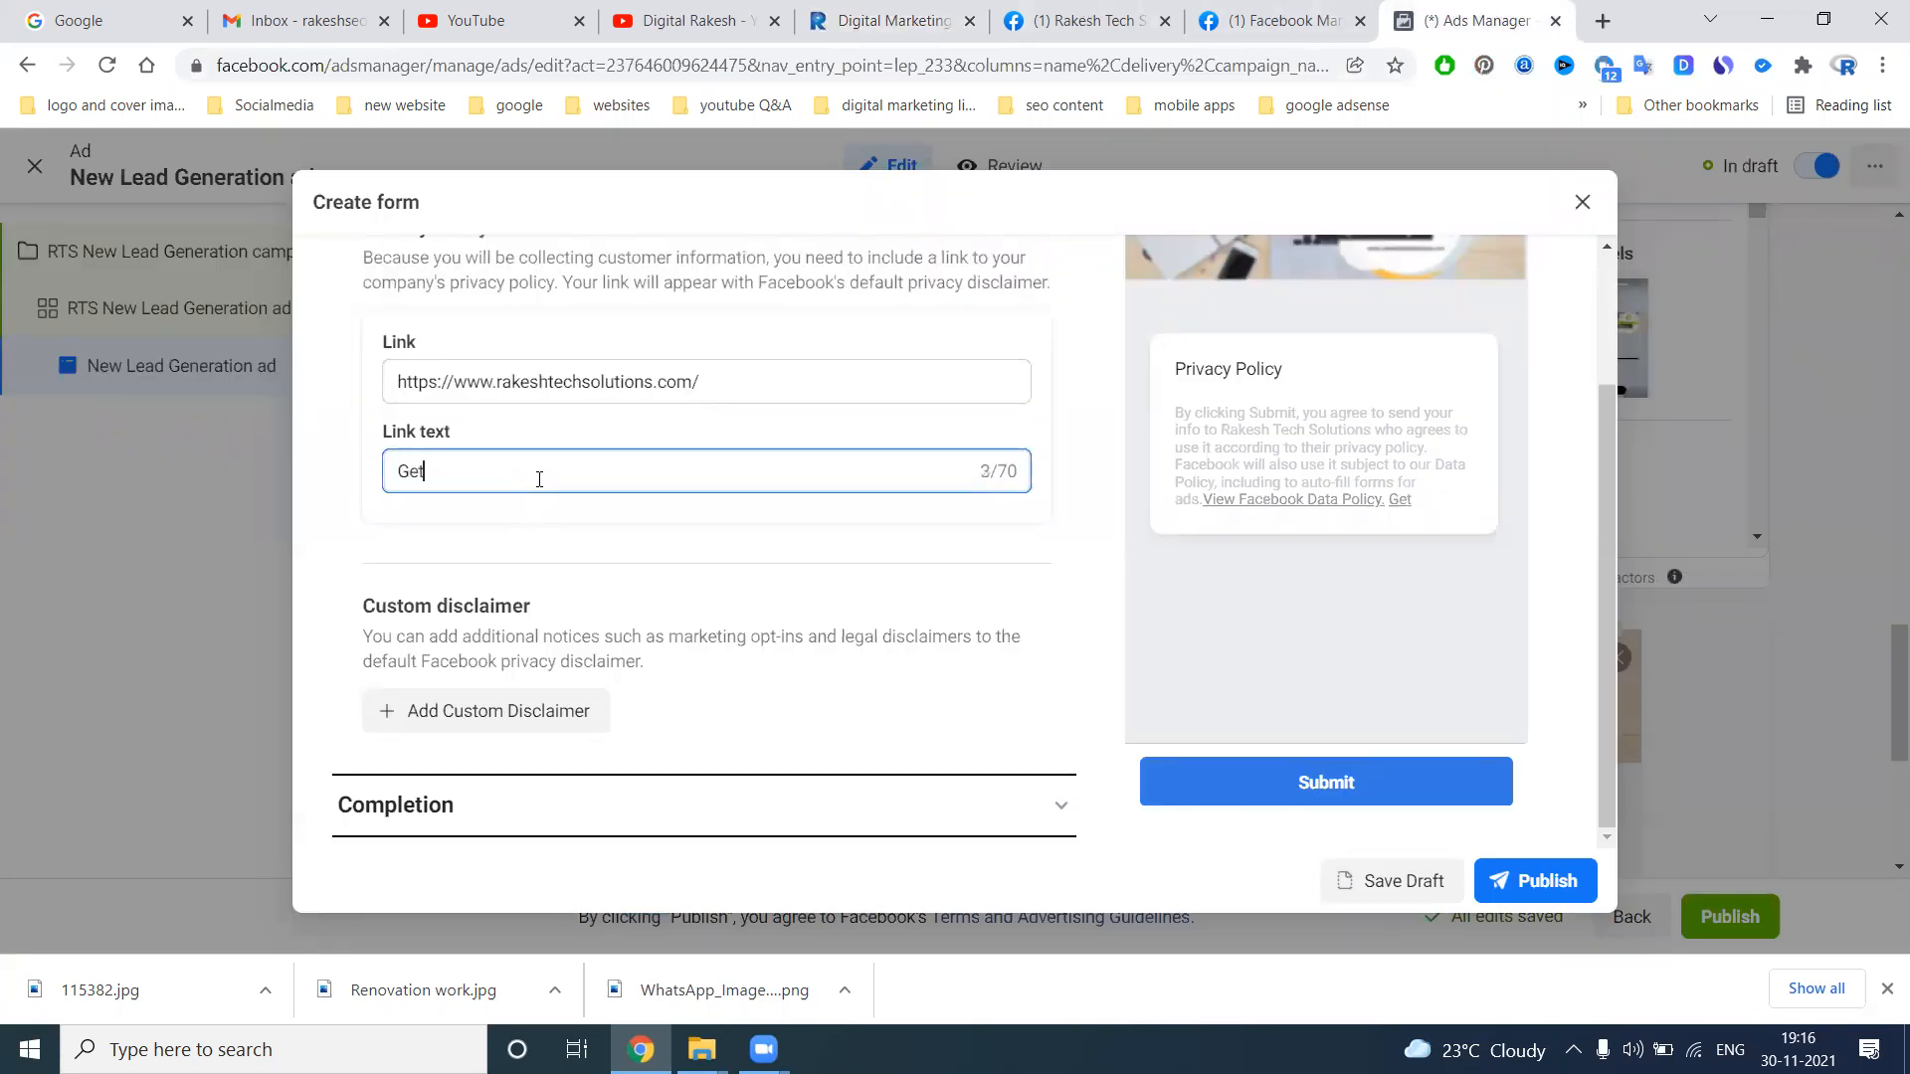
text( More Detail;s)
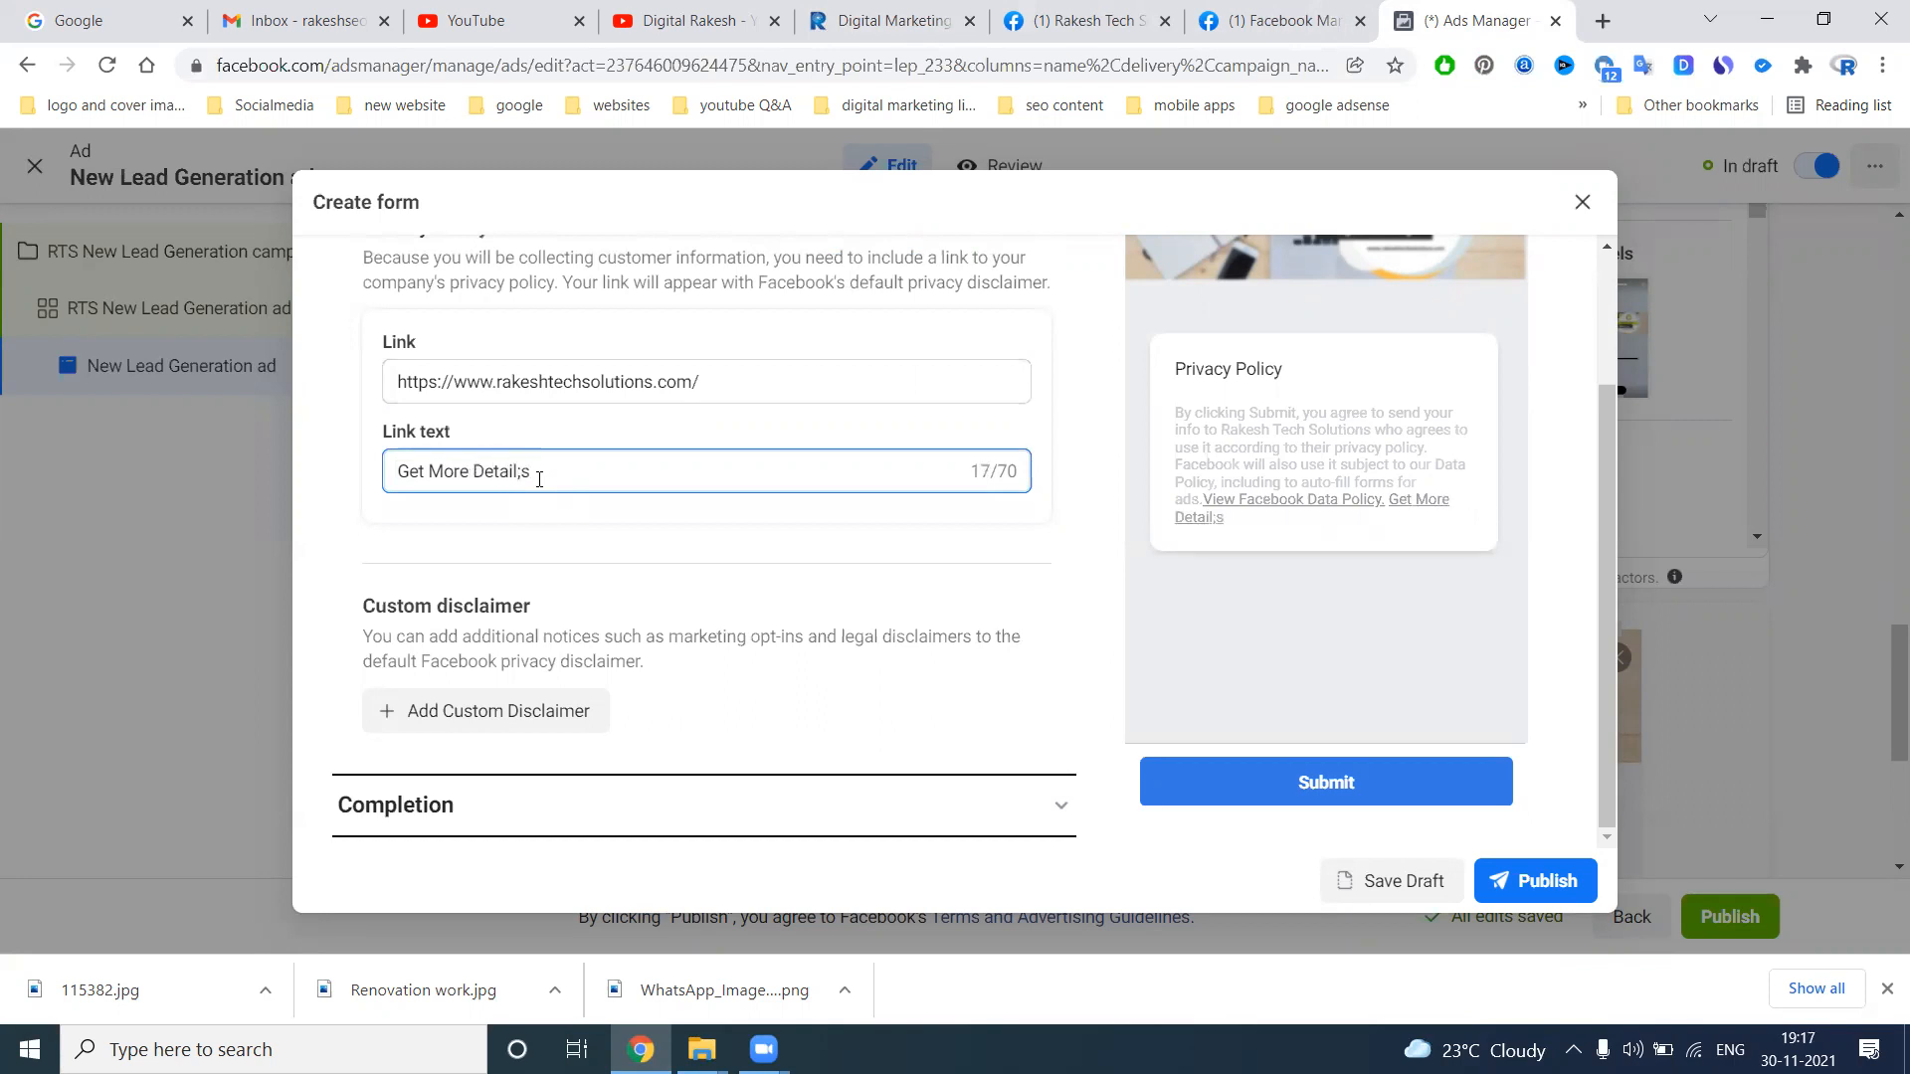
key(BackSpace)
key(BackSpace)
click(306, 569)
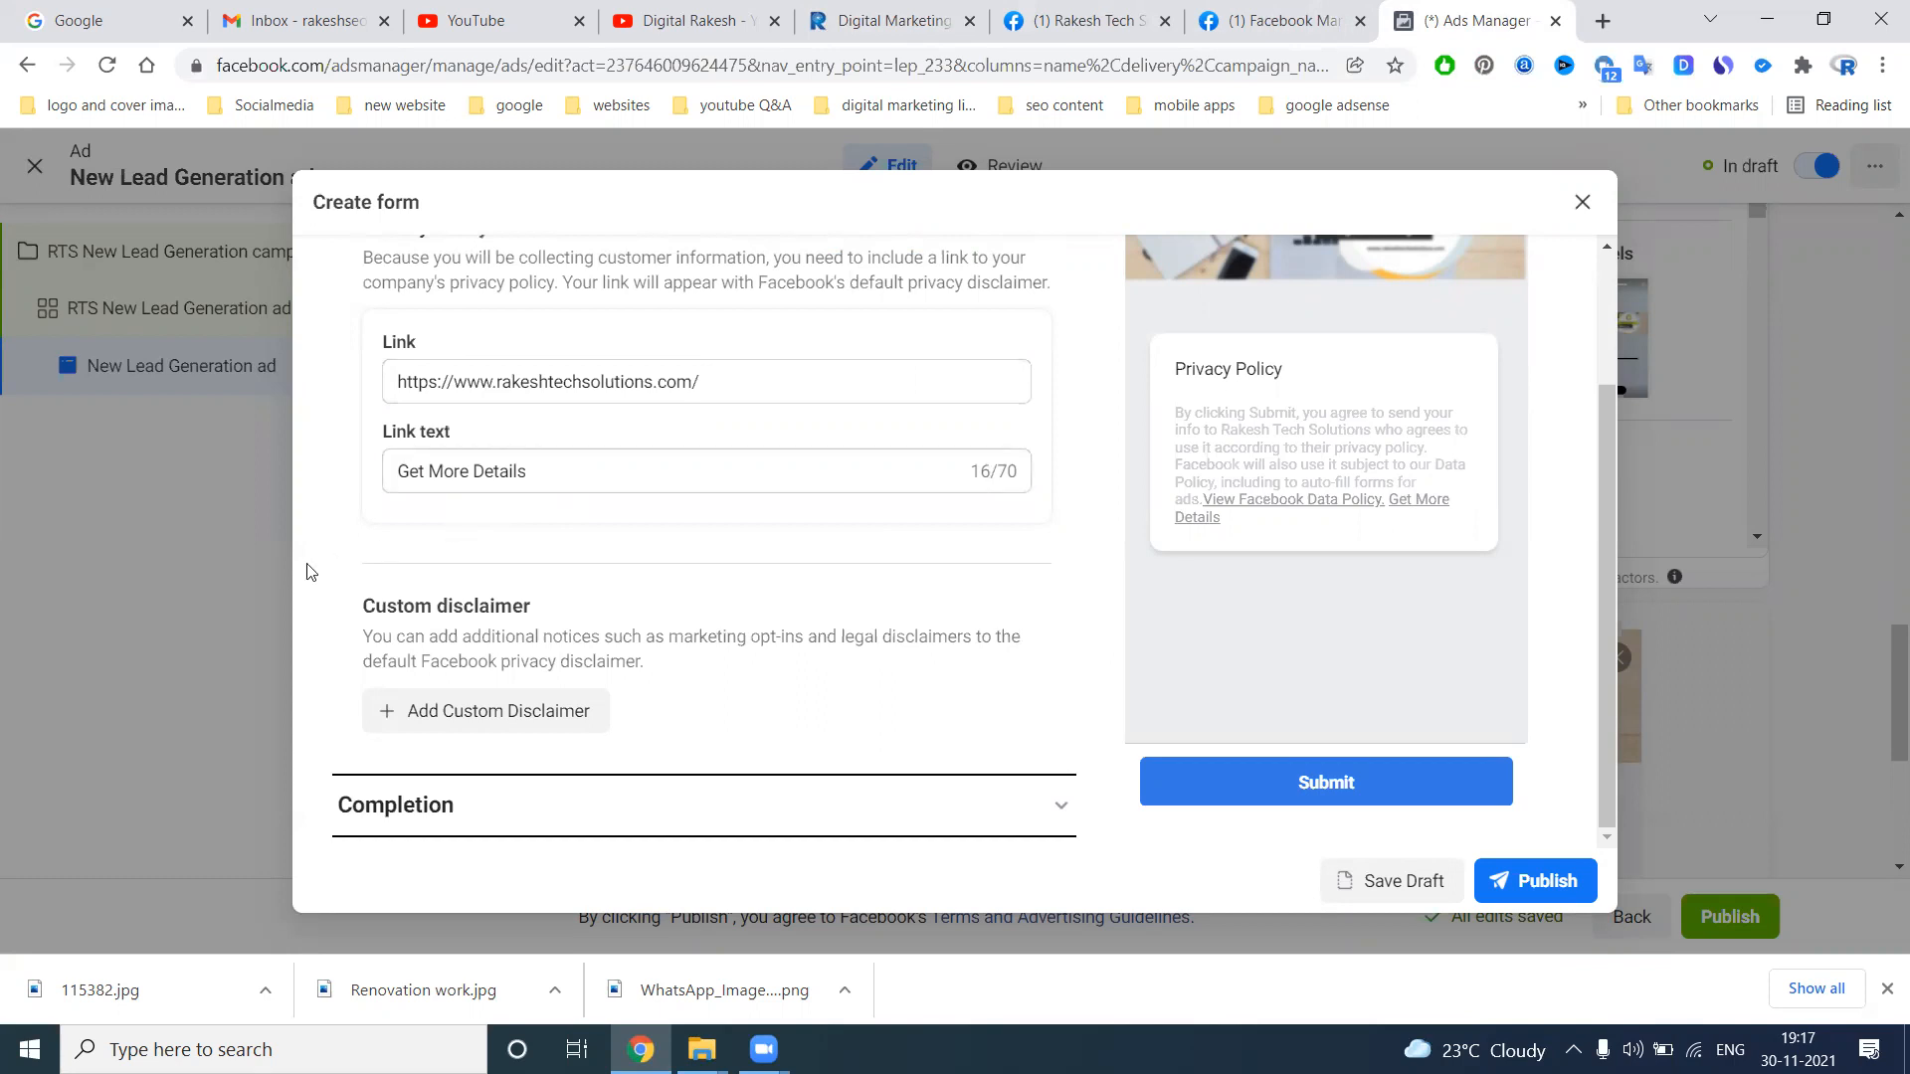
Set the completion message's description to "Thank you for contact Us We will get back soon."
click(1059, 805)
scroll(898, 575, down, 2)
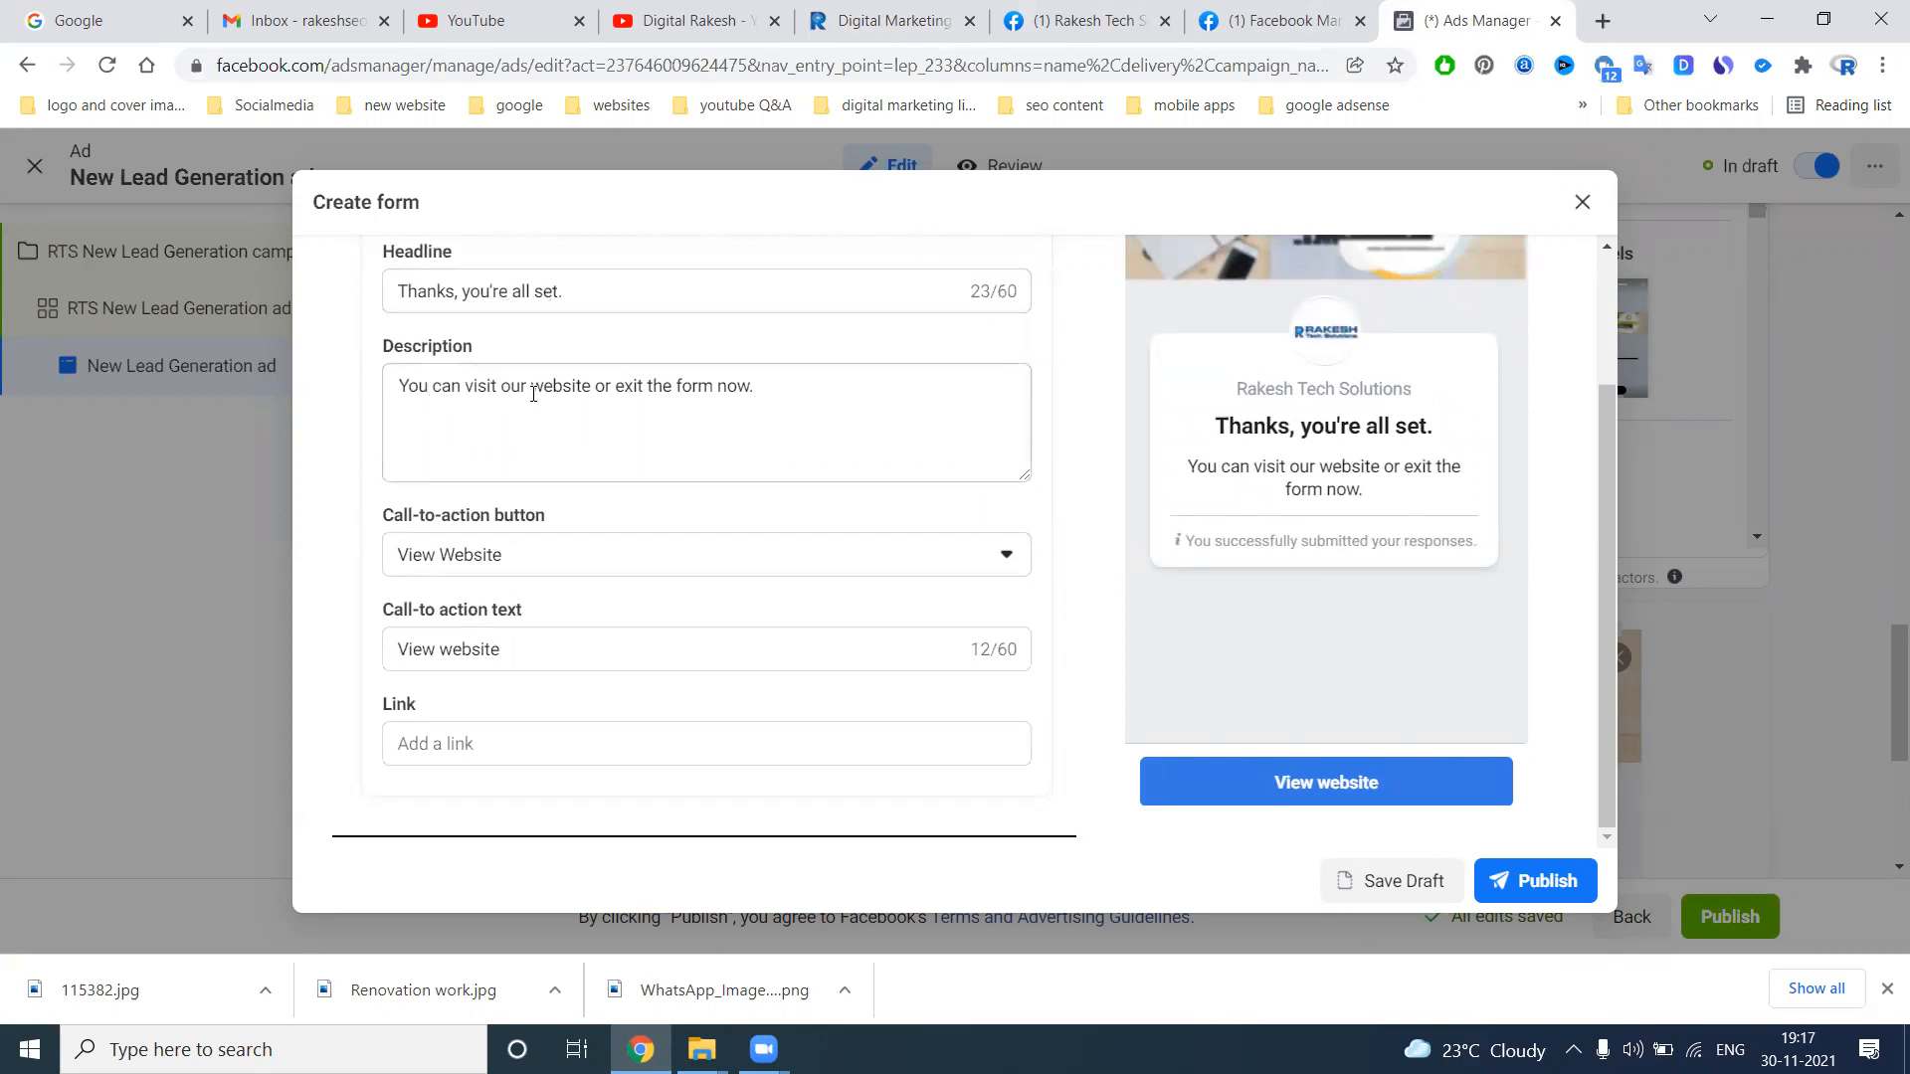
triple_click(776, 385)
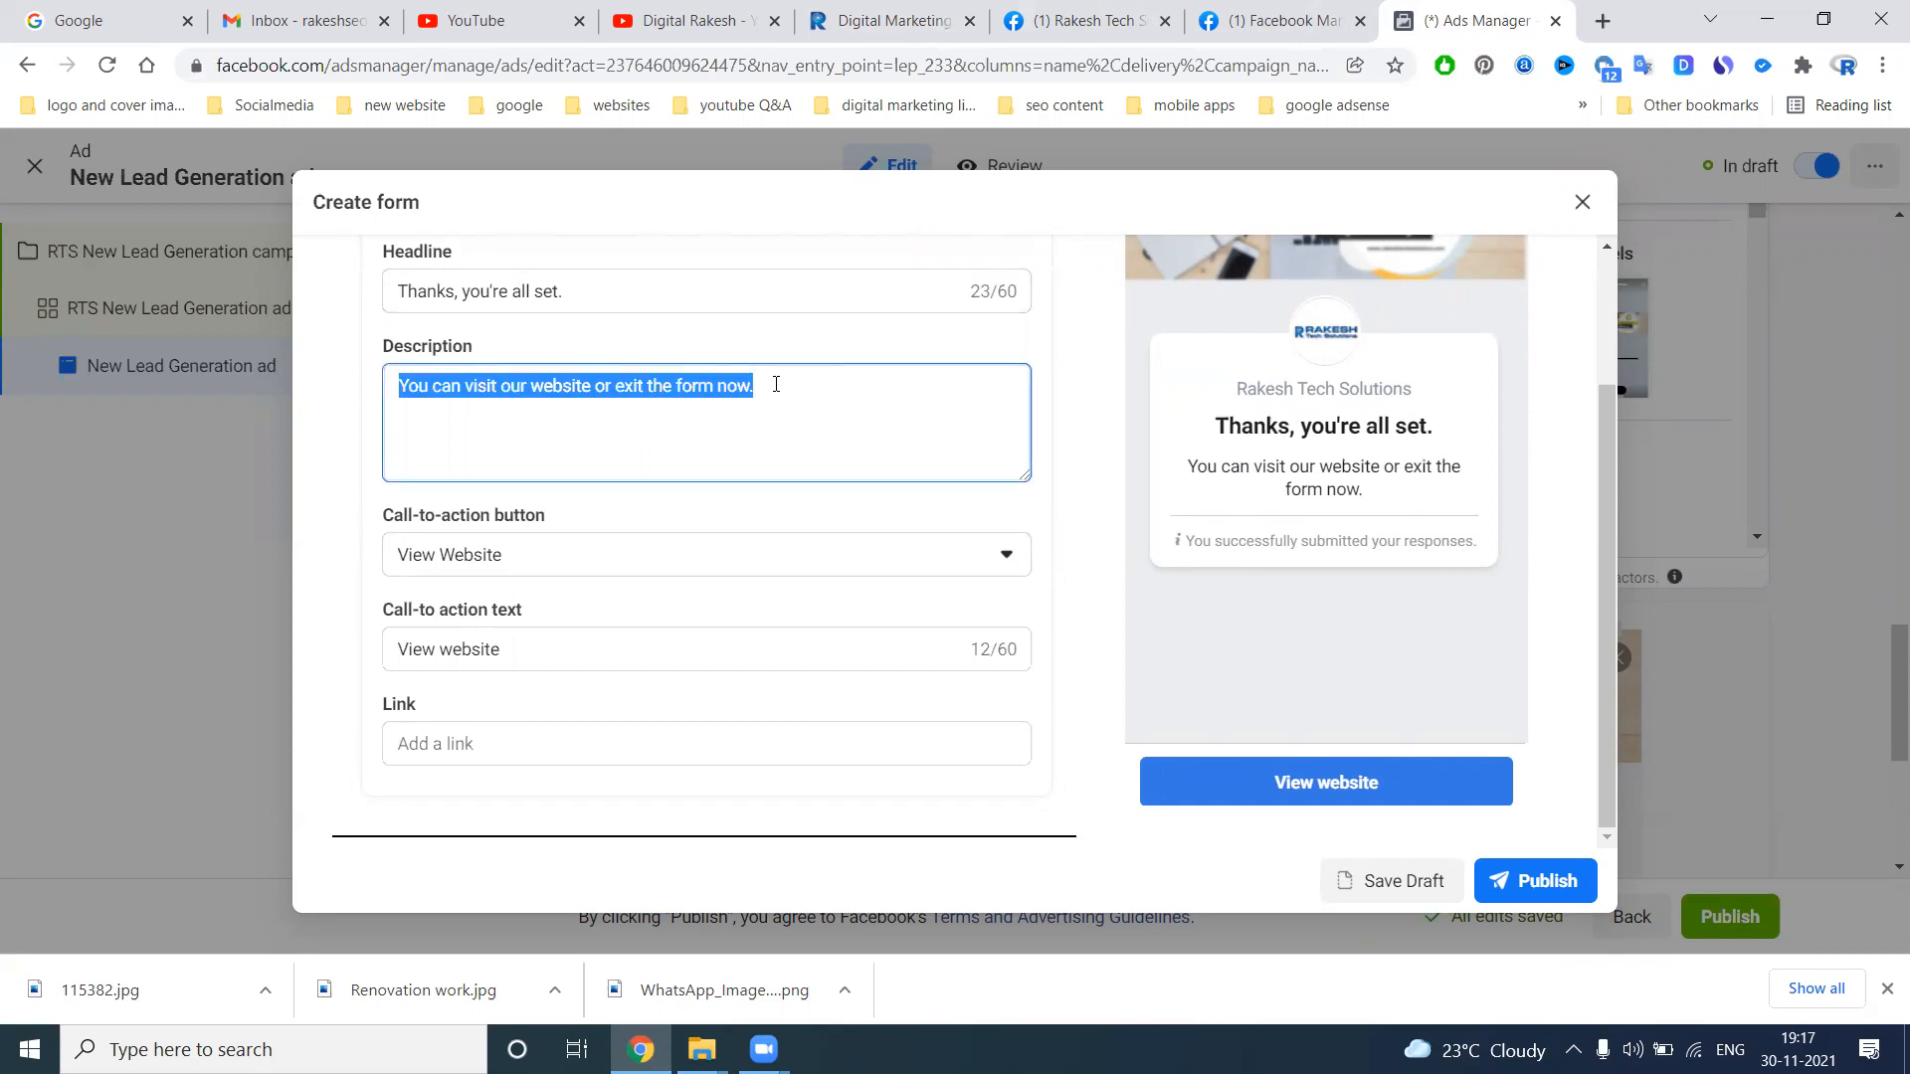
text(Thank y)
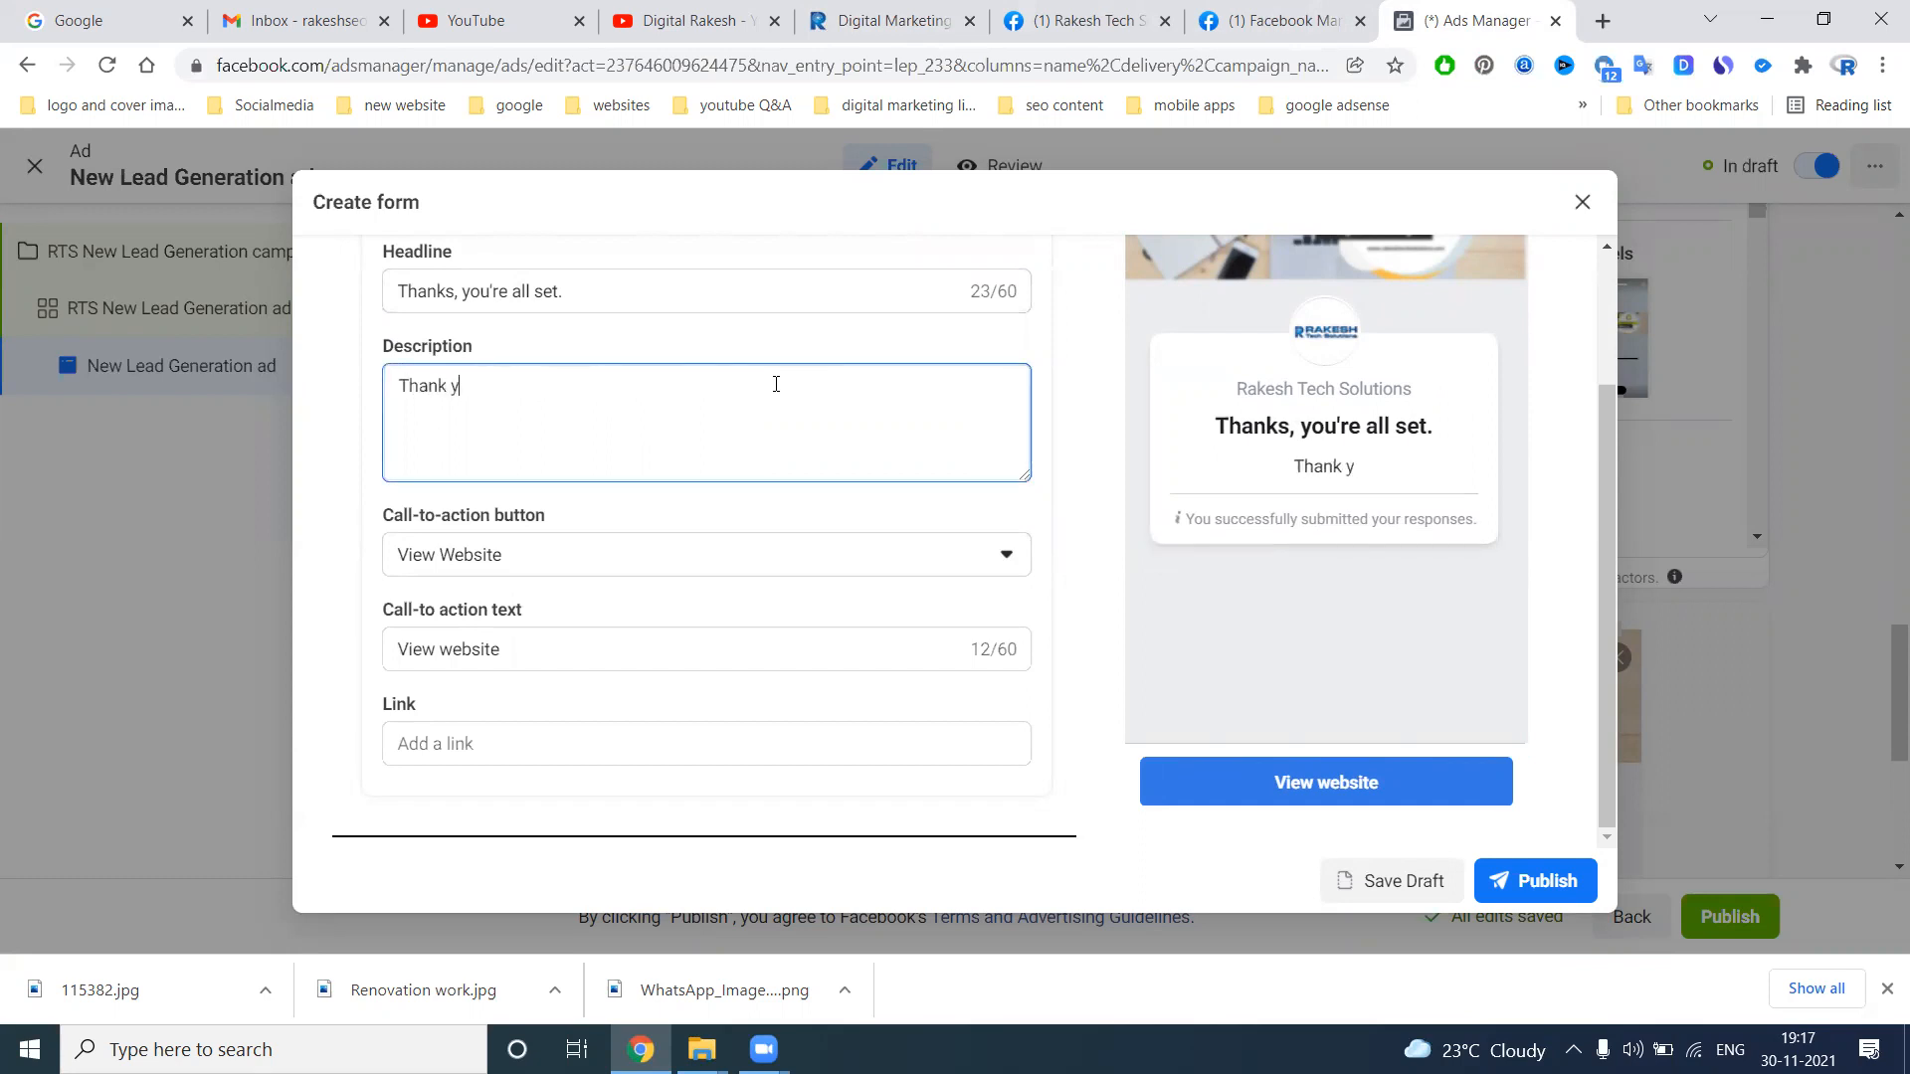
text(ou for con)
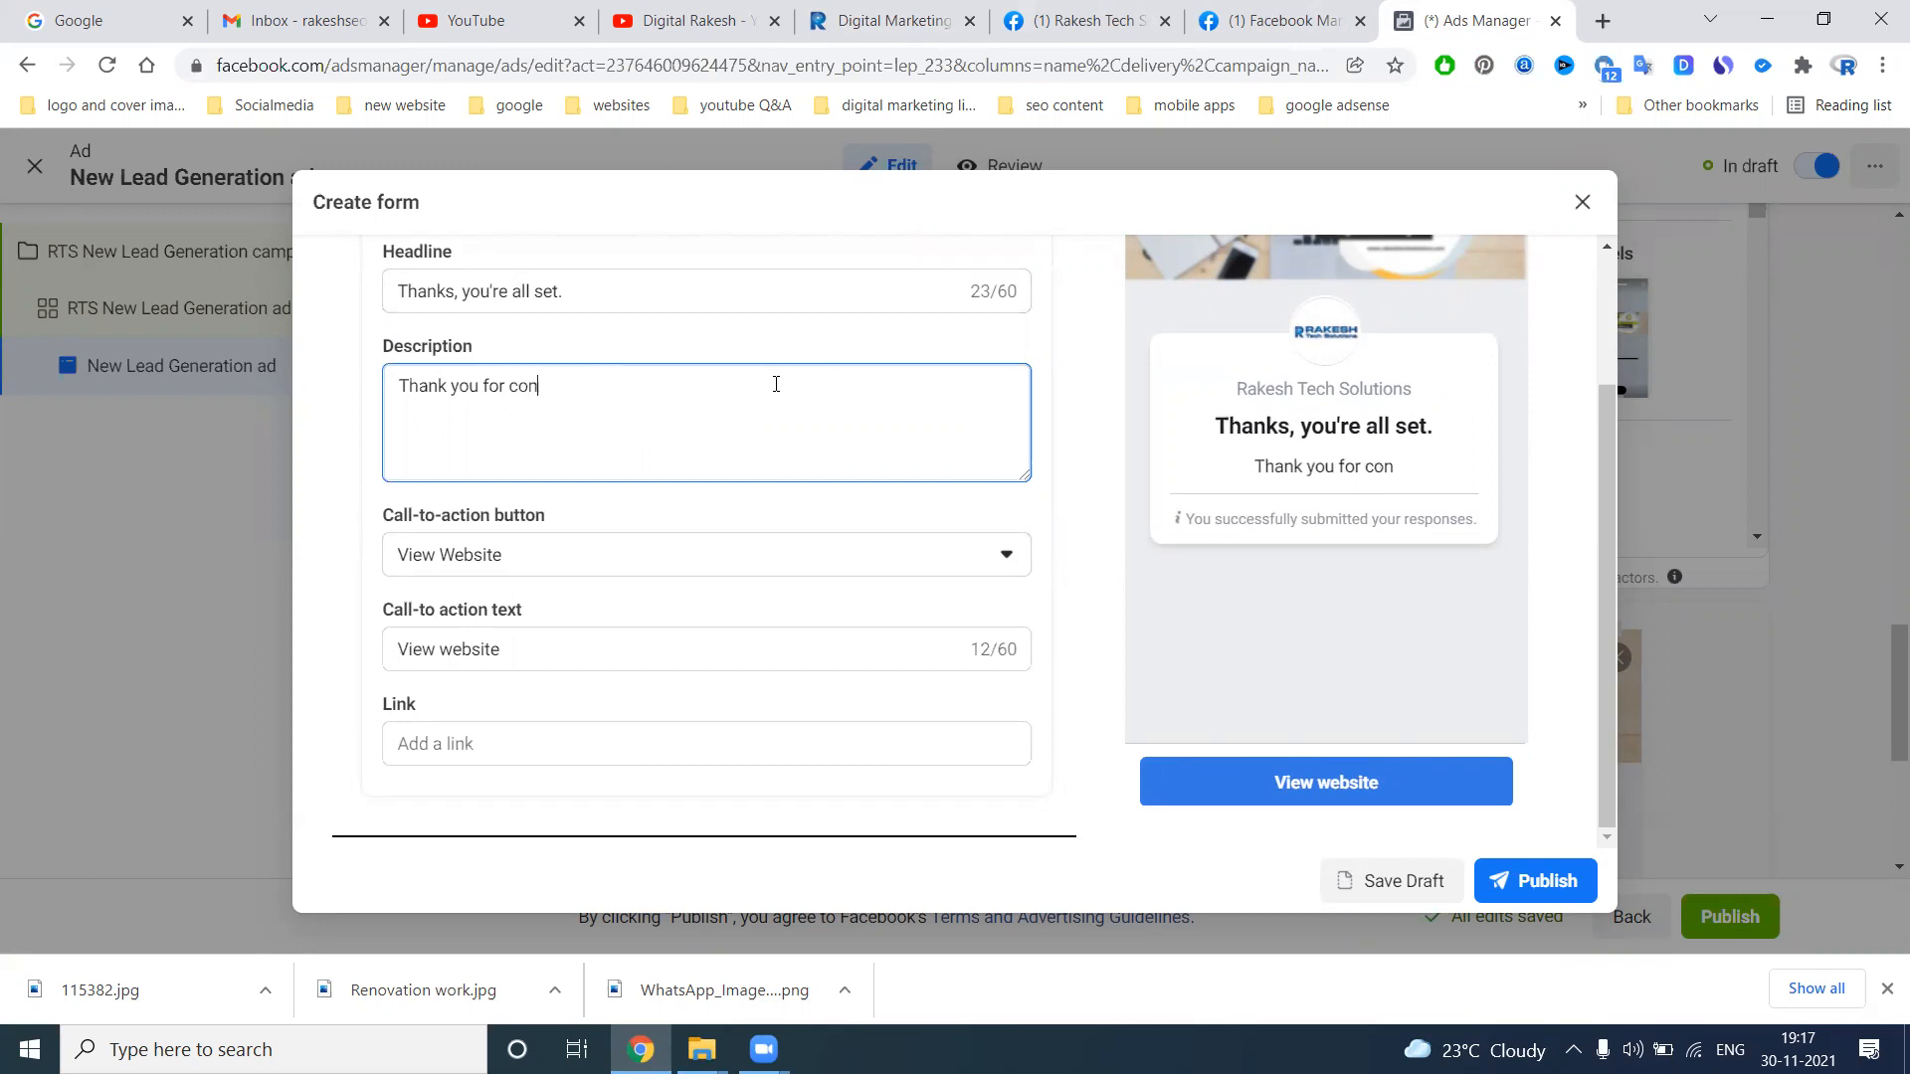
text(tact Us )
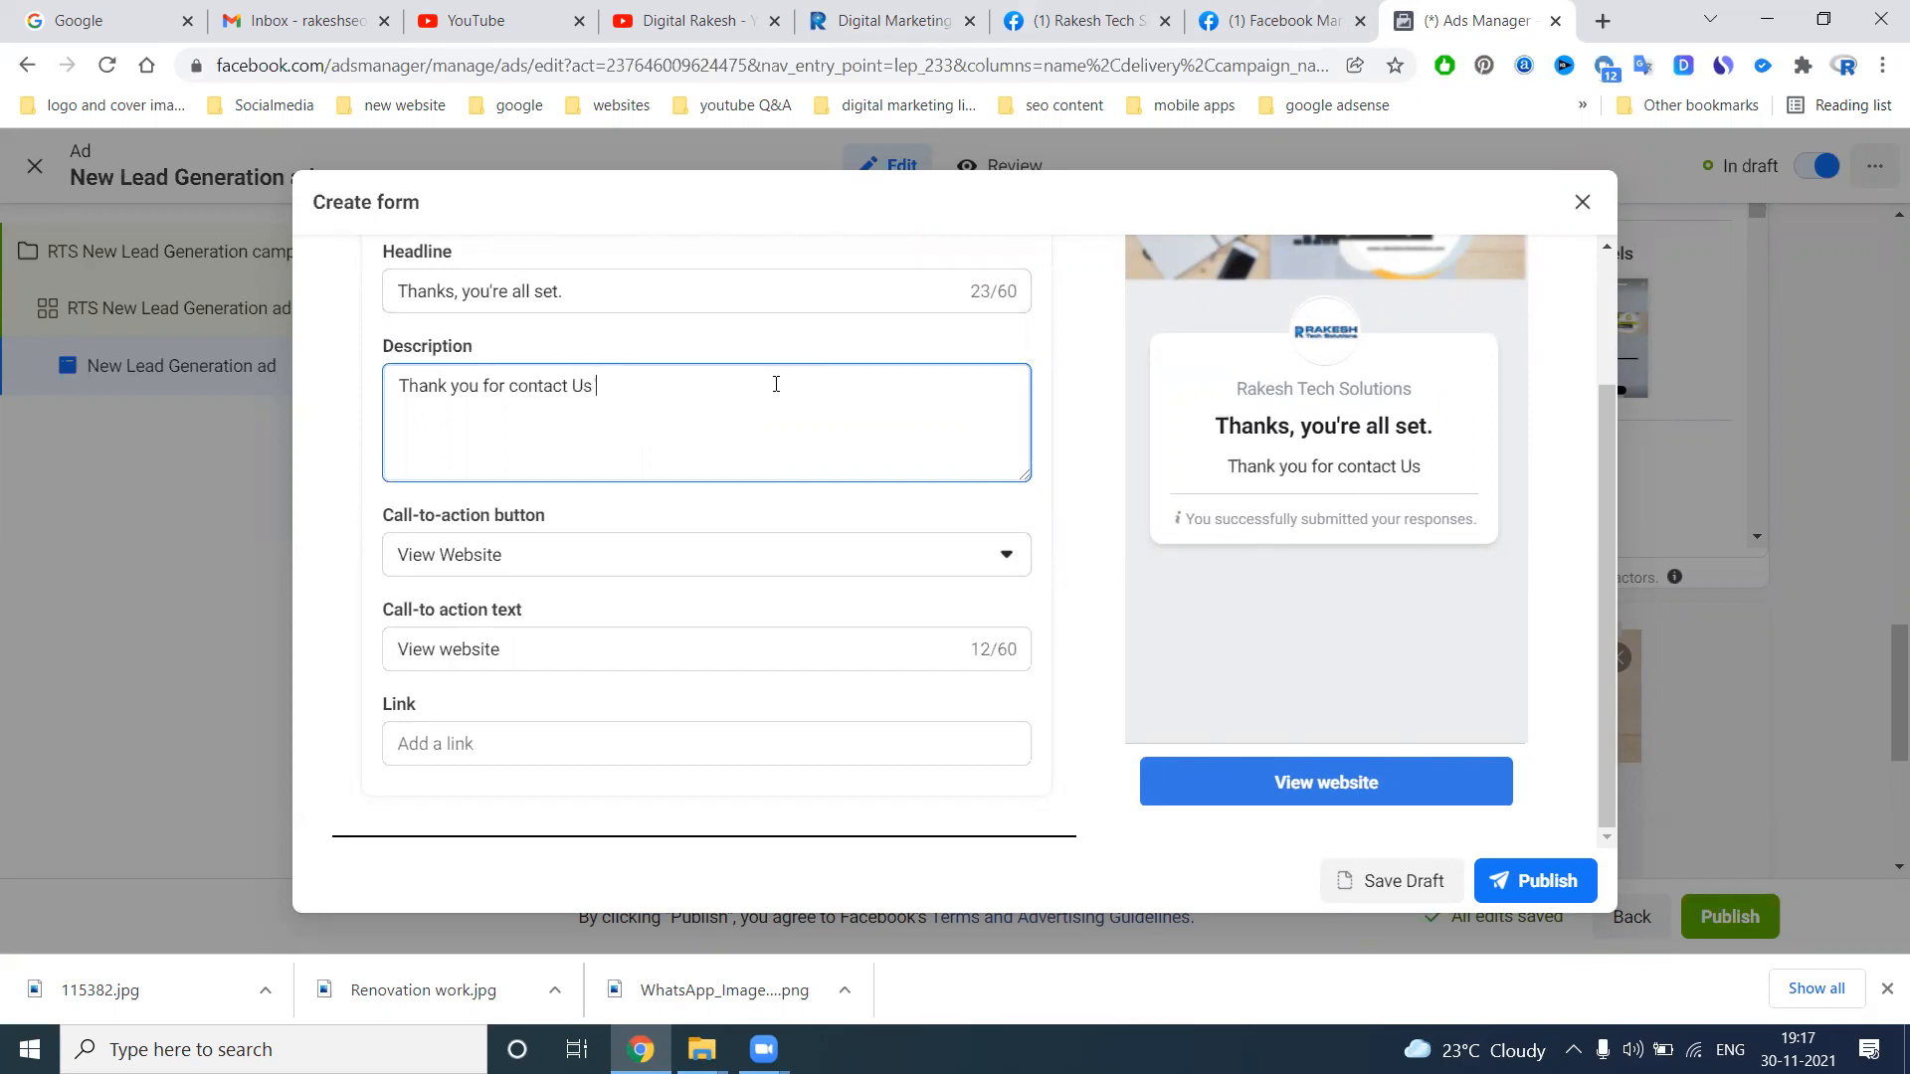
text(We will e)
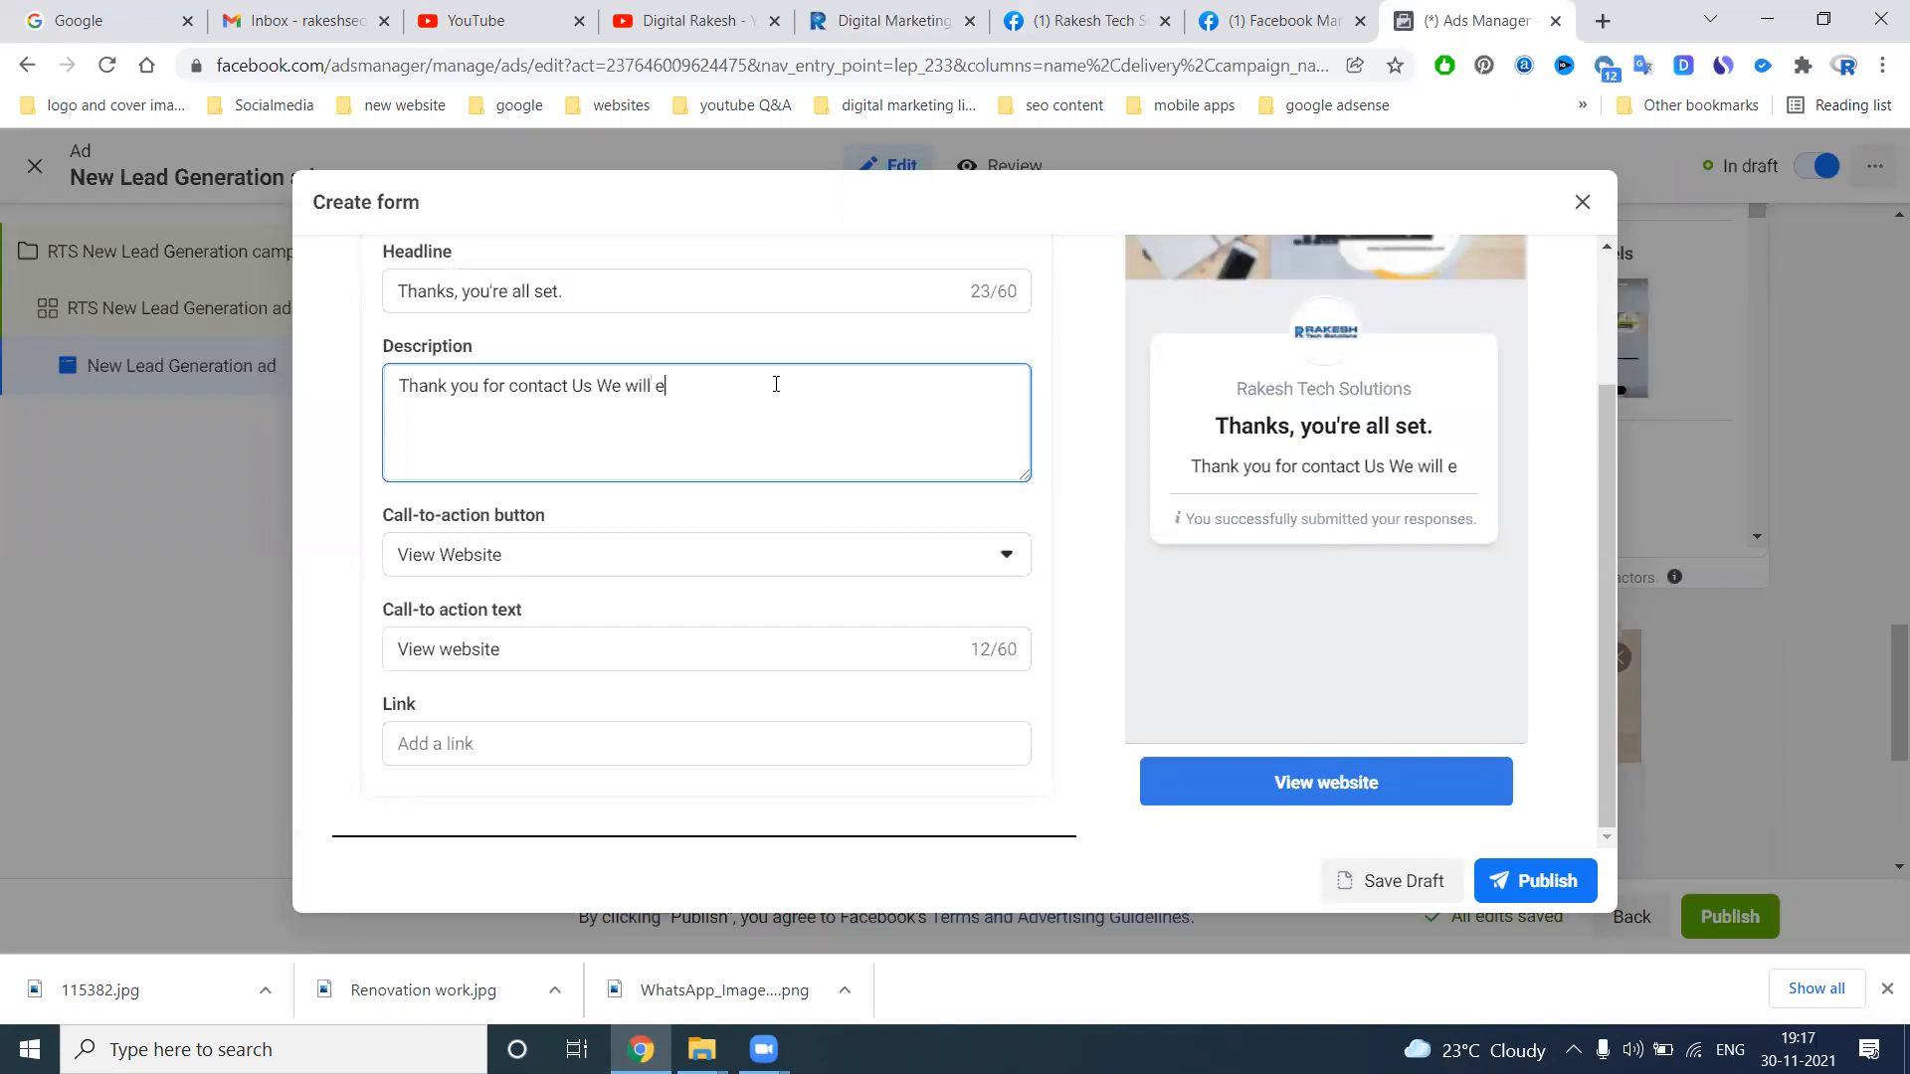
key(BackSpace)
text(get back soon.)
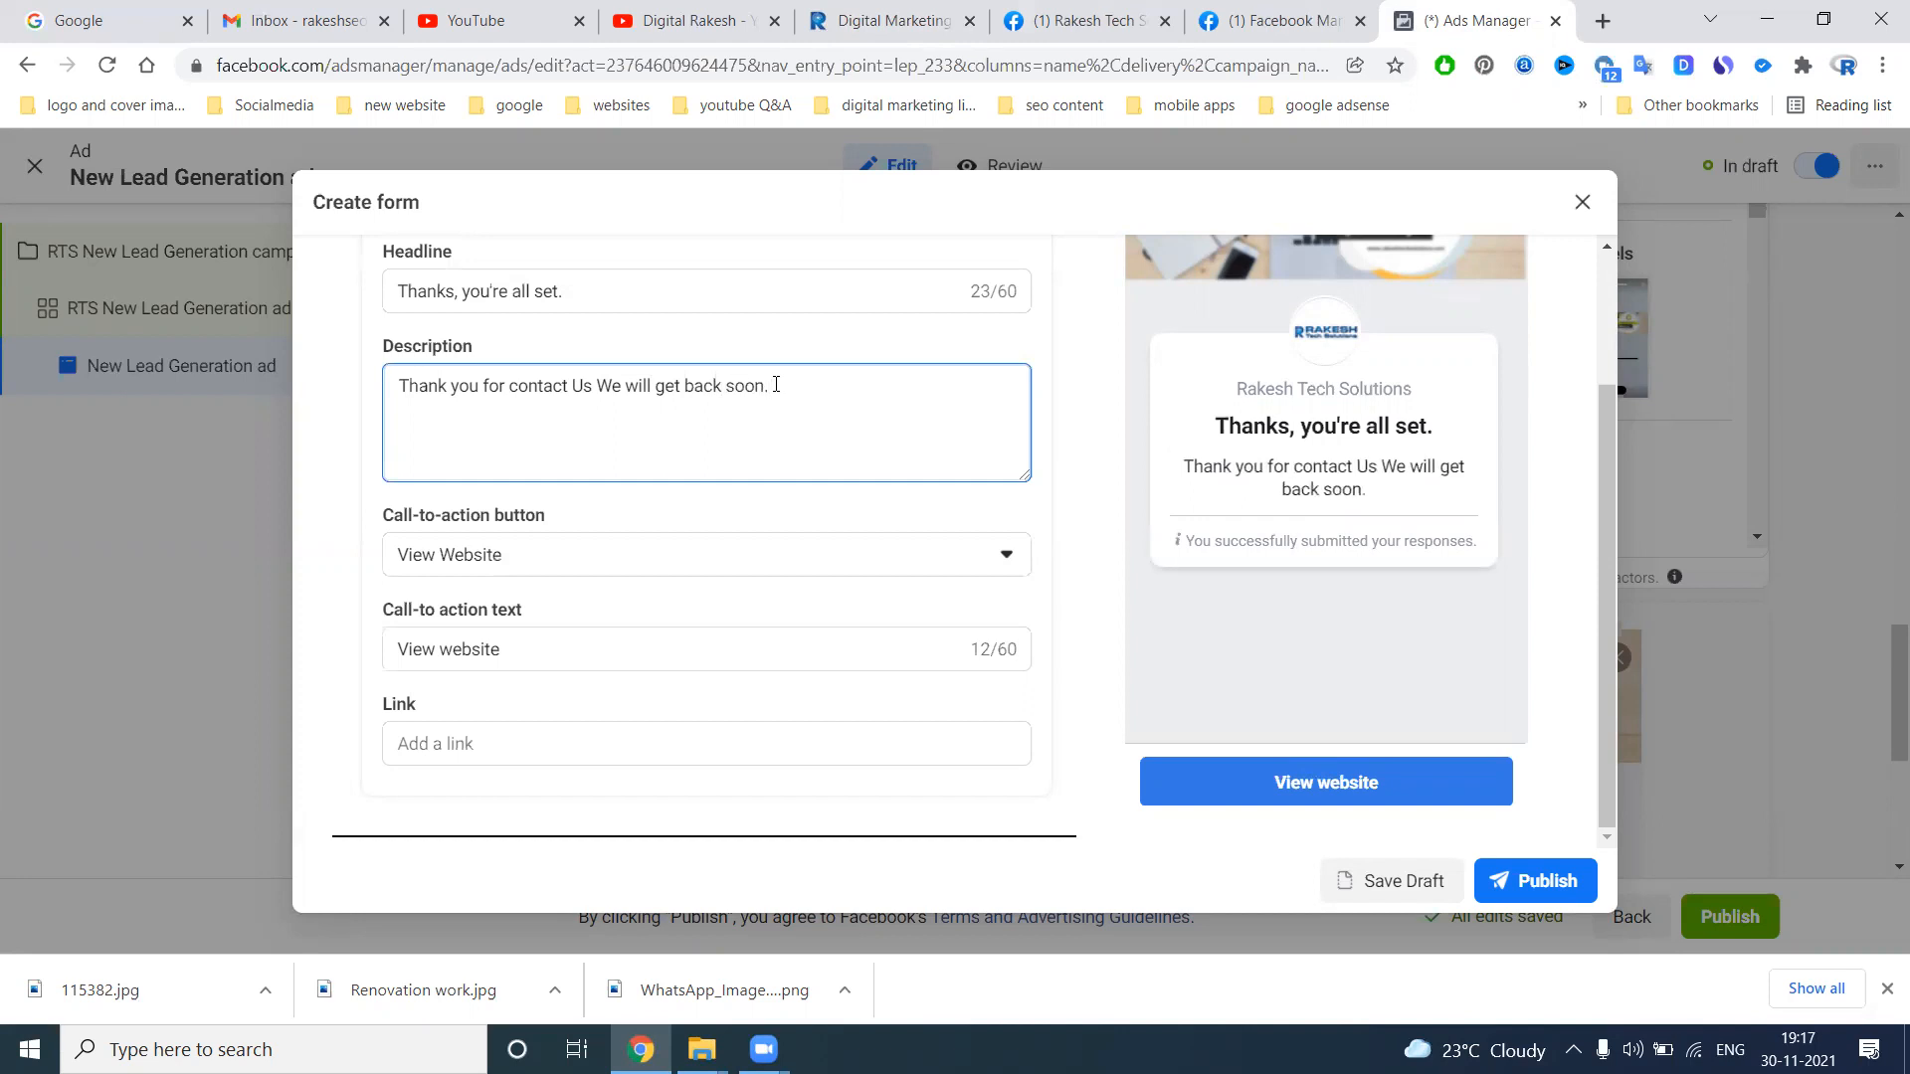
click(507, 737)
text(https://www.rakeshtechsolutions.com/)
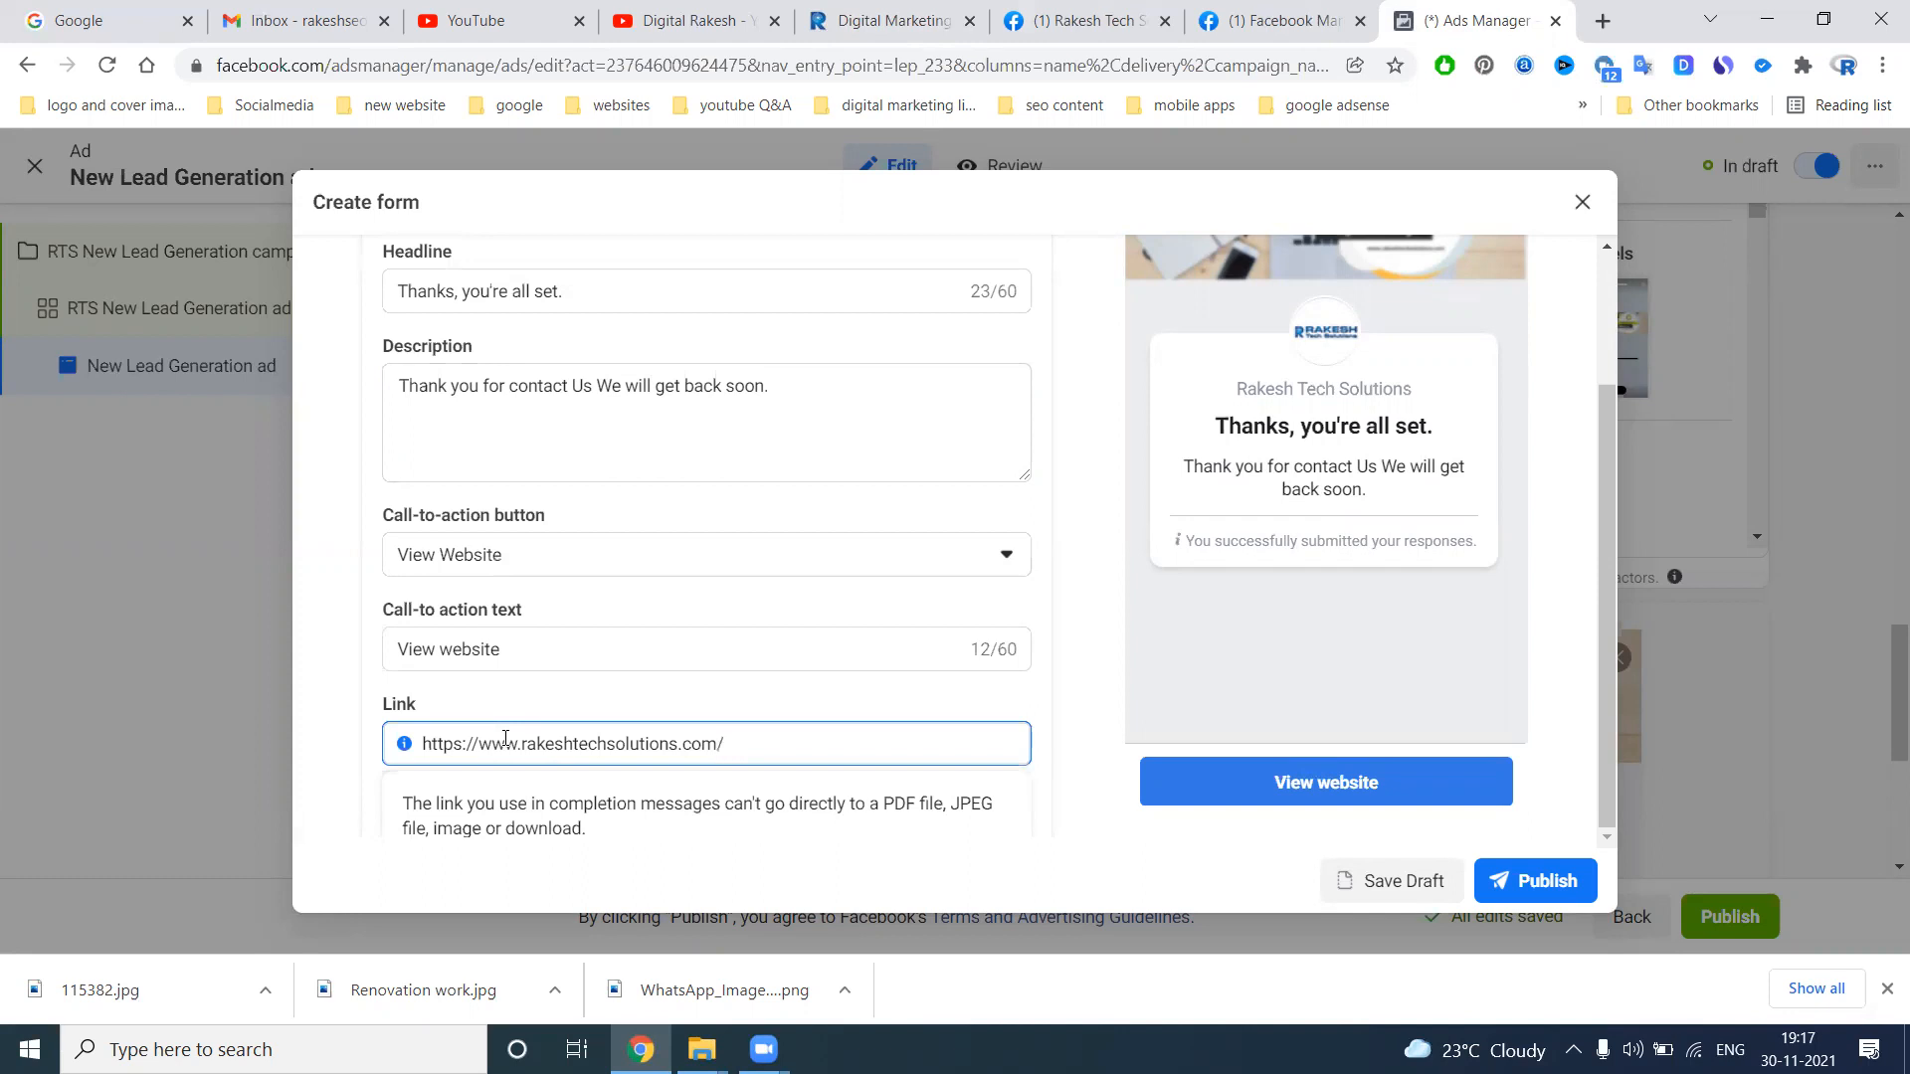
click(1087, 550)
scroll(1087, 550, up, 2)
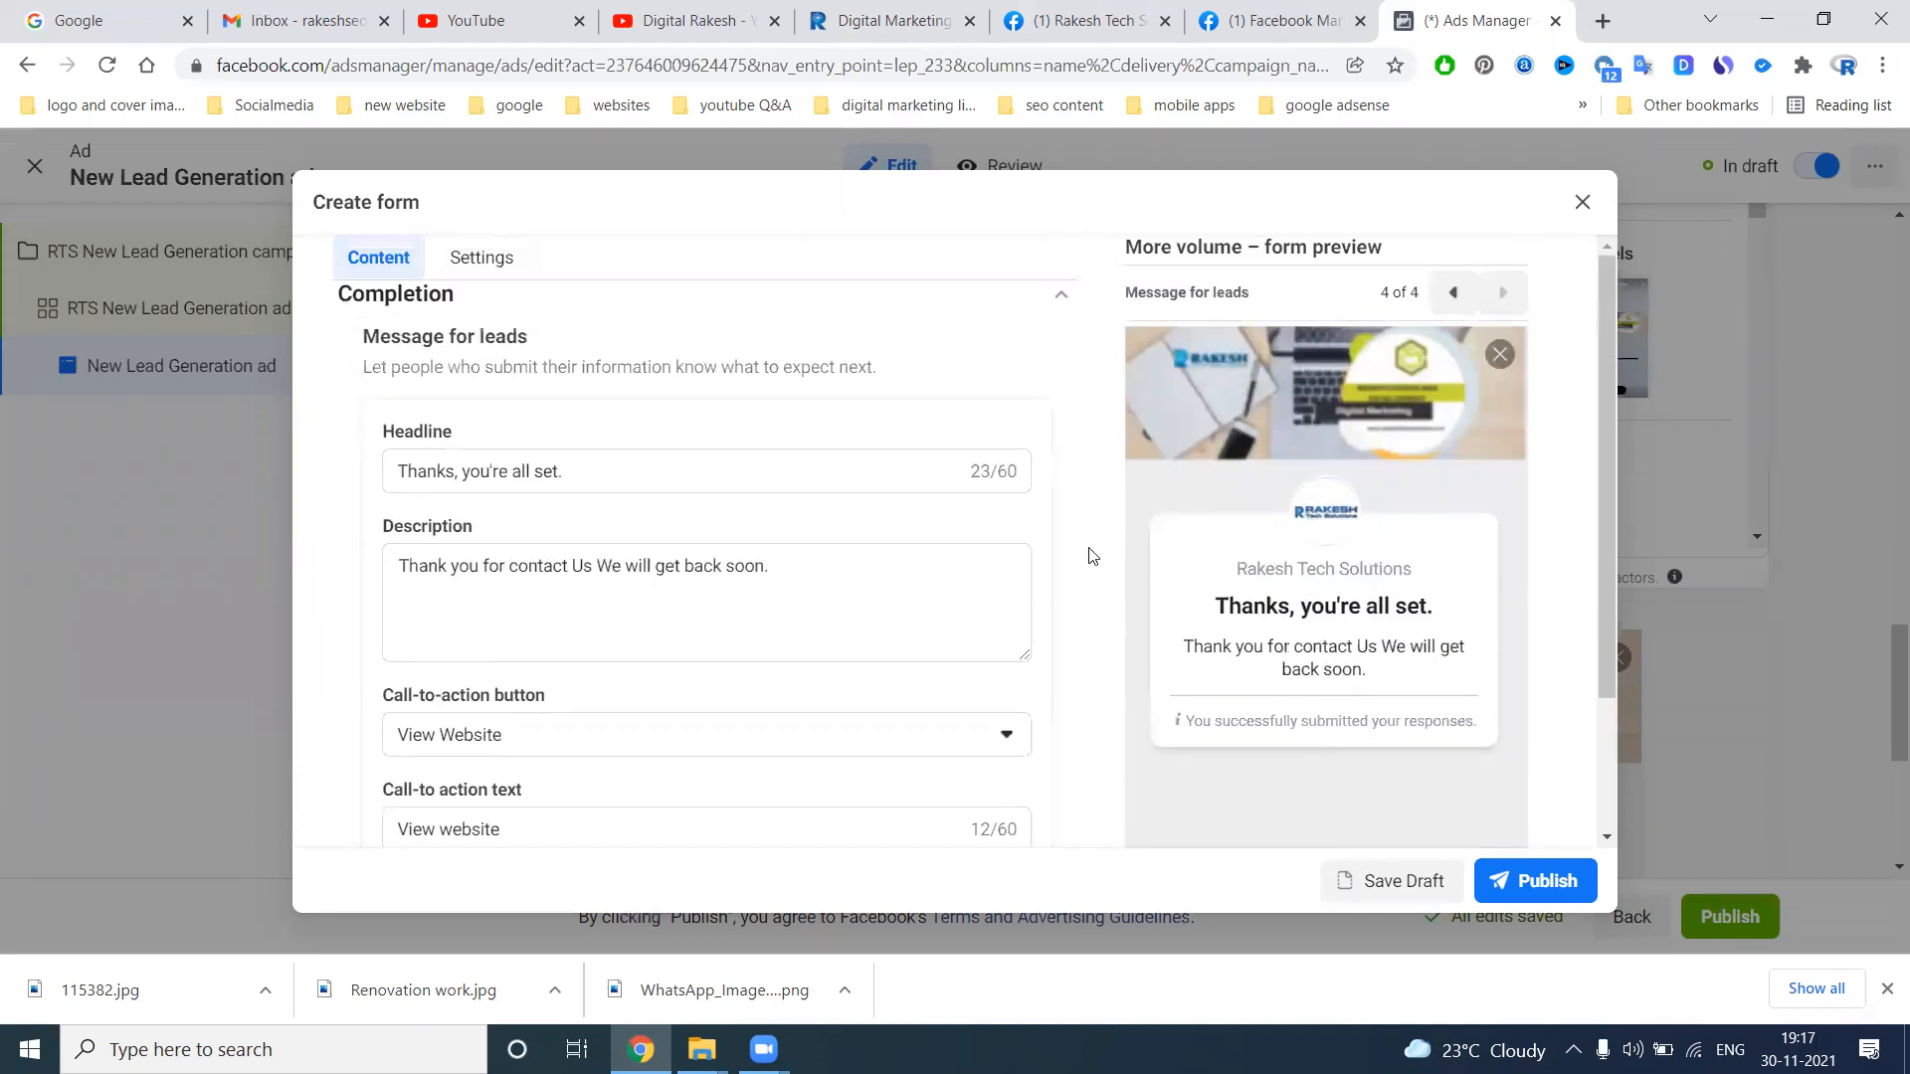
click(1061, 294)
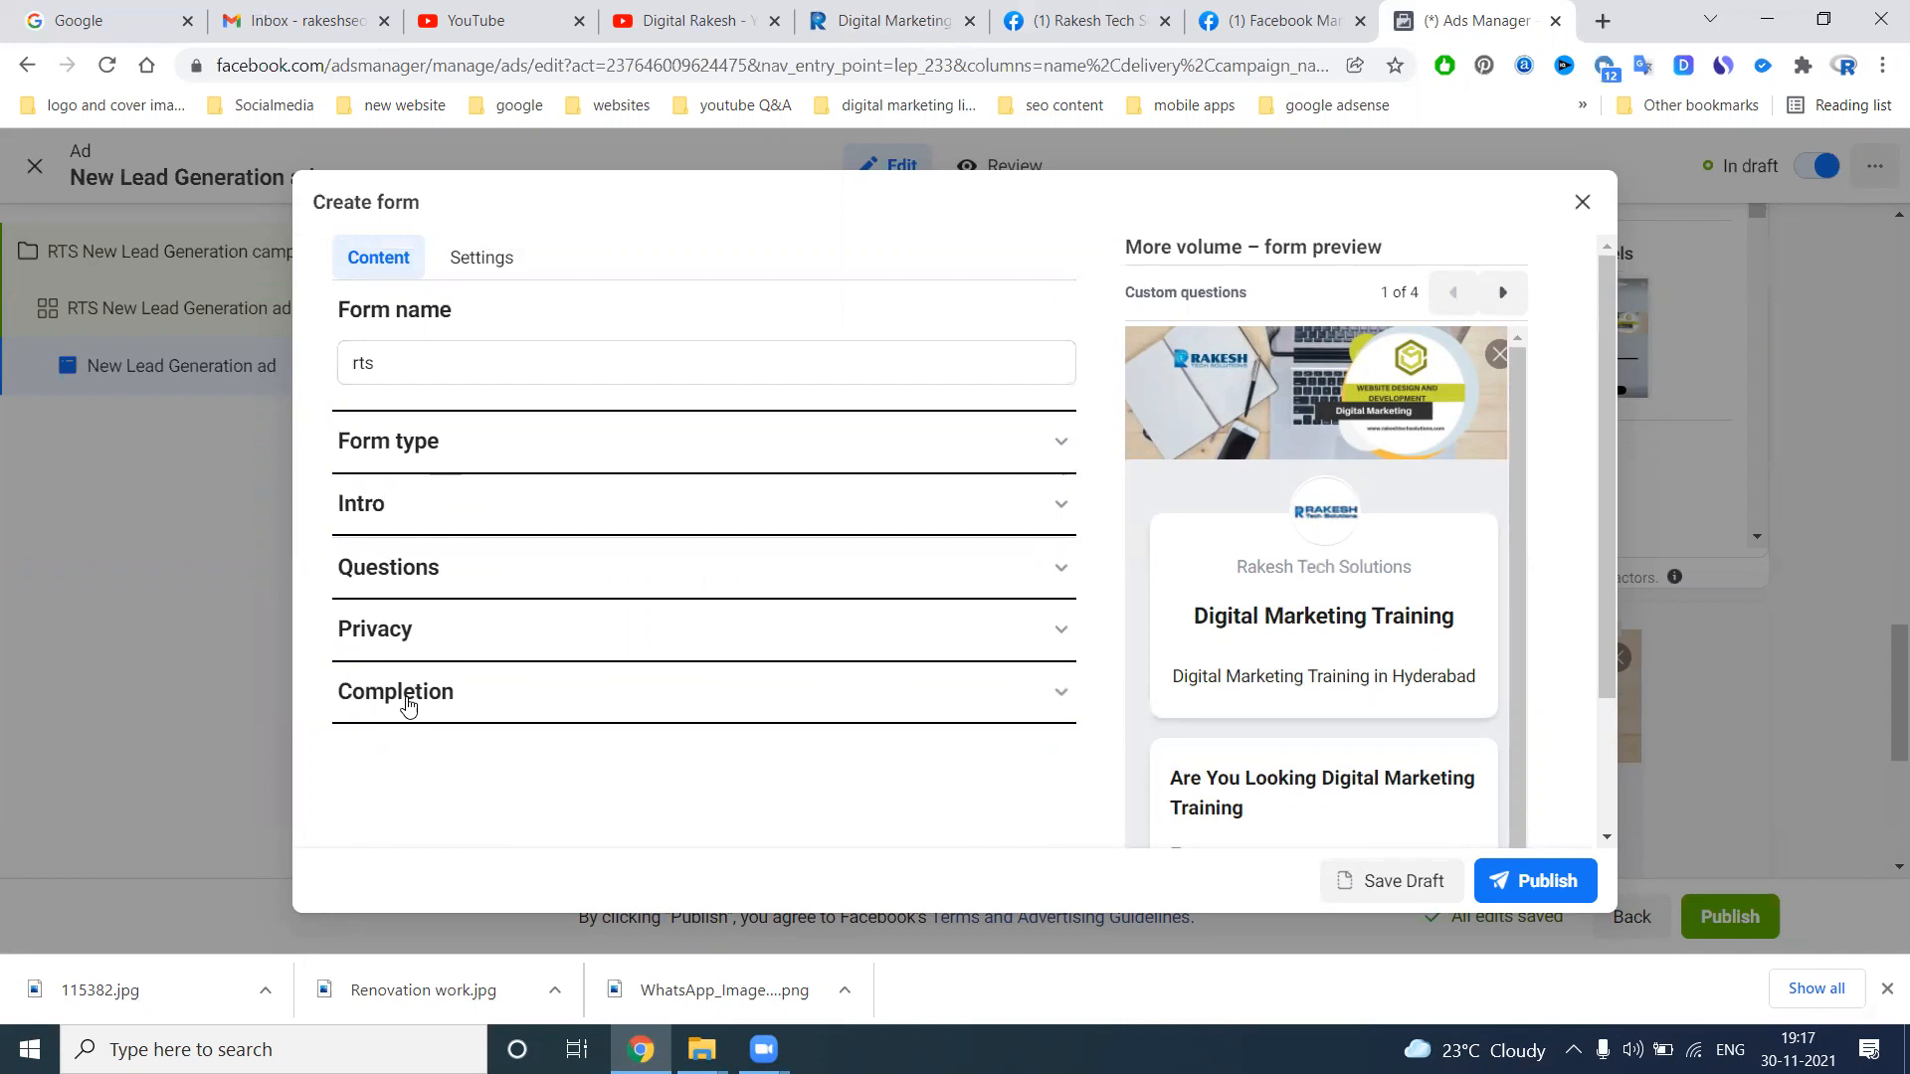
Recheck the form's privacy policy details and try to publish the form
click(427, 617)
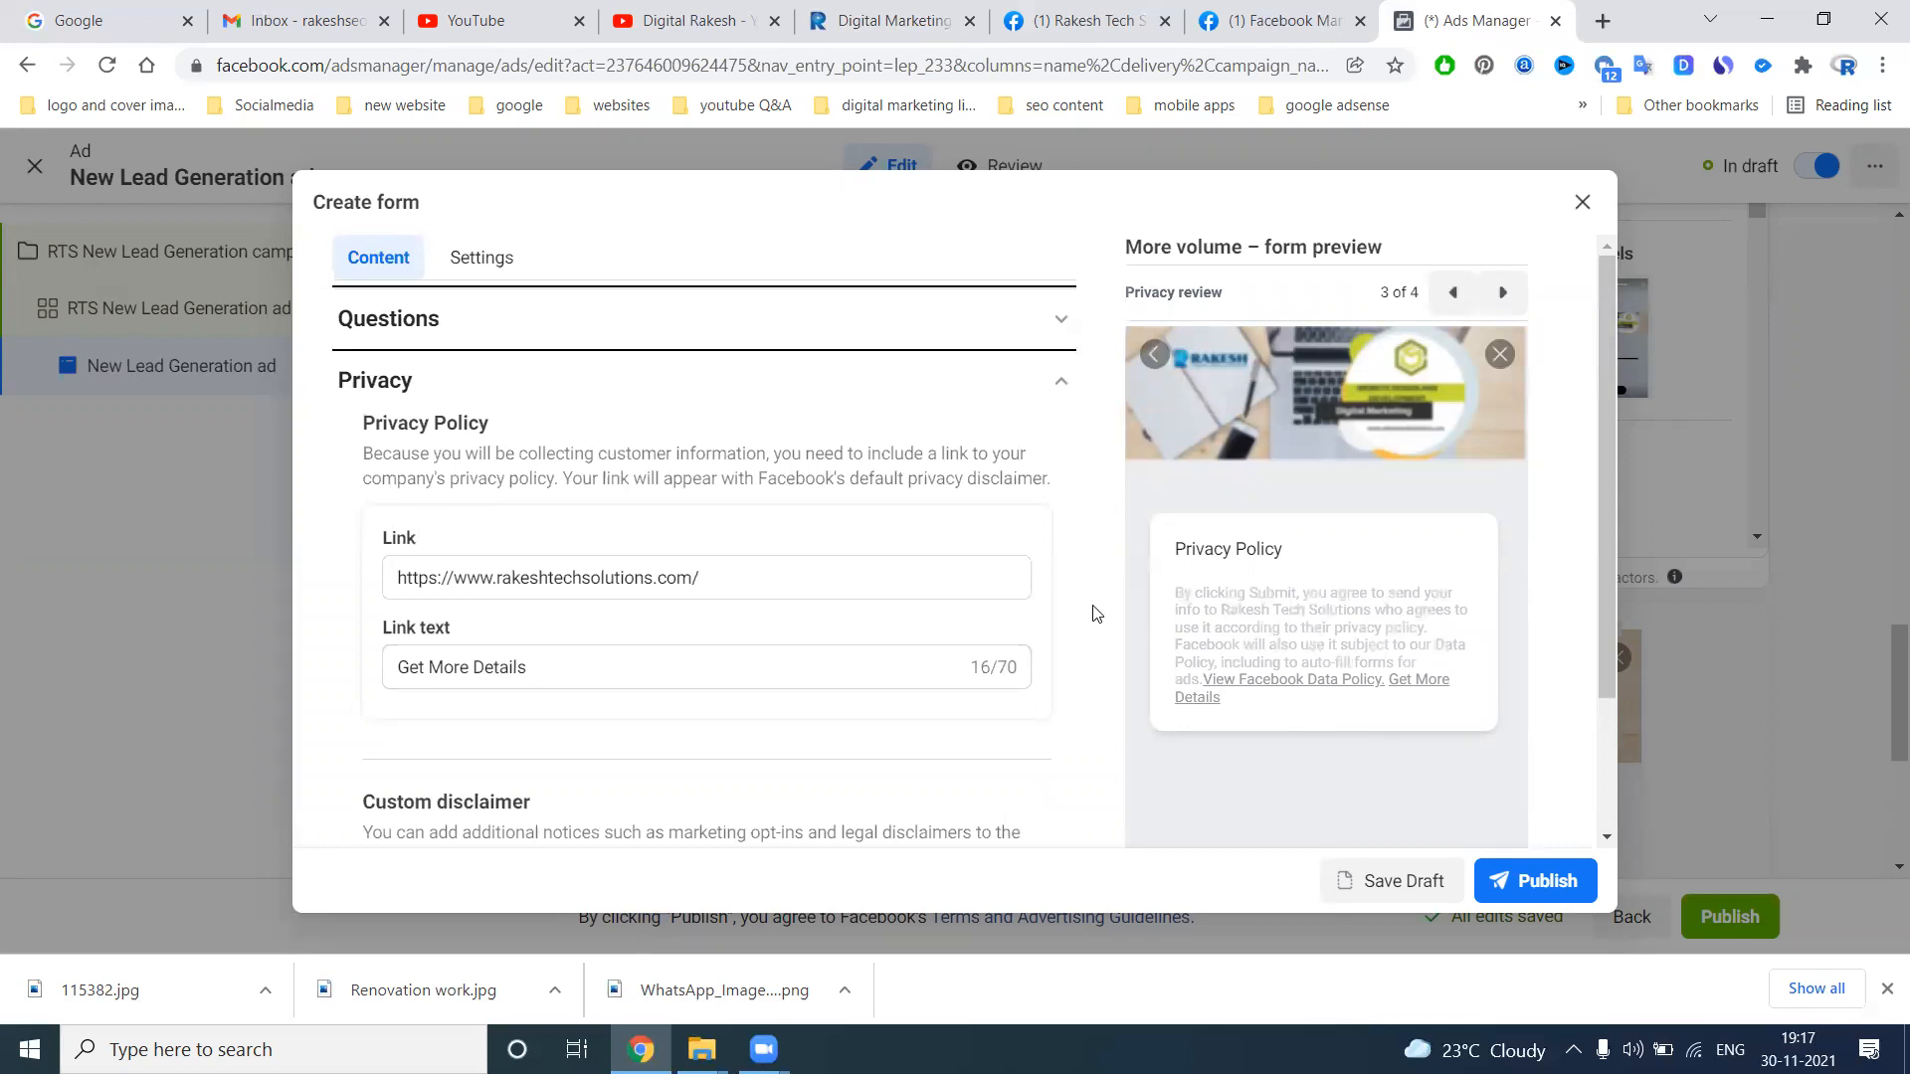
scroll(1096, 614, down, 2)
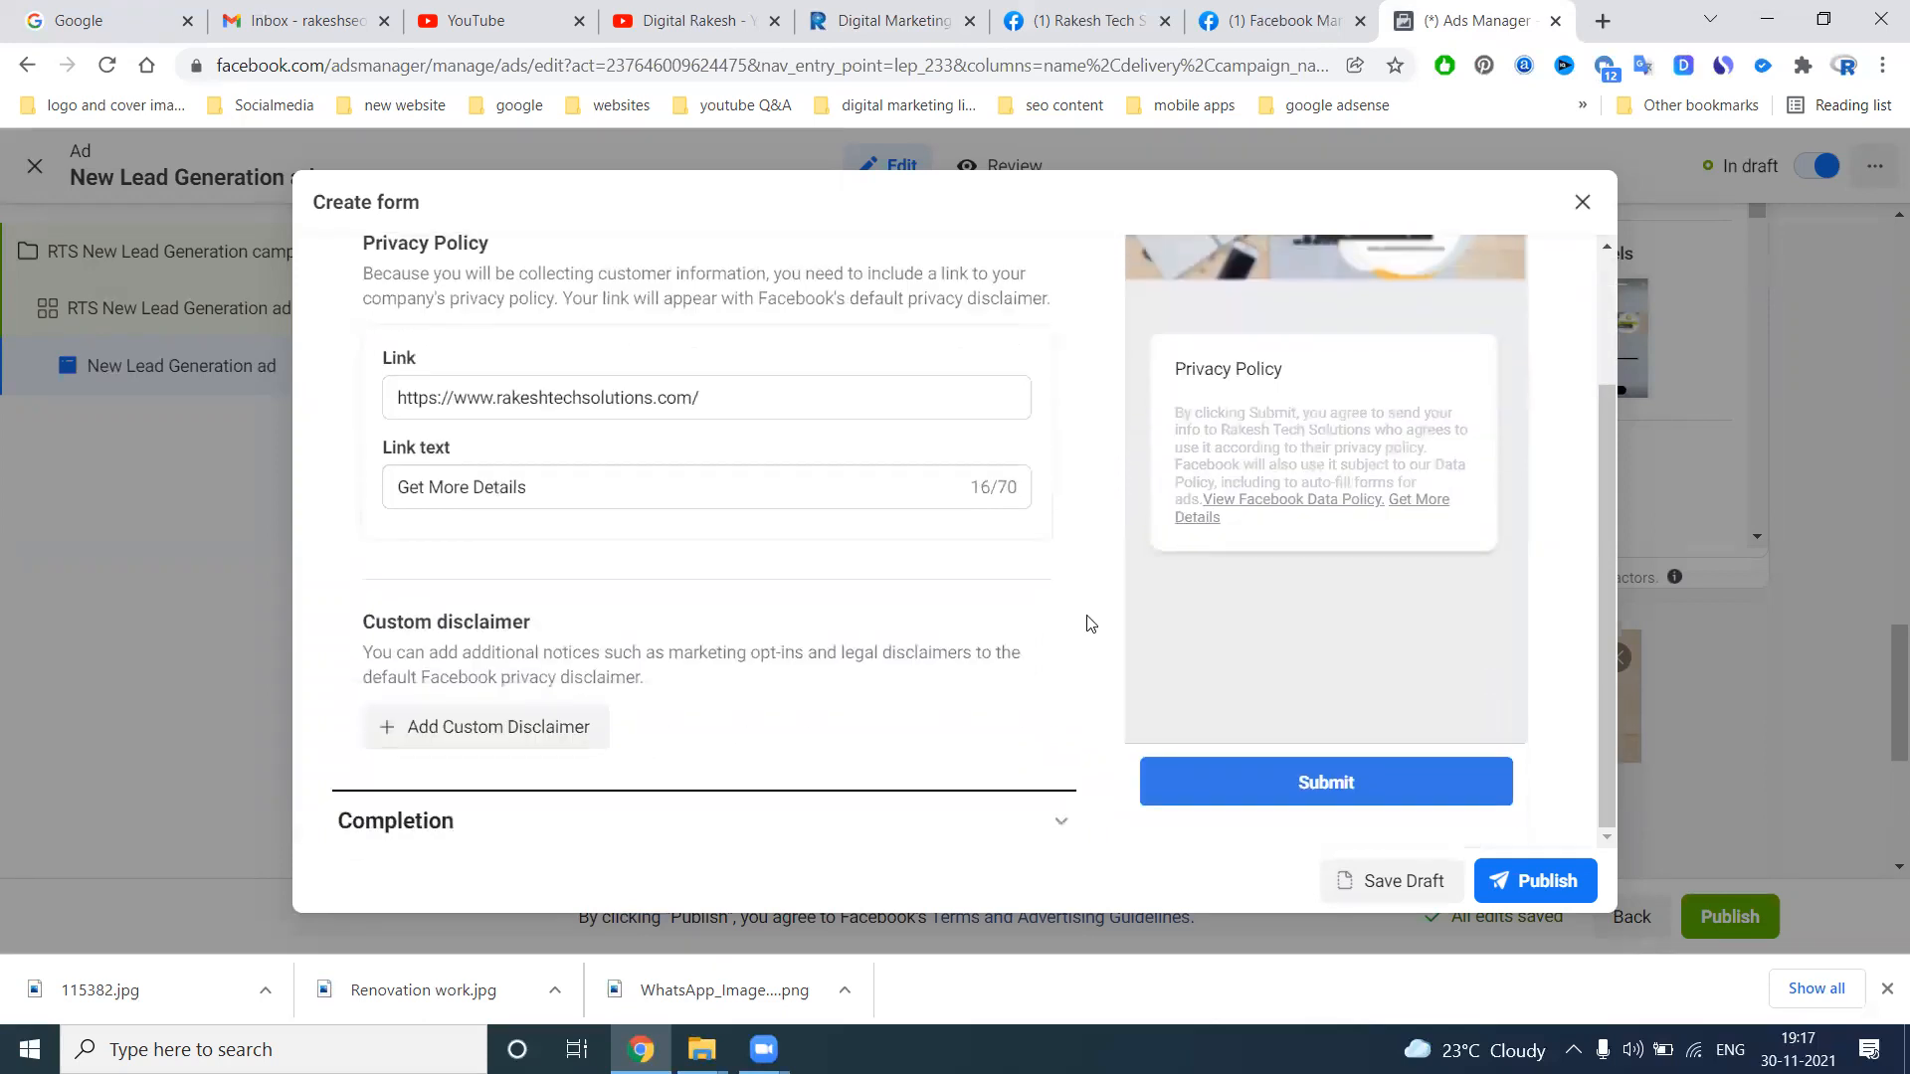
click(1537, 880)
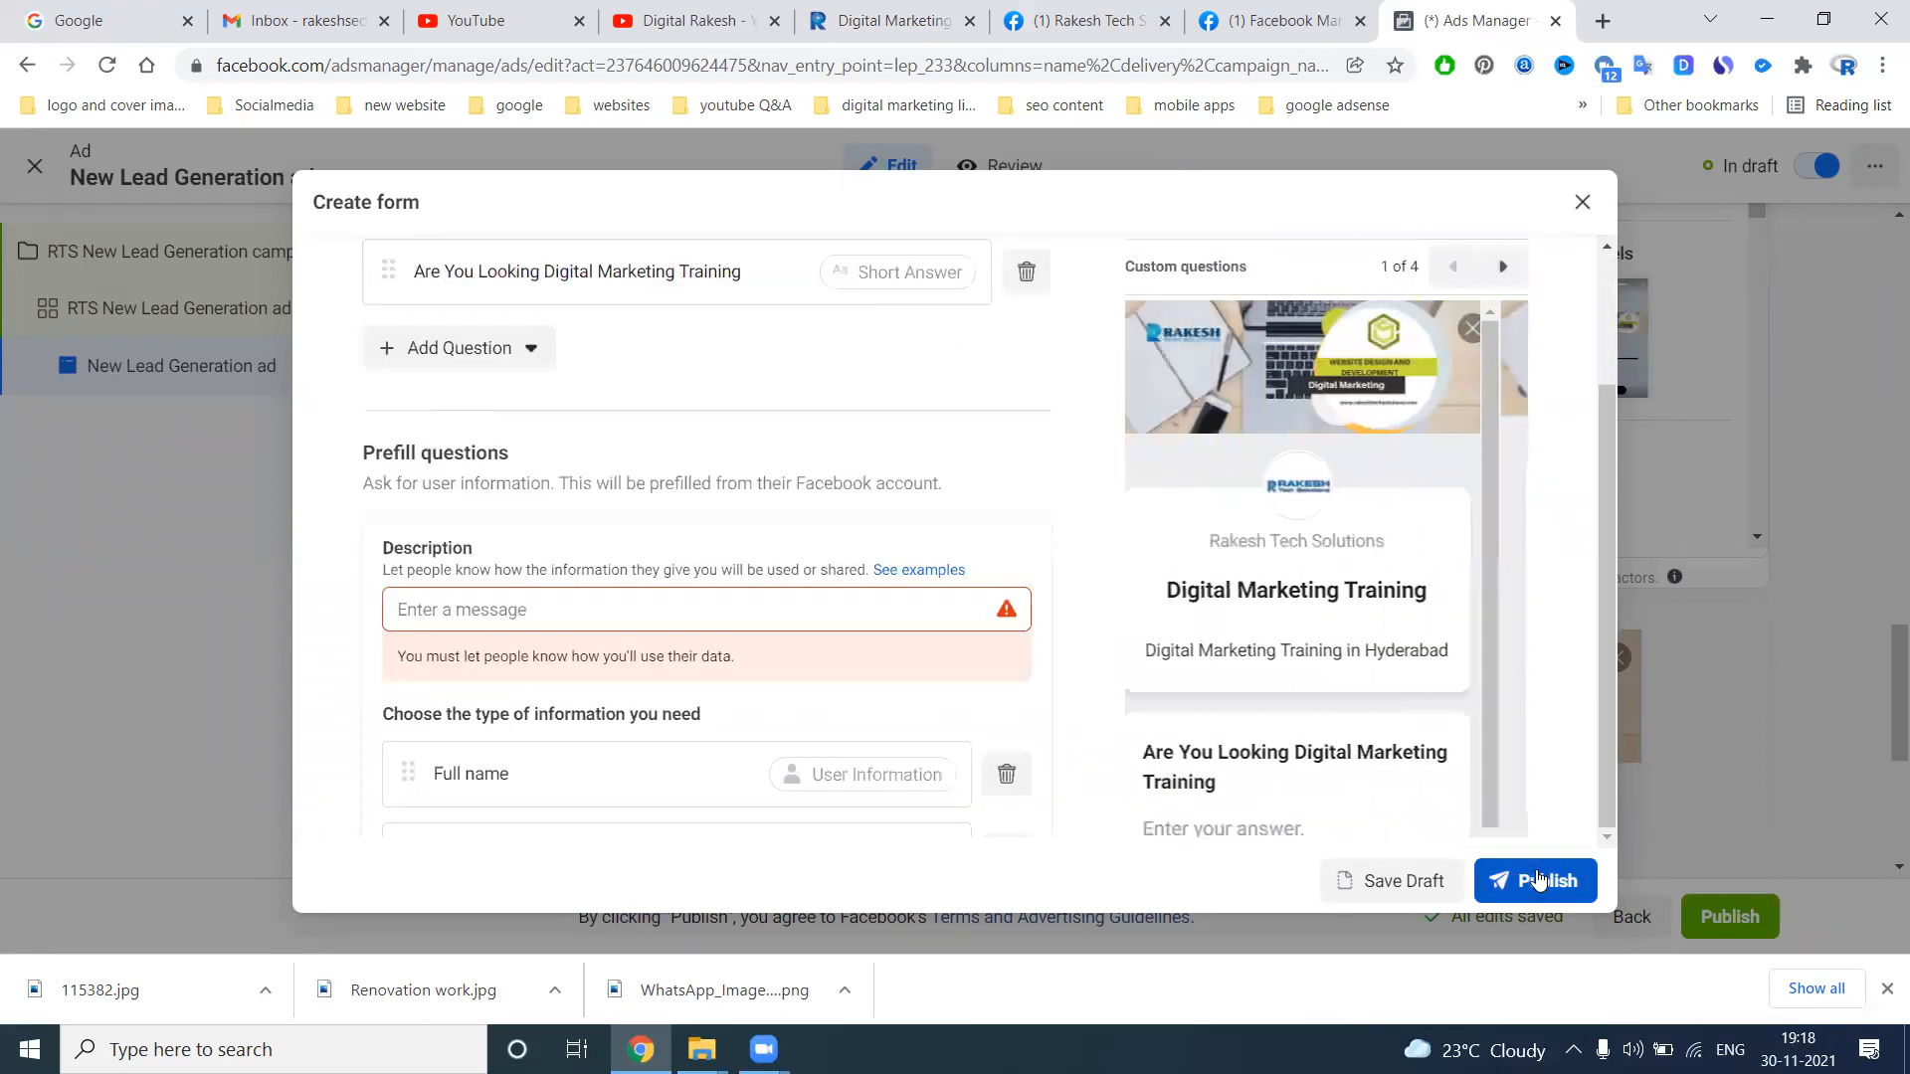
Set the prefill questions' description to "Digital Marketing Training Course"
click(541, 609)
text(https://www.rakeshtechsolutions.com/)
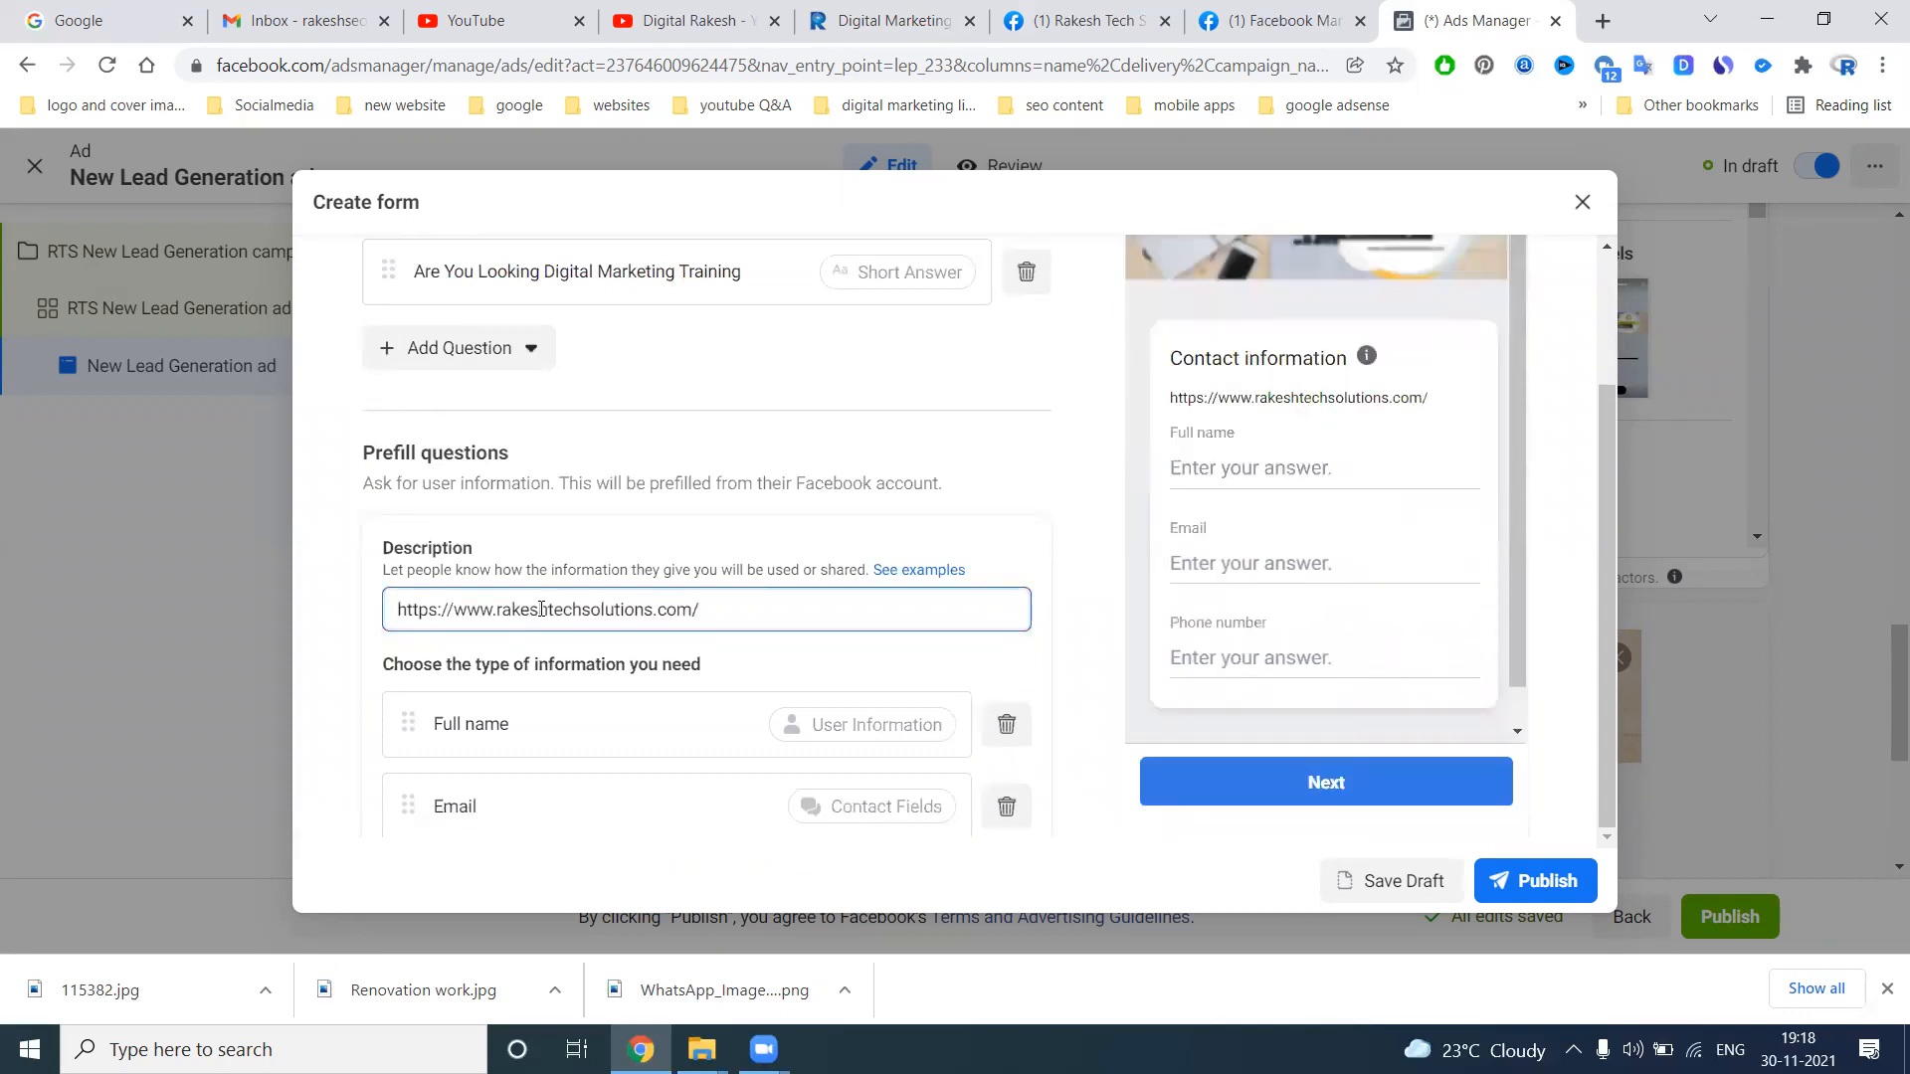
key(ctrl+z)
text(Di)
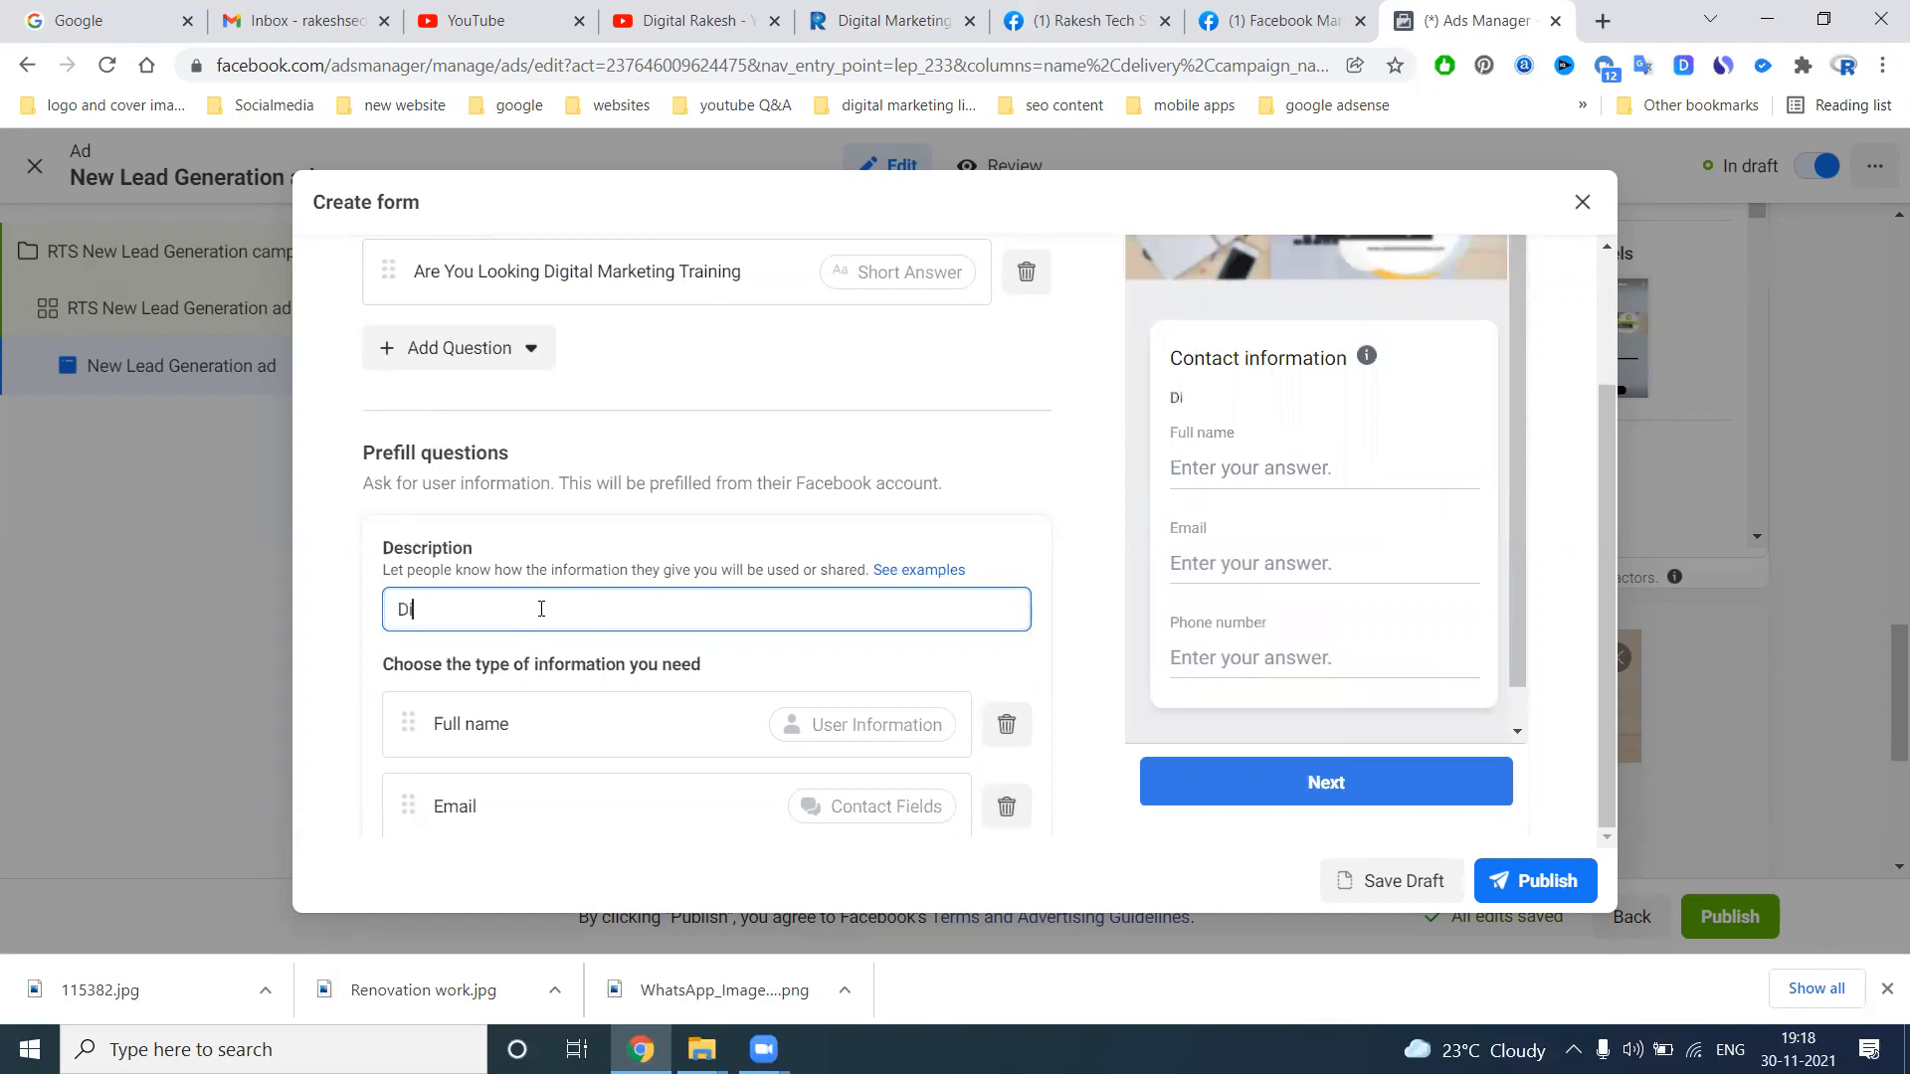
text(gital Marketing T)
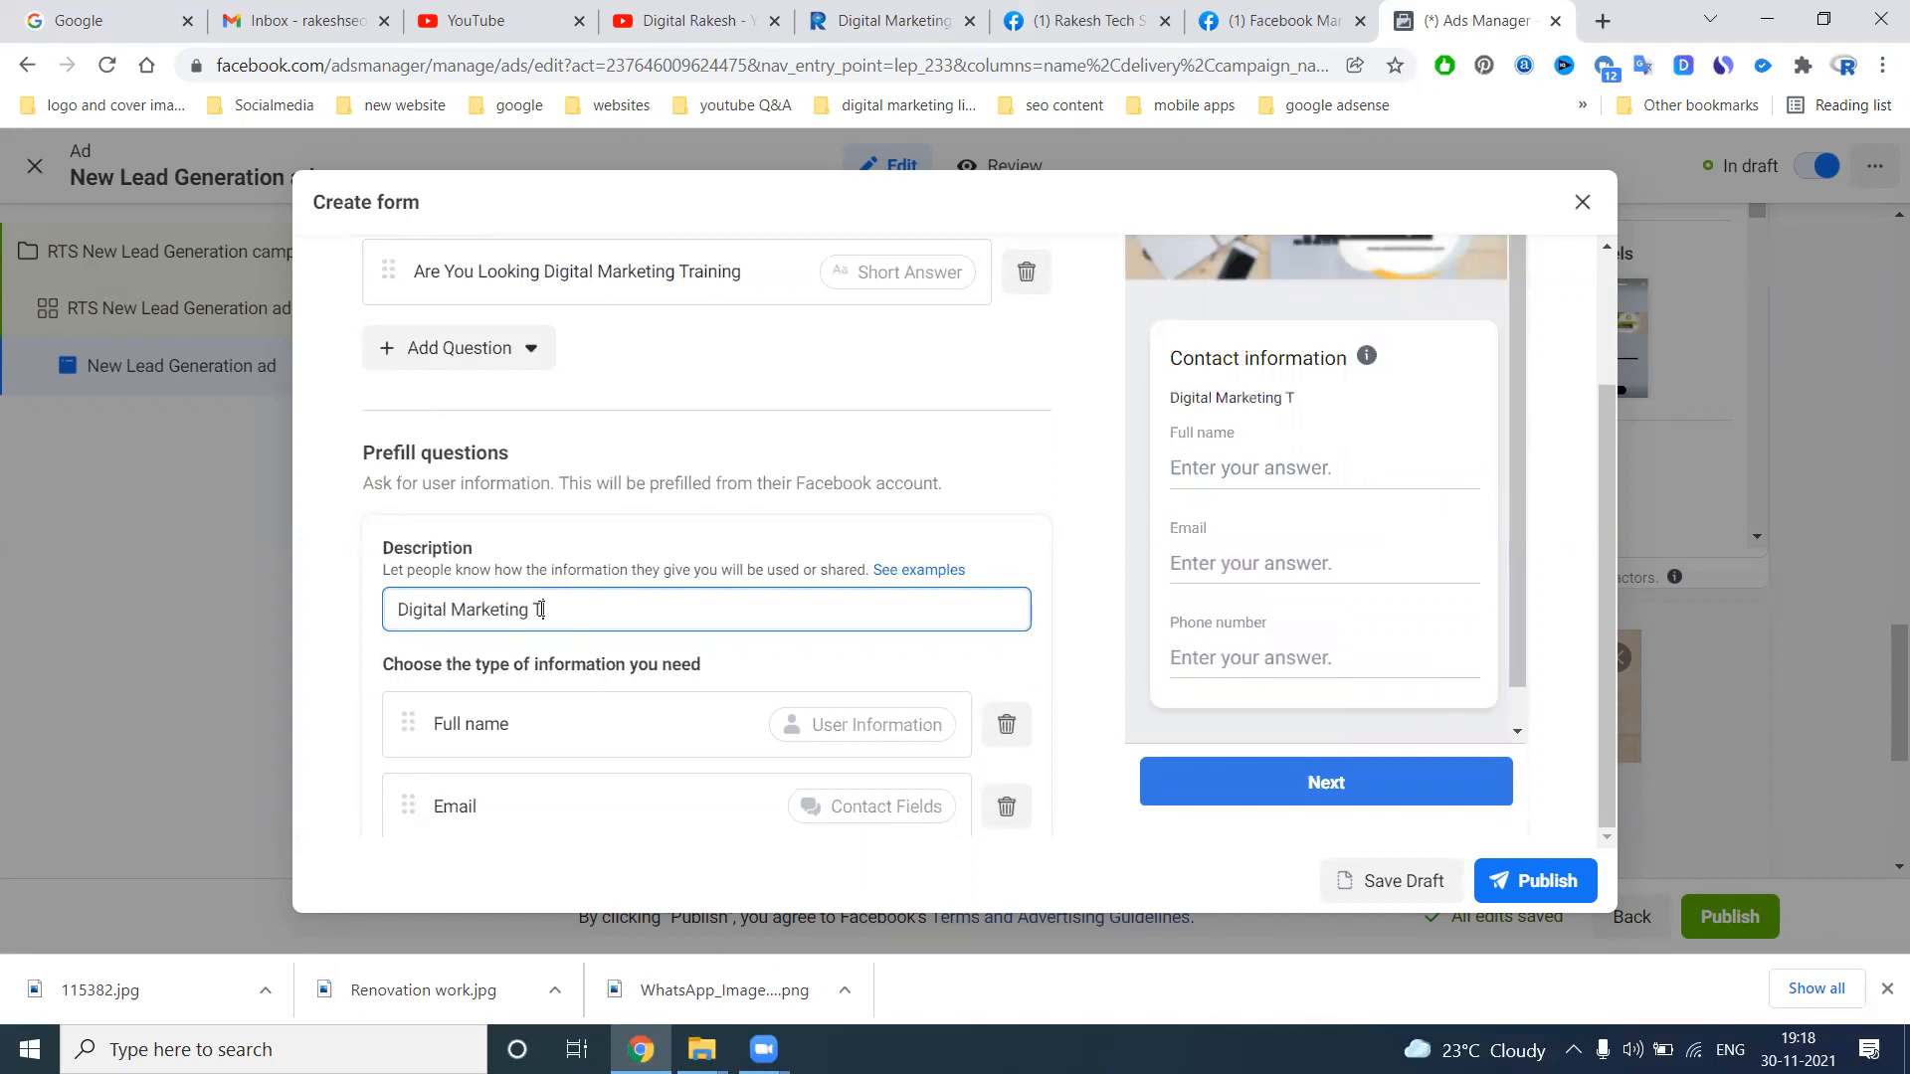
text(raining Course)
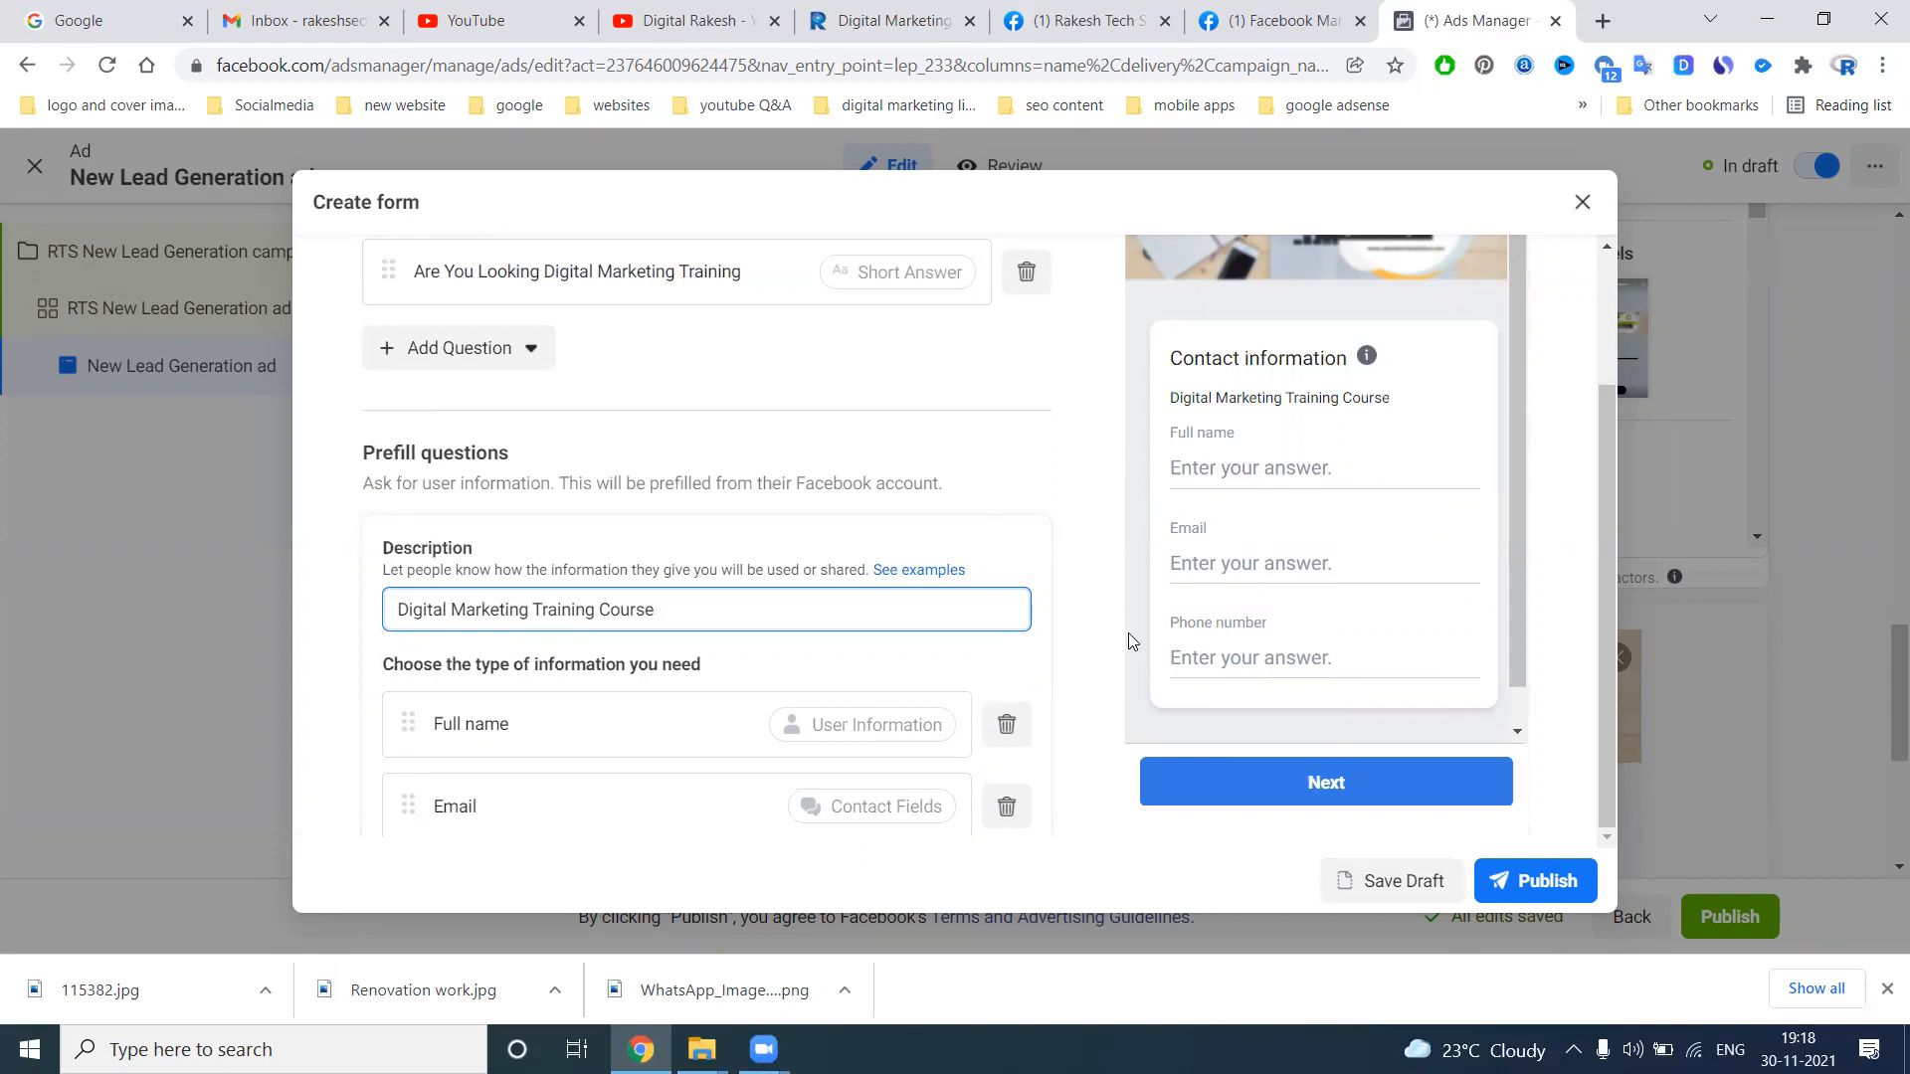
Check the form's configuration, field names and tracking parameters, and publish the form
scroll(970, 507, up, 5)
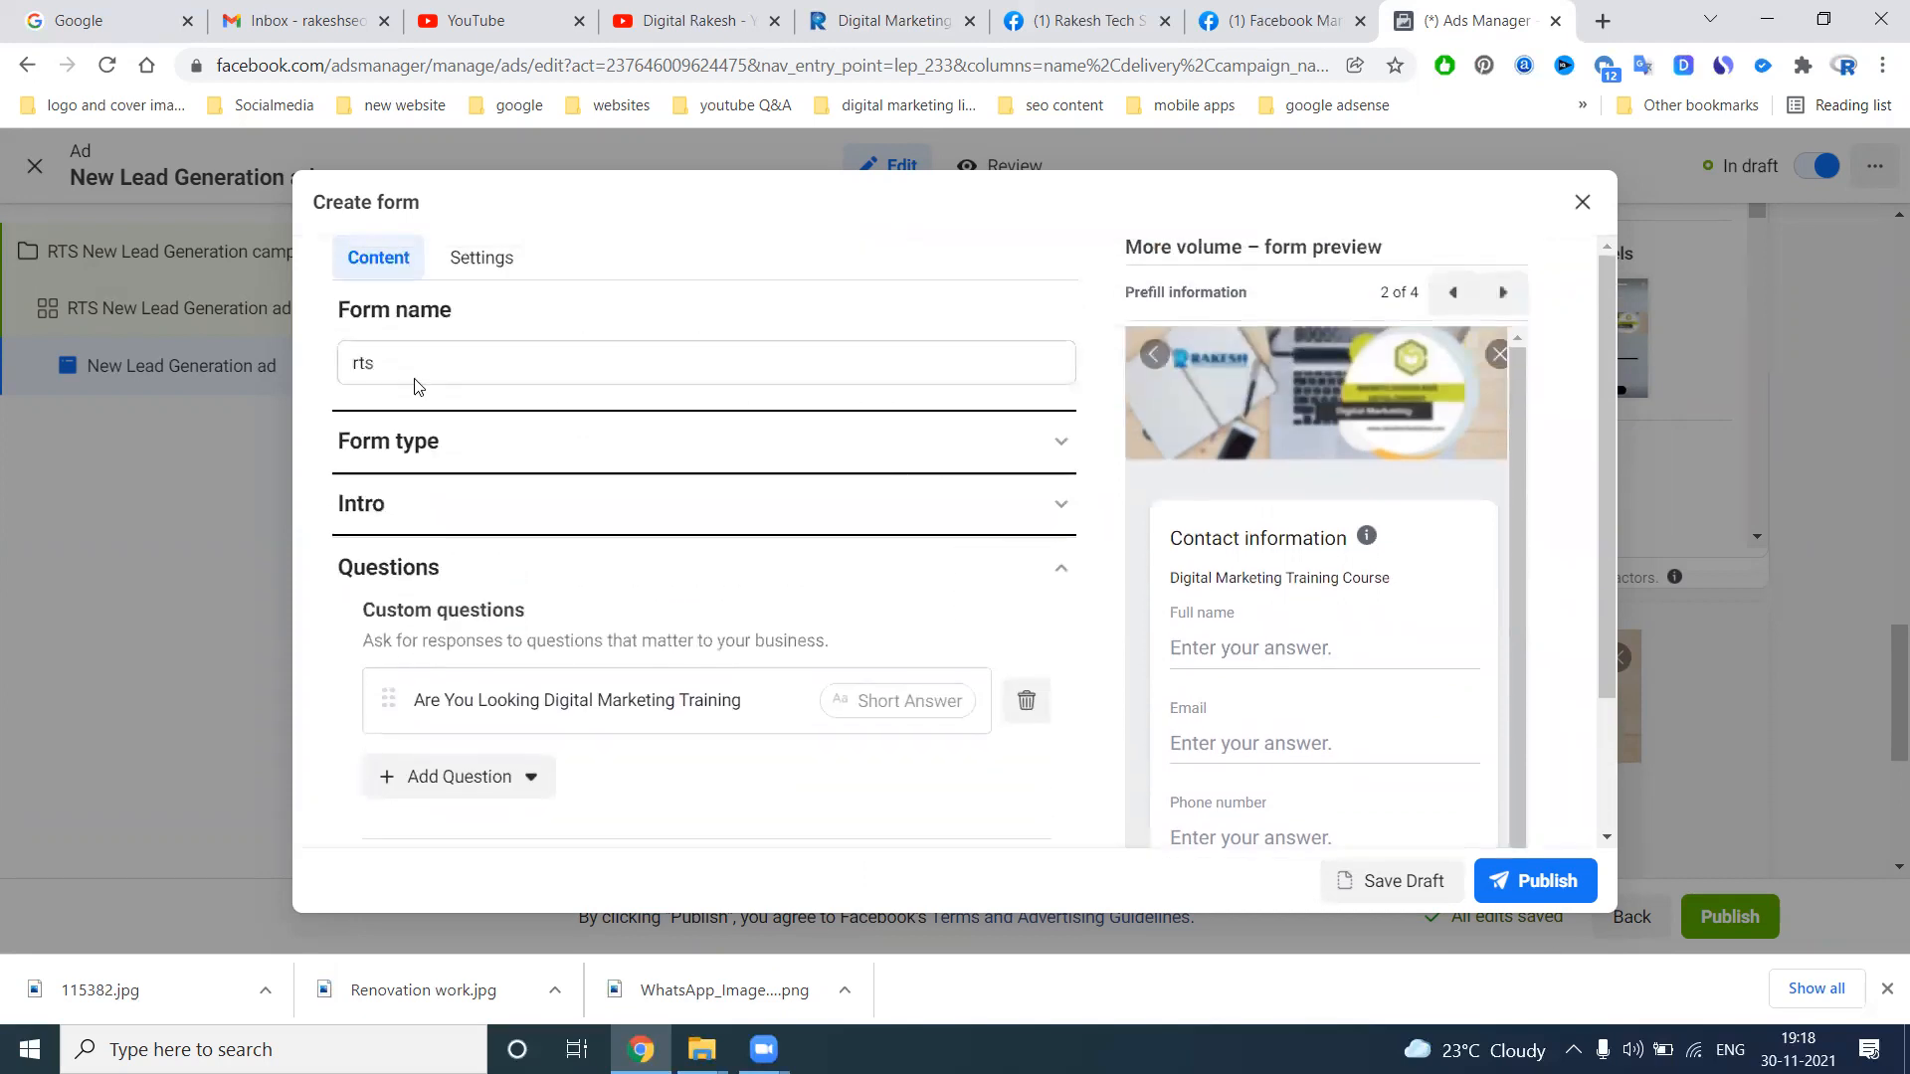
click(480, 261)
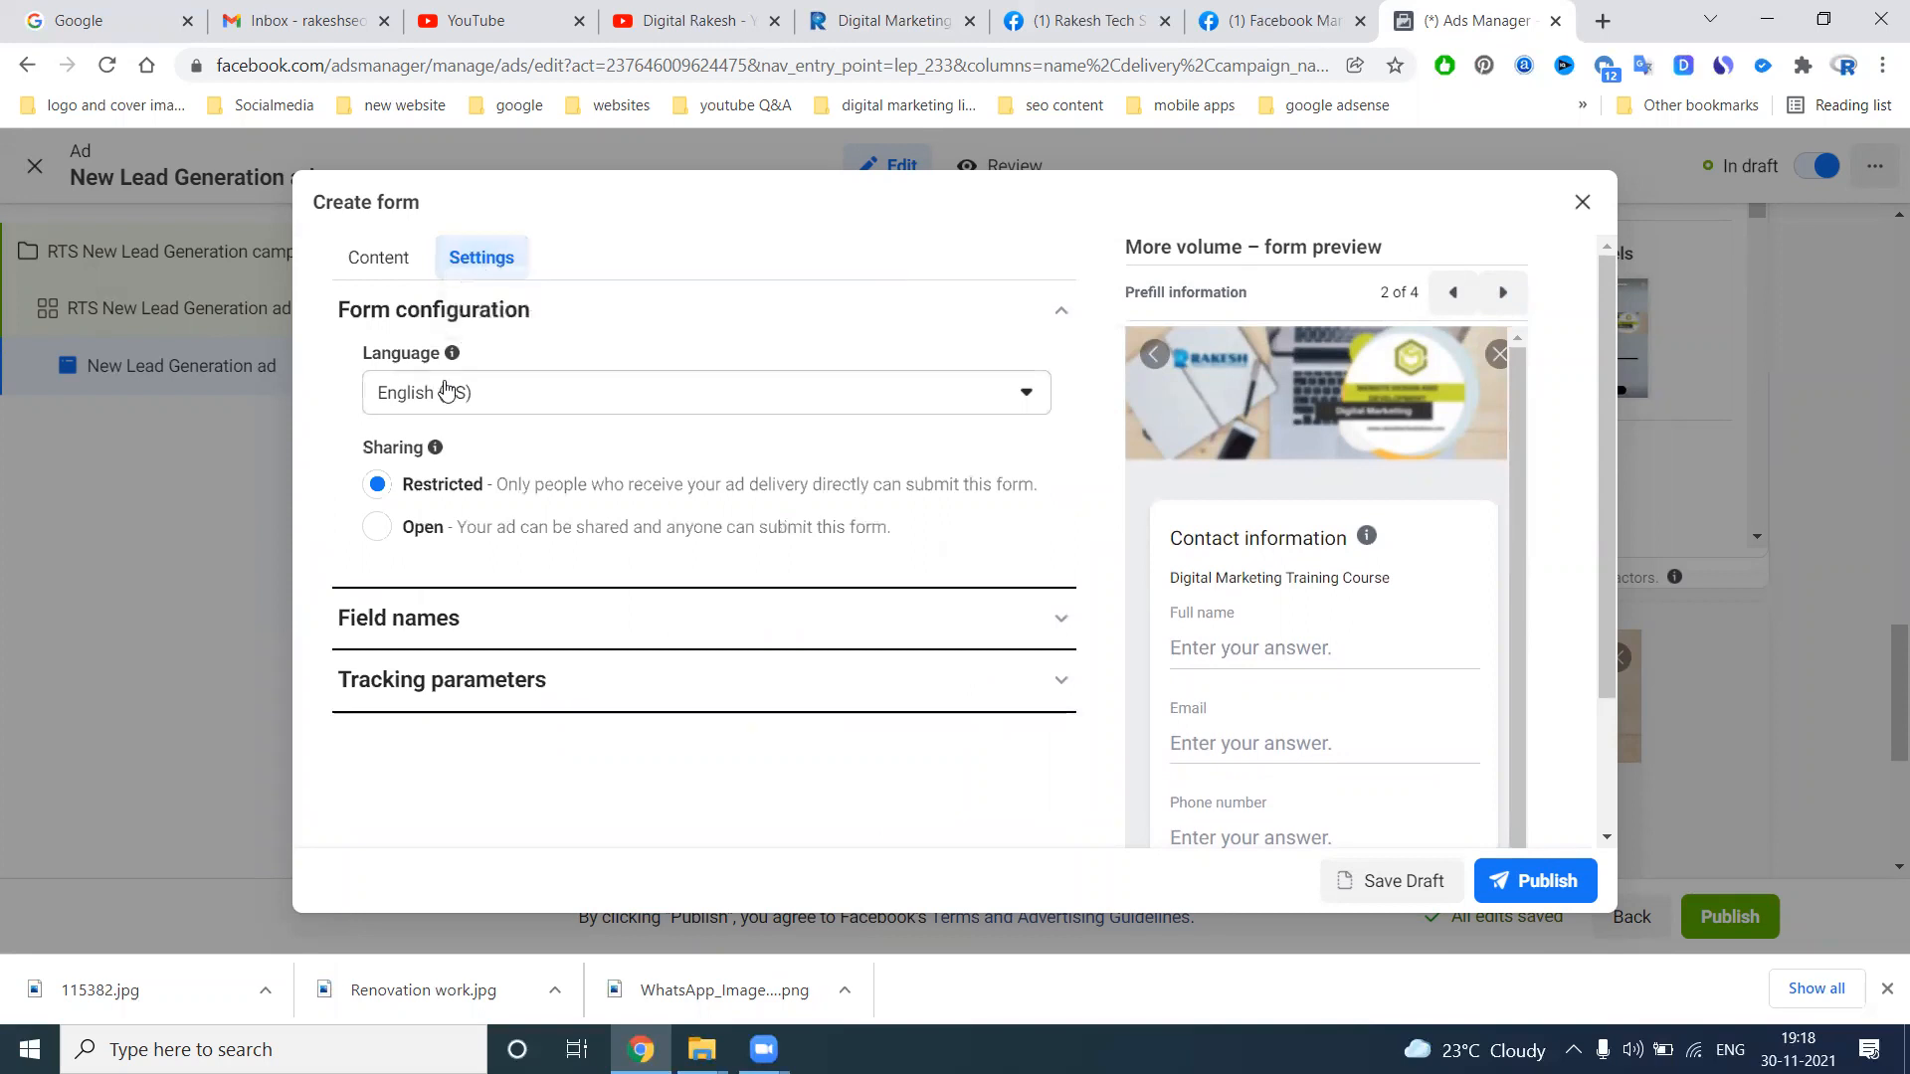
click(445, 617)
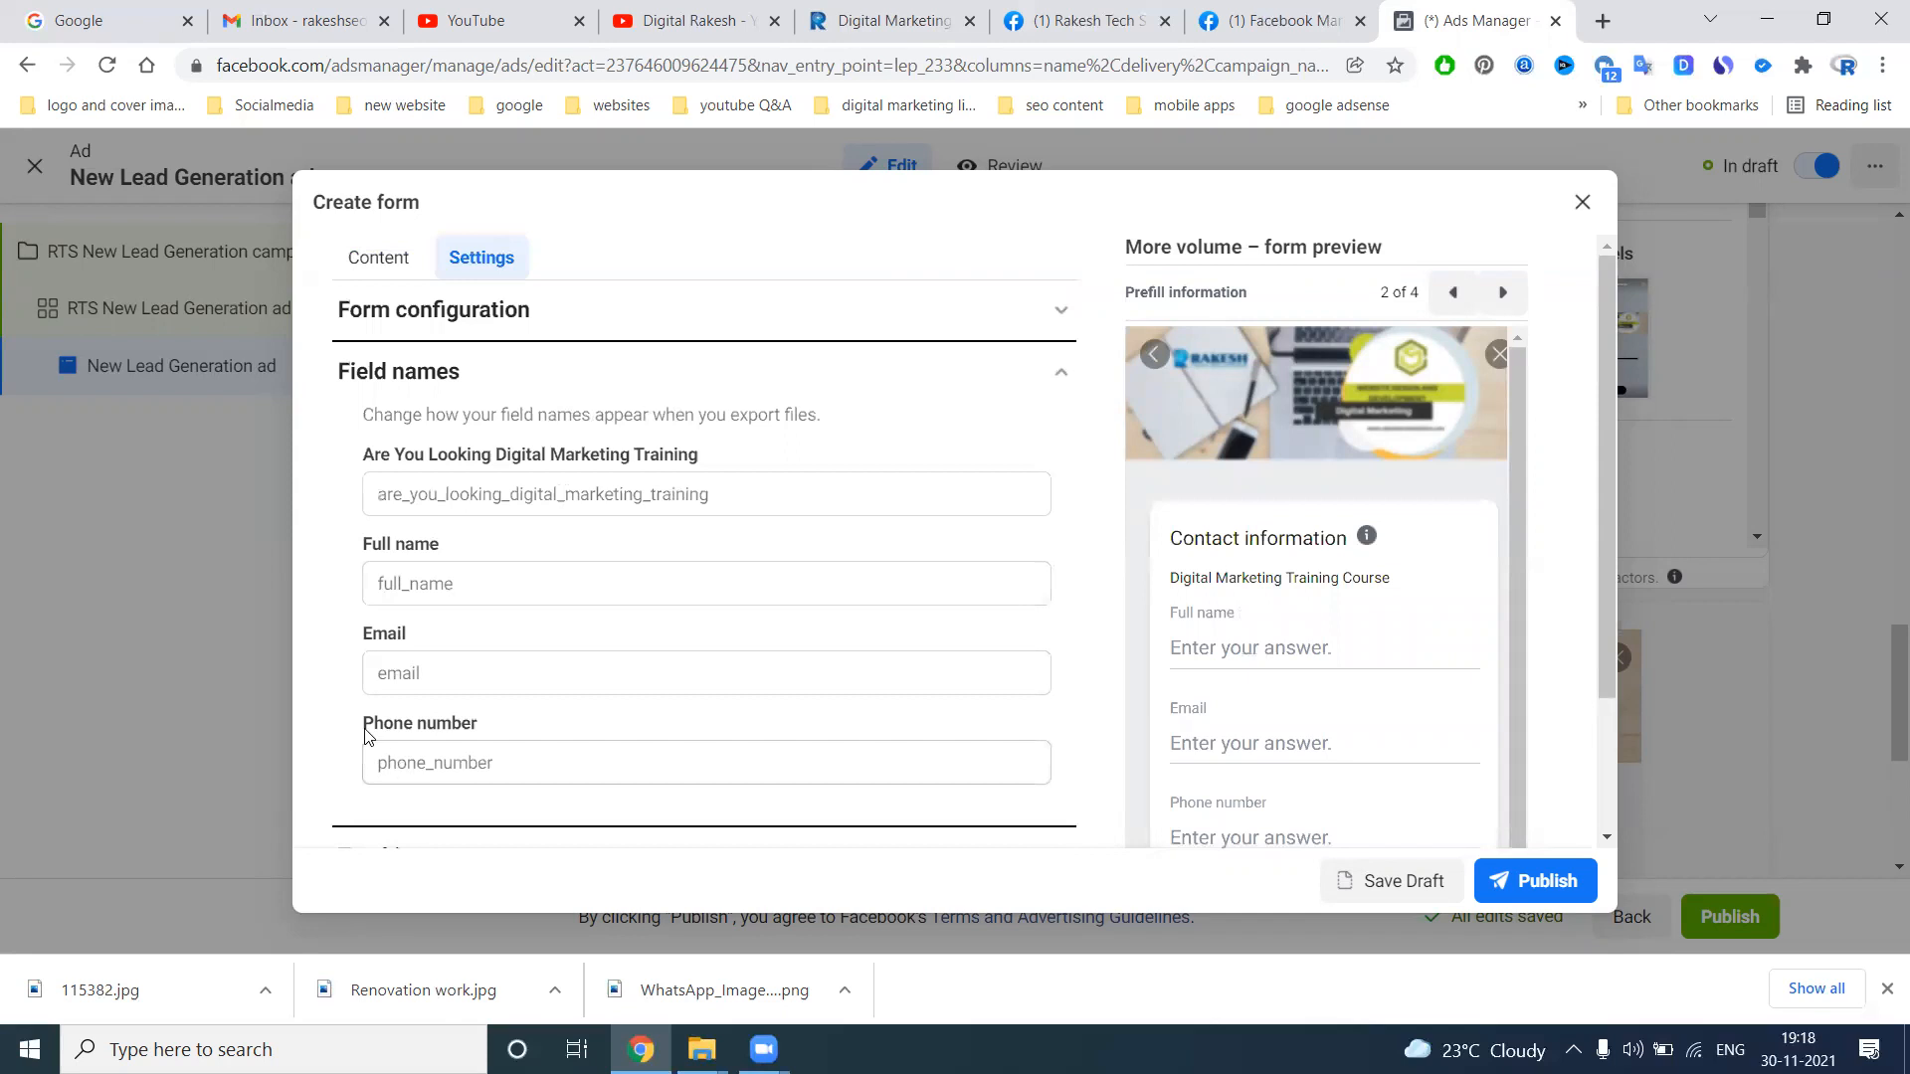
scroll(367, 726, down, 2)
click(458, 684)
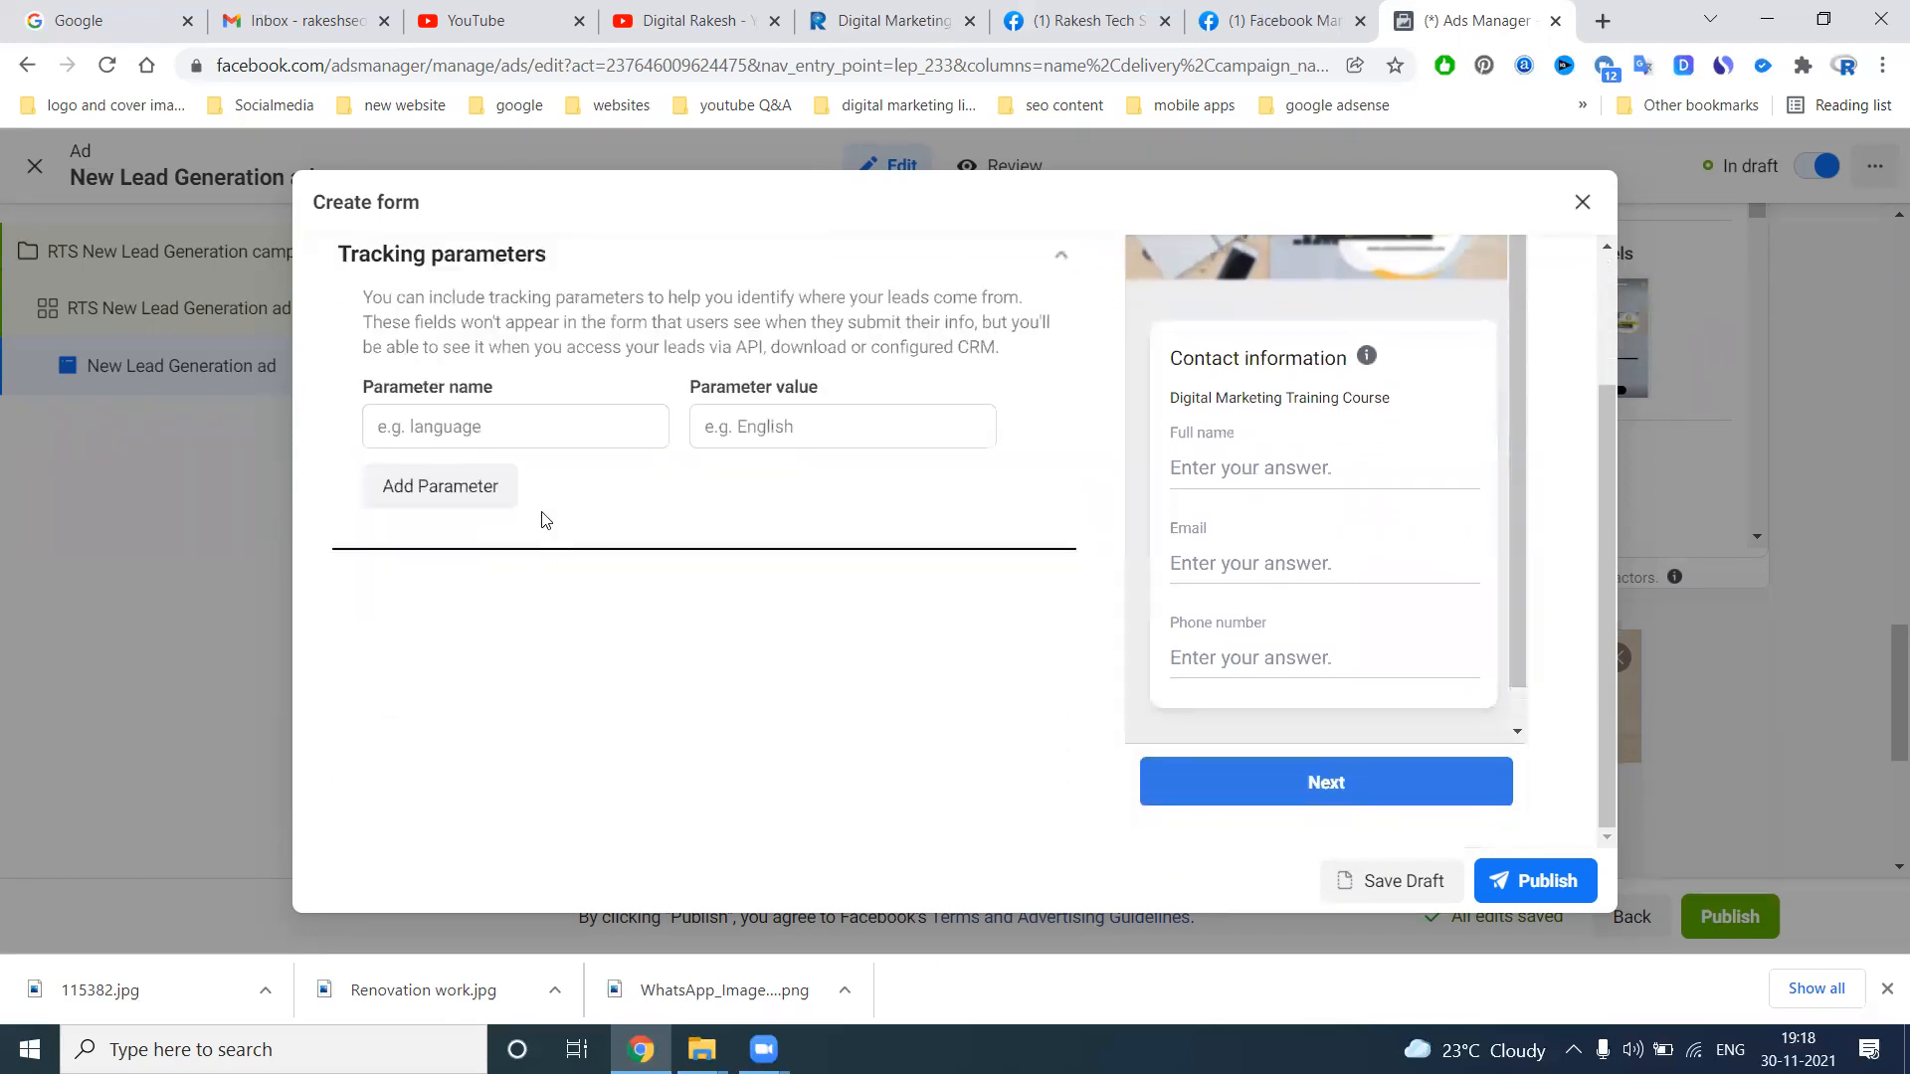
click(1532, 873)
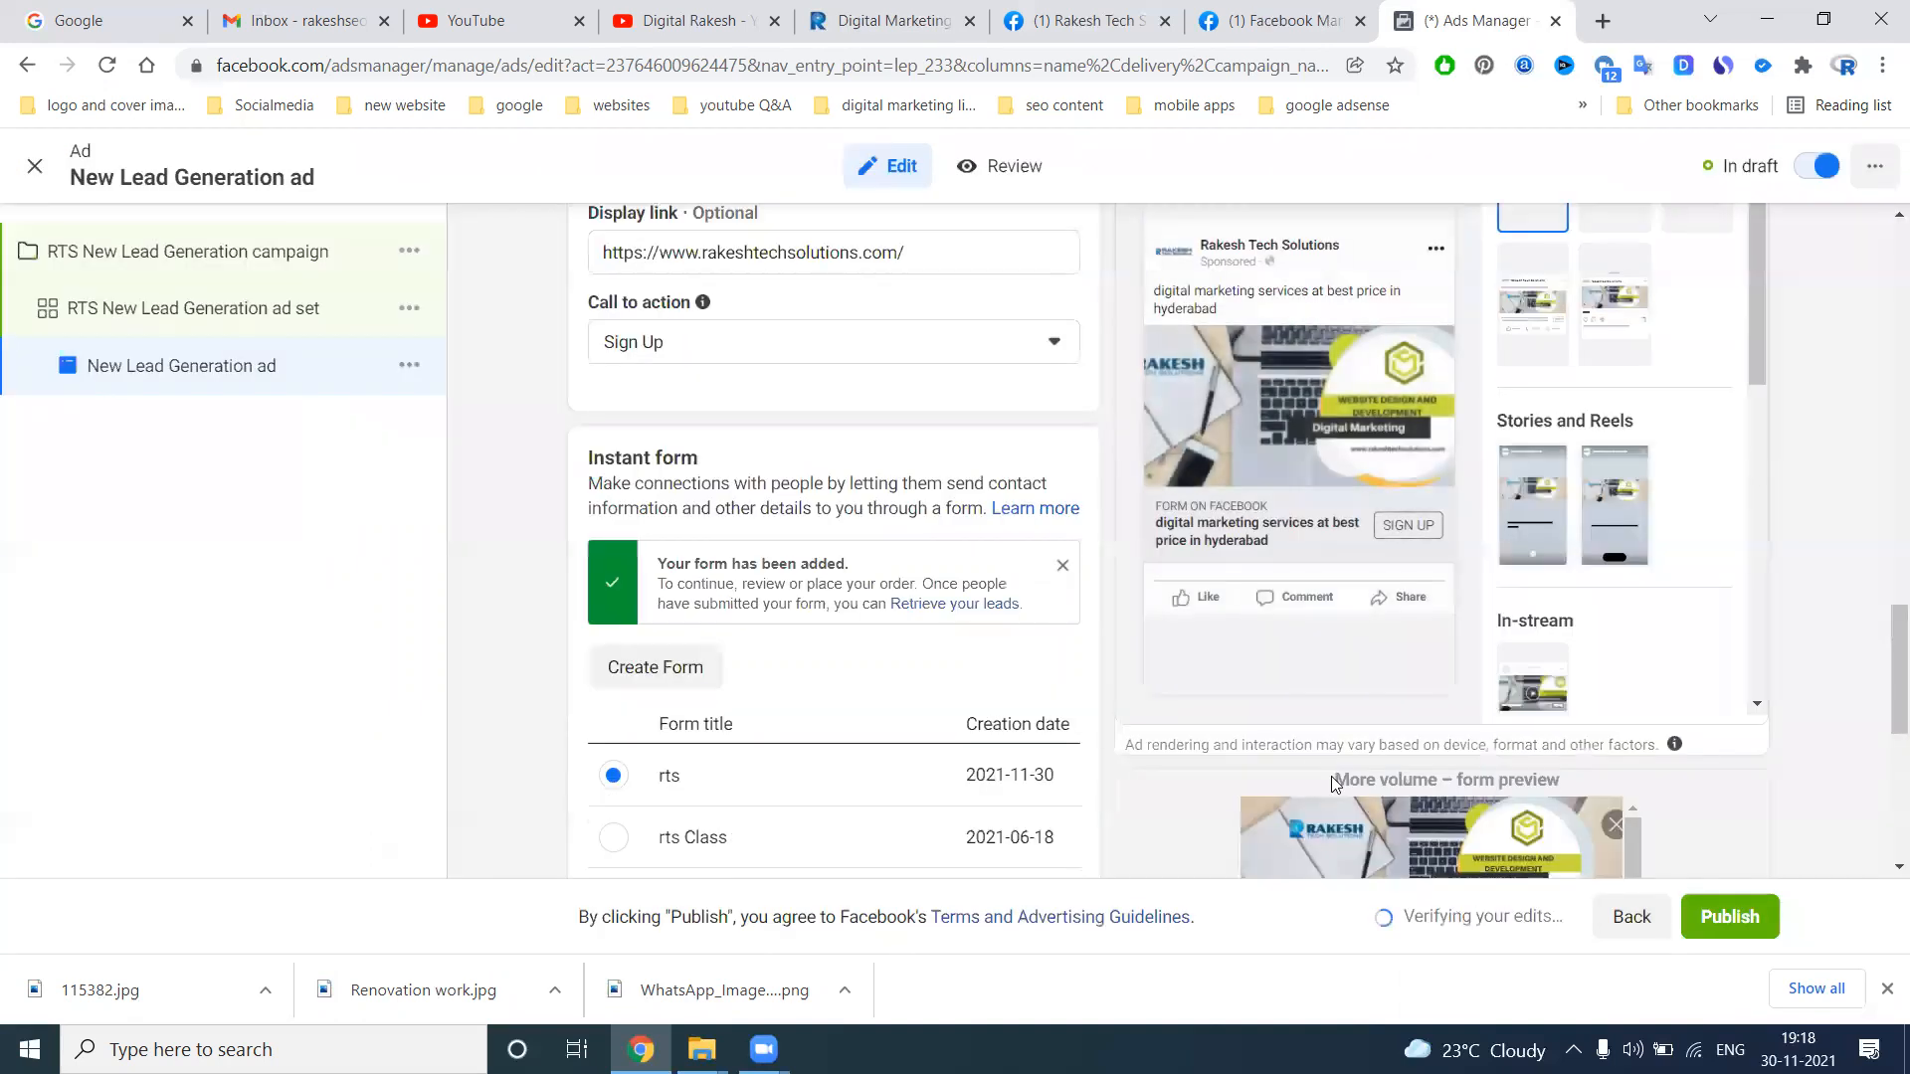
Examine the ad previews for all available Facebook, Instagram and Audience Network placements, and close the overview
scroll(907, 714, up, 4)
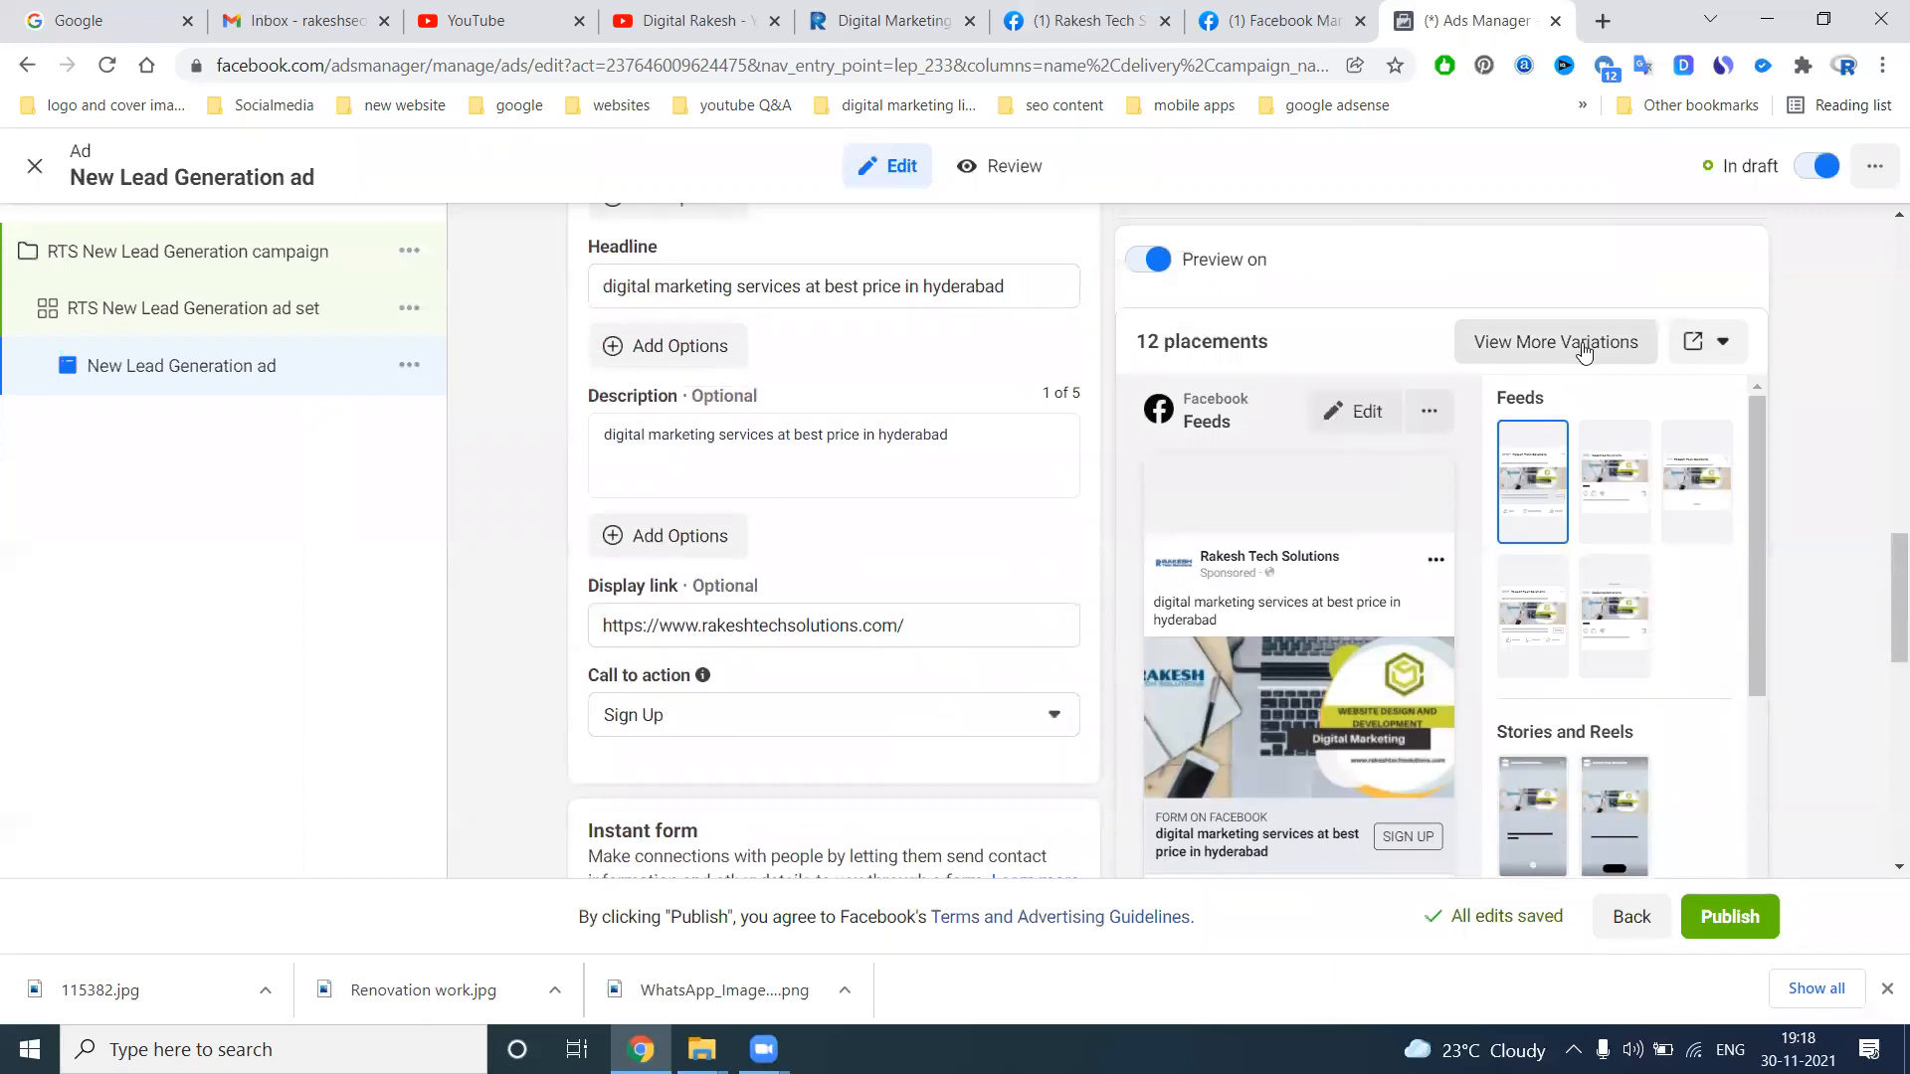
click(1705, 341)
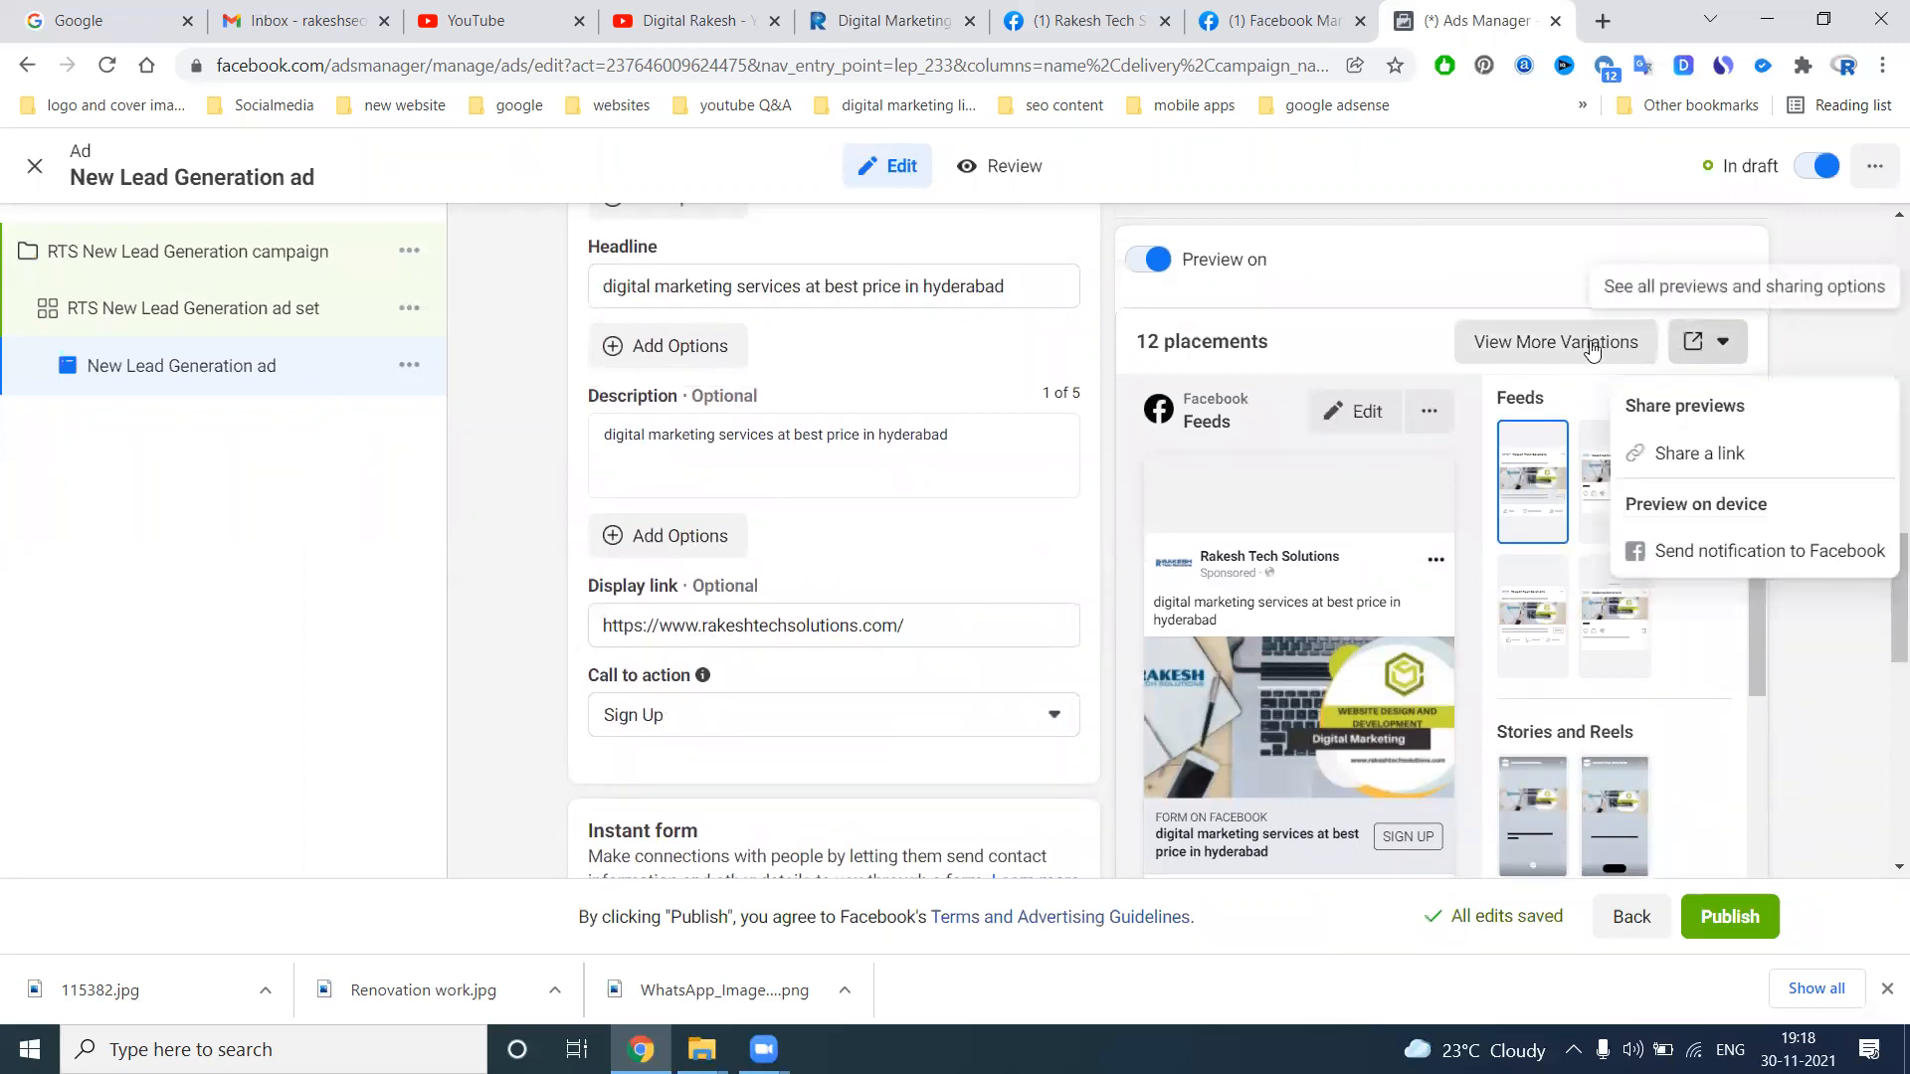
click(1593, 350)
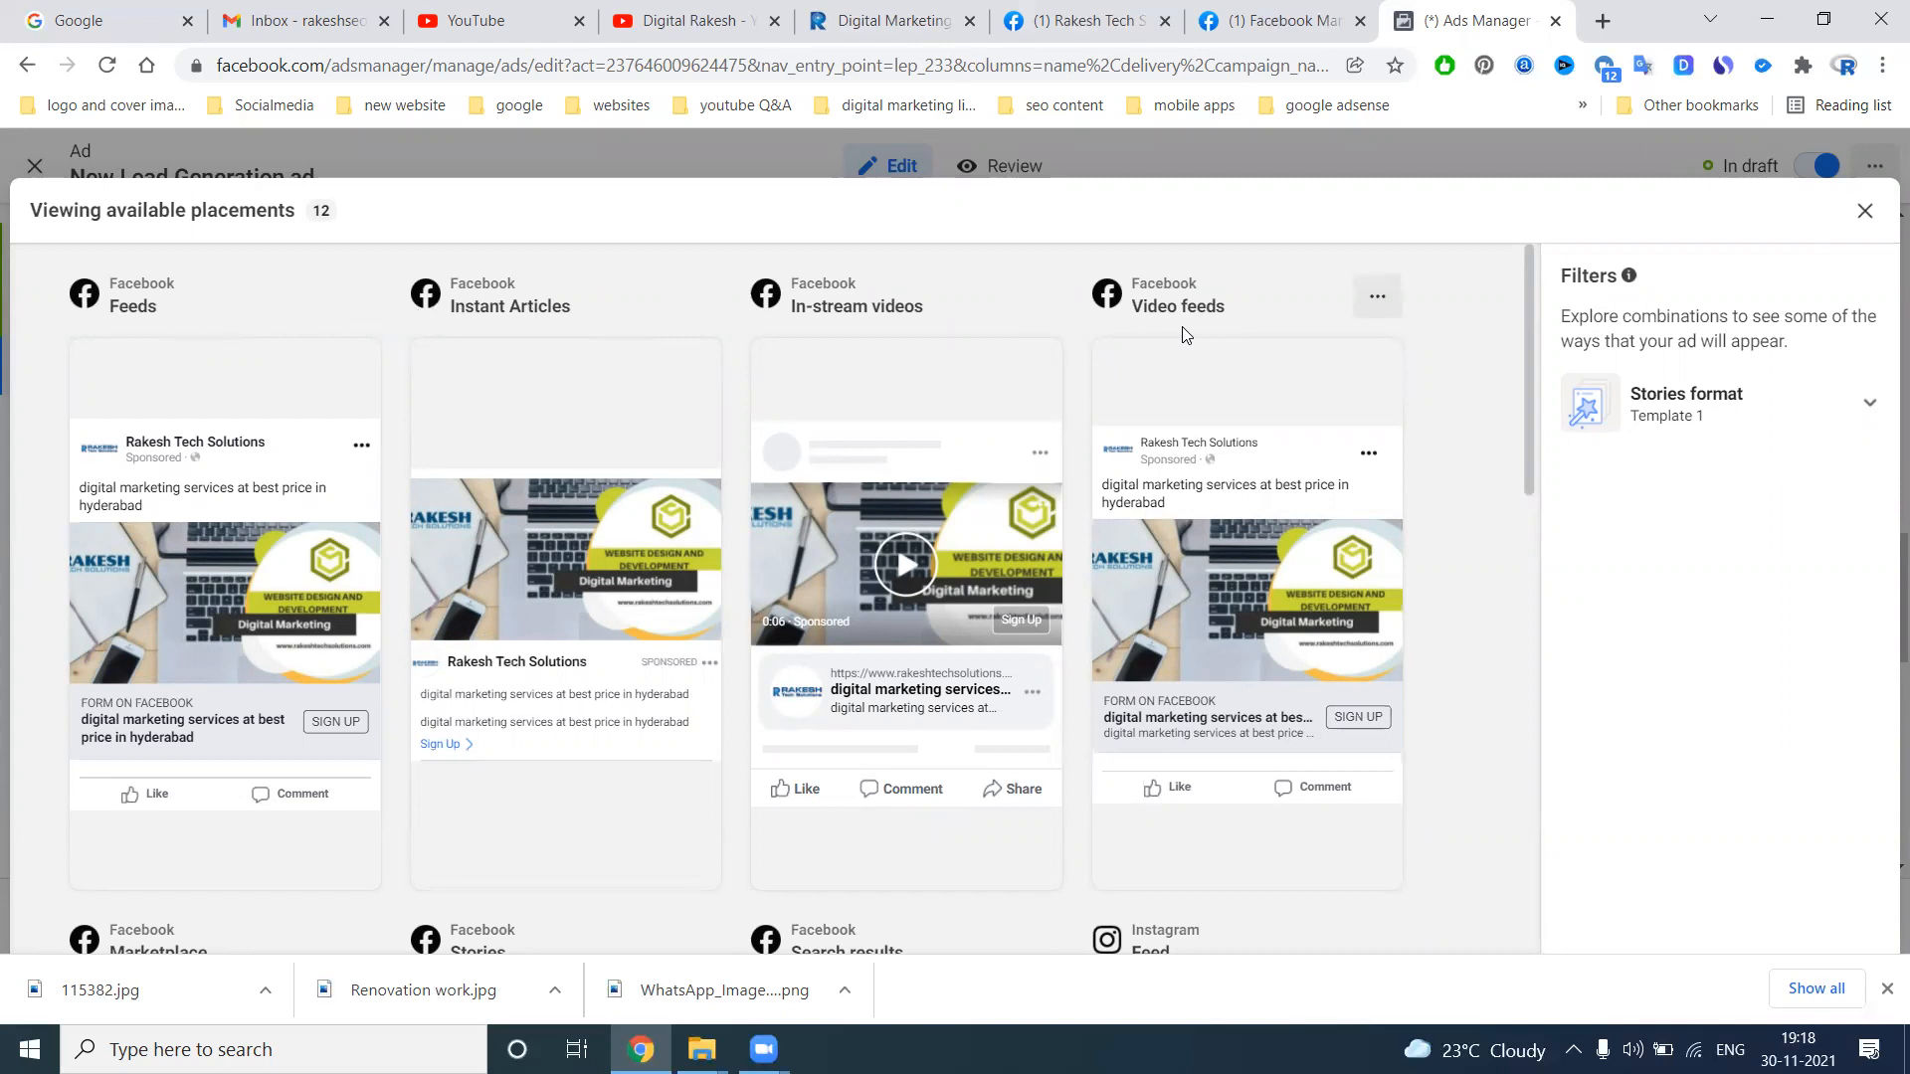
scroll(1180, 502, down, 5)
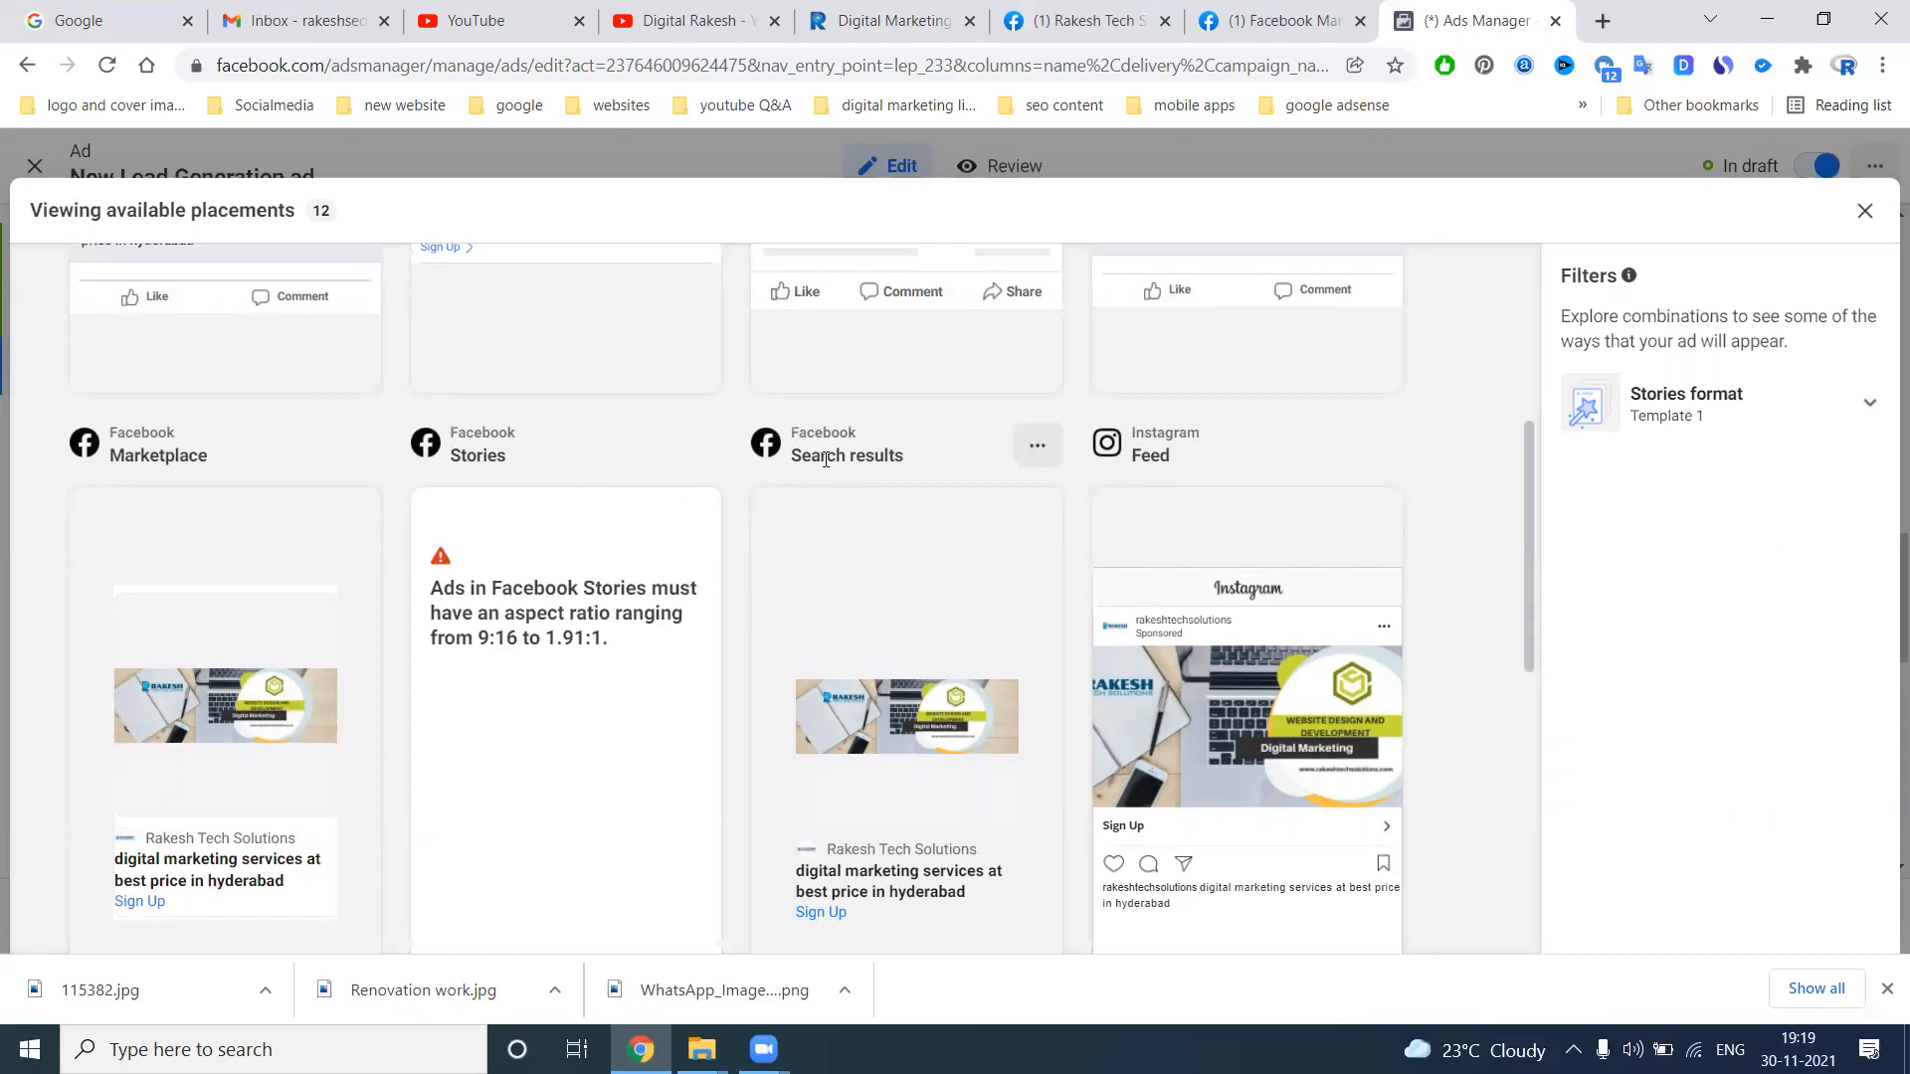
scroll(1189, 456, down, 5)
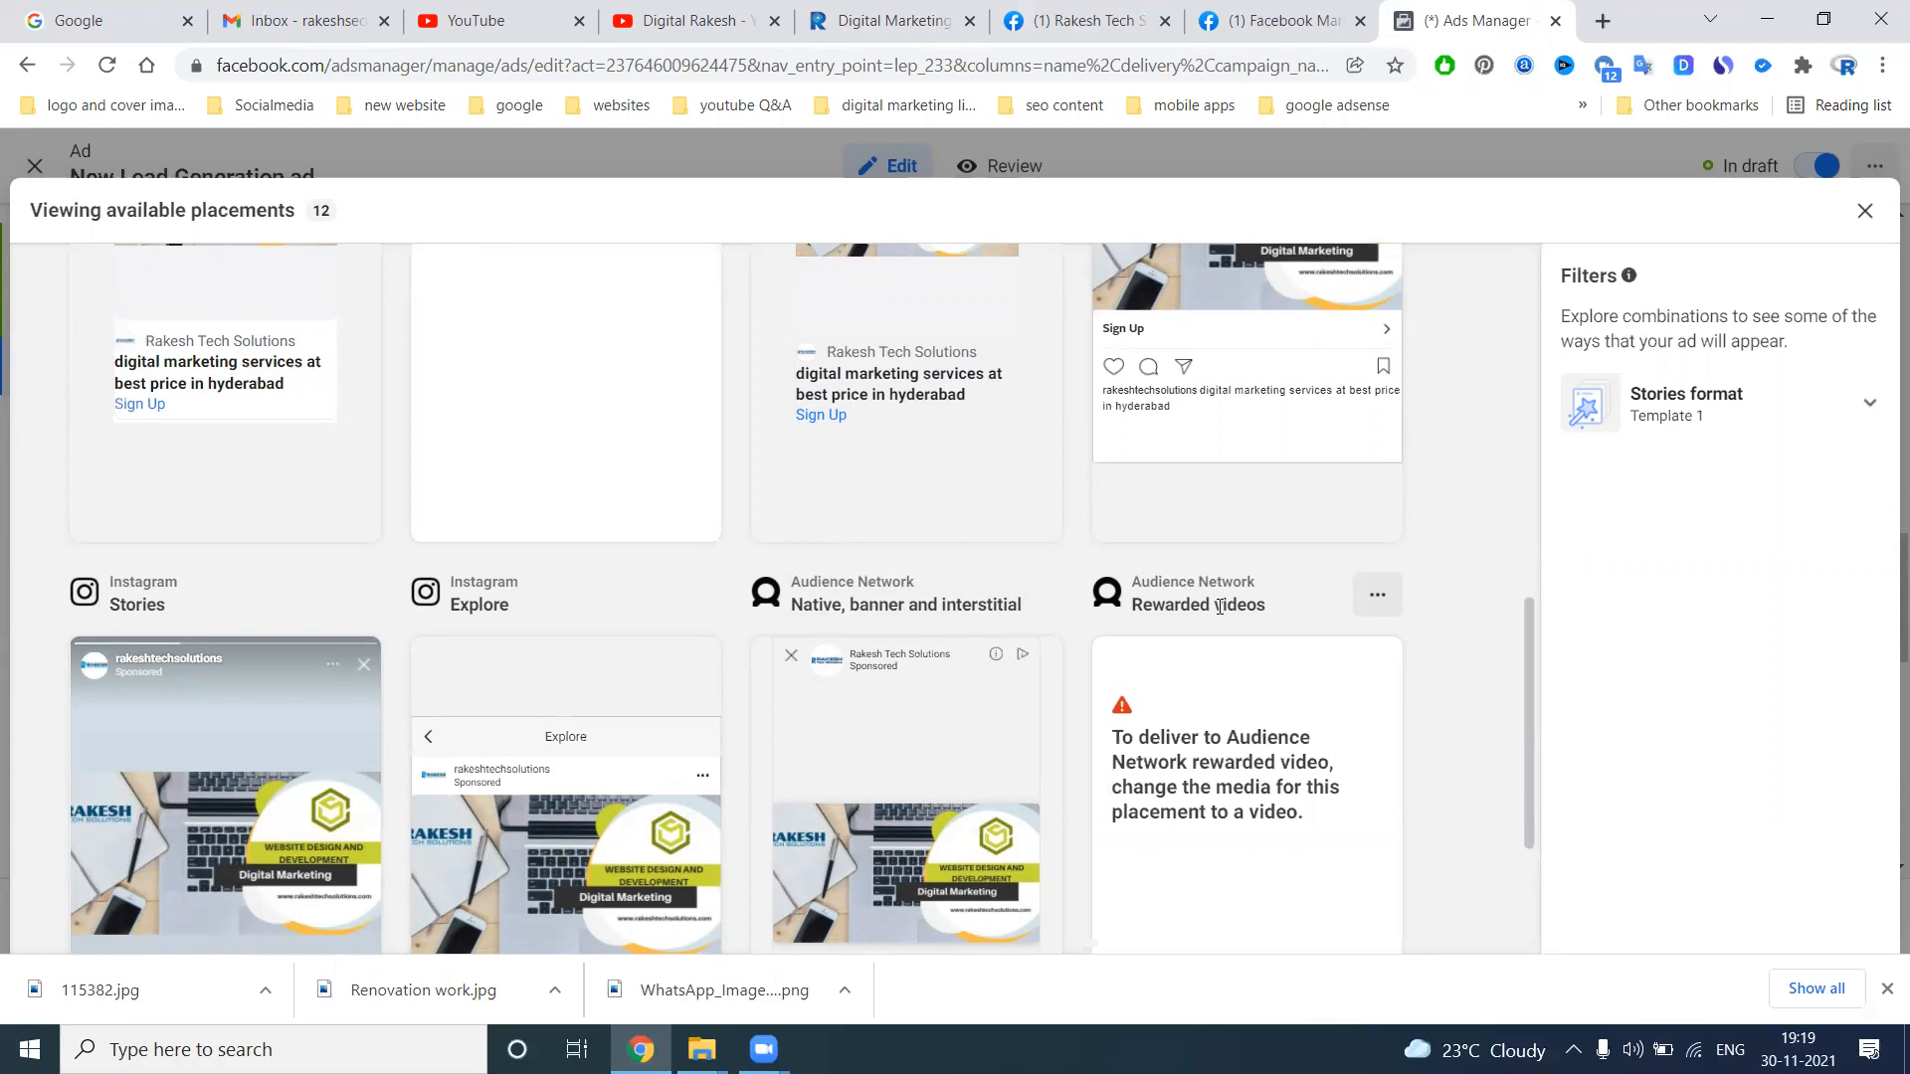
scroll(1255, 643, down, 3)
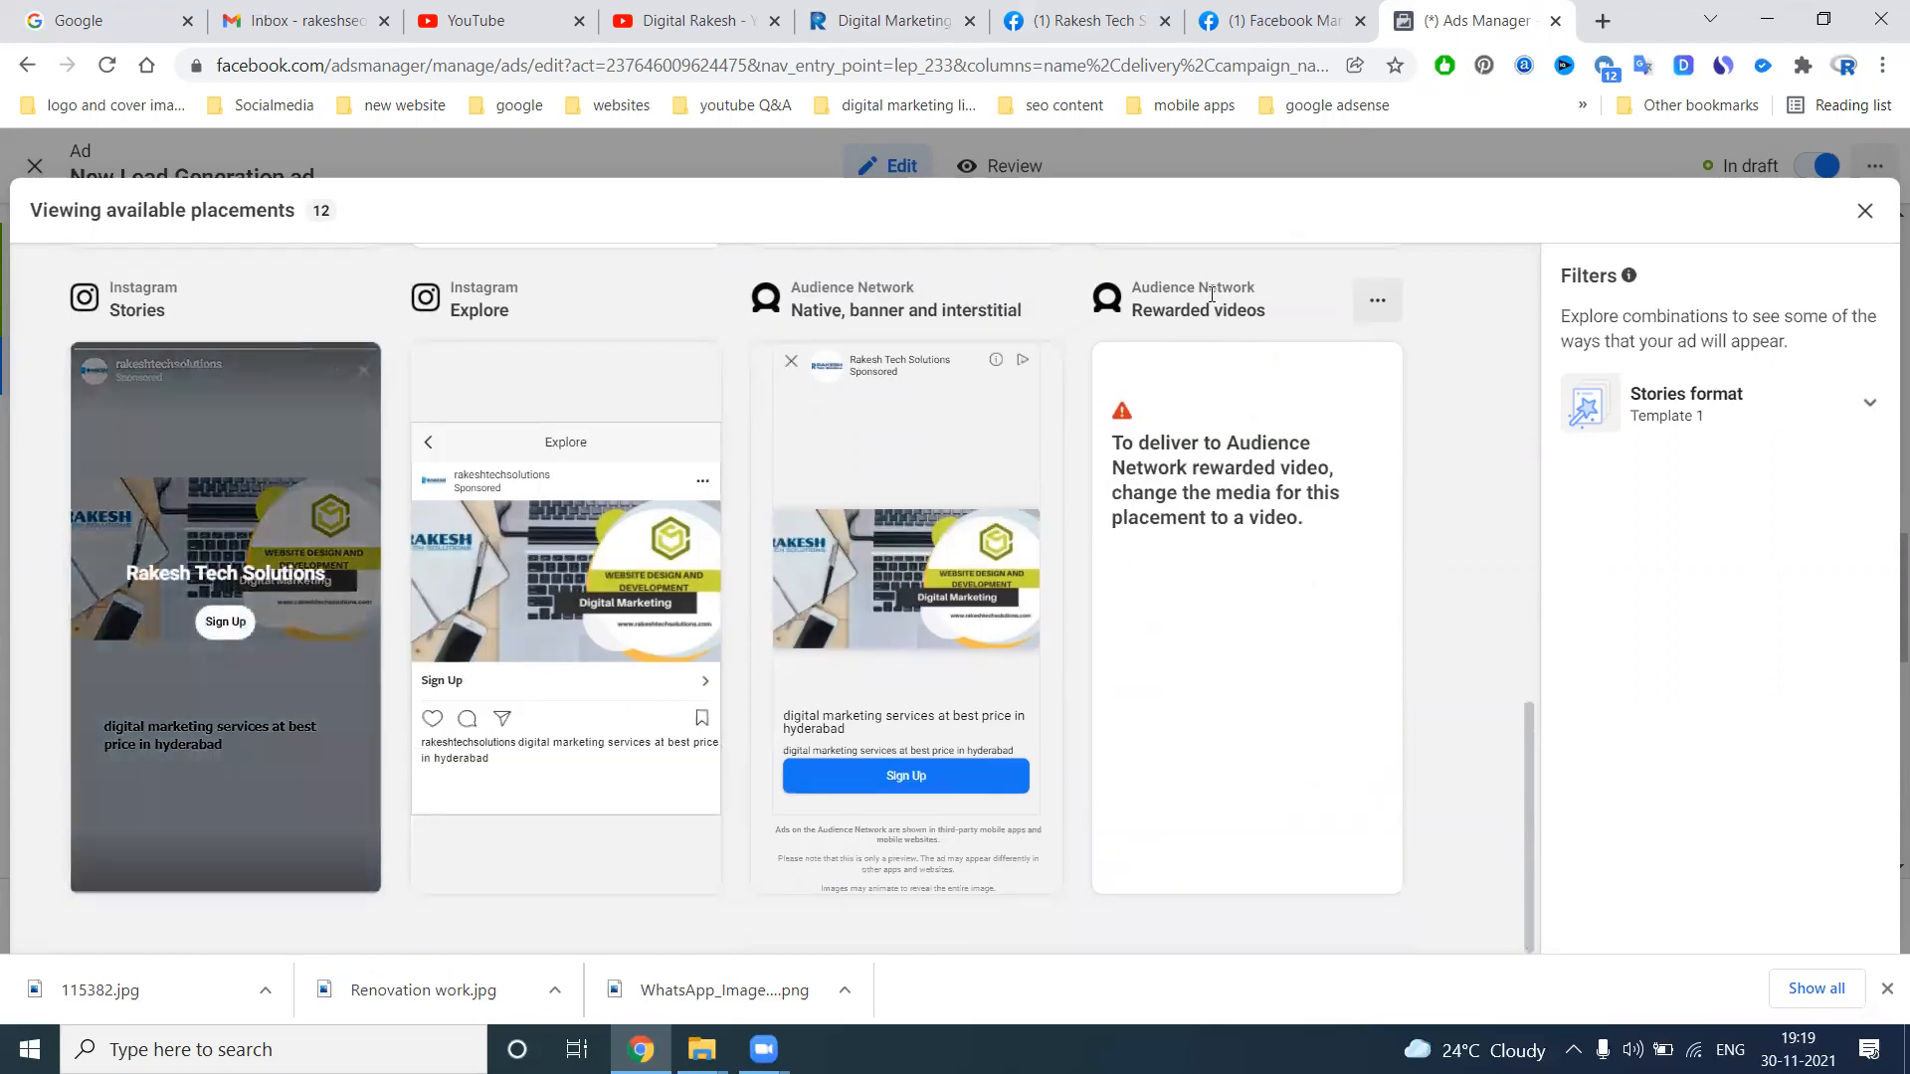
scroll(1224, 512, down, 6)
scroll(1226, 511, up, 3)
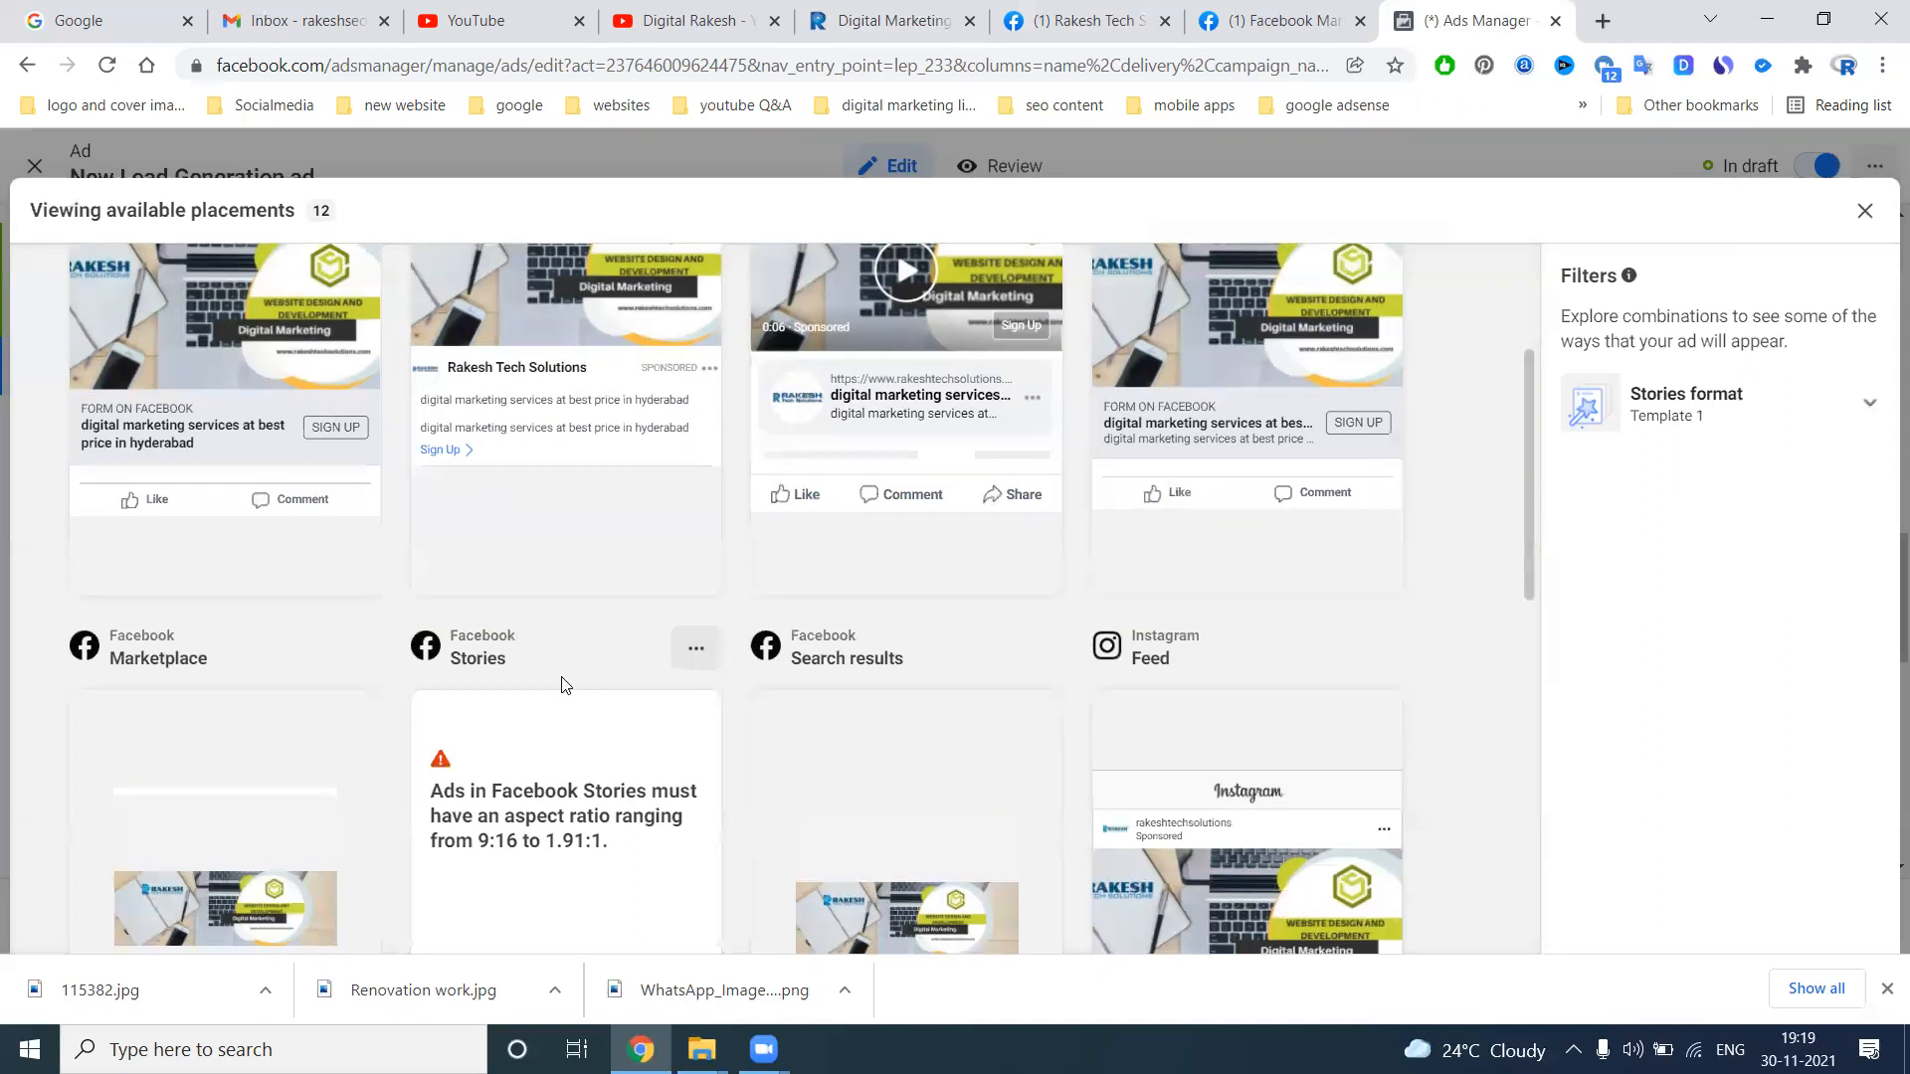
scroll(564, 684, up, 3)
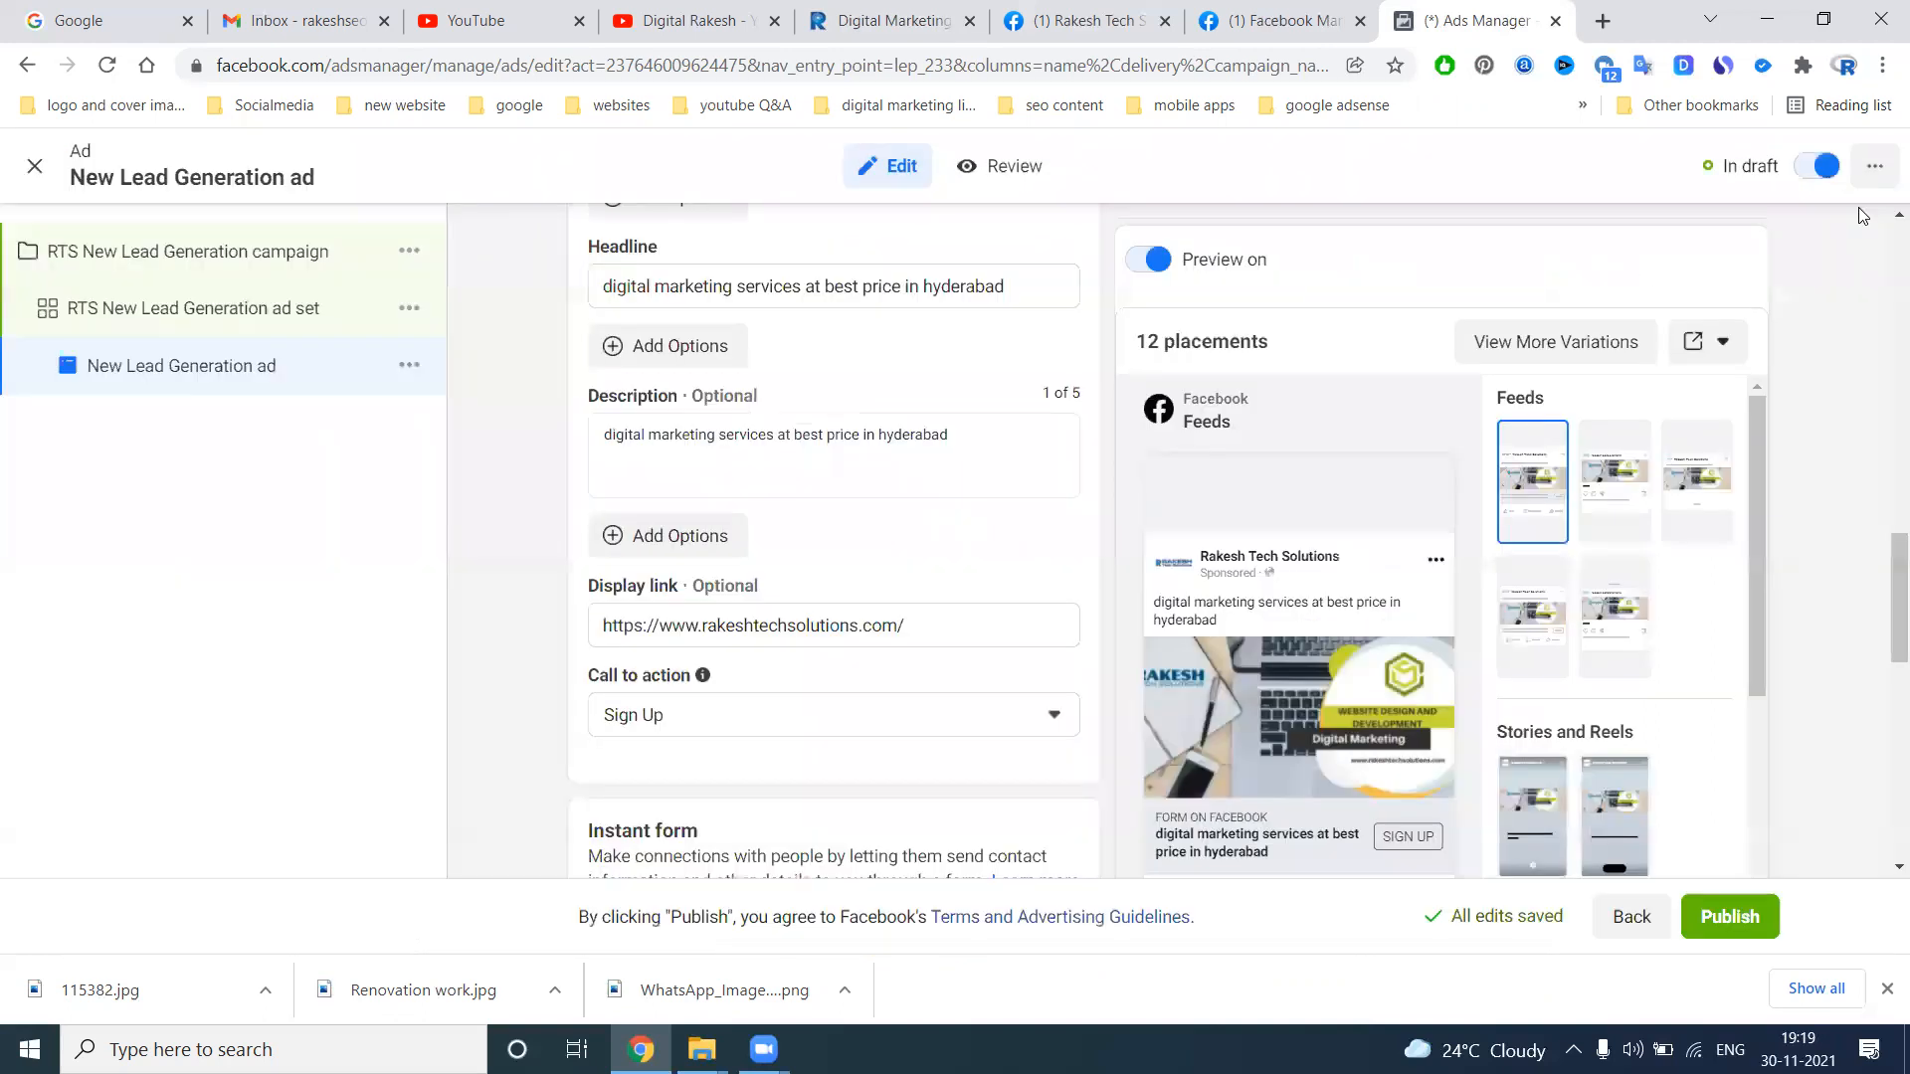
click(1864, 210)
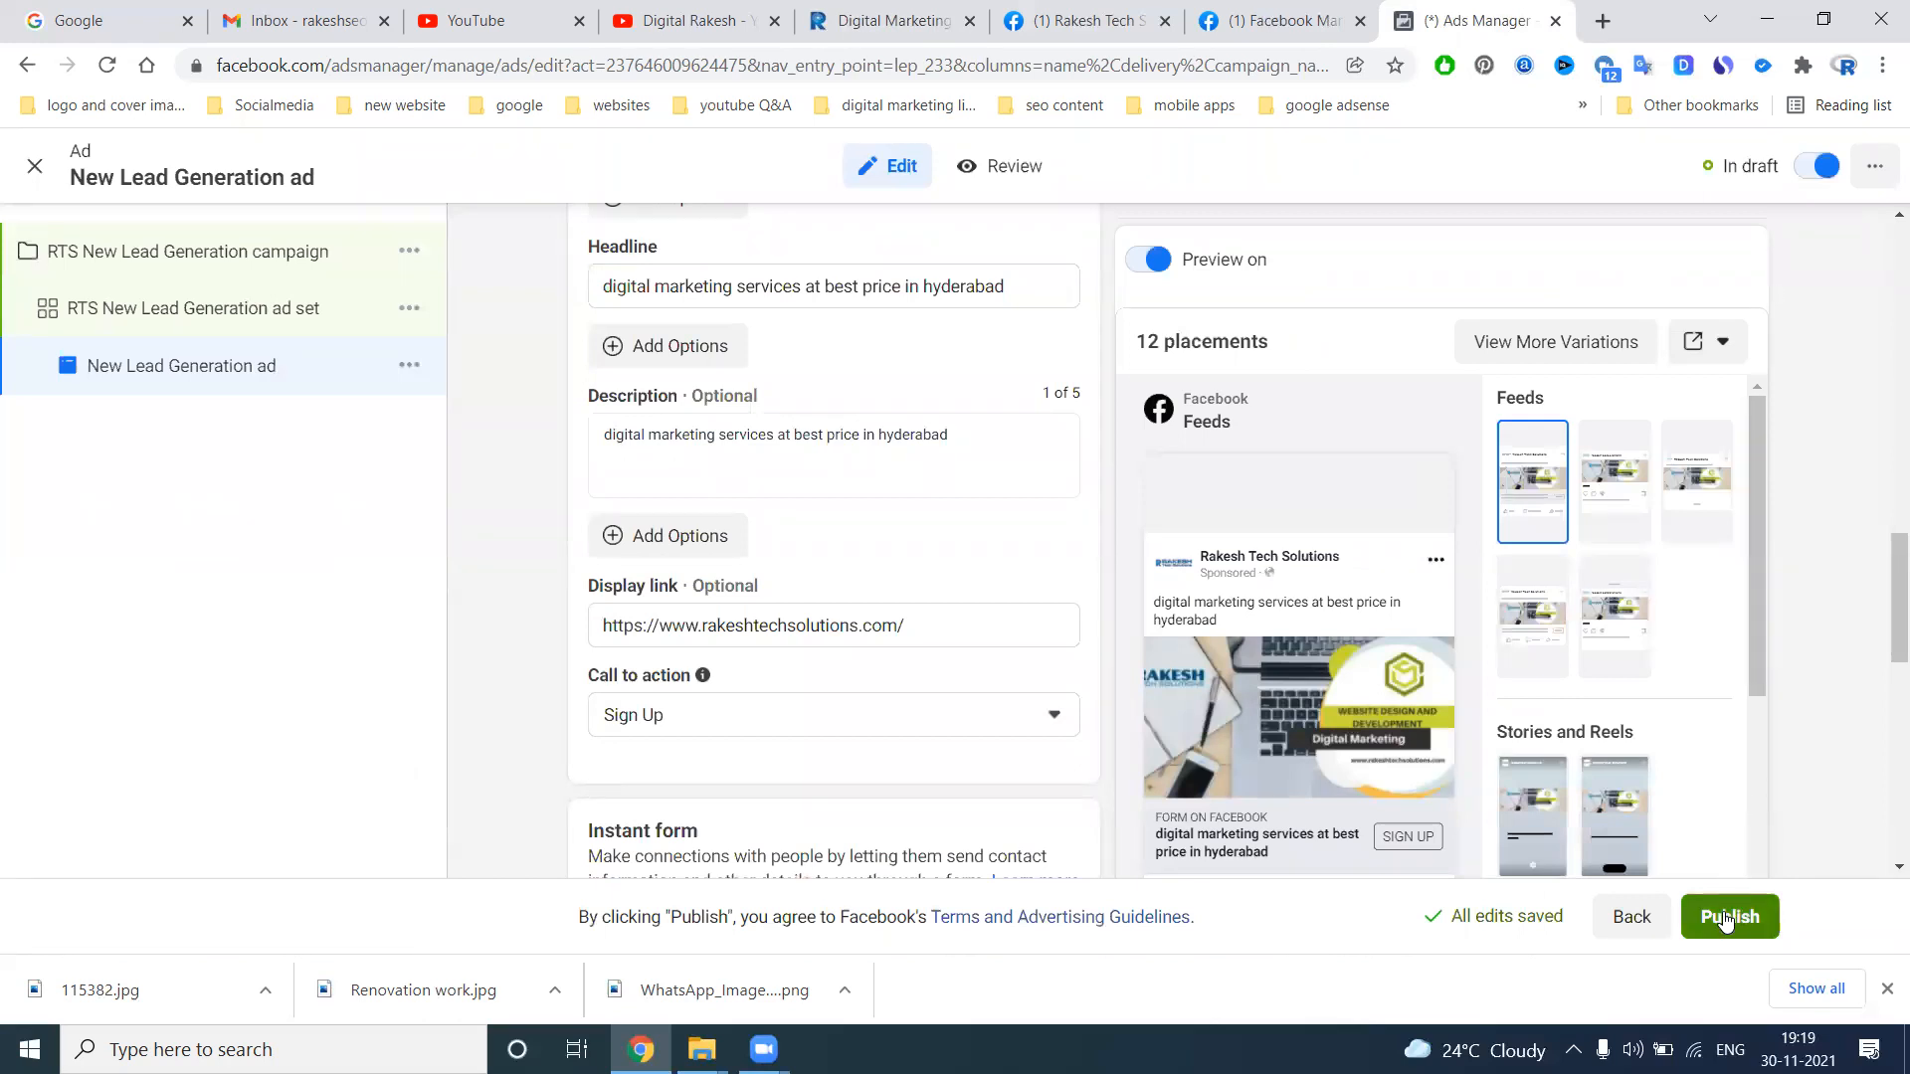
Review the ad's available call-to-action options and keep Sign Up selected
click(727, 714)
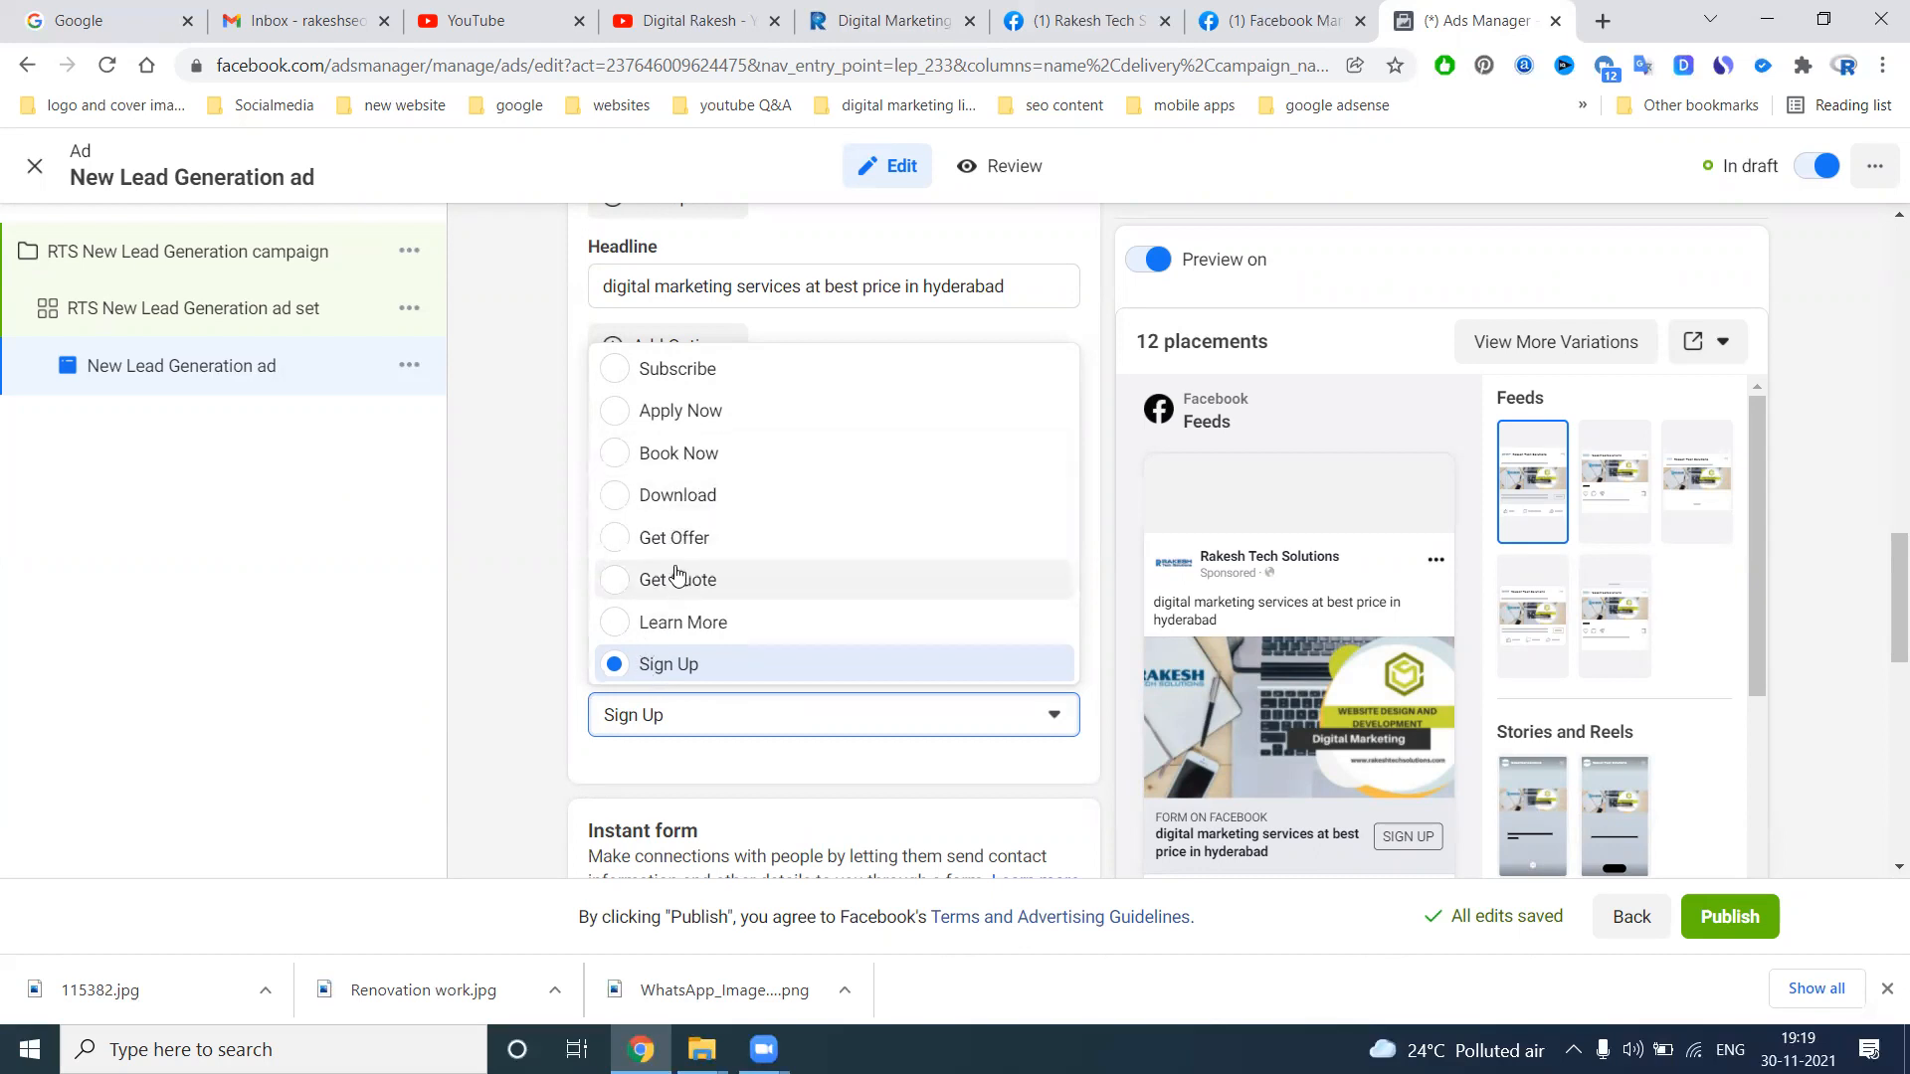
click(693, 668)
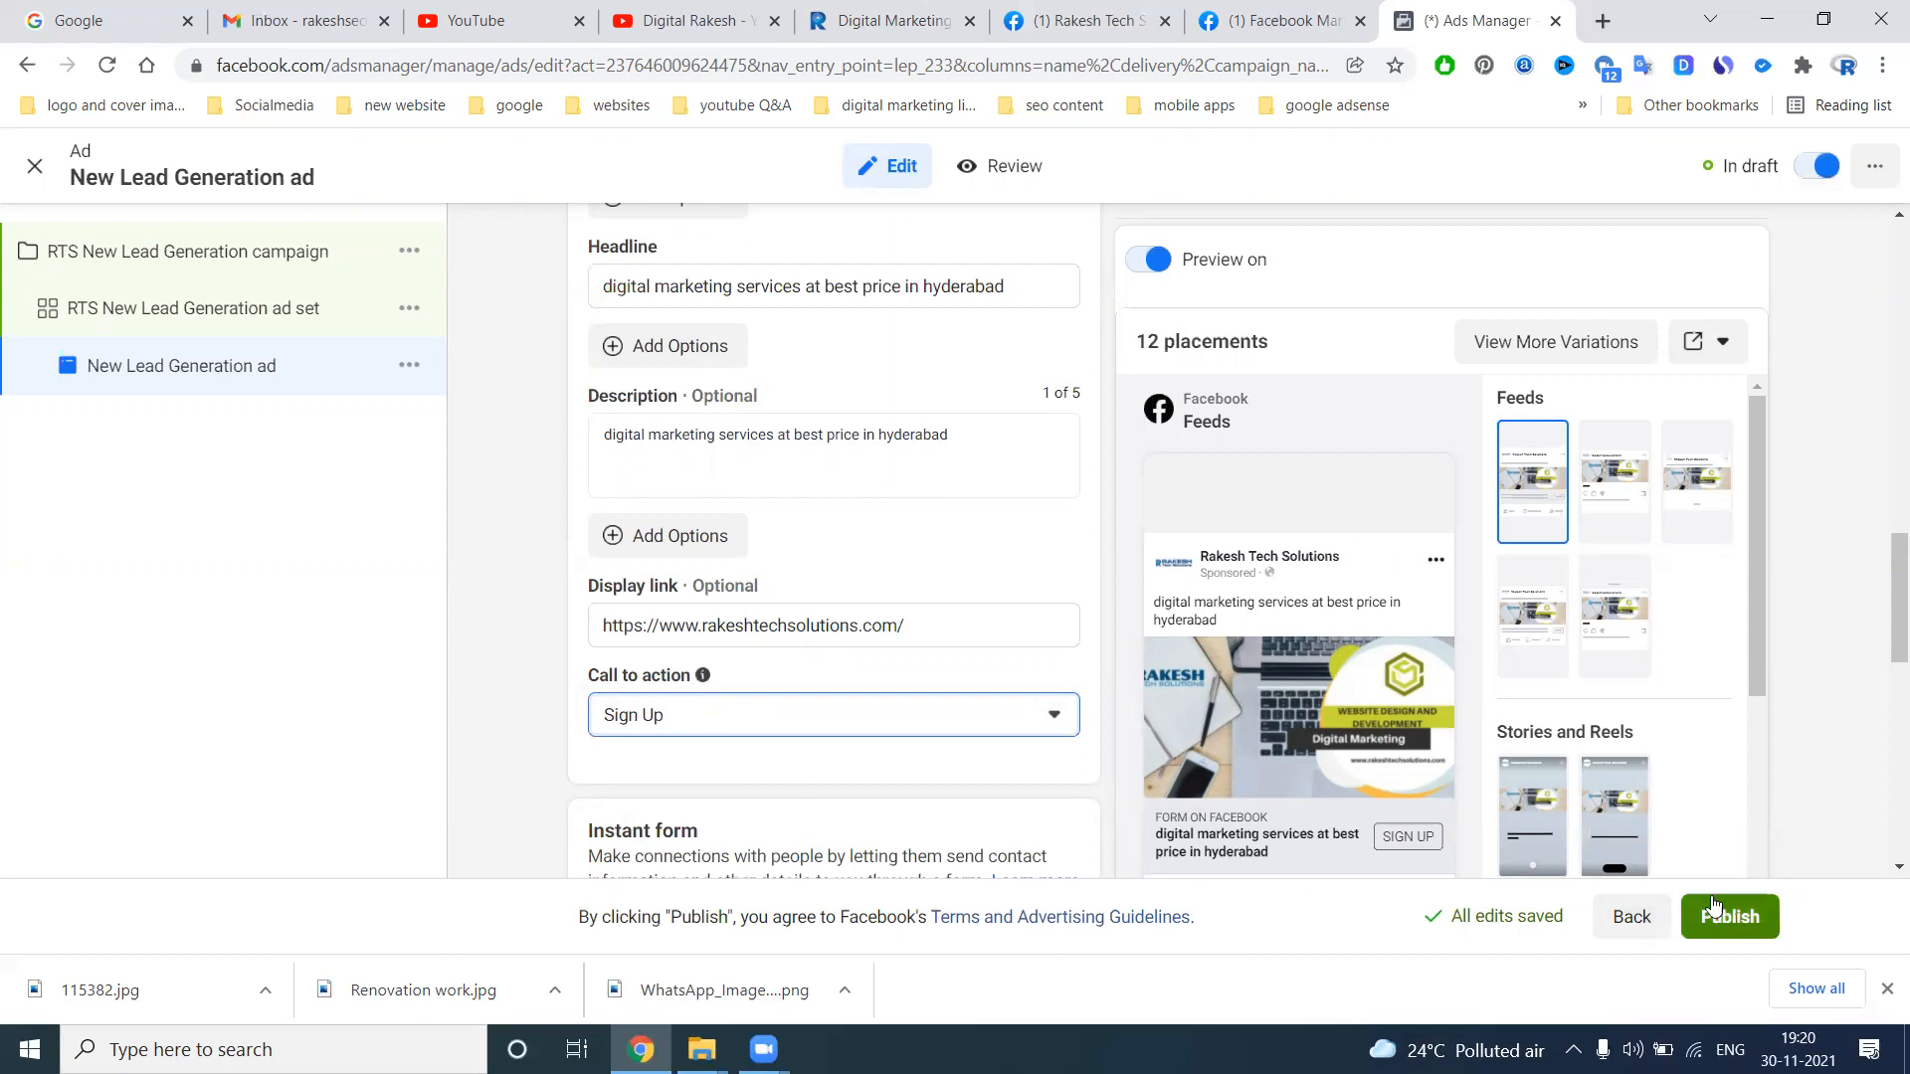
Switch to the Rakesh Tech Solutions Facebook page, return to its home and open its Publishing Tools
click(1094, 19)
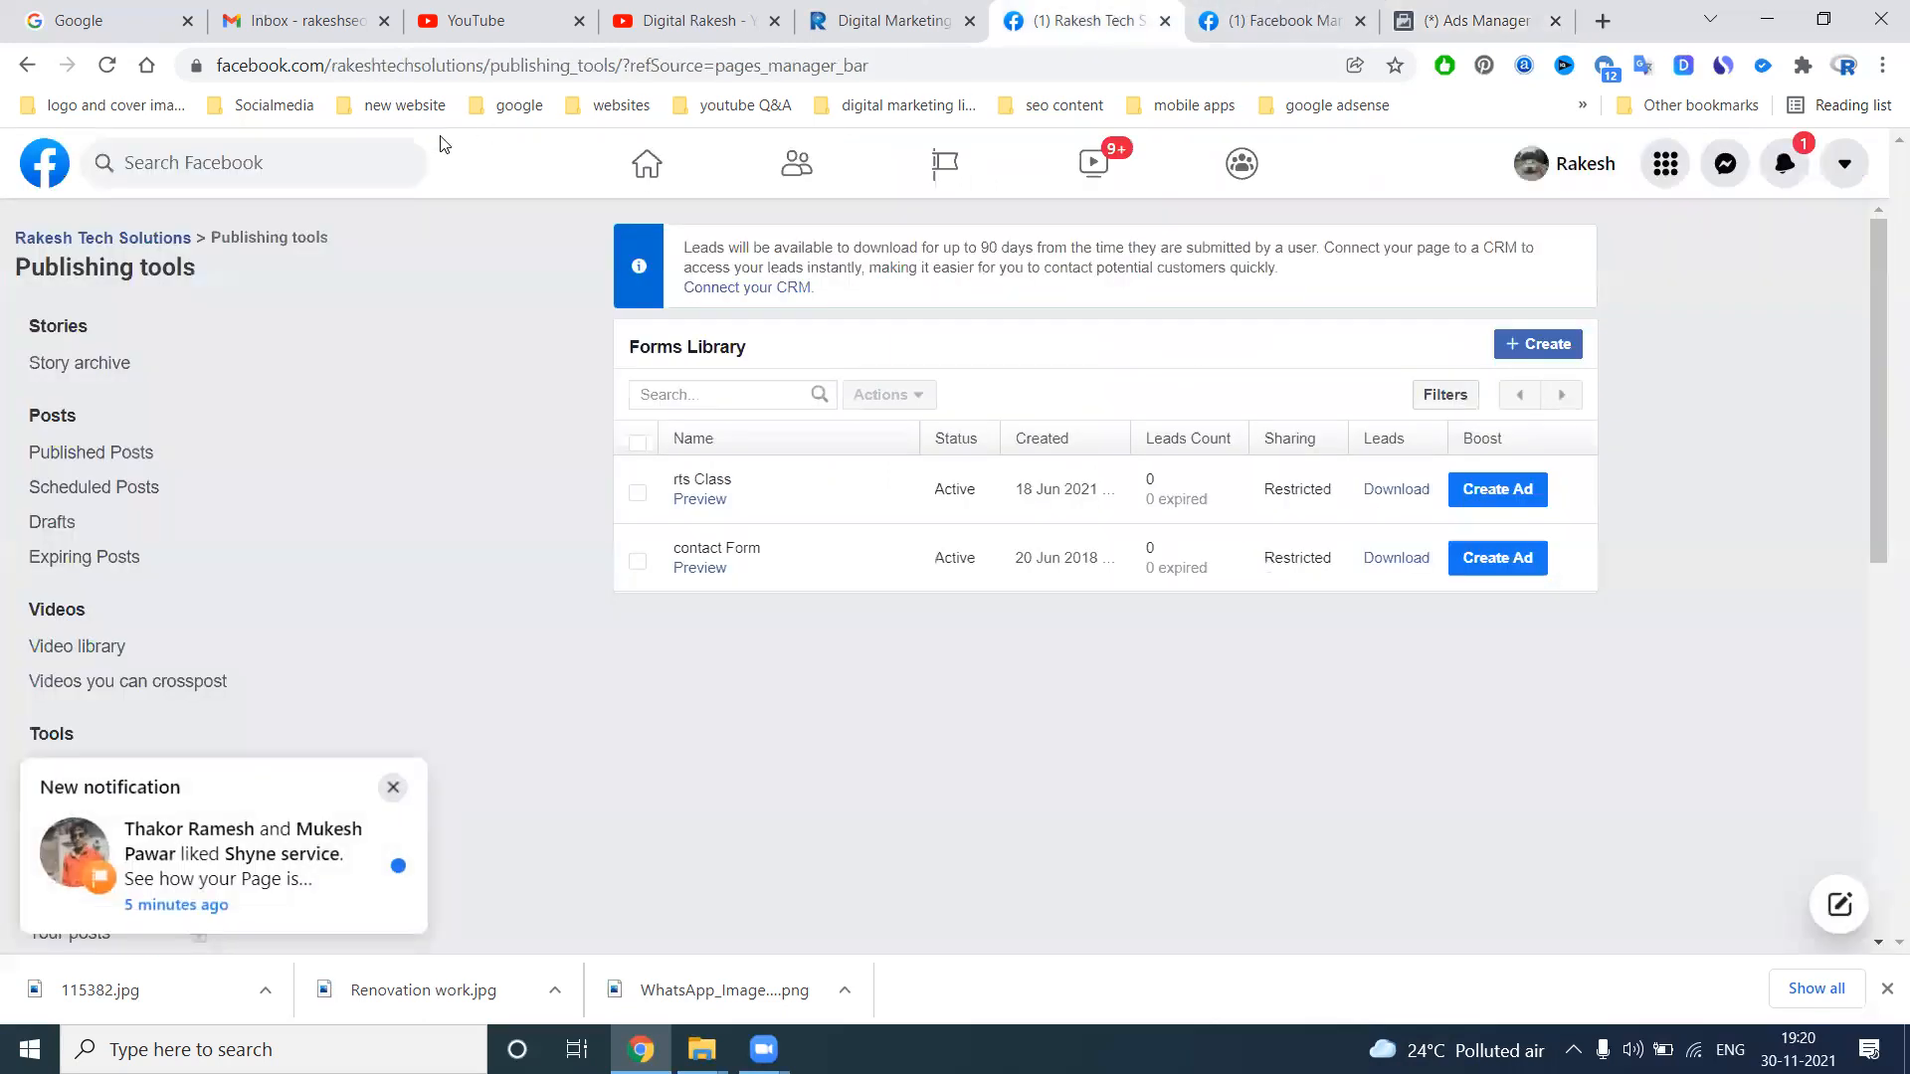
click(154, 239)
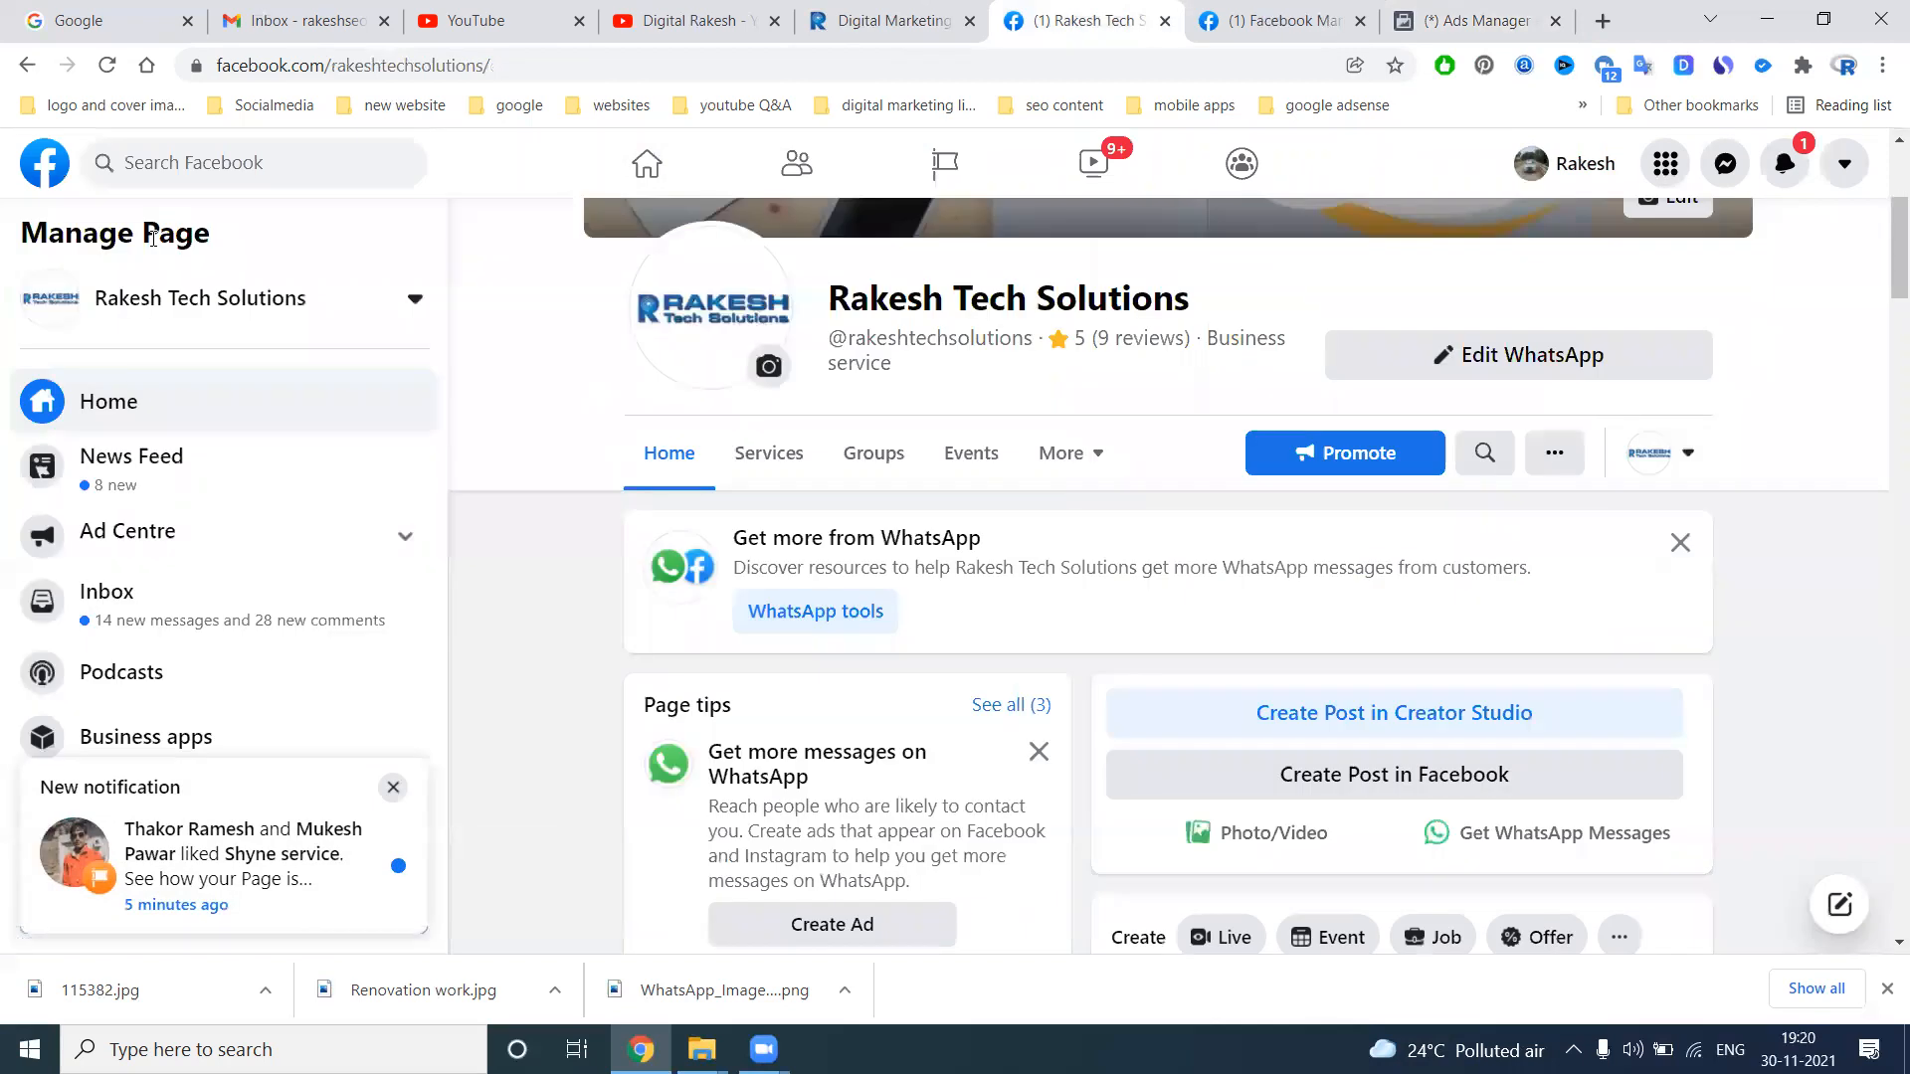
scroll(199, 609, down, 3)
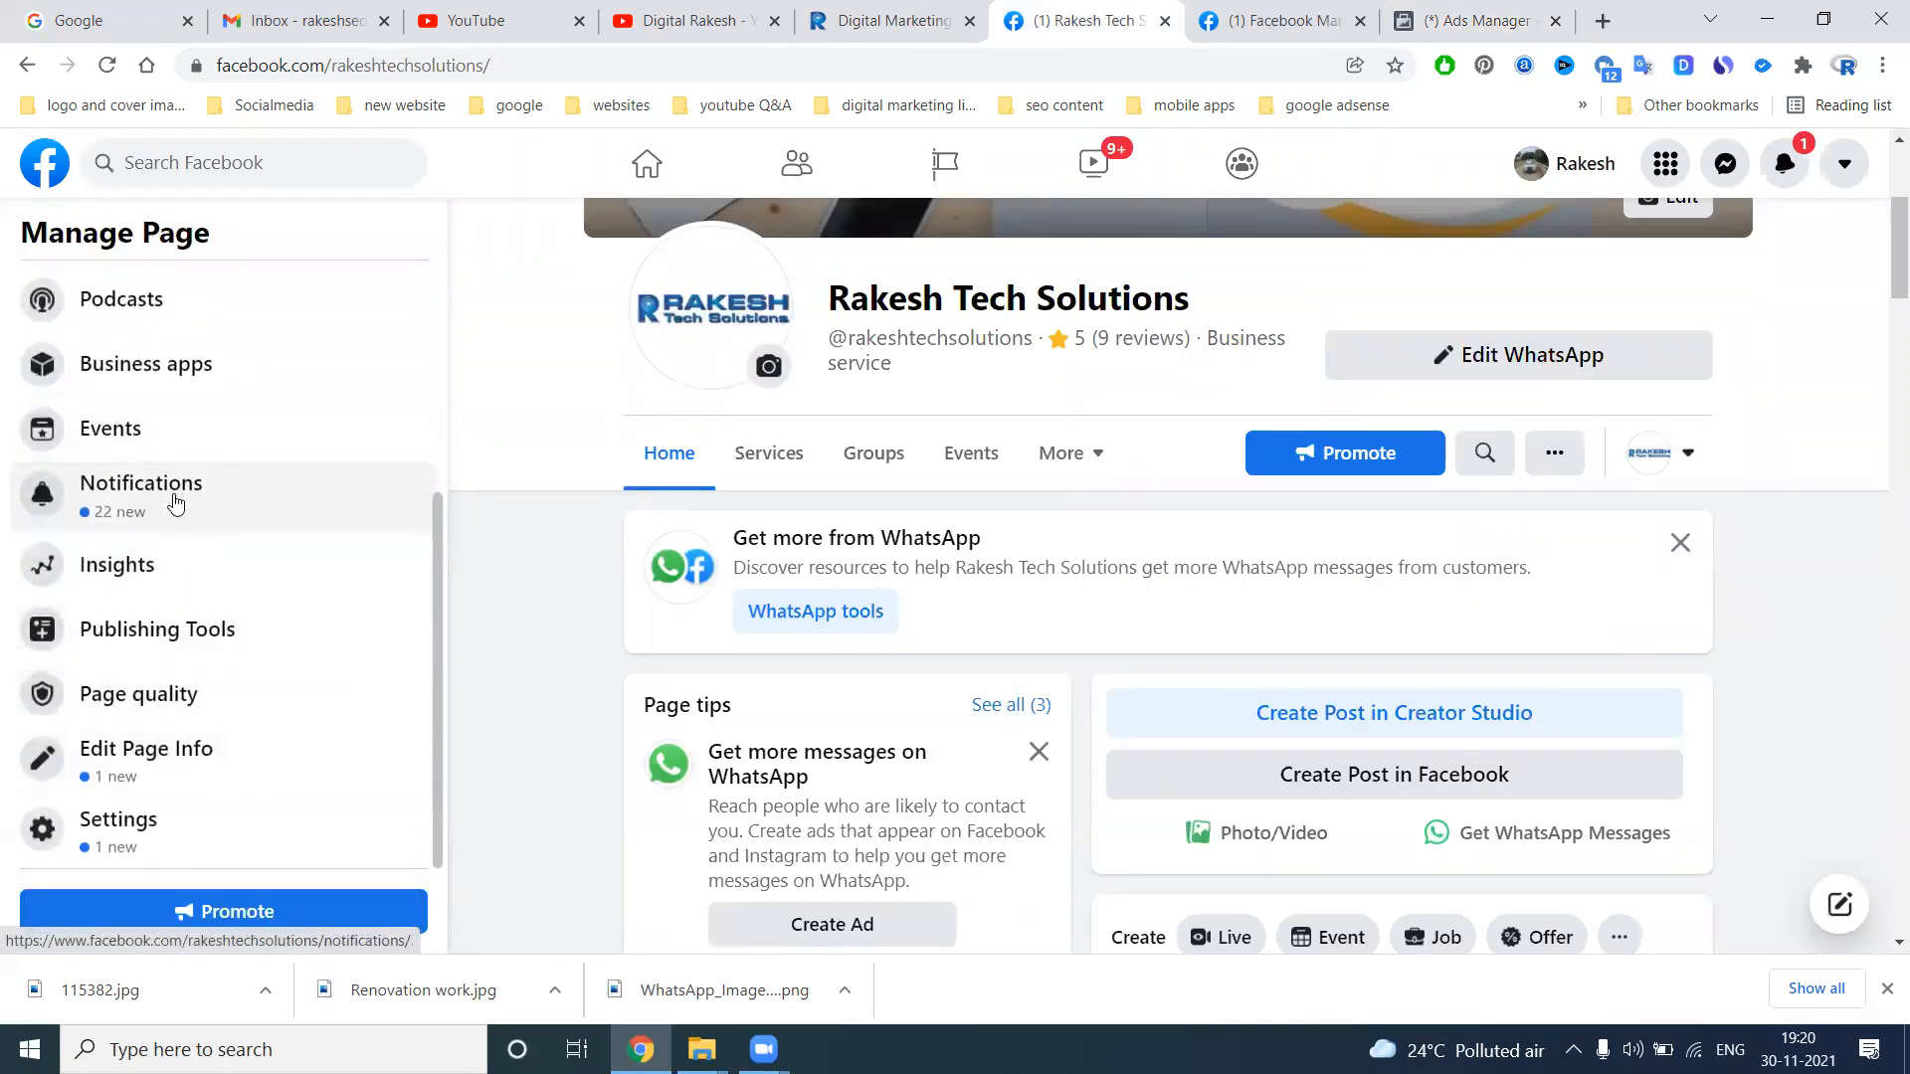
scroll(171, 502, up, 4)
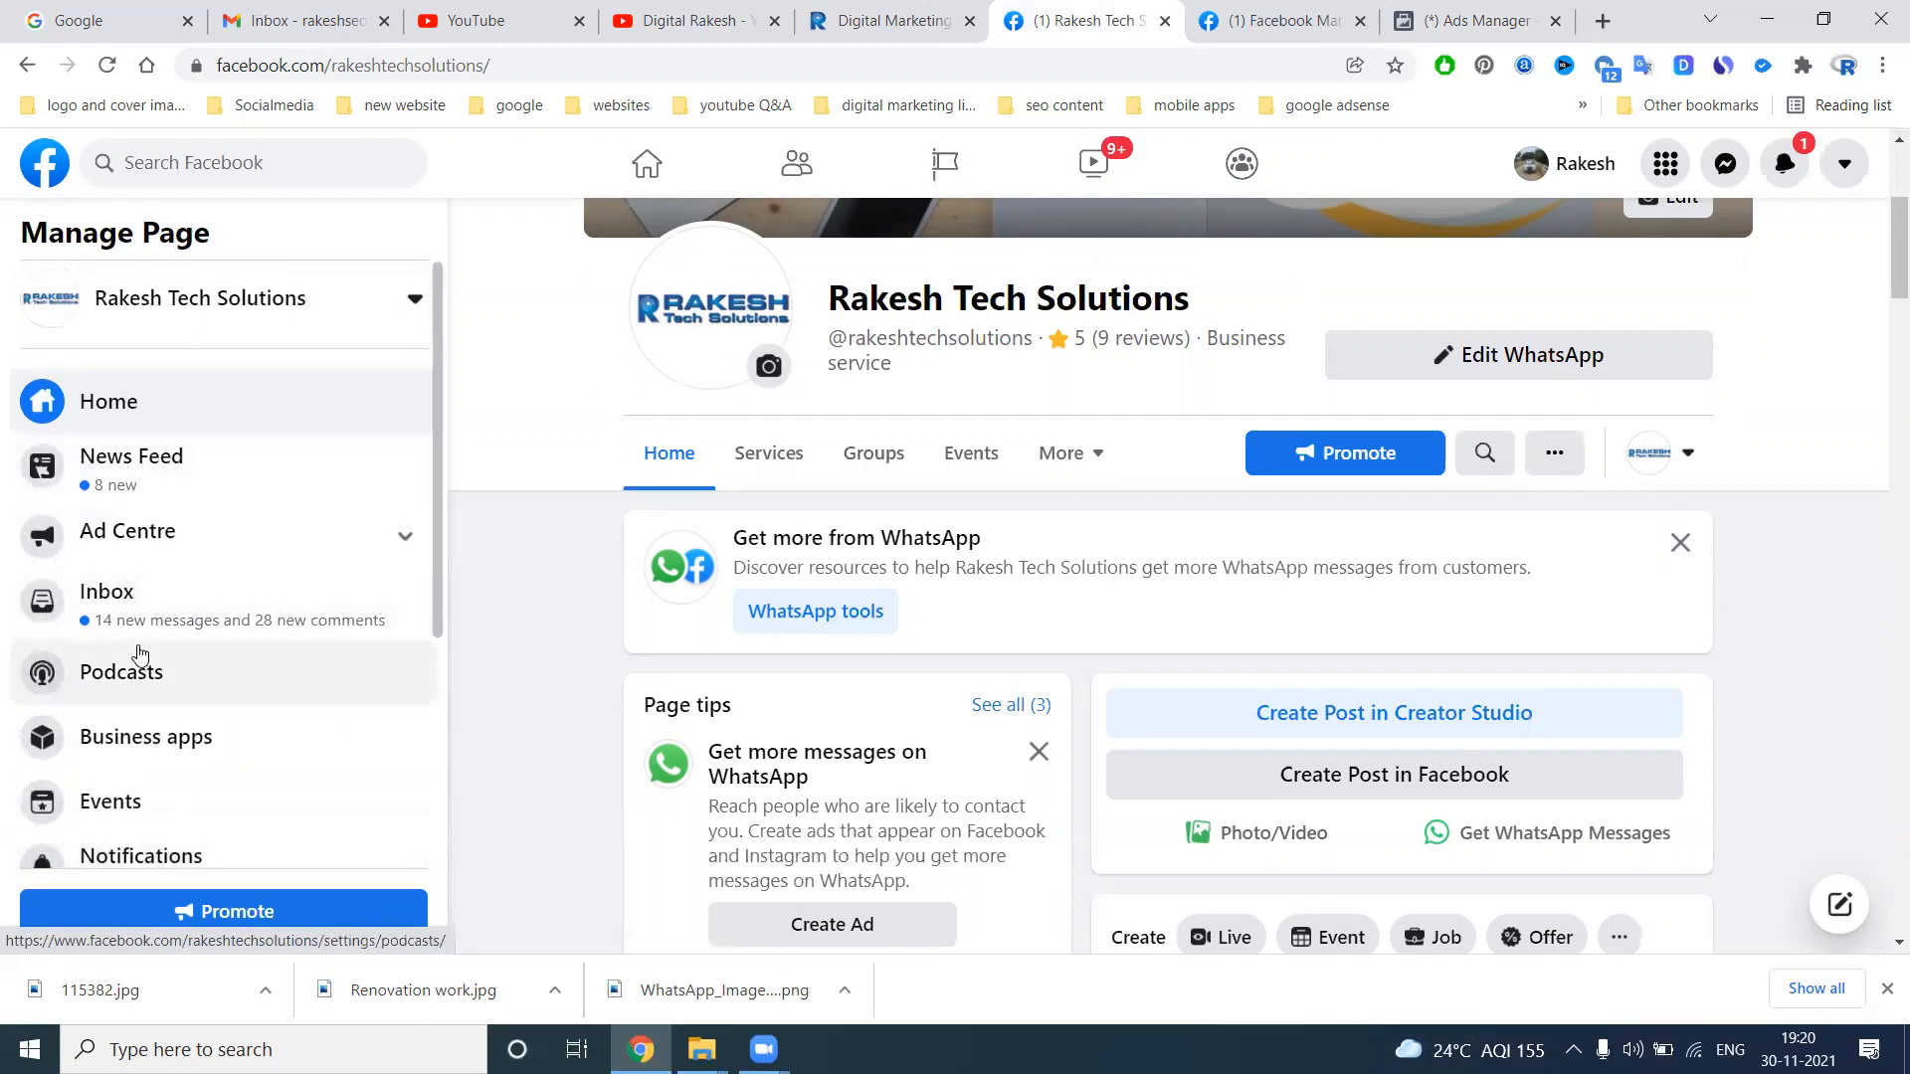
scroll(146, 656, down, 2)
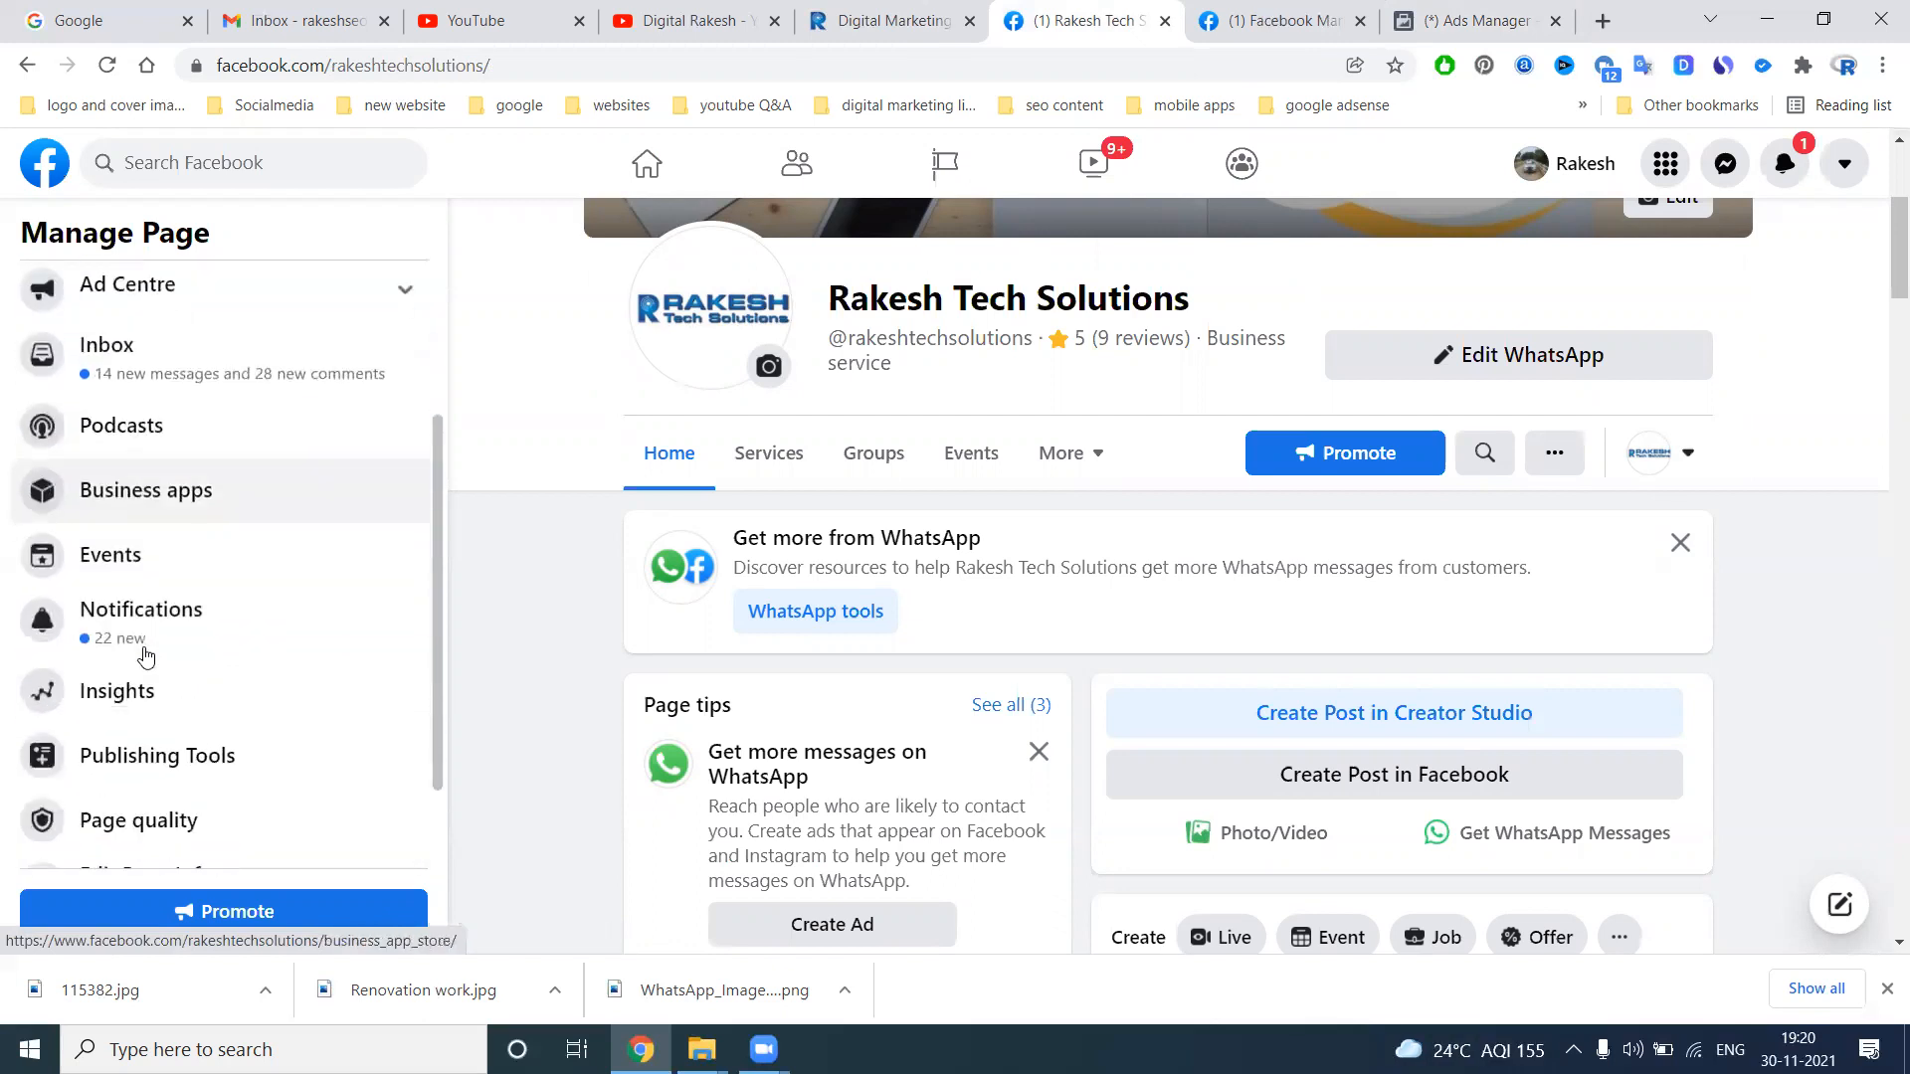
click(157, 751)
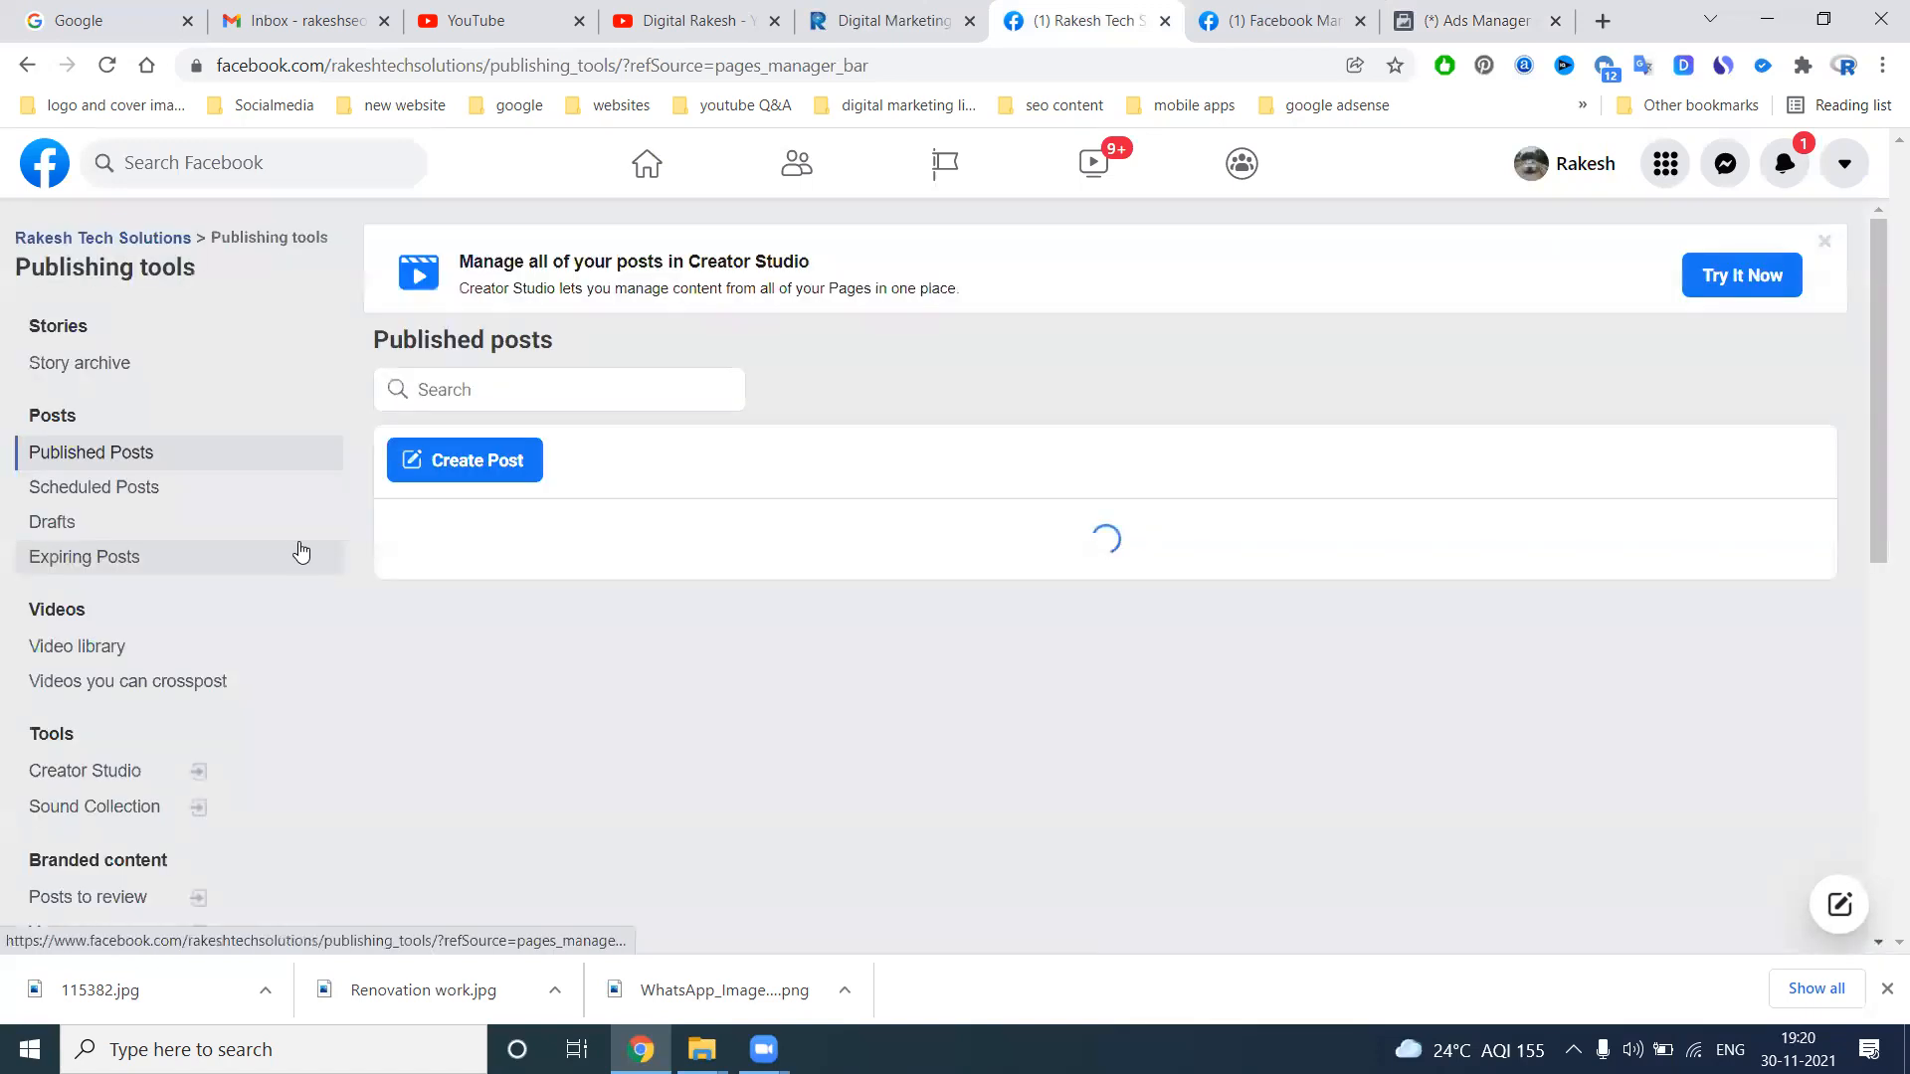
Open the Forms Library under Lead Ads Forms to view the page's instant forms
scroll(299, 548, down, 5)
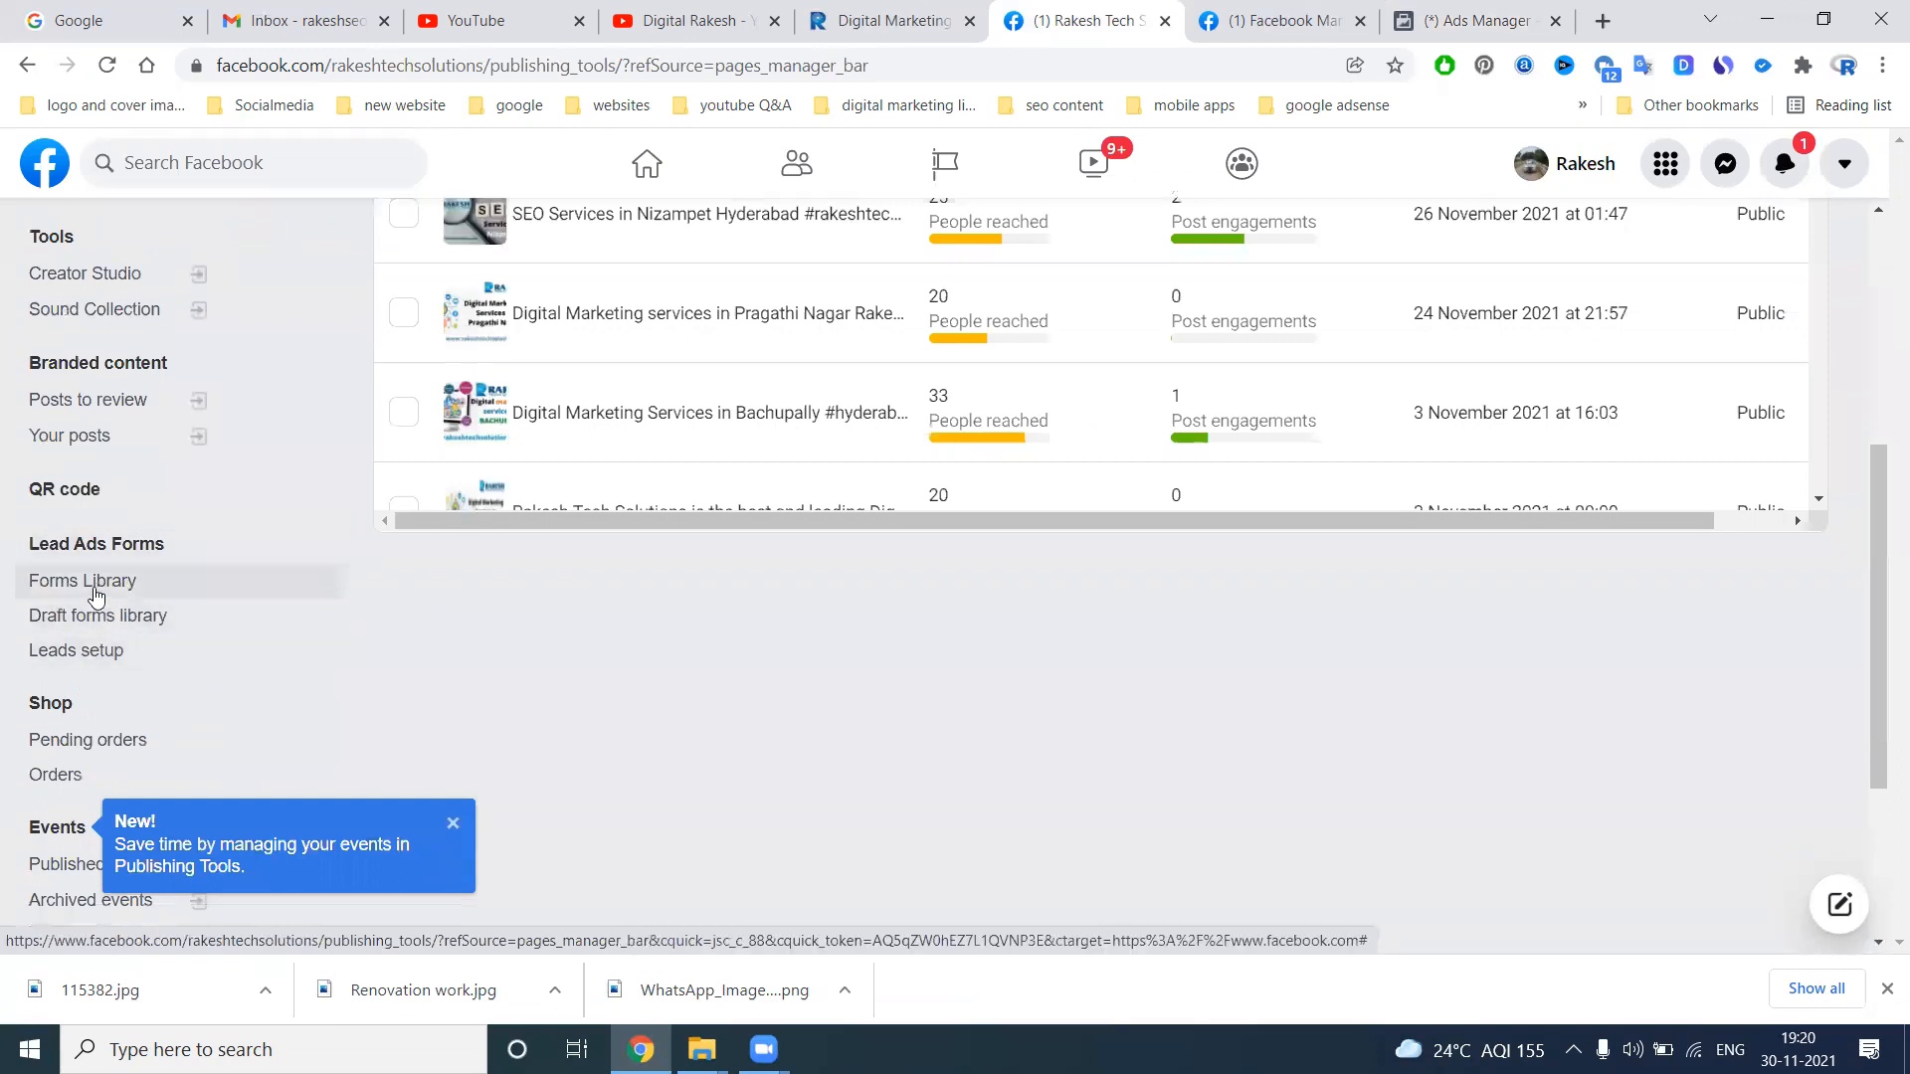
click(97, 594)
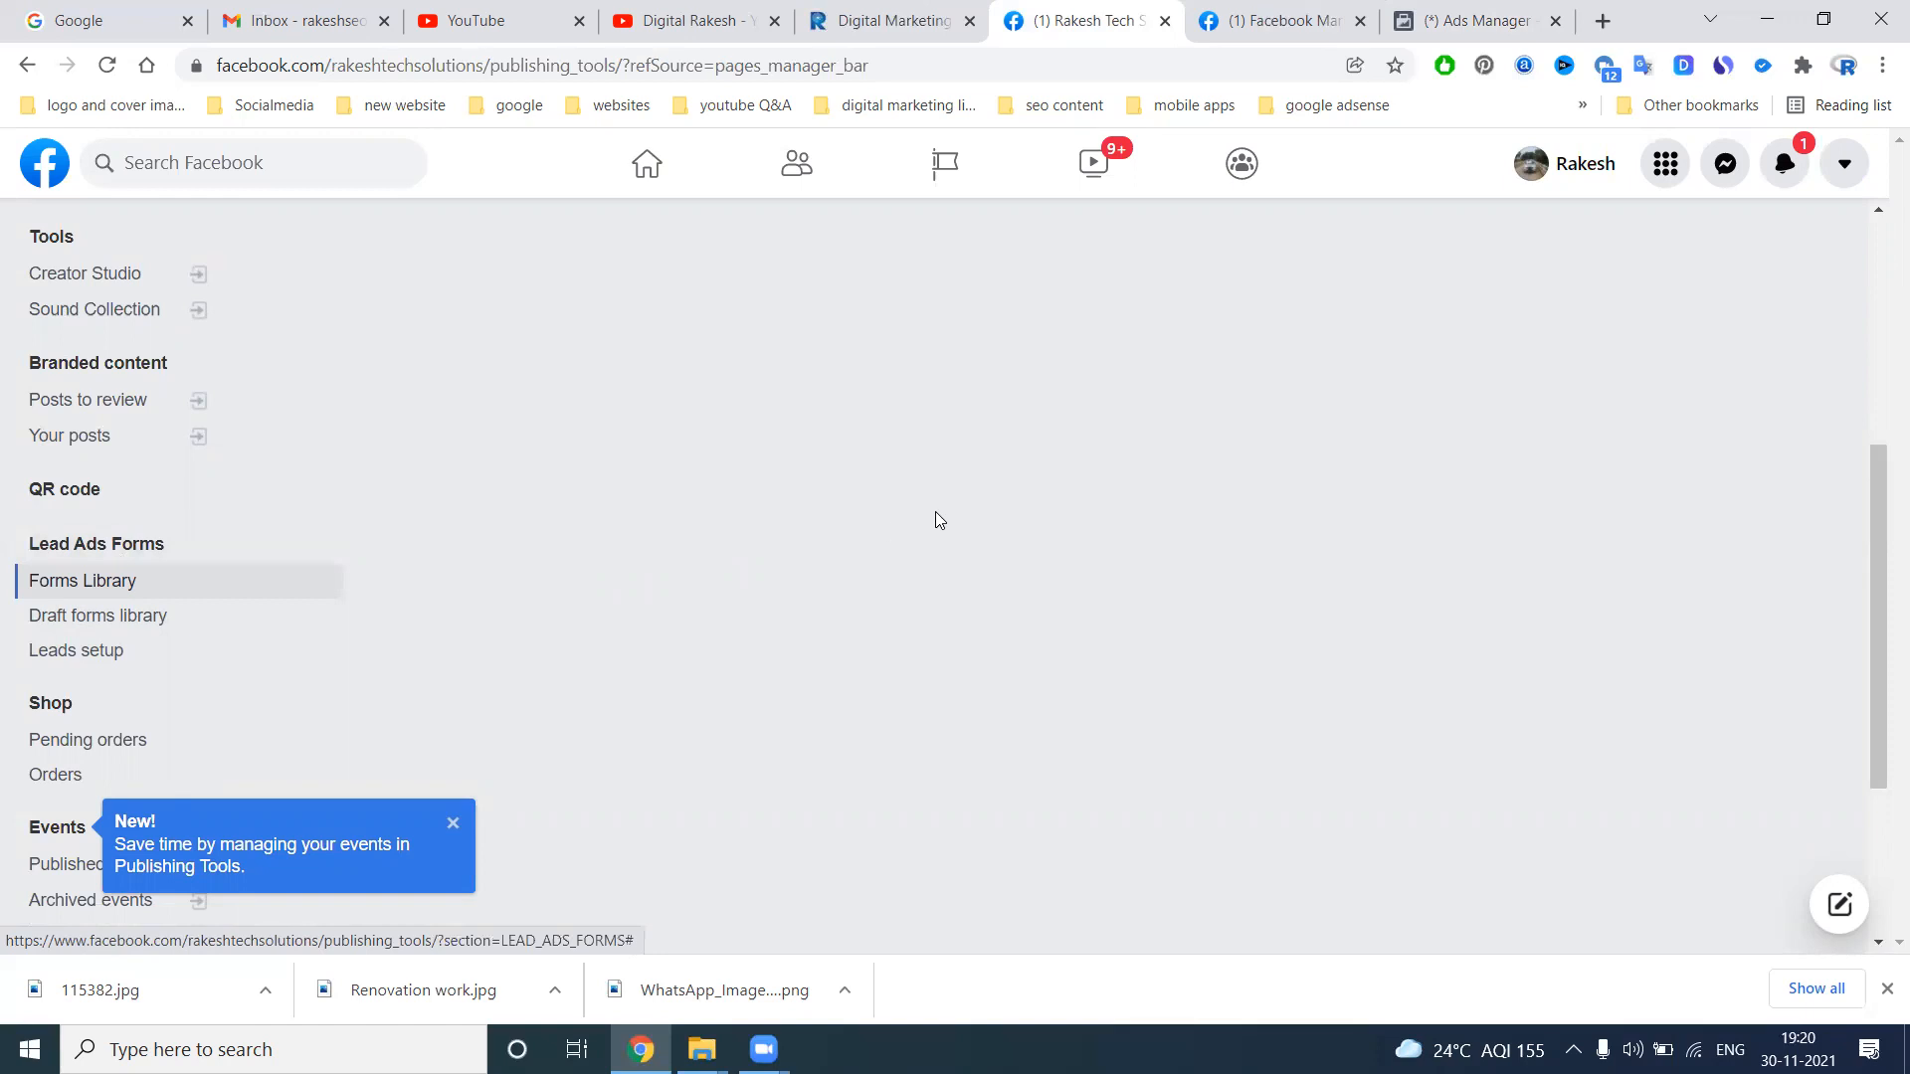
scroll(985, 492, up, 2)
scroll(988, 490, up, 3)
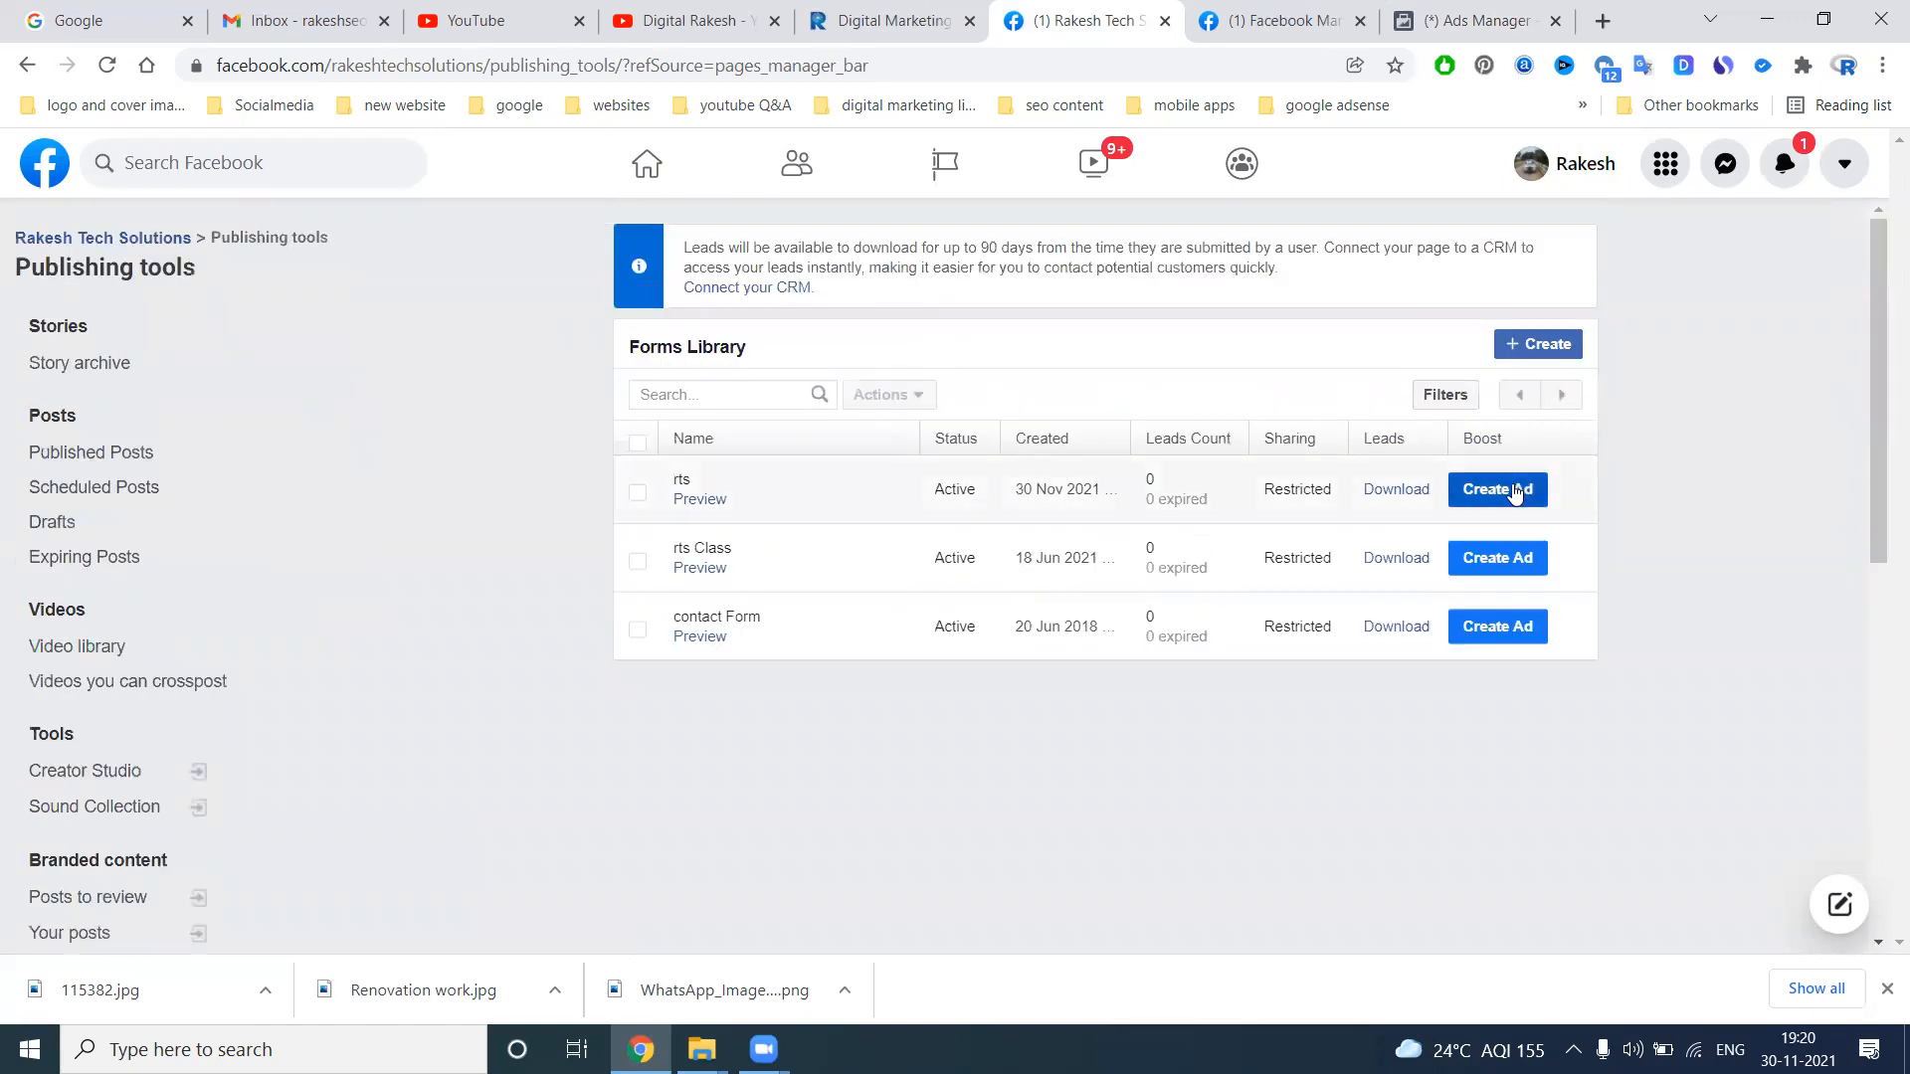
Examine the lead download options for the rts form and close them without downloading
mouse_move(1173, 500)
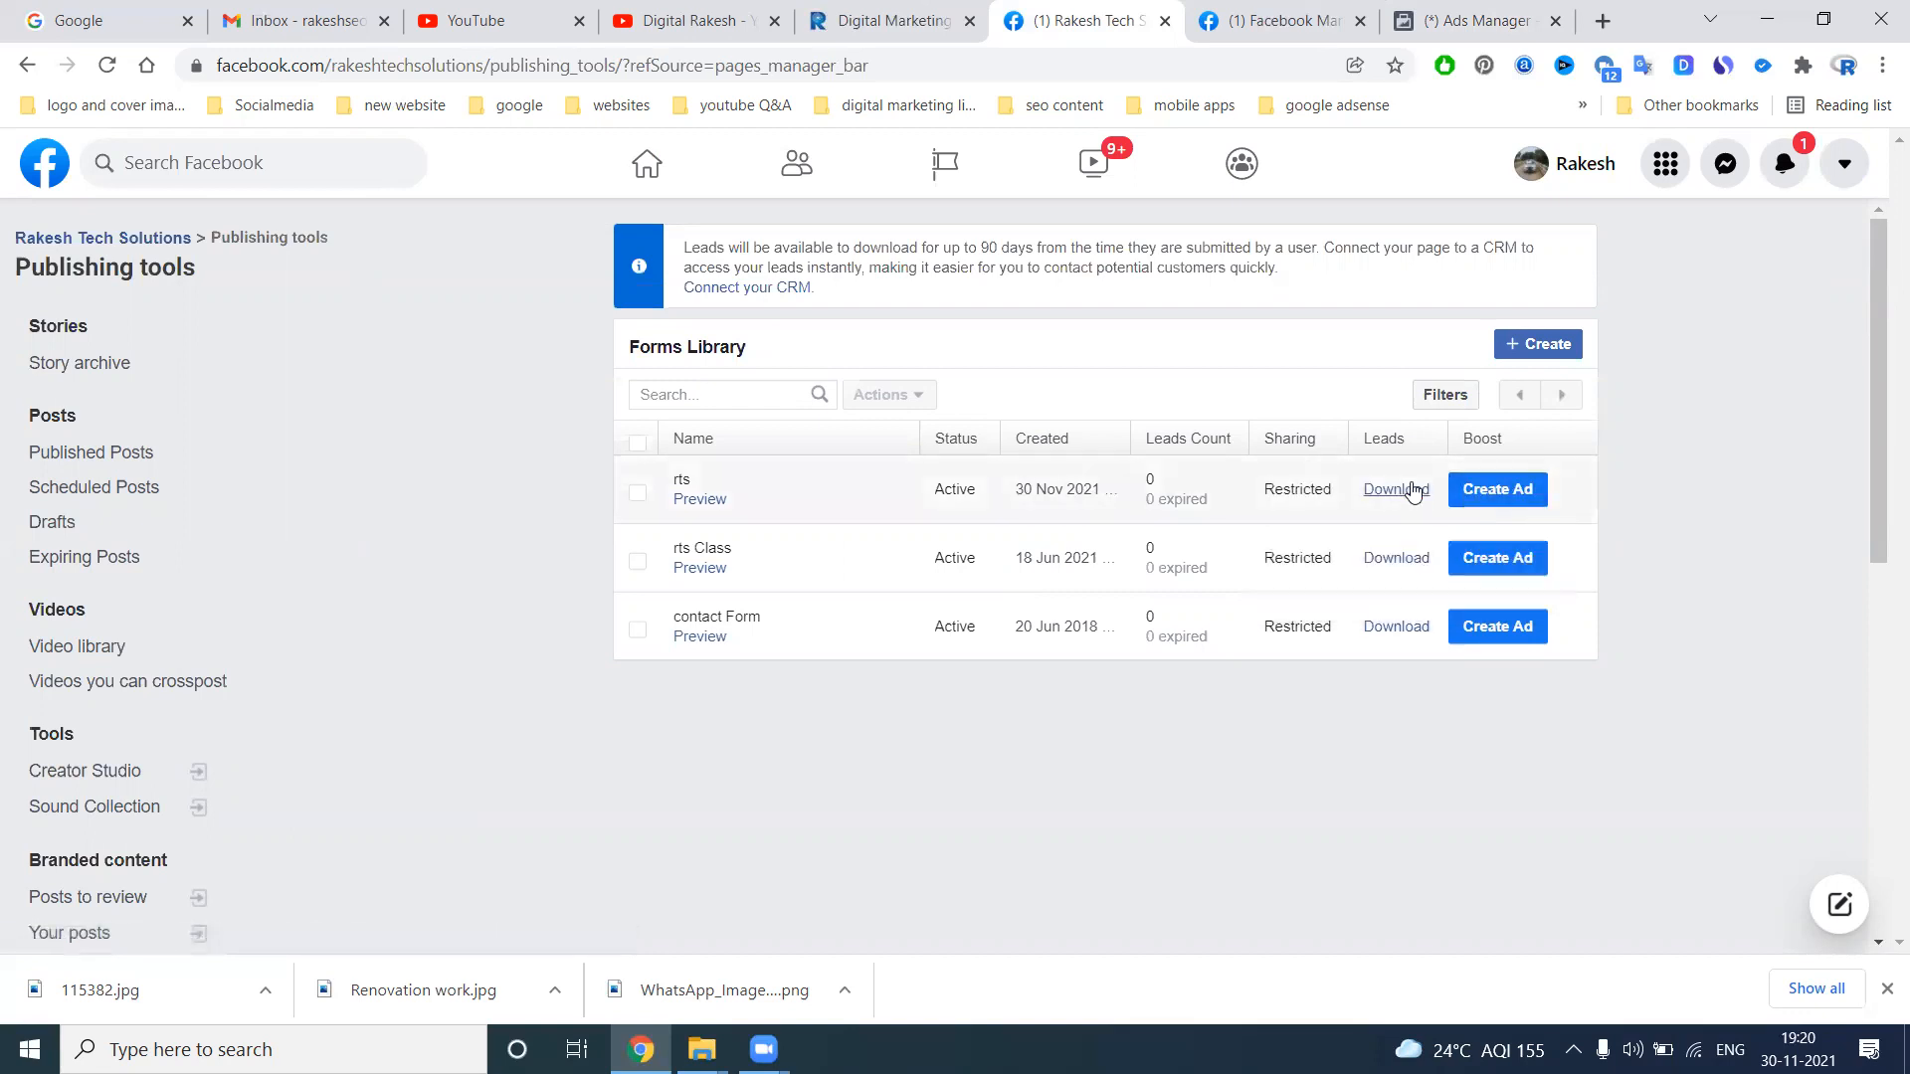
click(1414, 492)
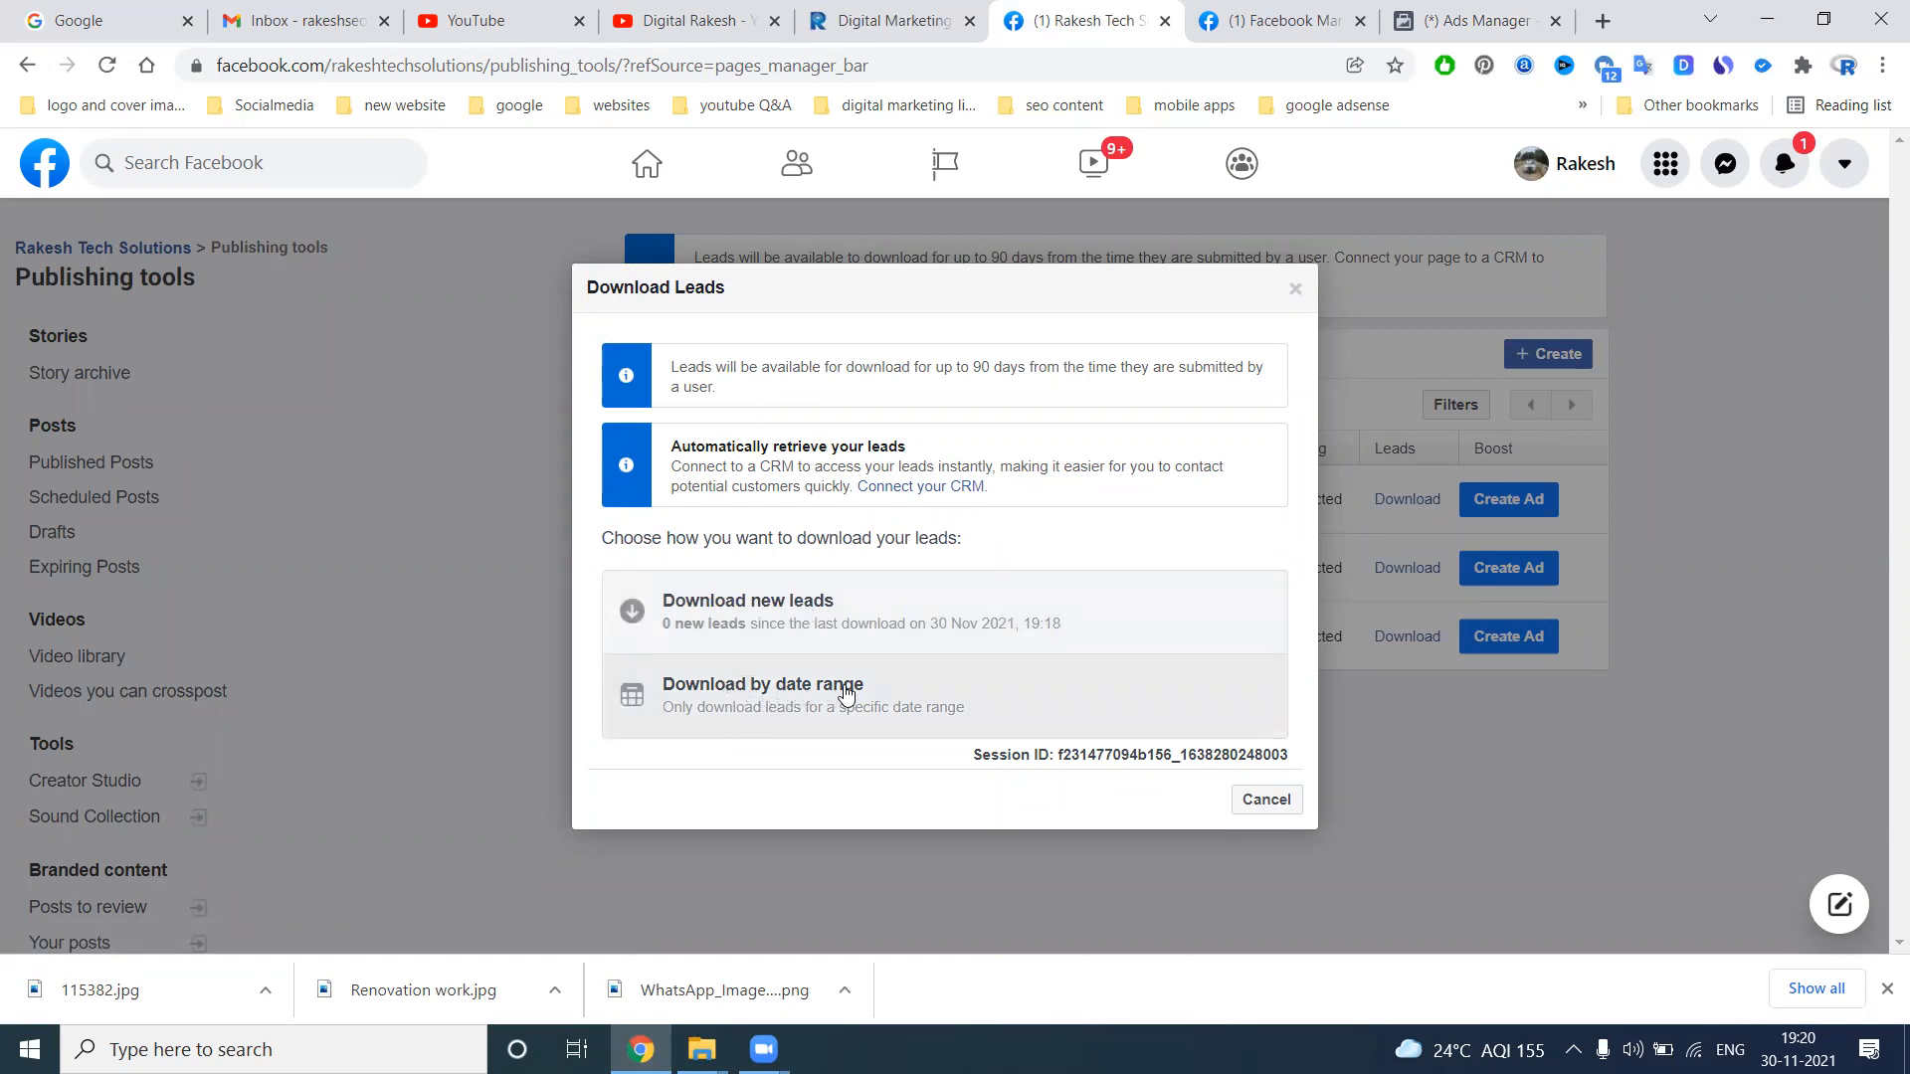
click(1255, 799)
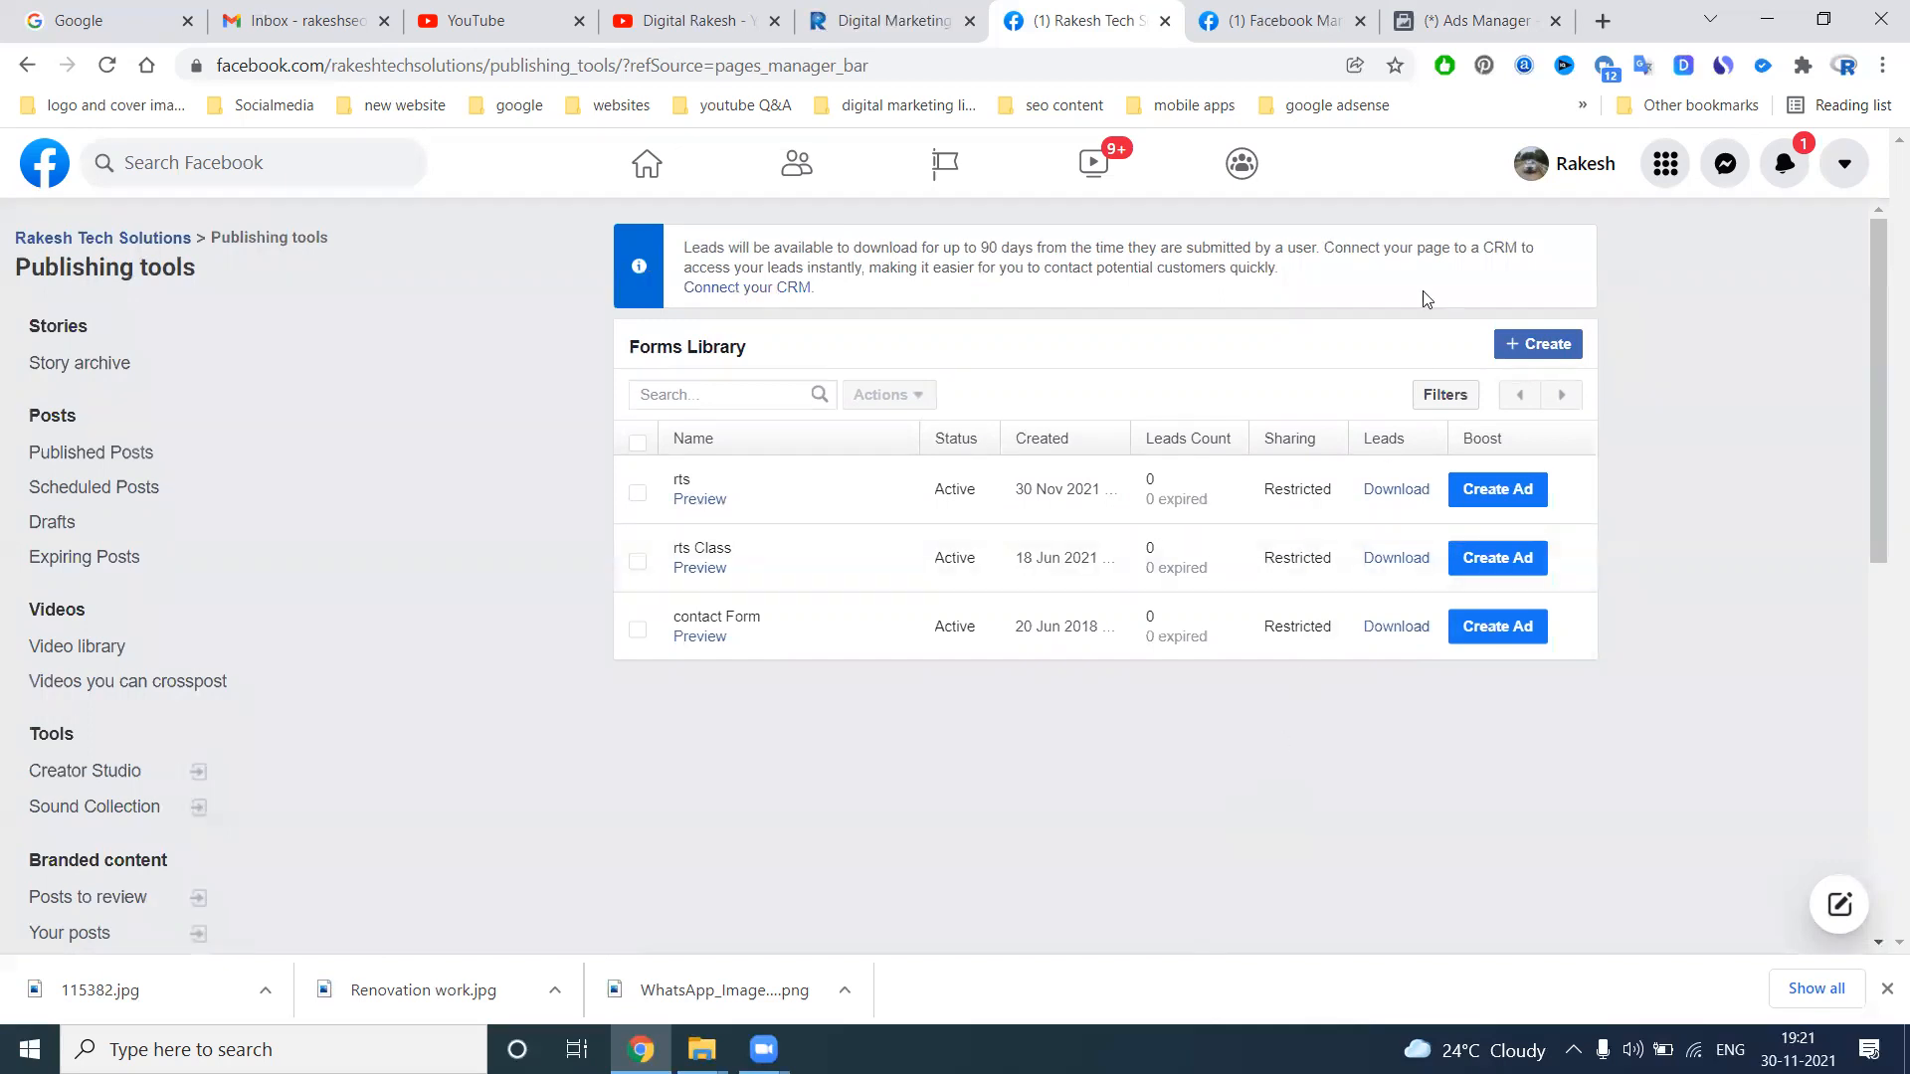
Check the lead generation ad draft in Ads Manager, and switch to the YouTube channel's videos page
click(1467, 20)
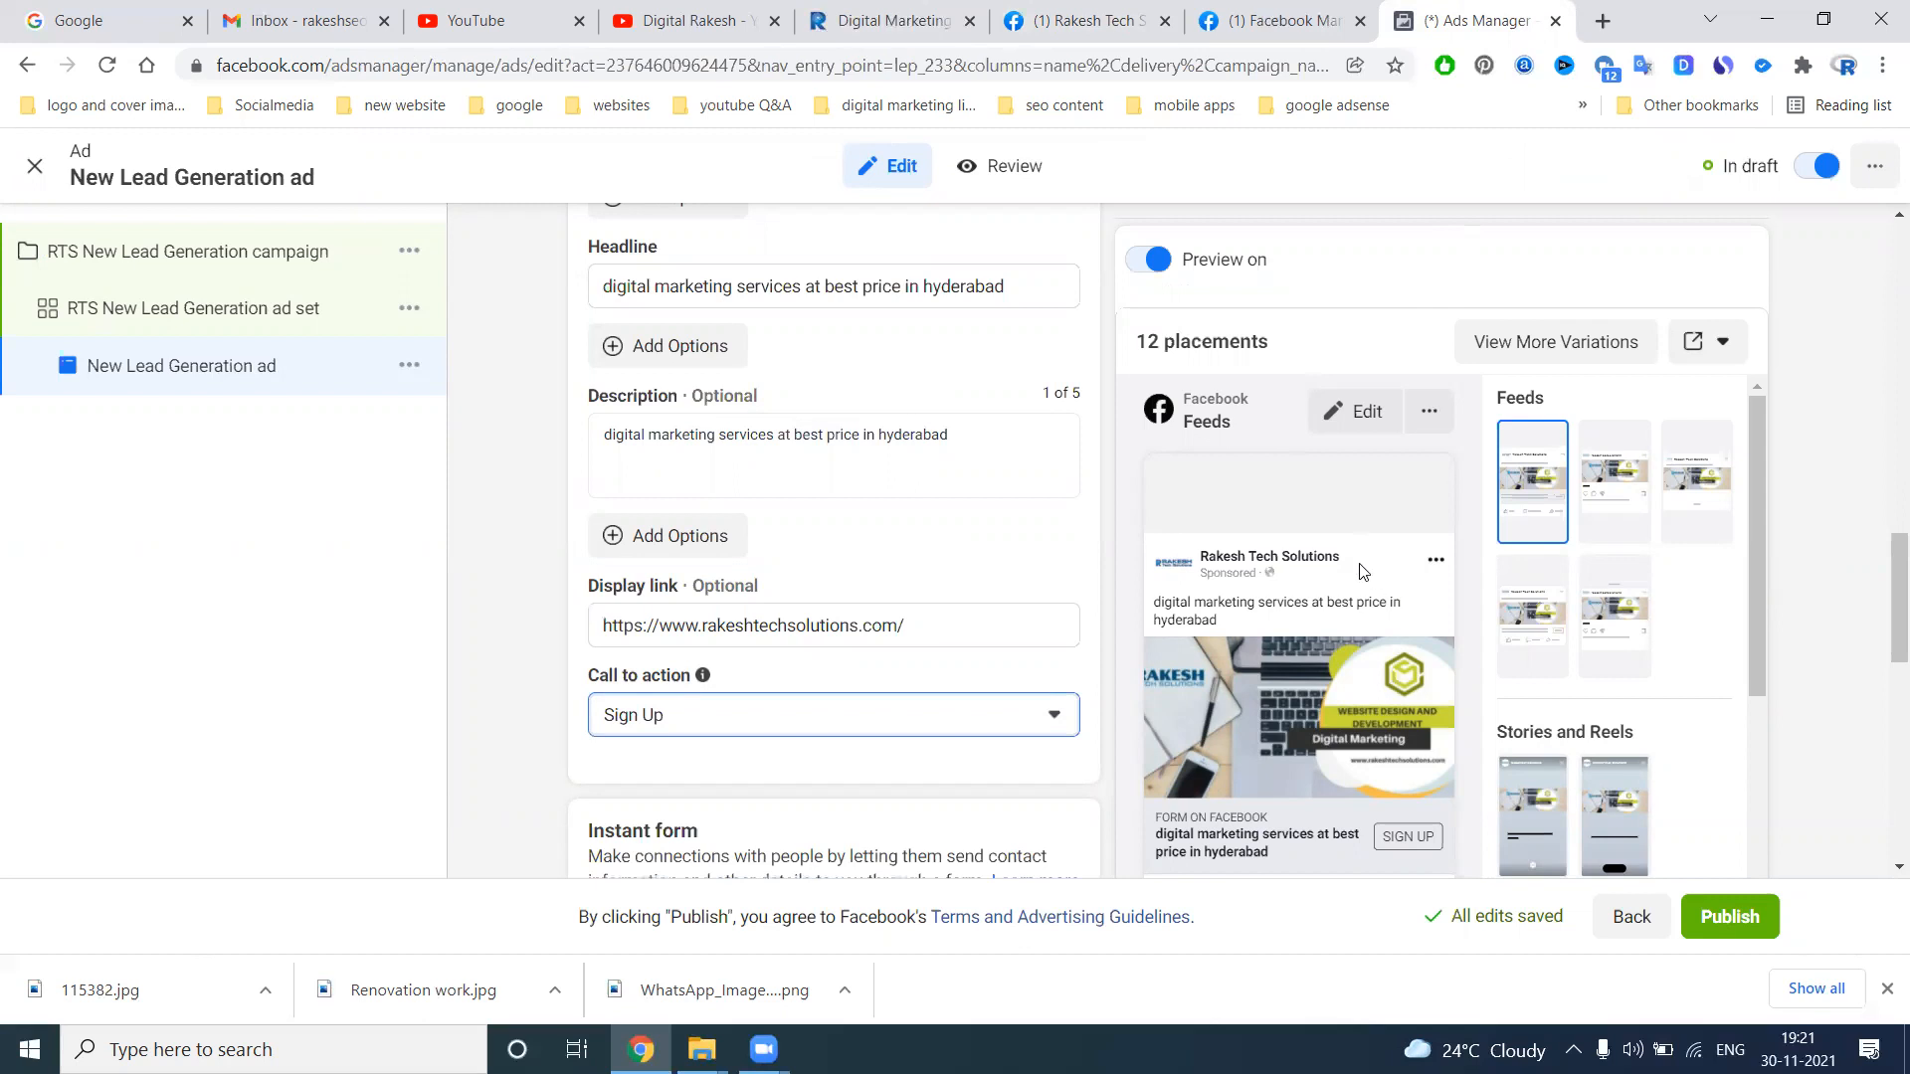
click(664, 12)
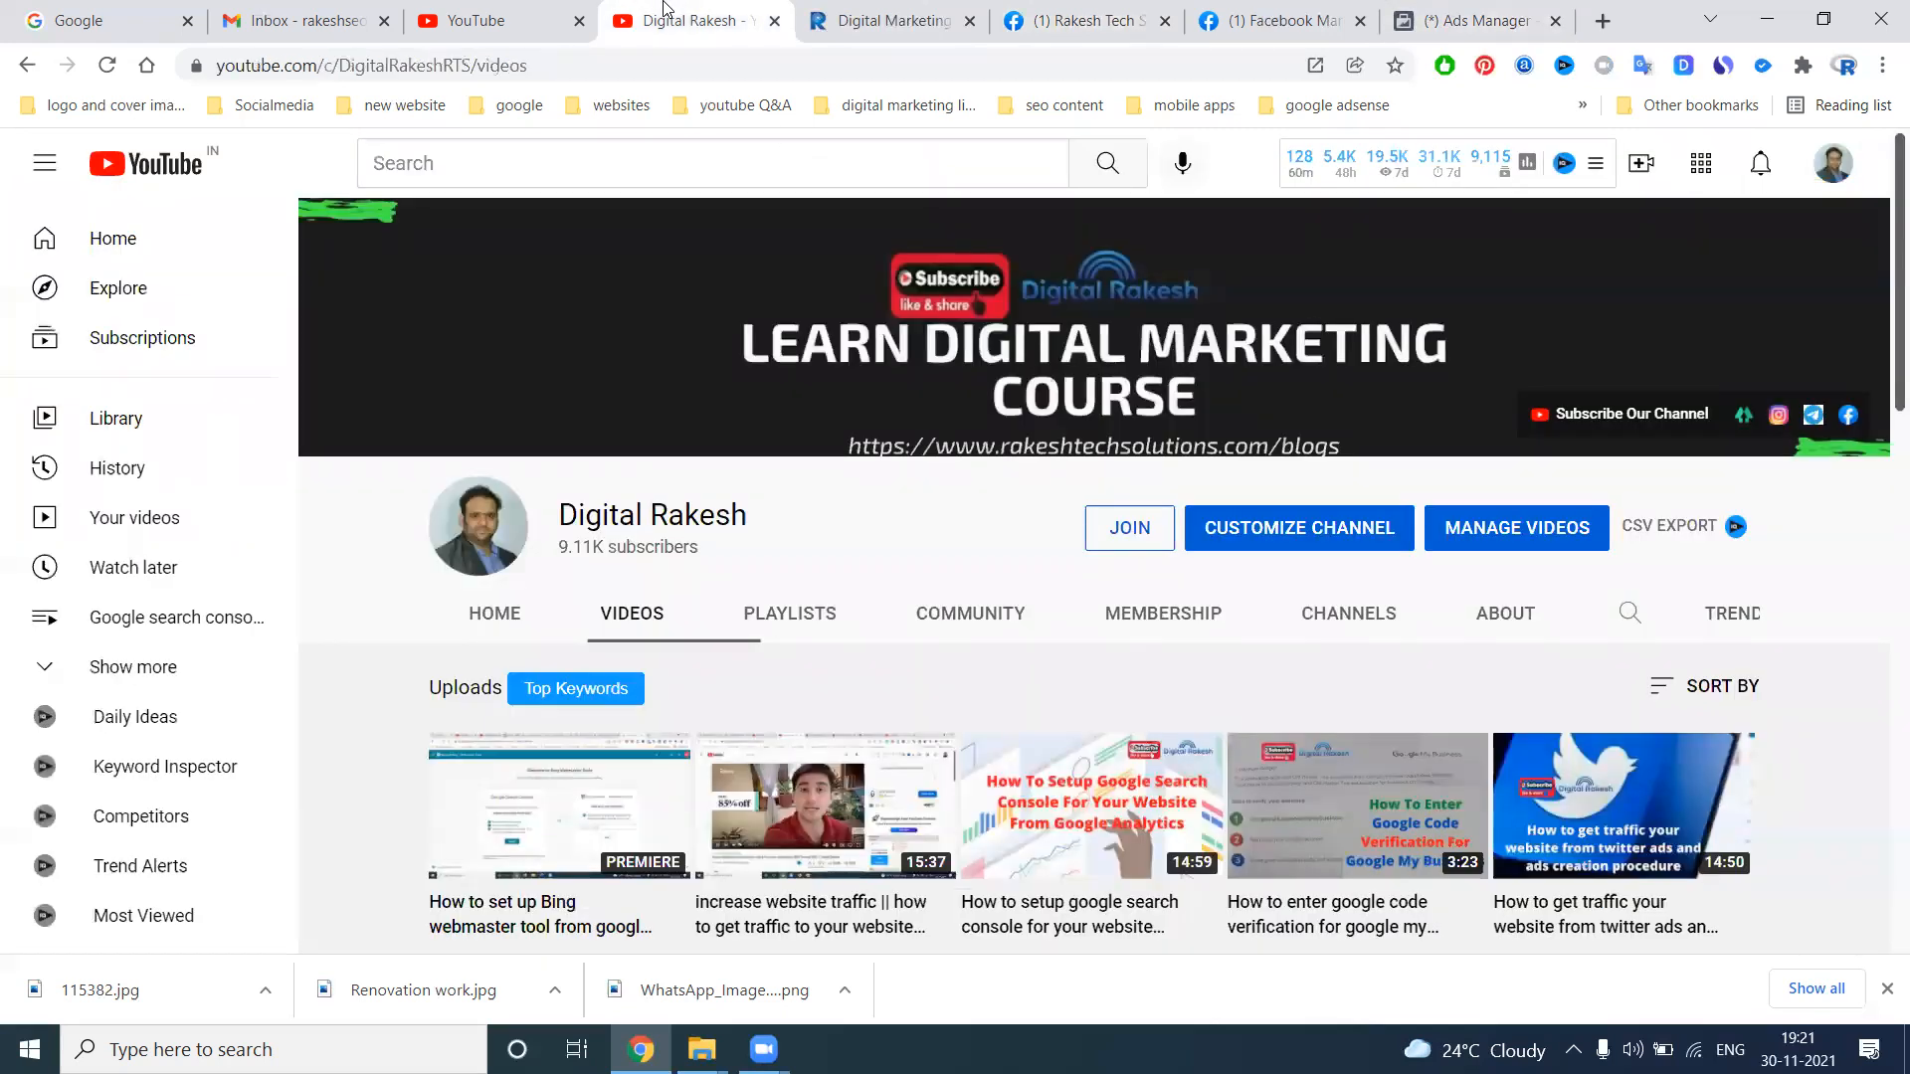